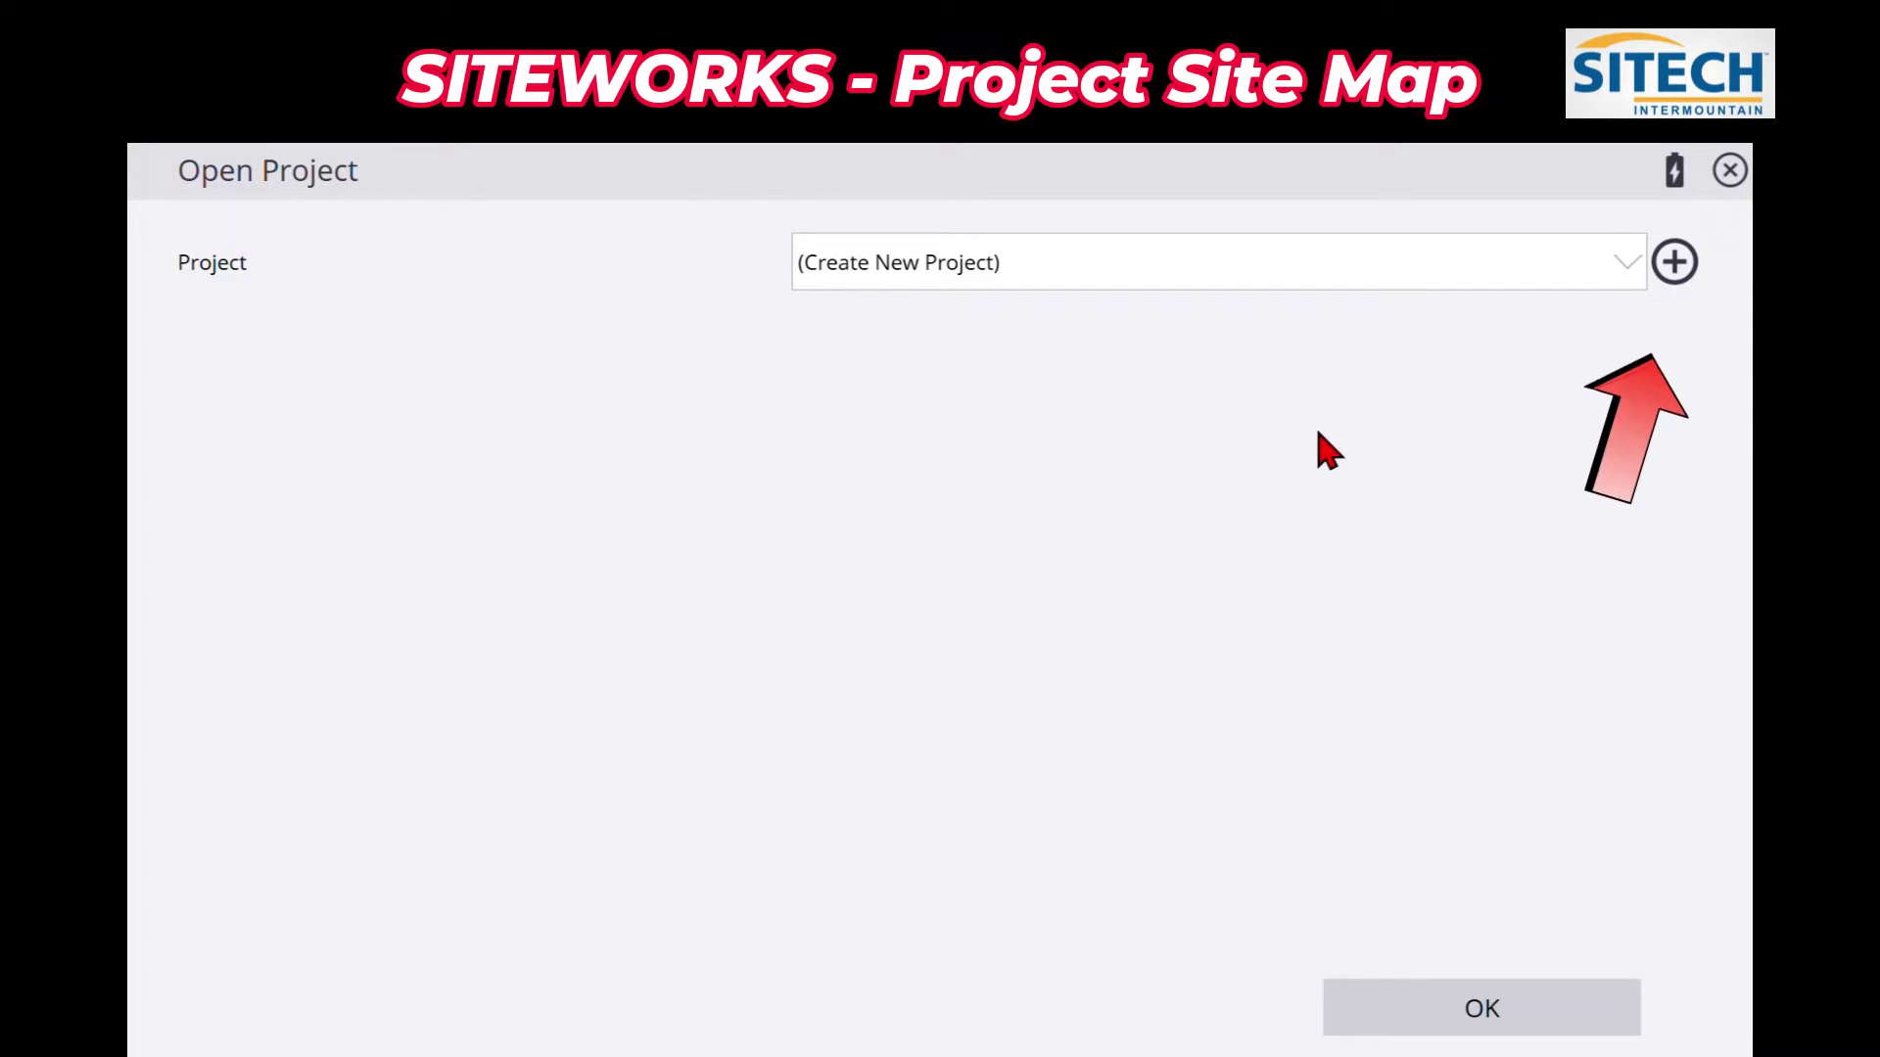
Step: Create a new project named SITECH SITE MAP TEST, keeping the default US Survey Feet and Degrees units
{"action": "left_click", "coordinate": [1673, 263]}
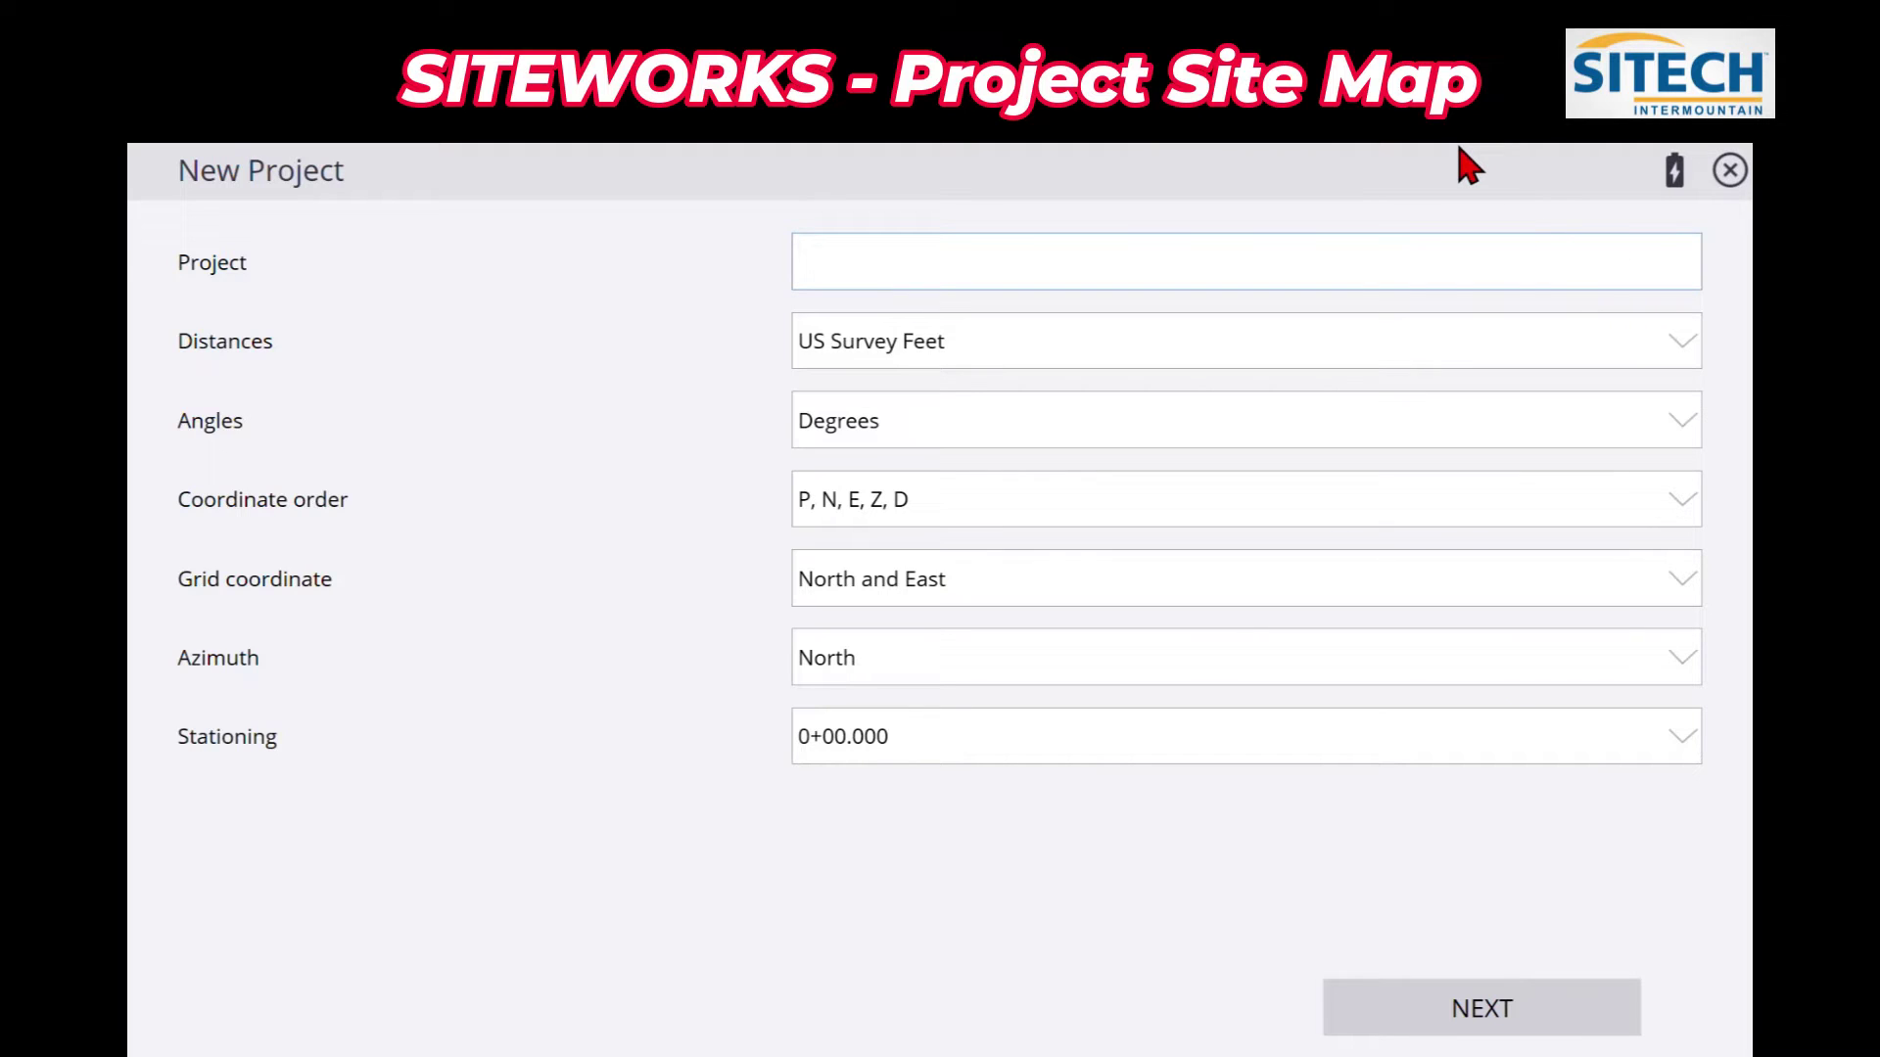
{"action": "type", "text": "SITECH SITE MAP TEST"}
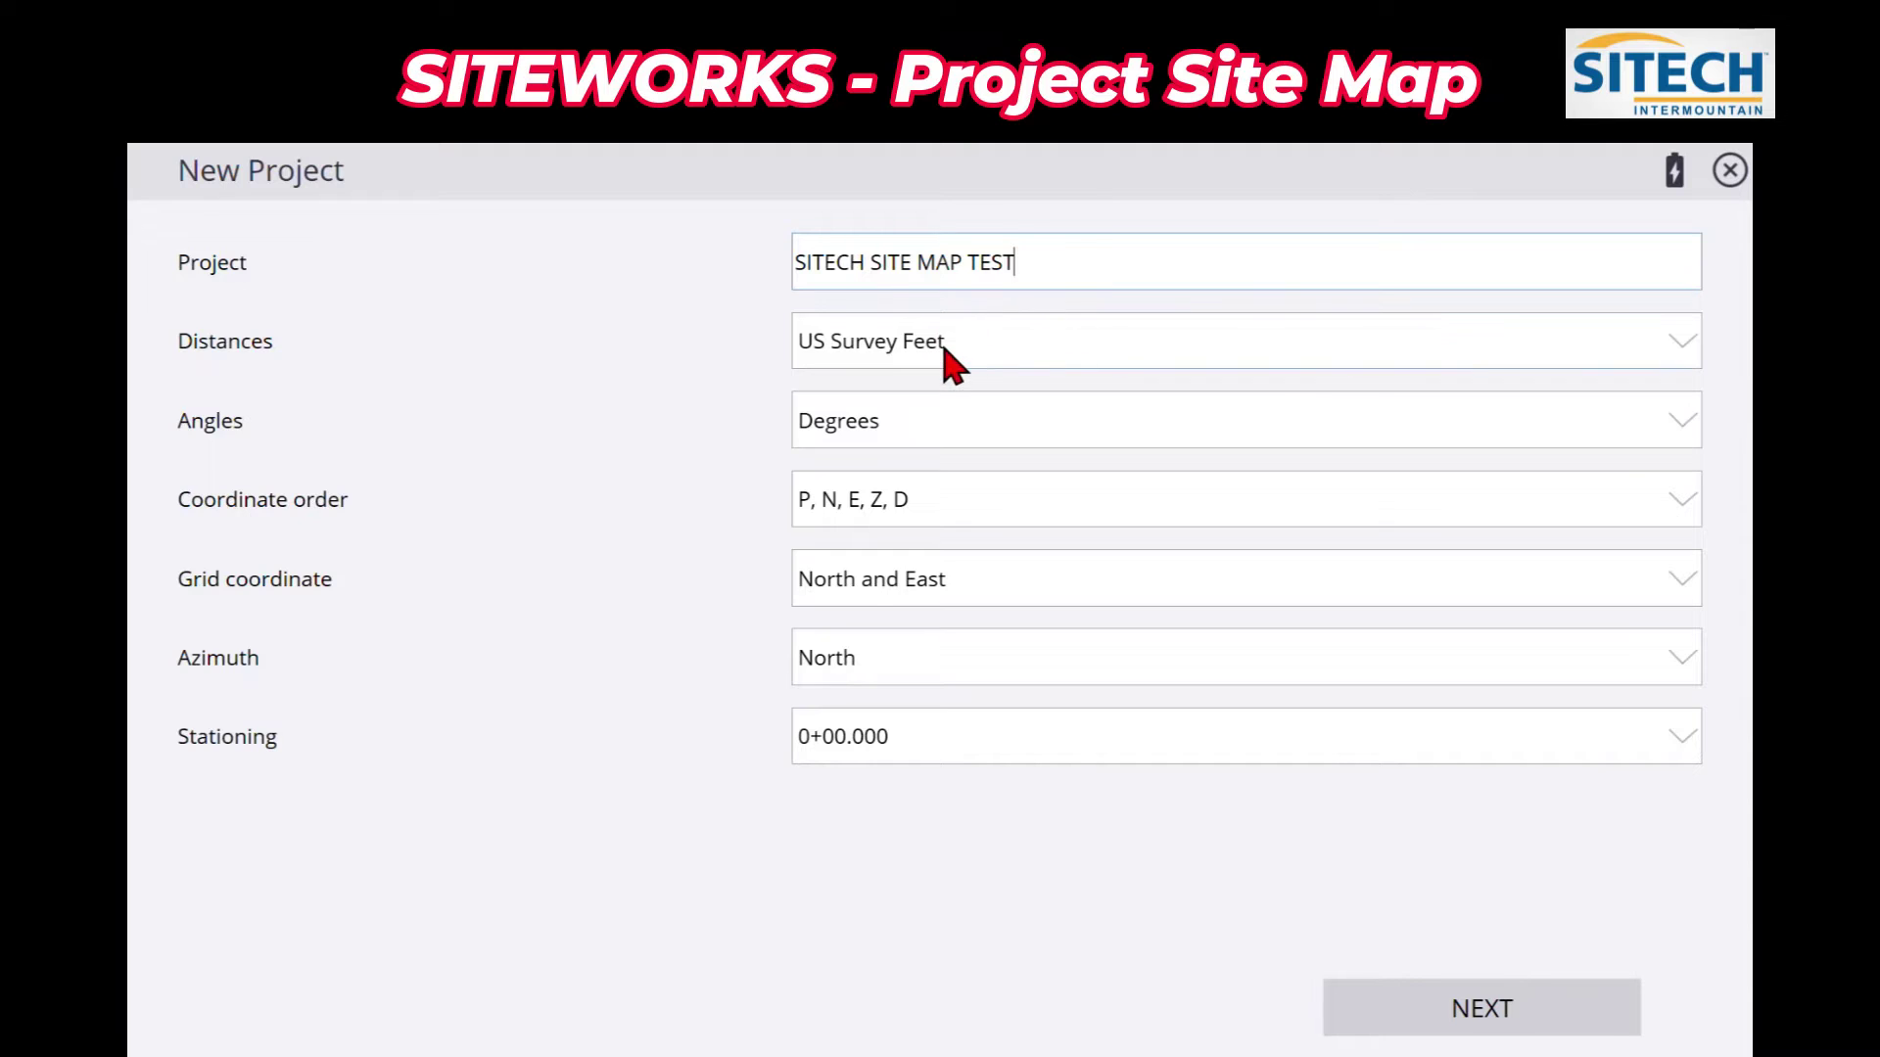
{"action": "left_click", "coordinate": [1422, 1008]}
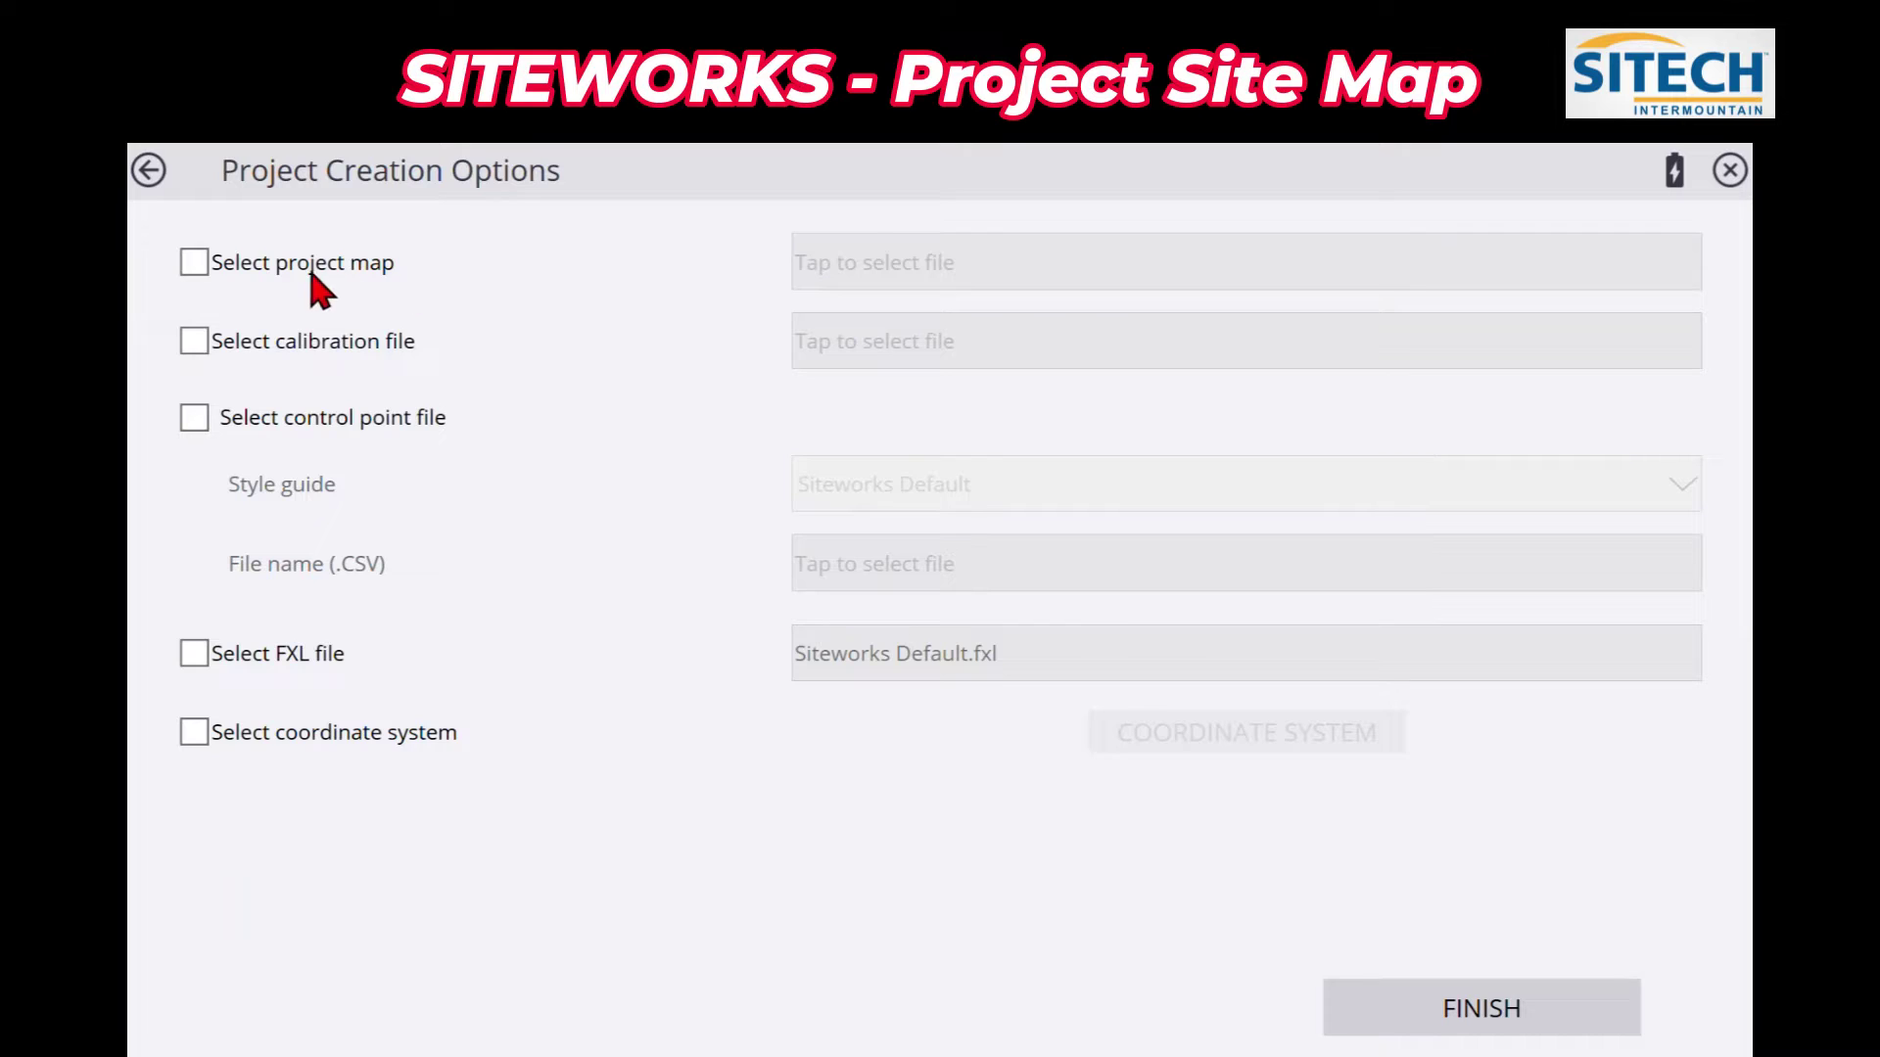
Step: Set the project map to Finish Grade.dxf from the F:\ North East FG folder
{"action": "left_click", "coordinate": [195, 262]}
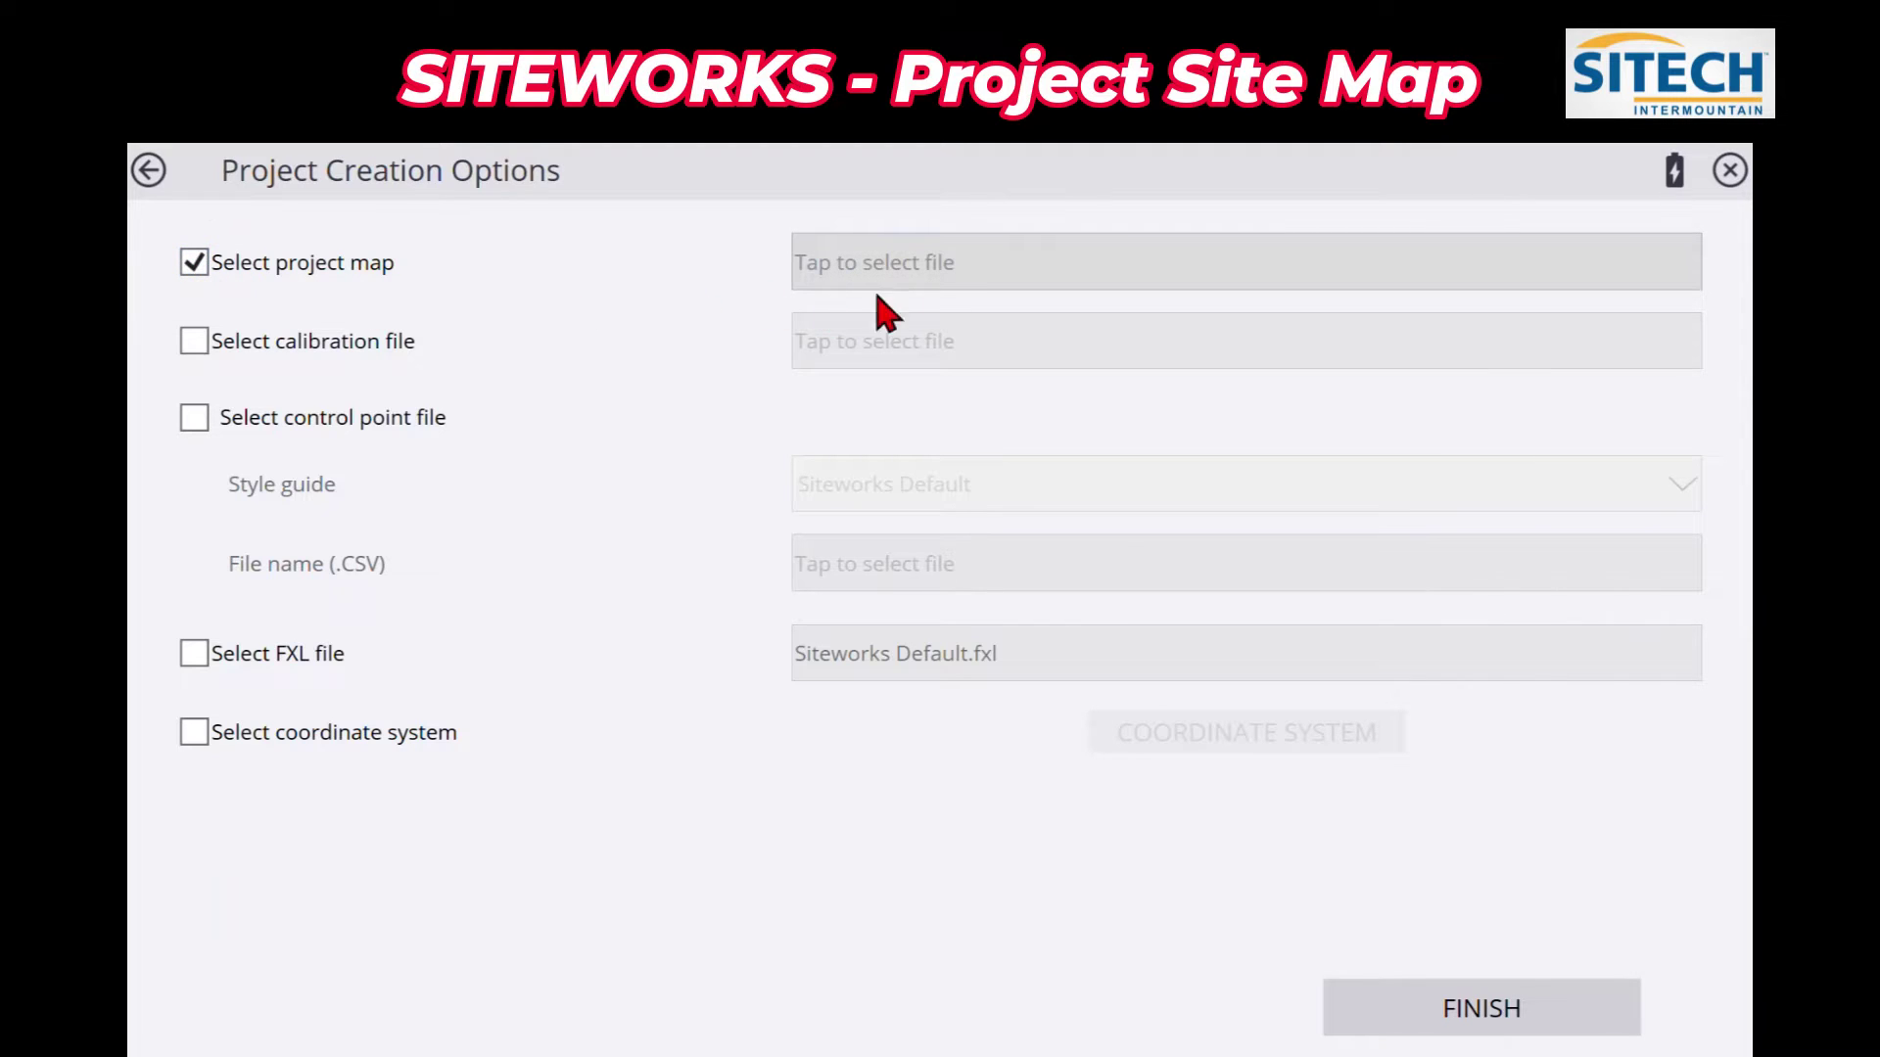
{"action": "left_click", "coordinate": [951, 255]}
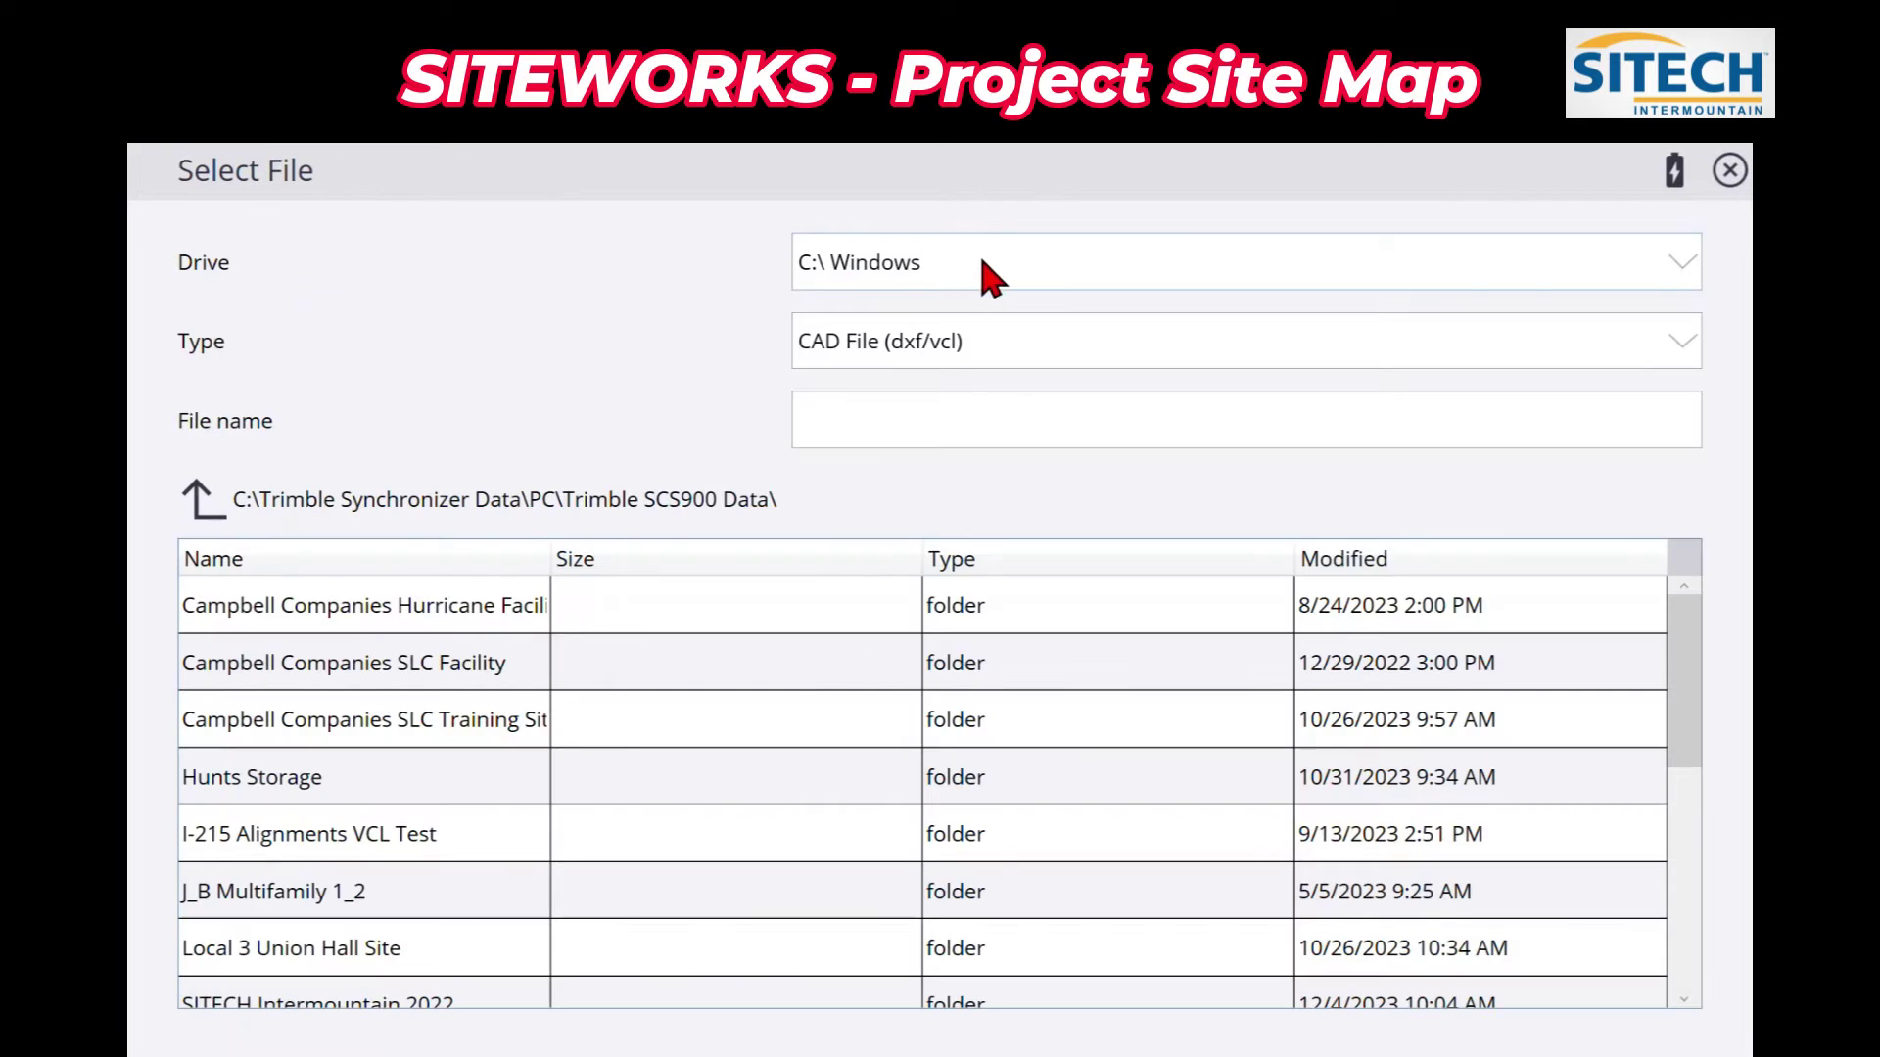
{"action": "left_click", "coordinate": [981, 260]}
{"action": "left_click", "coordinate": [977, 491]}
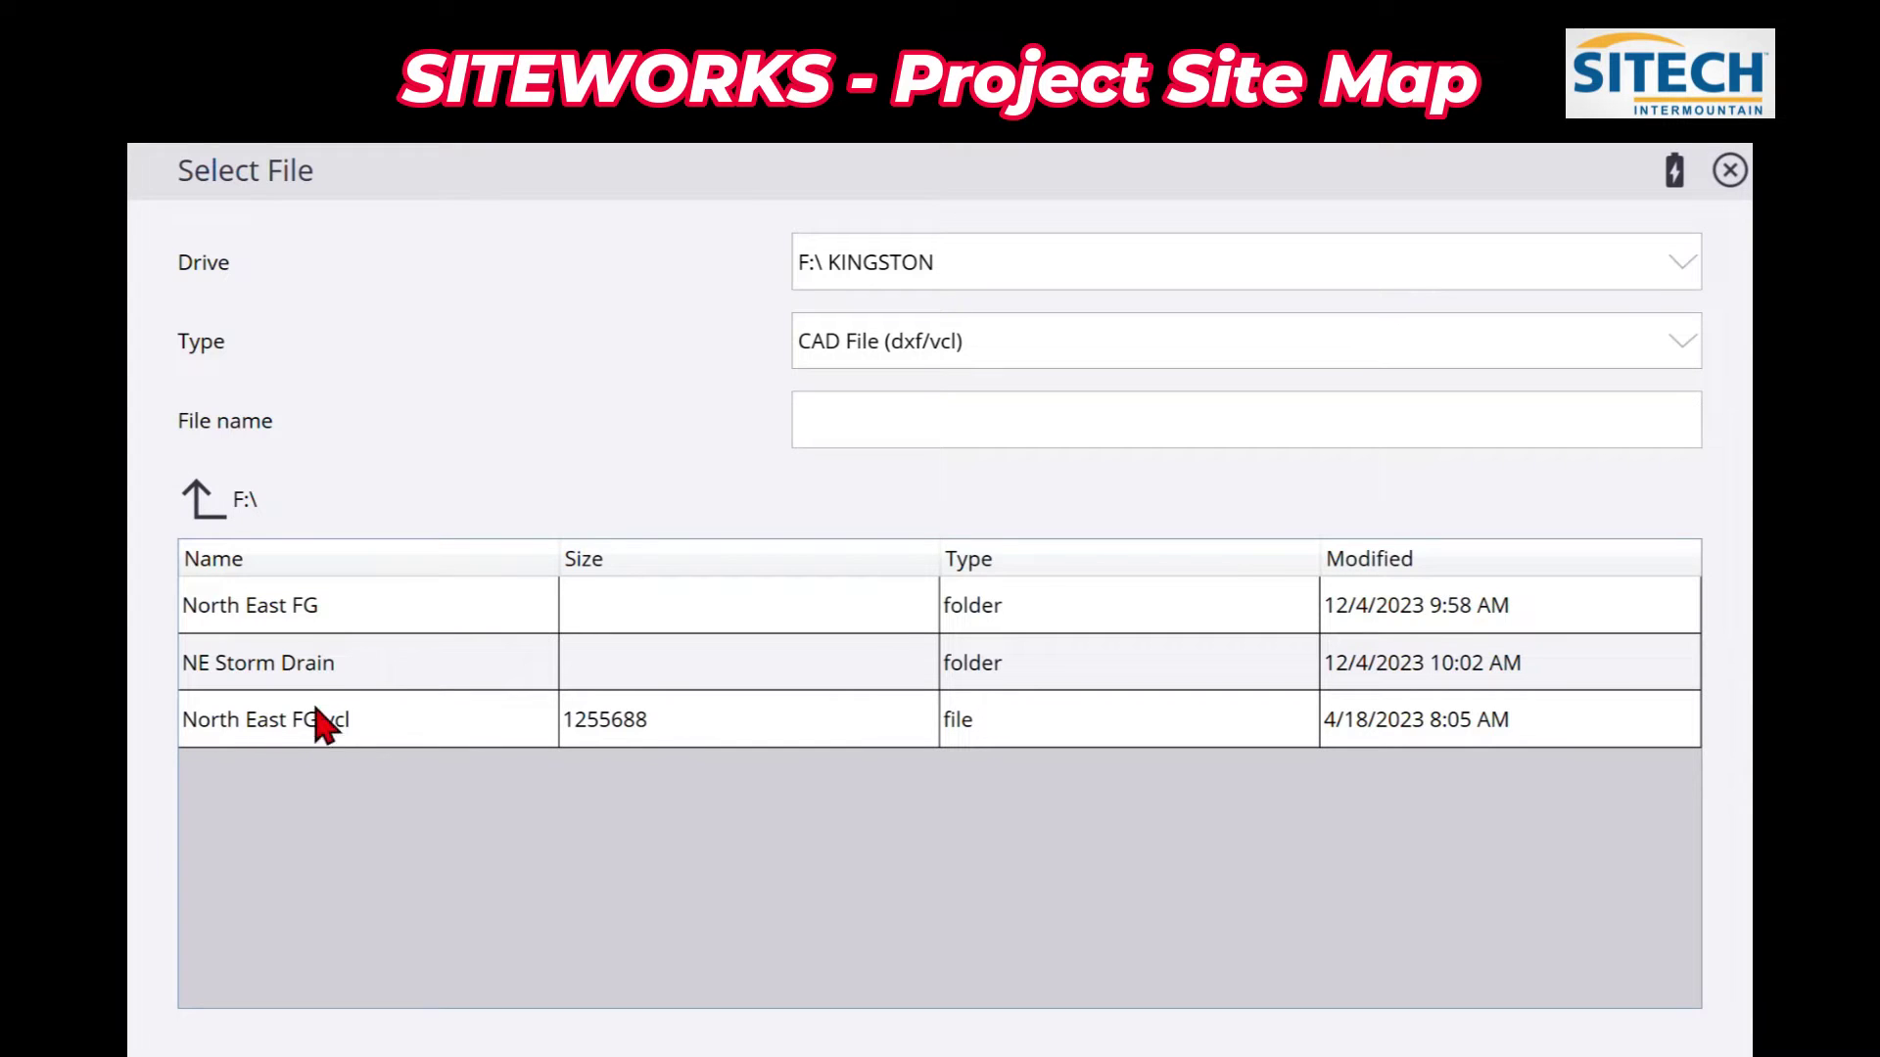
{"action": "left_click", "coordinate": [294, 627]}
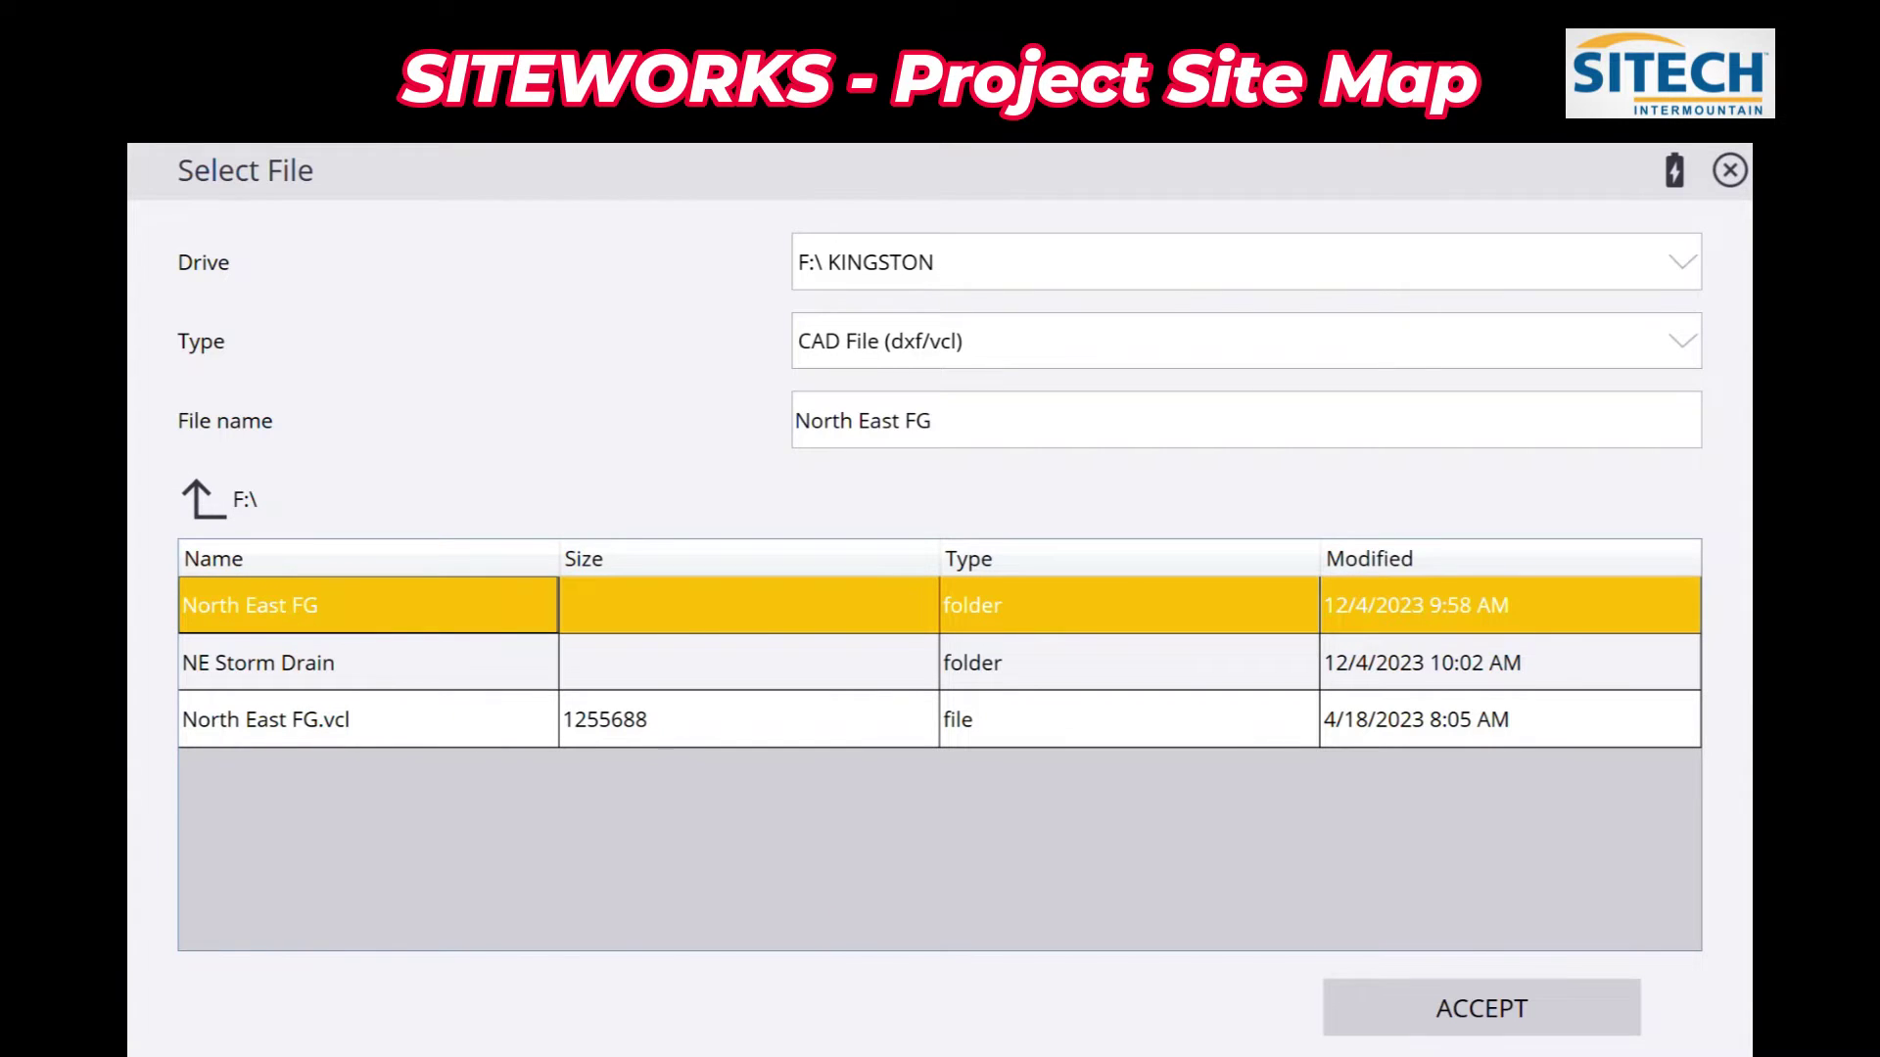
{"action": "left_click", "coordinate": [1591, 1018]}
{"action": "left_click_drag", "start_coordinate": [561, 558], "coordinate": [770, 558]}
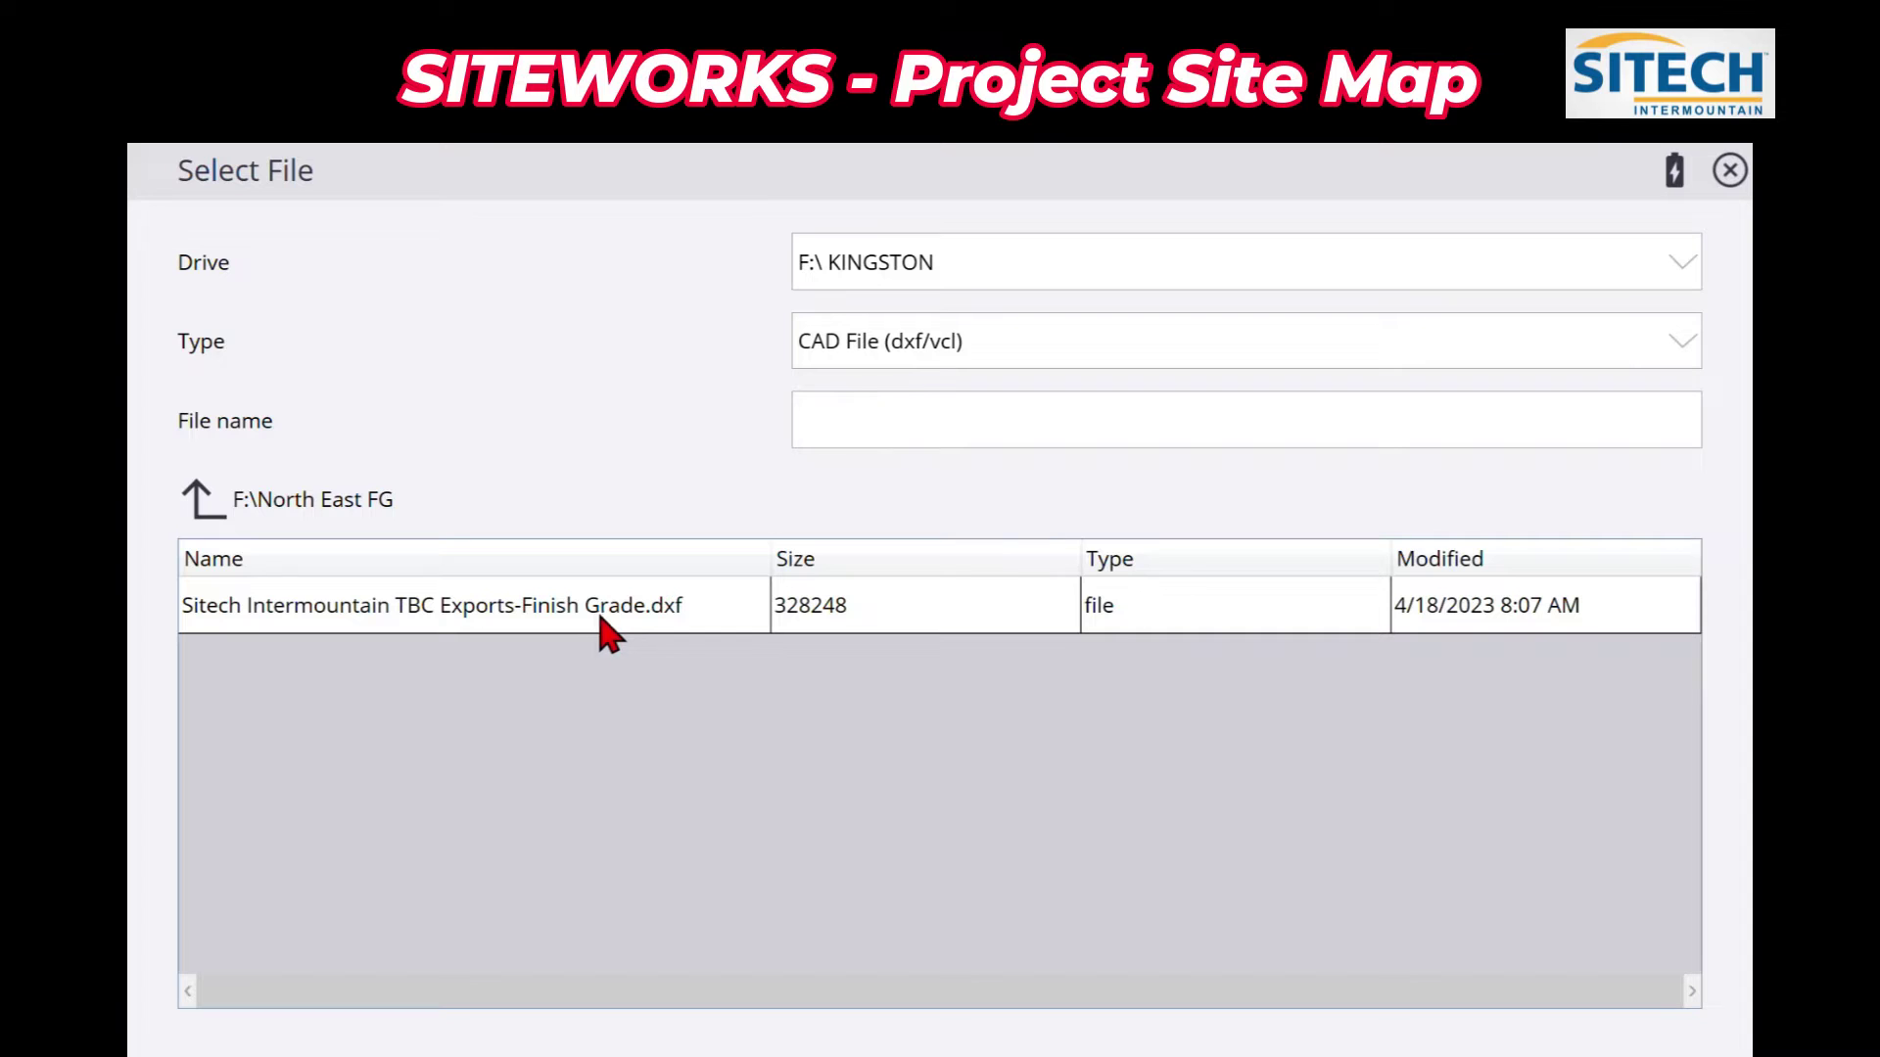
{"action": "left_click", "coordinate": [680, 619]}
{"action": "left_click", "coordinate": [1421, 1024]}
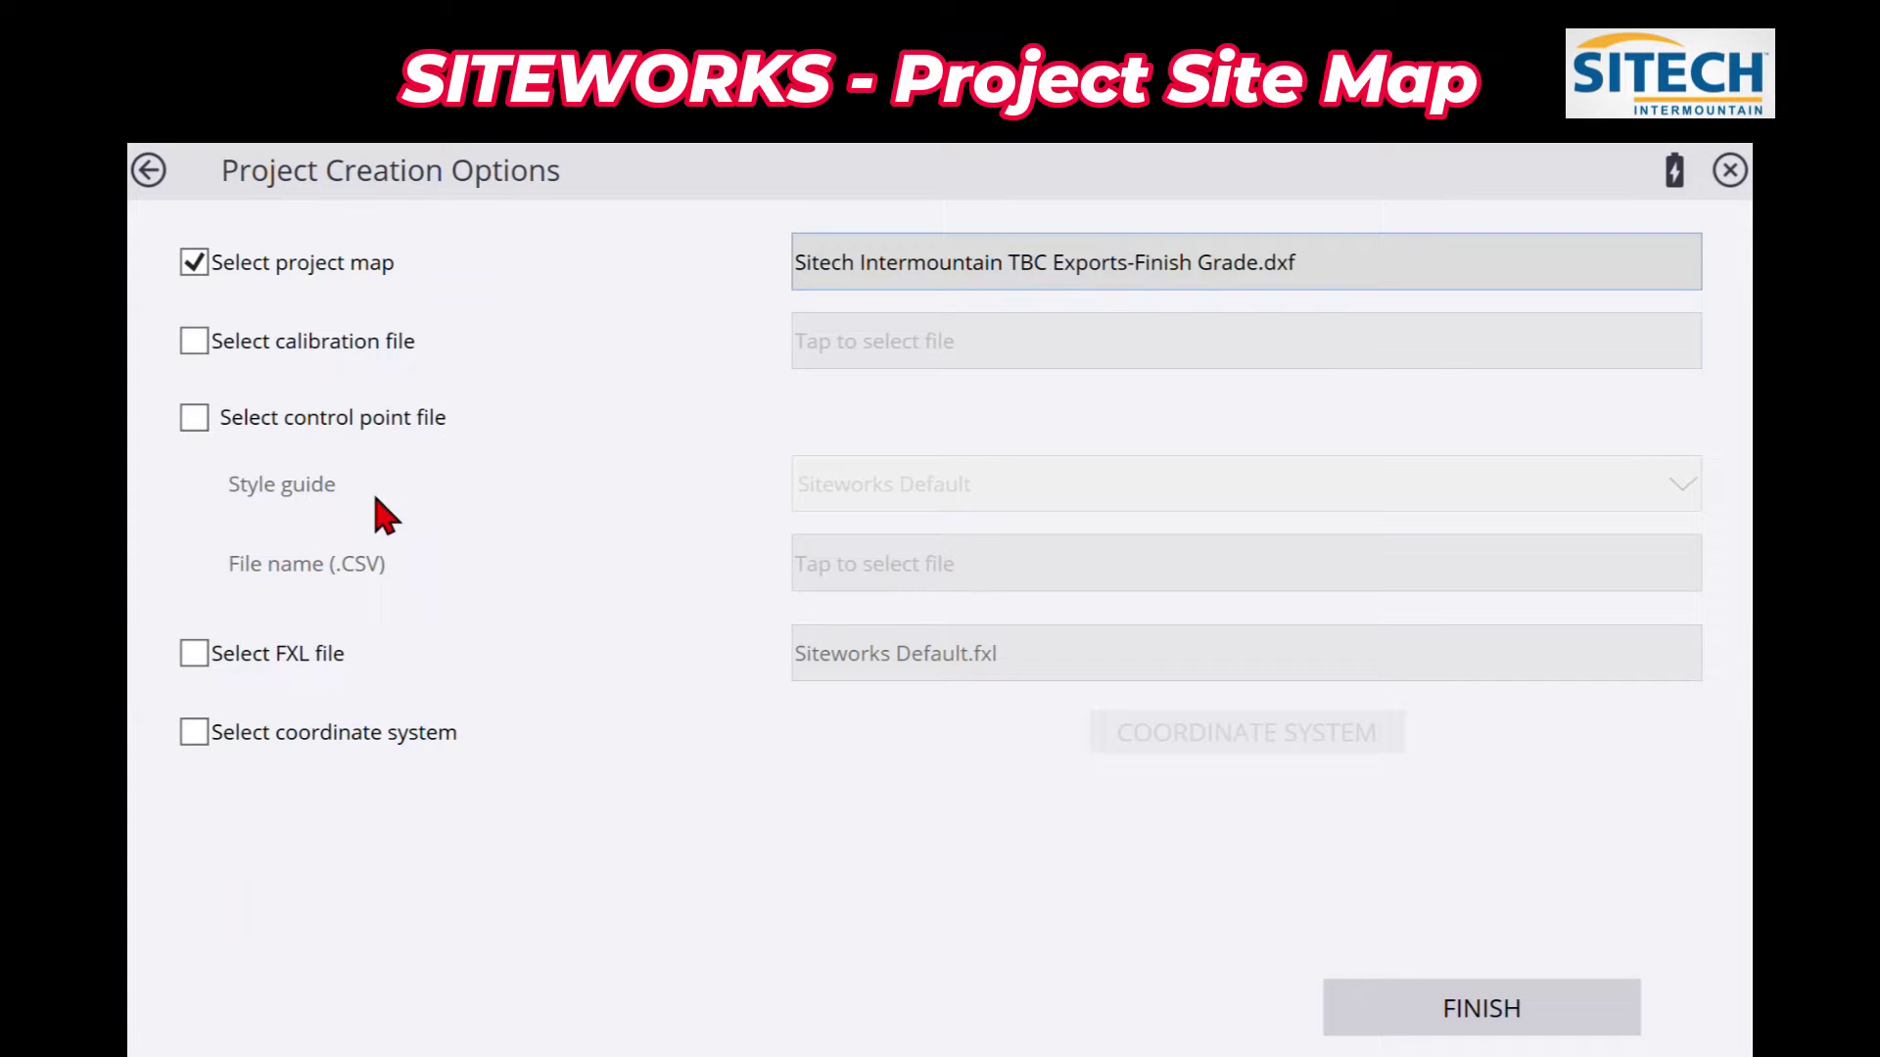
Step: Add SITECH-Wheeler NE Control.field.csv from F:\ as the control point file and finish the project
{"action": "left_click", "coordinate": [195, 419]}
{"action": "left_click", "coordinate": [838, 586]}
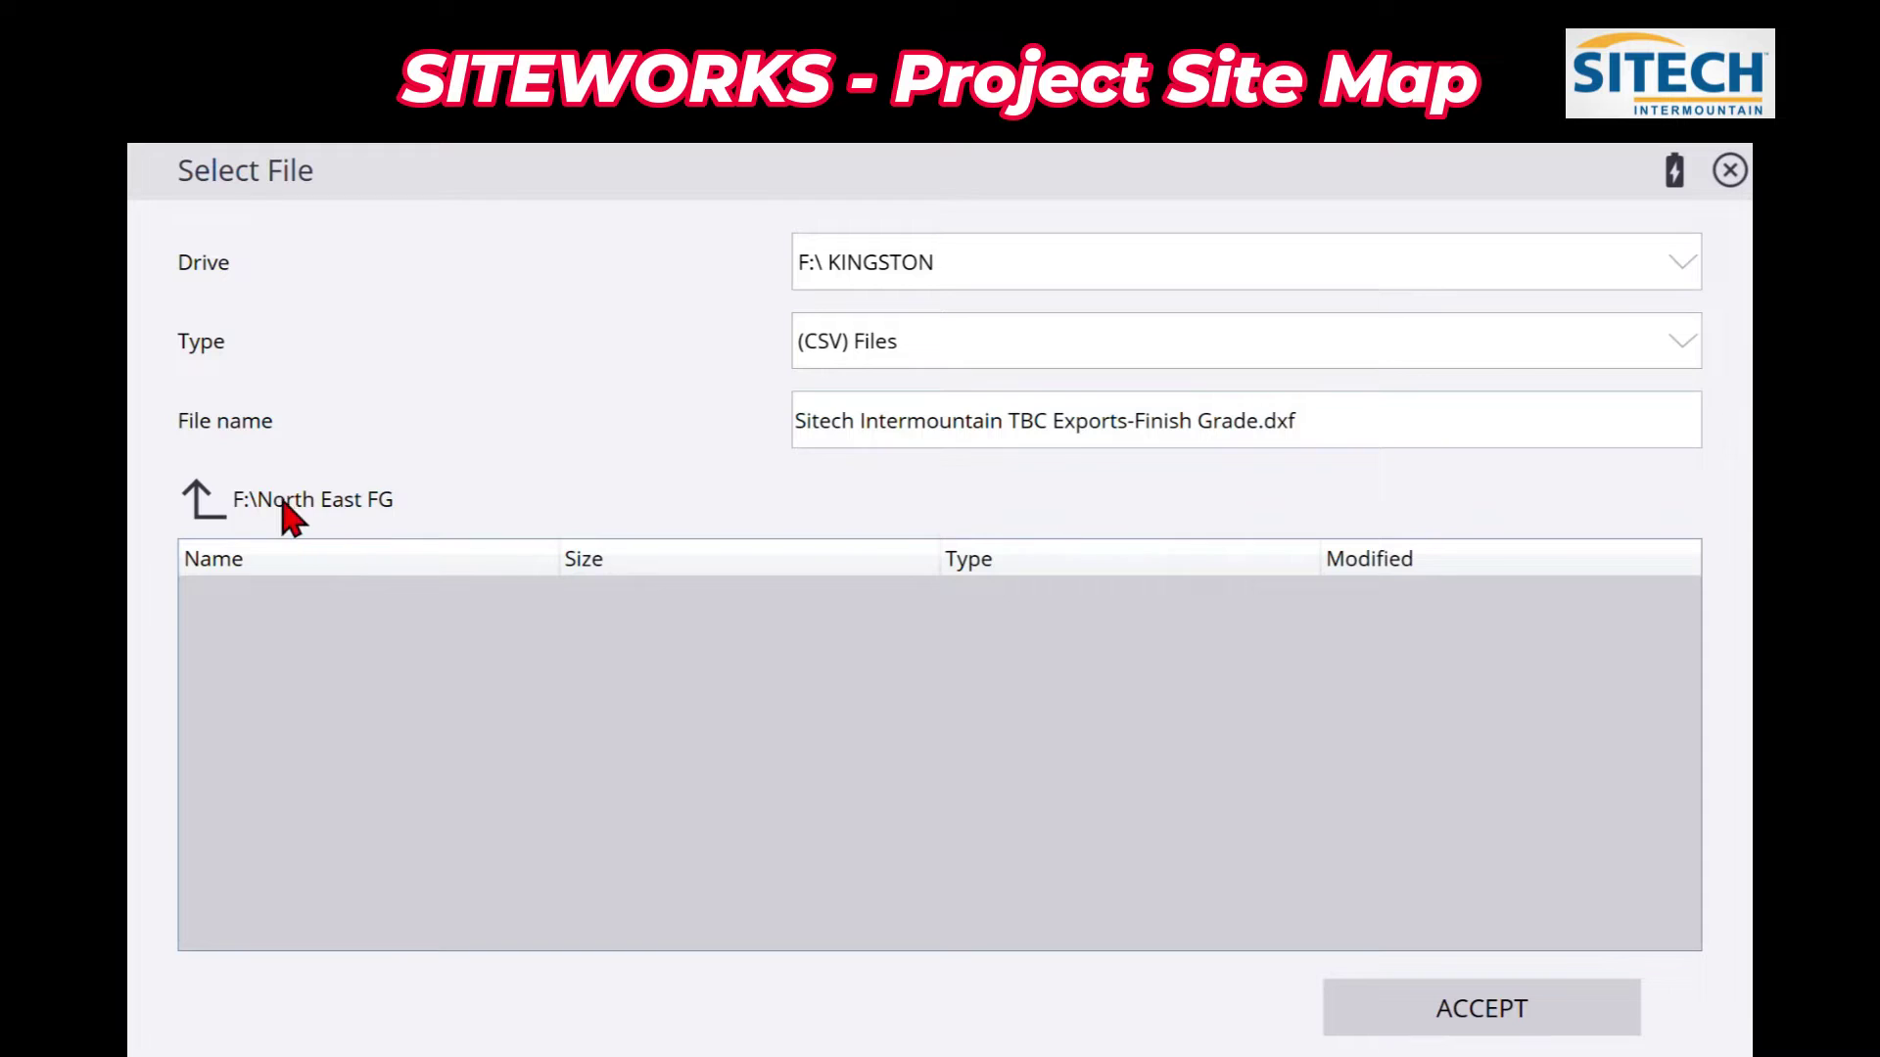
{"action": "left_click", "coordinate": [199, 499]}
{"action": "left_click", "coordinate": [452, 719]}
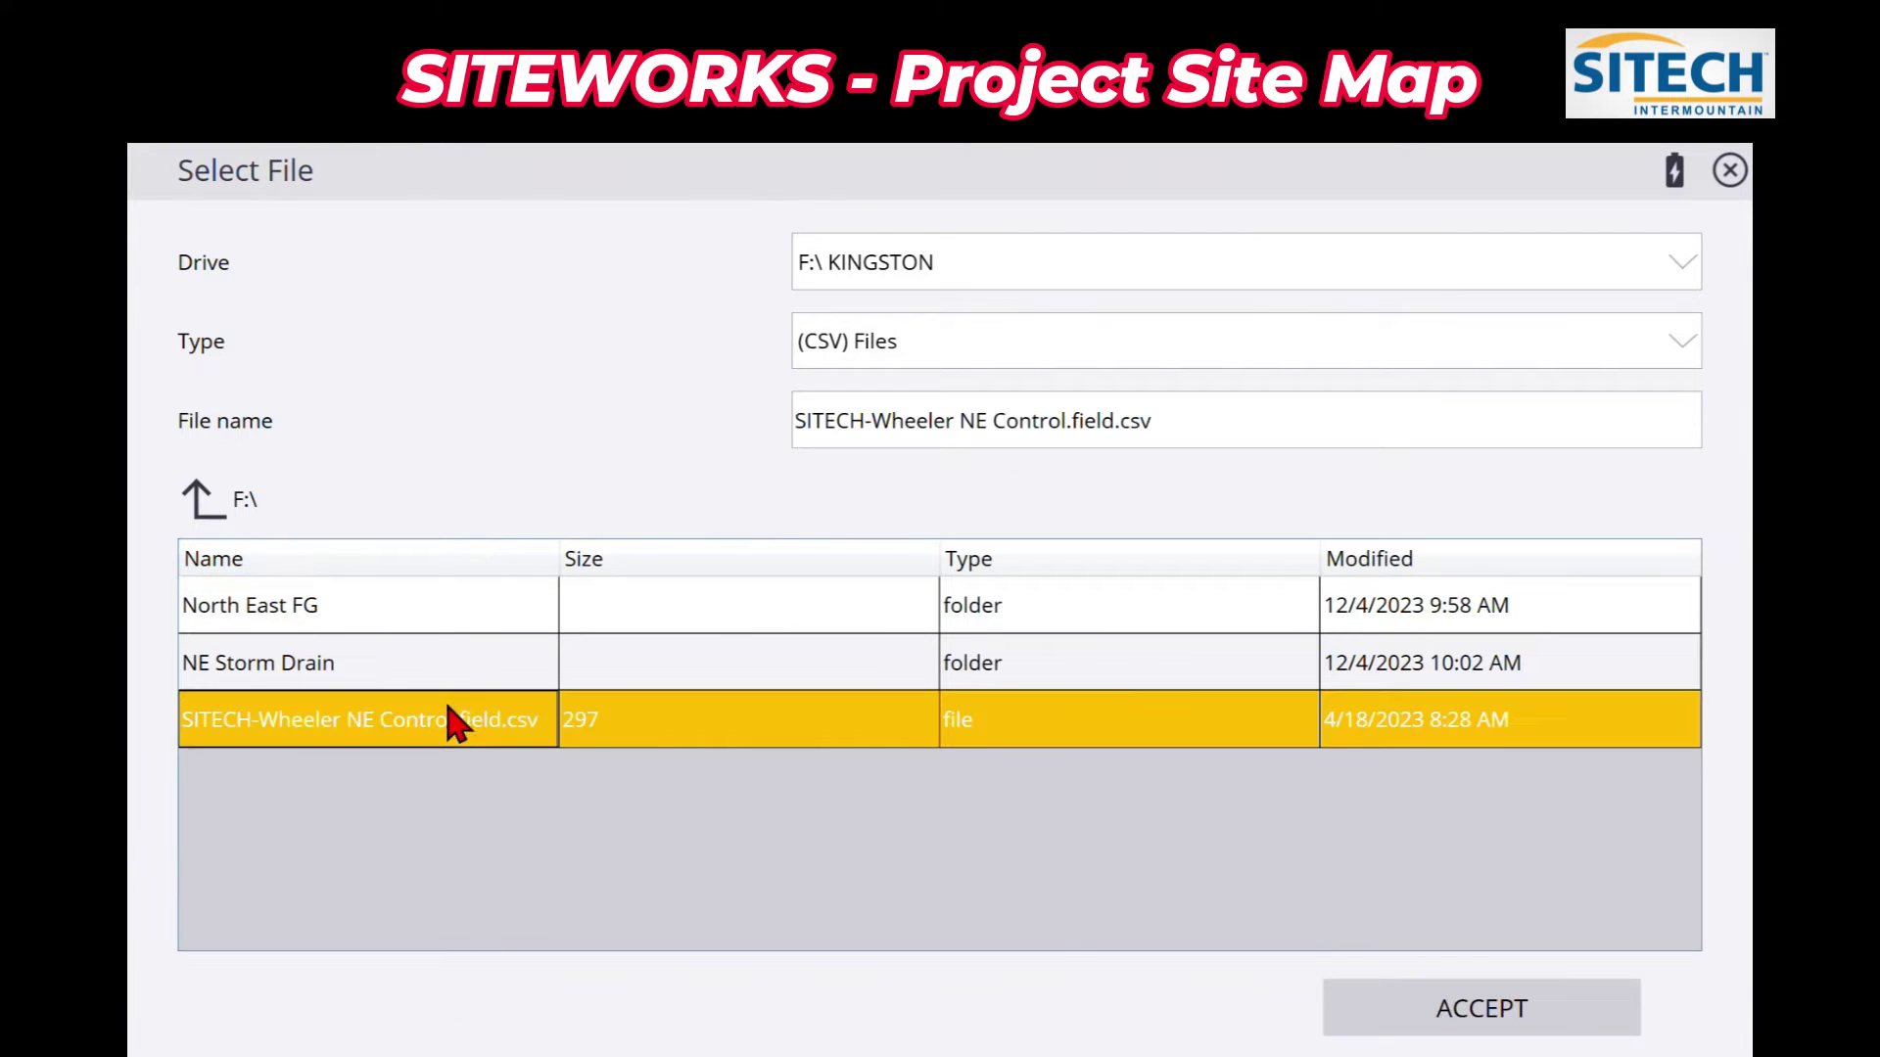
{"action": "left_click", "coordinate": [1340, 1004]}
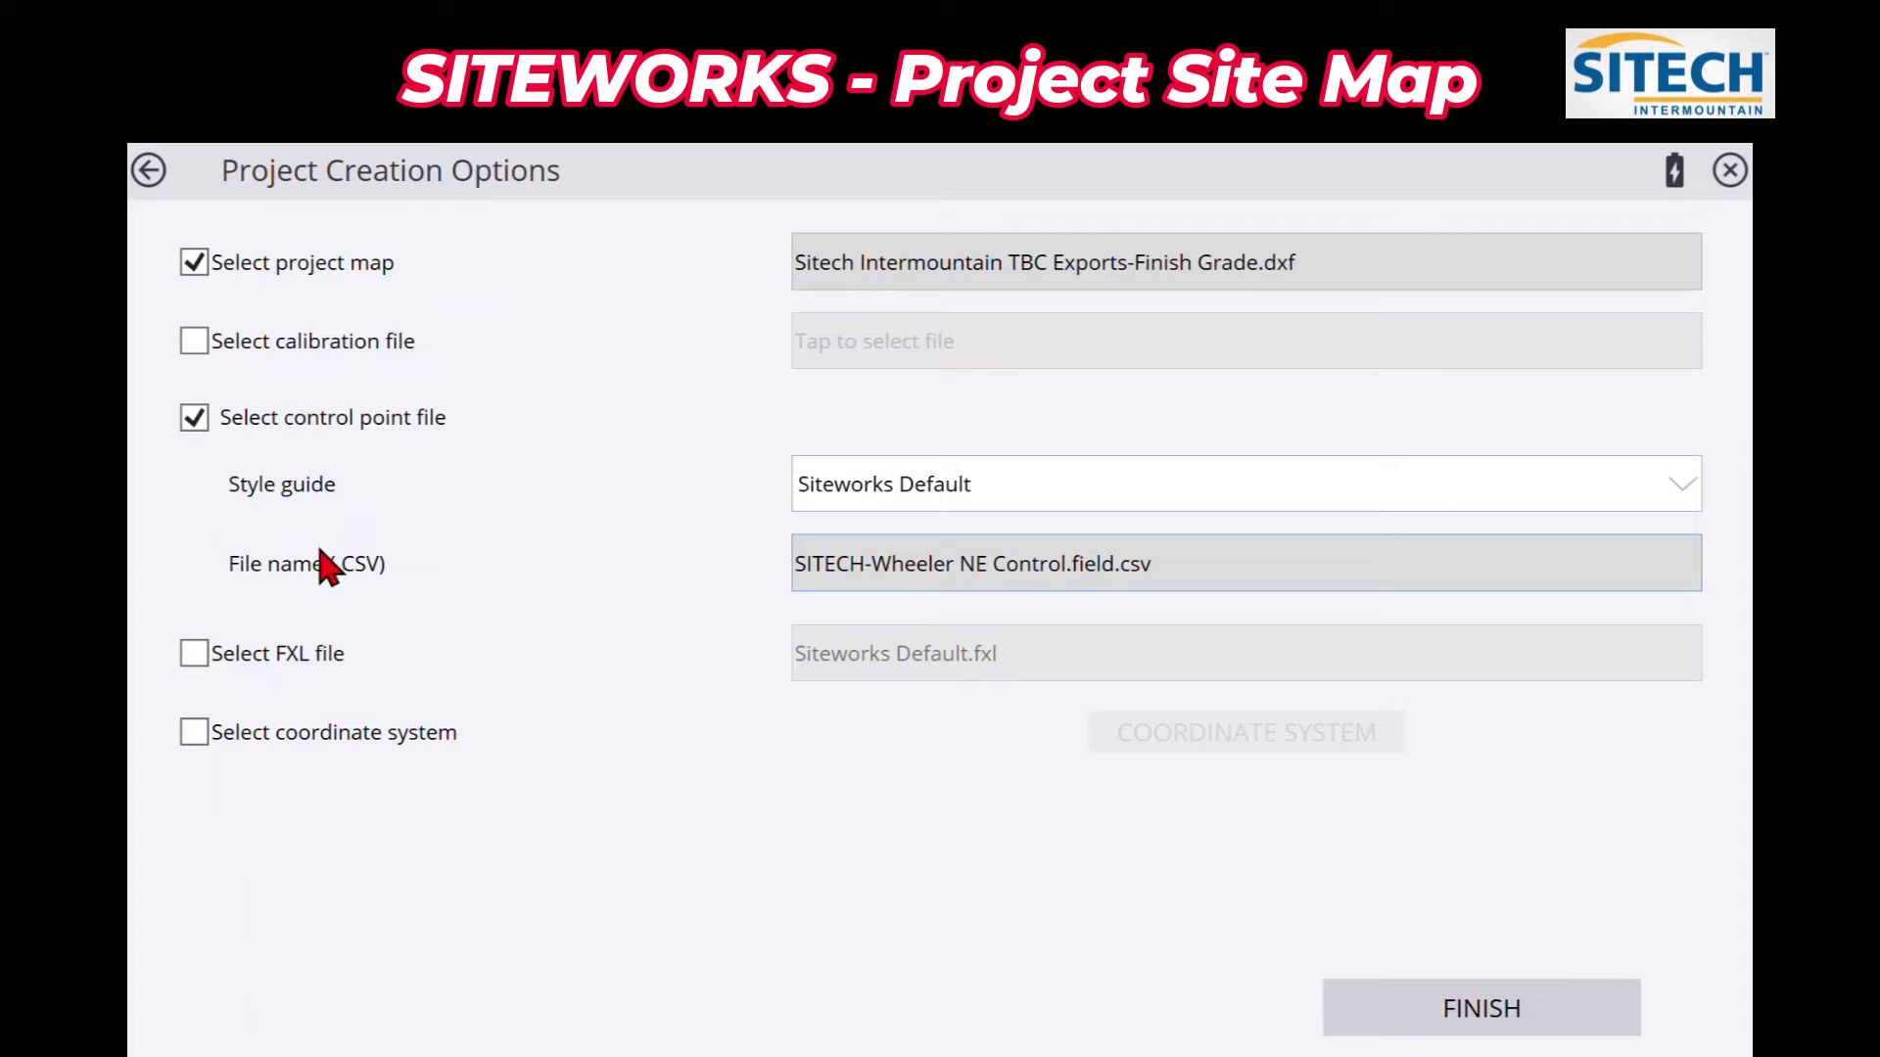
{"action": "left_click", "coordinate": [1445, 1024]}
Step: Add a work order named CAL to the project
{"action": "left_click", "coordinate": [1675, 343]}
{"action": "type", "text": "CAL"}
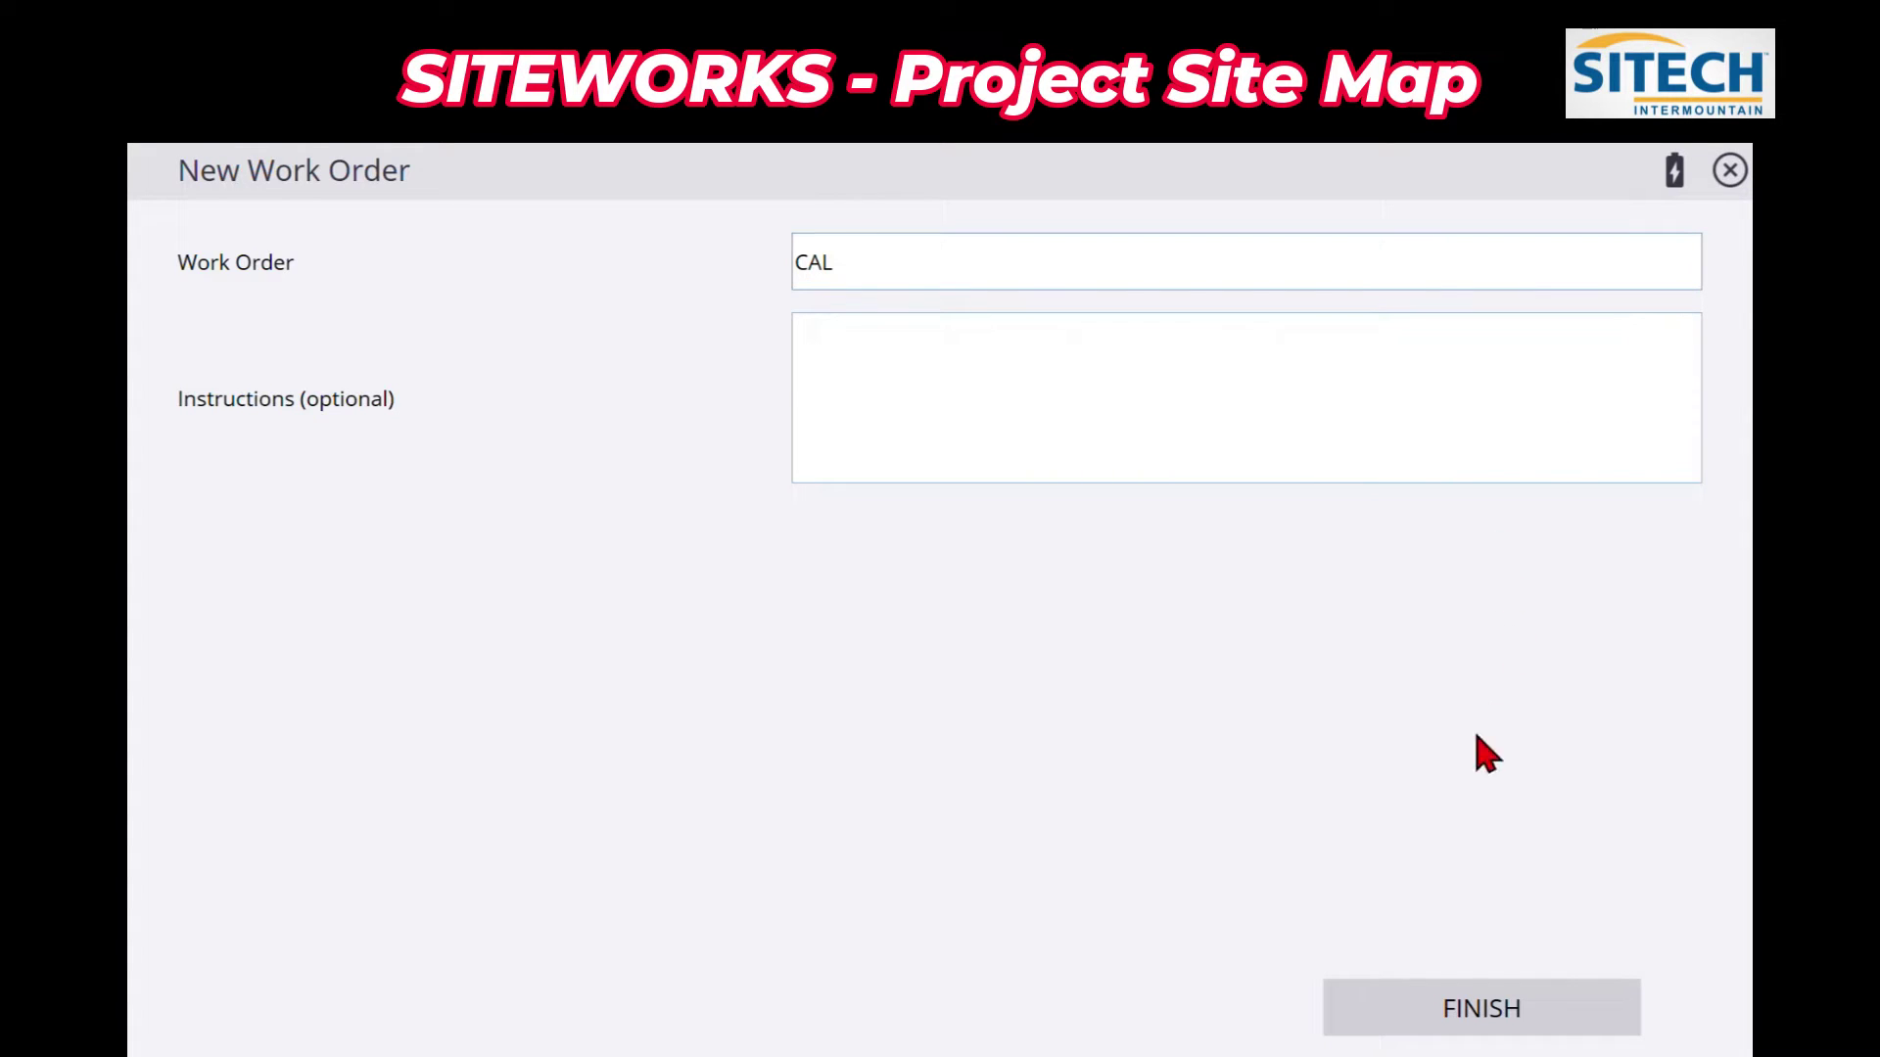
{"action": "left_click", "coordinate": [1430, 1021]}
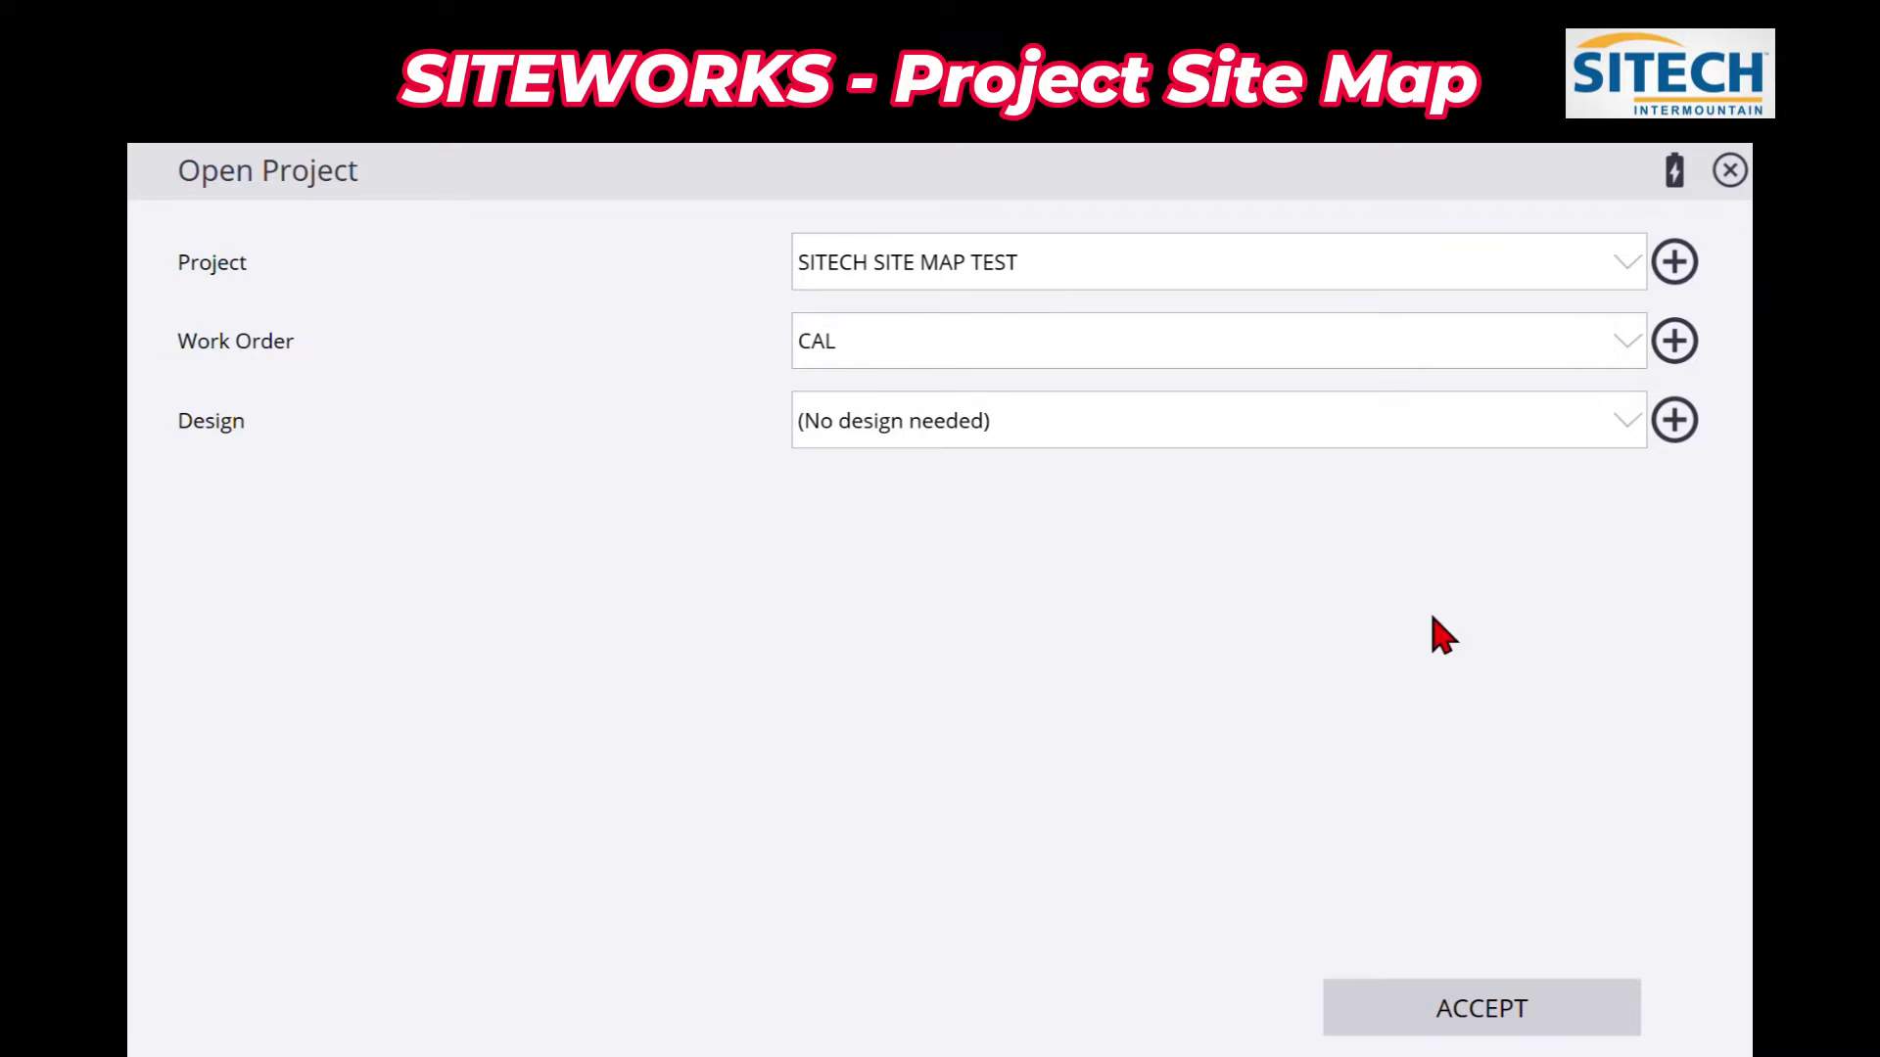
Step: Start a new design named North east corner FG
{"action": "left_click", "coordinate": [1612, 428]}
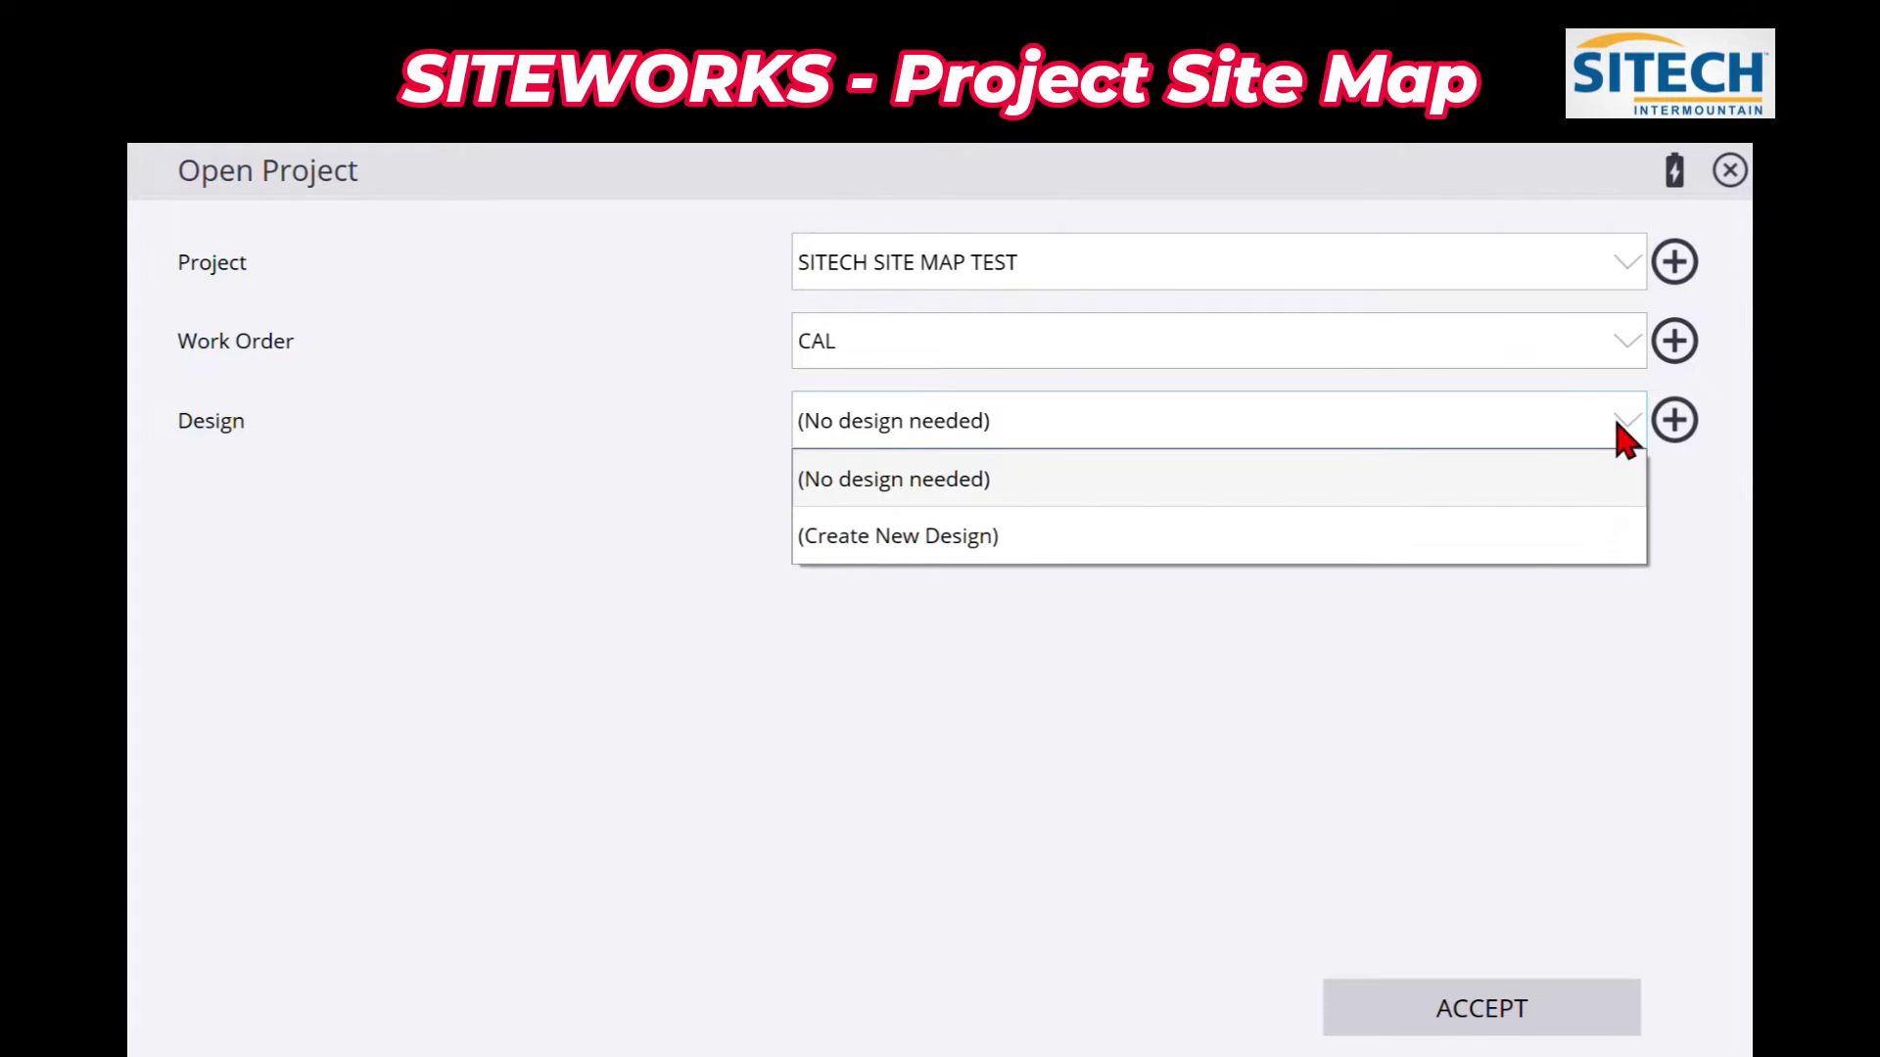
{"action": "left_click", "coordinate": [1515, 565]}
{"action": "type", "text": "North east corner FG"}
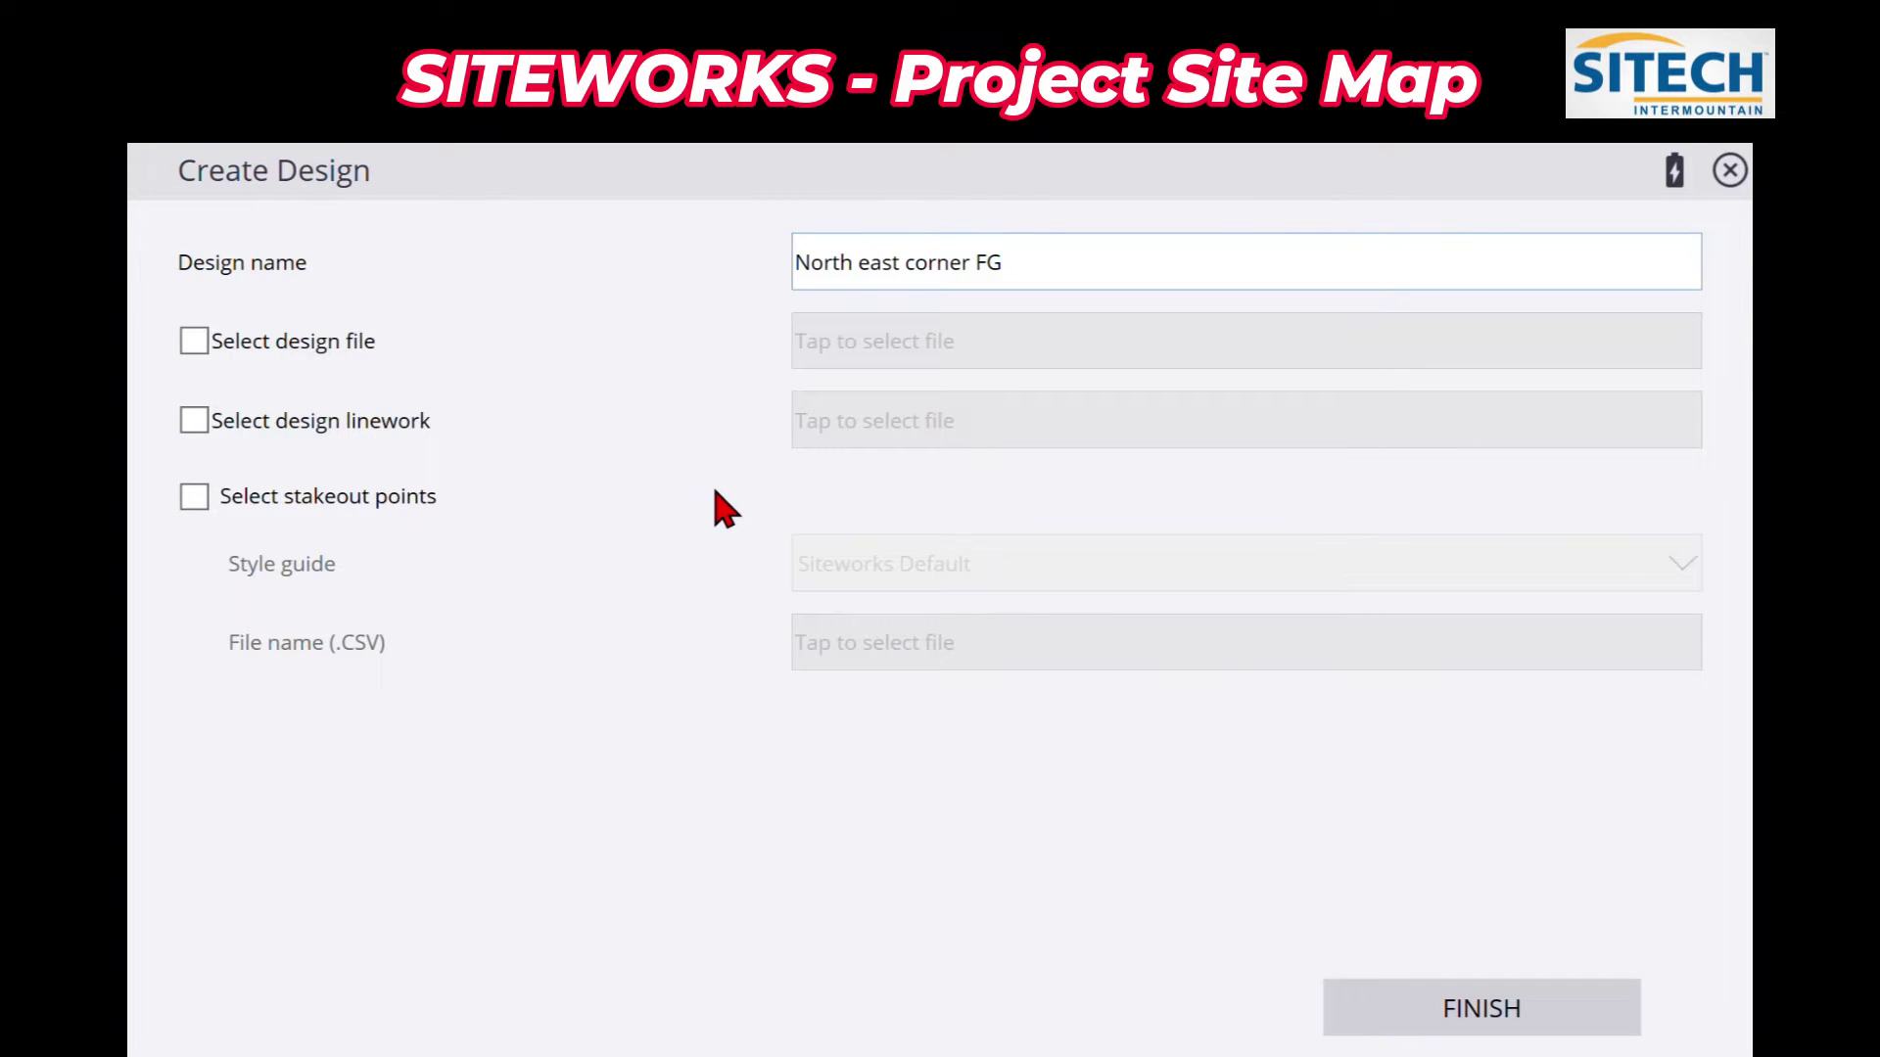
Step: Set the design surface to the finish grade .ttm file from the North East FG folder
{"action": "left_click", "coordinate": [199, 345]}
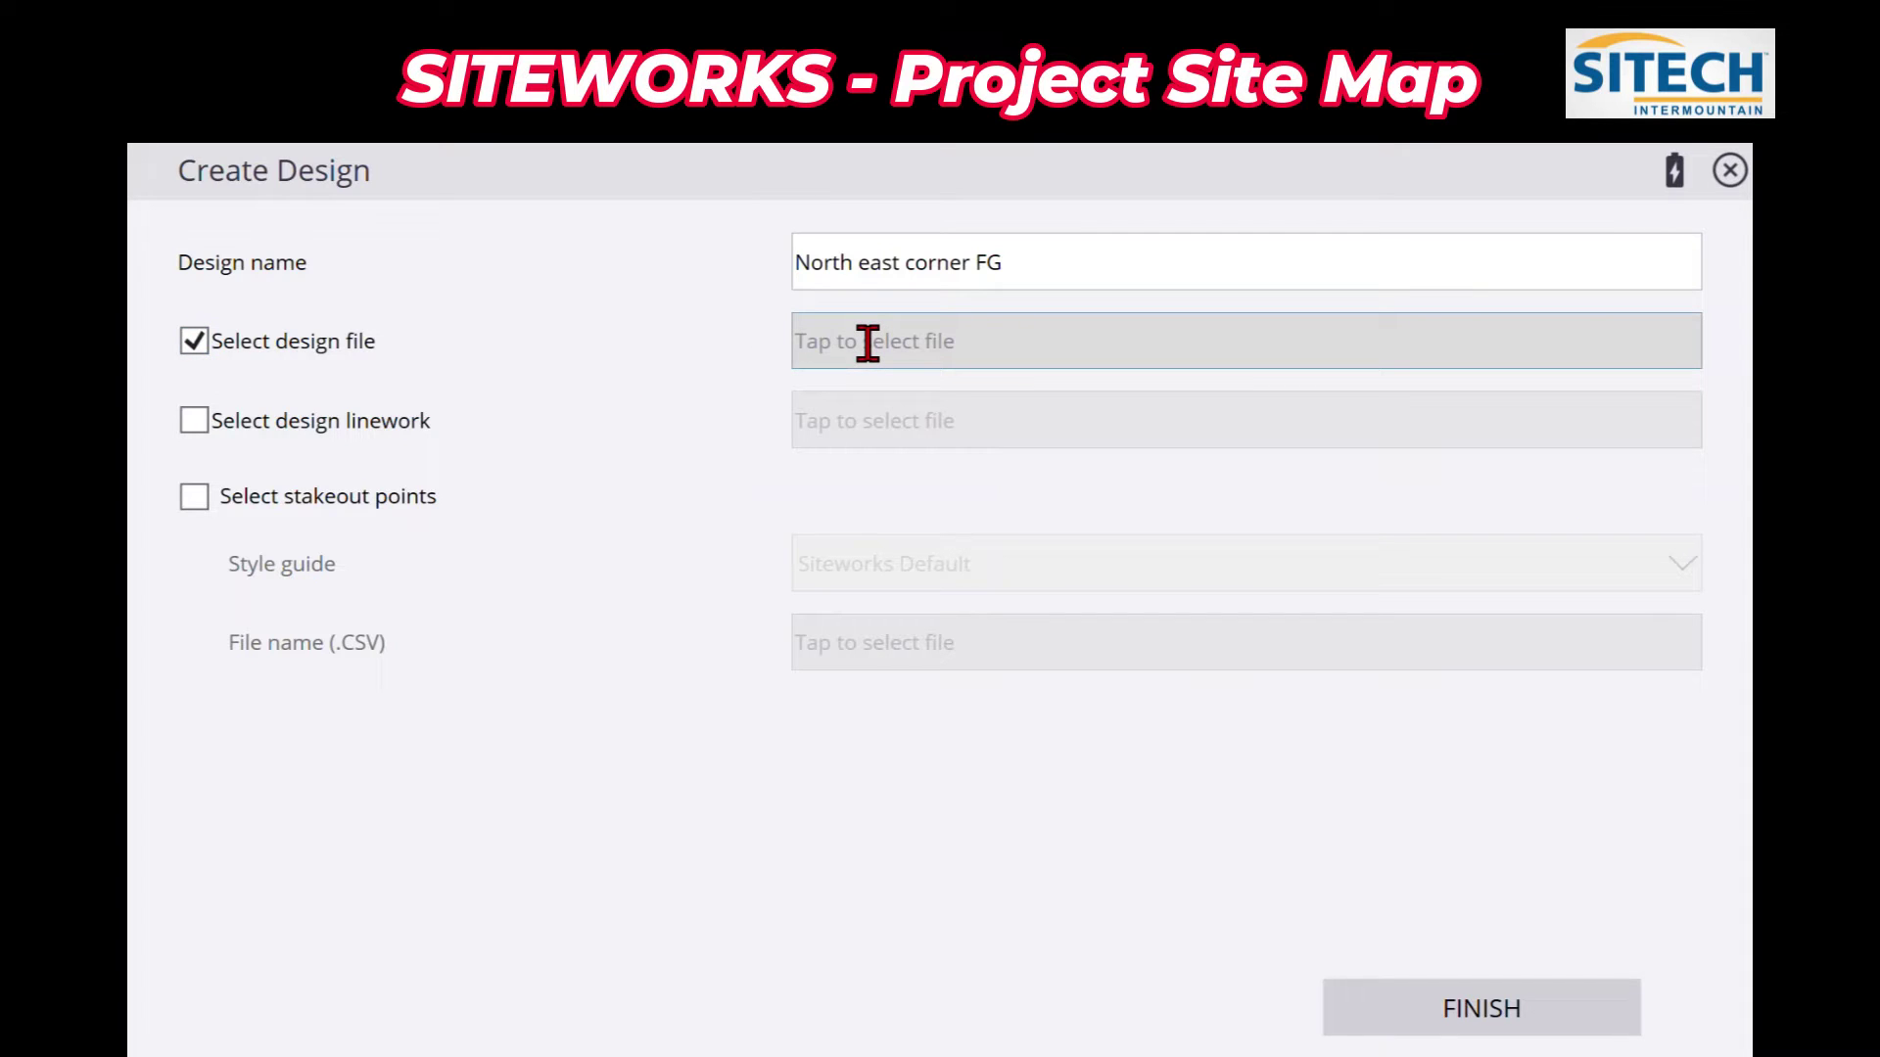
{"action": "left_click", "coordinate": [961, 343]}
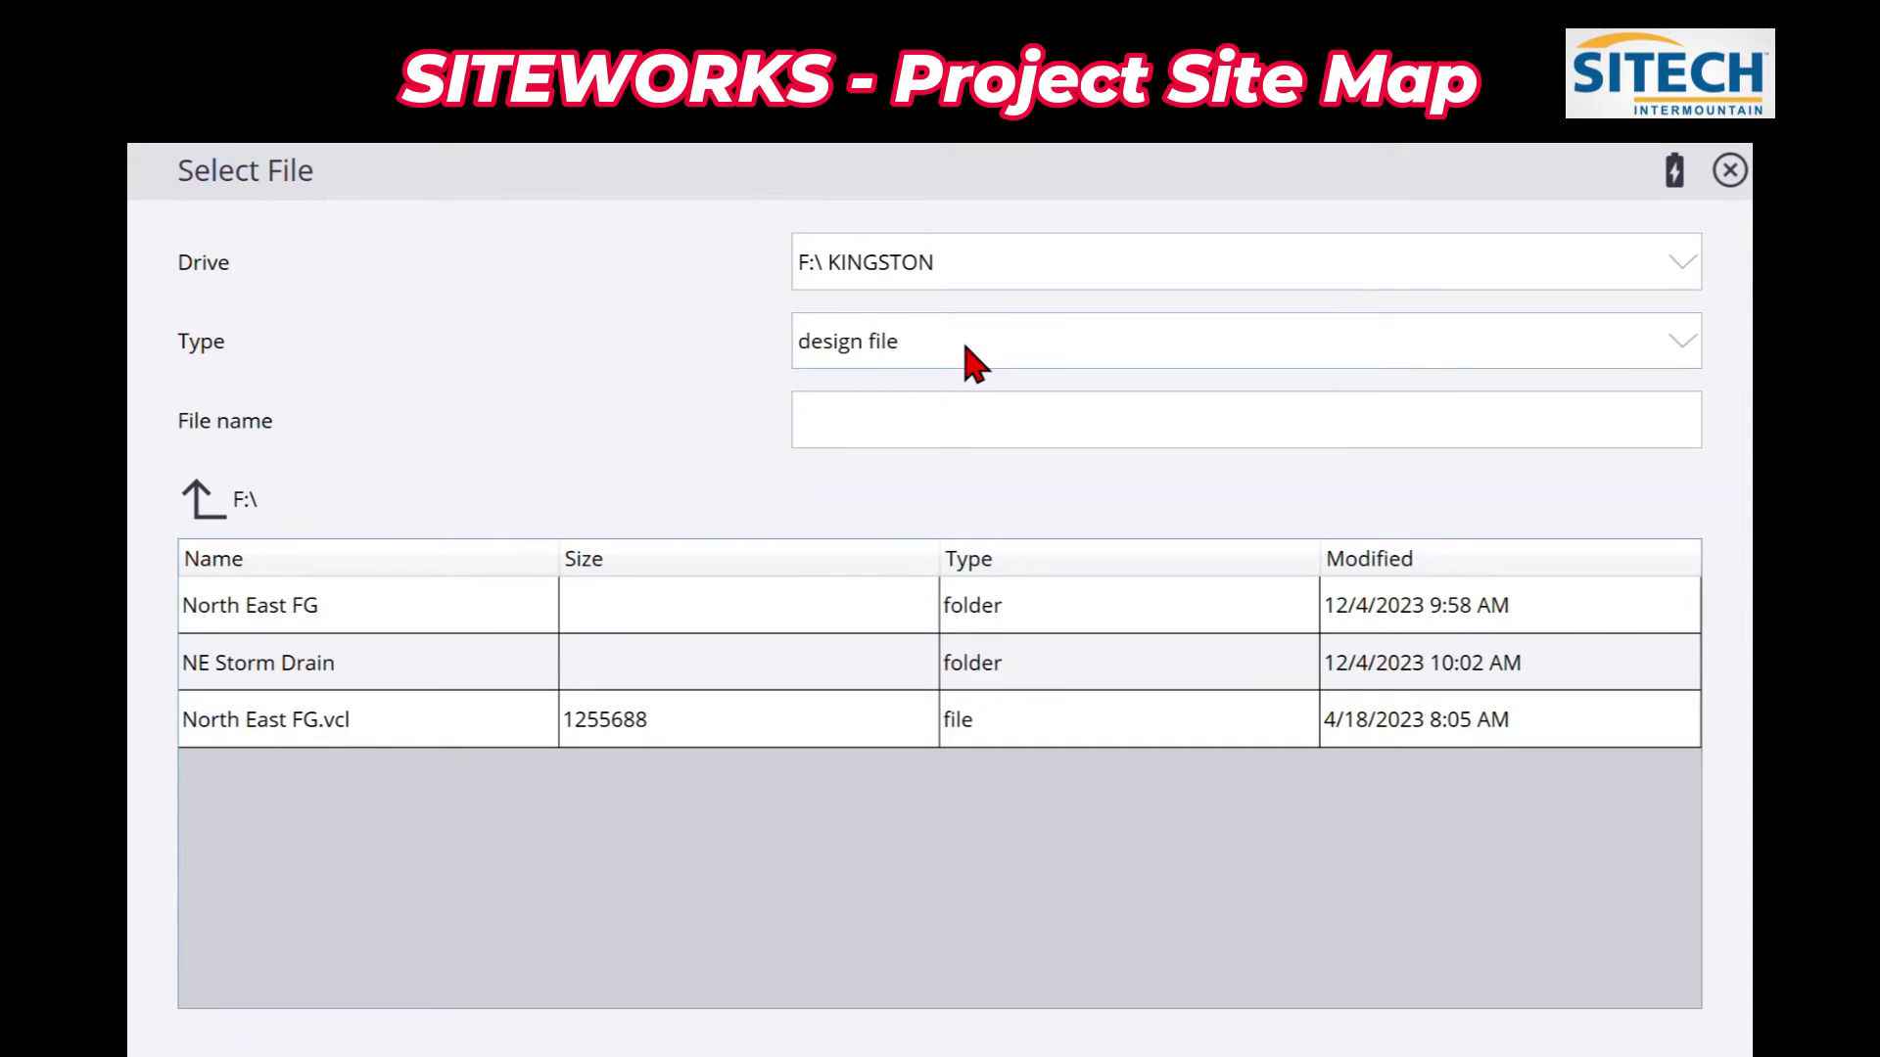
{"action": "left_click", "coordinate": [445, 618]}
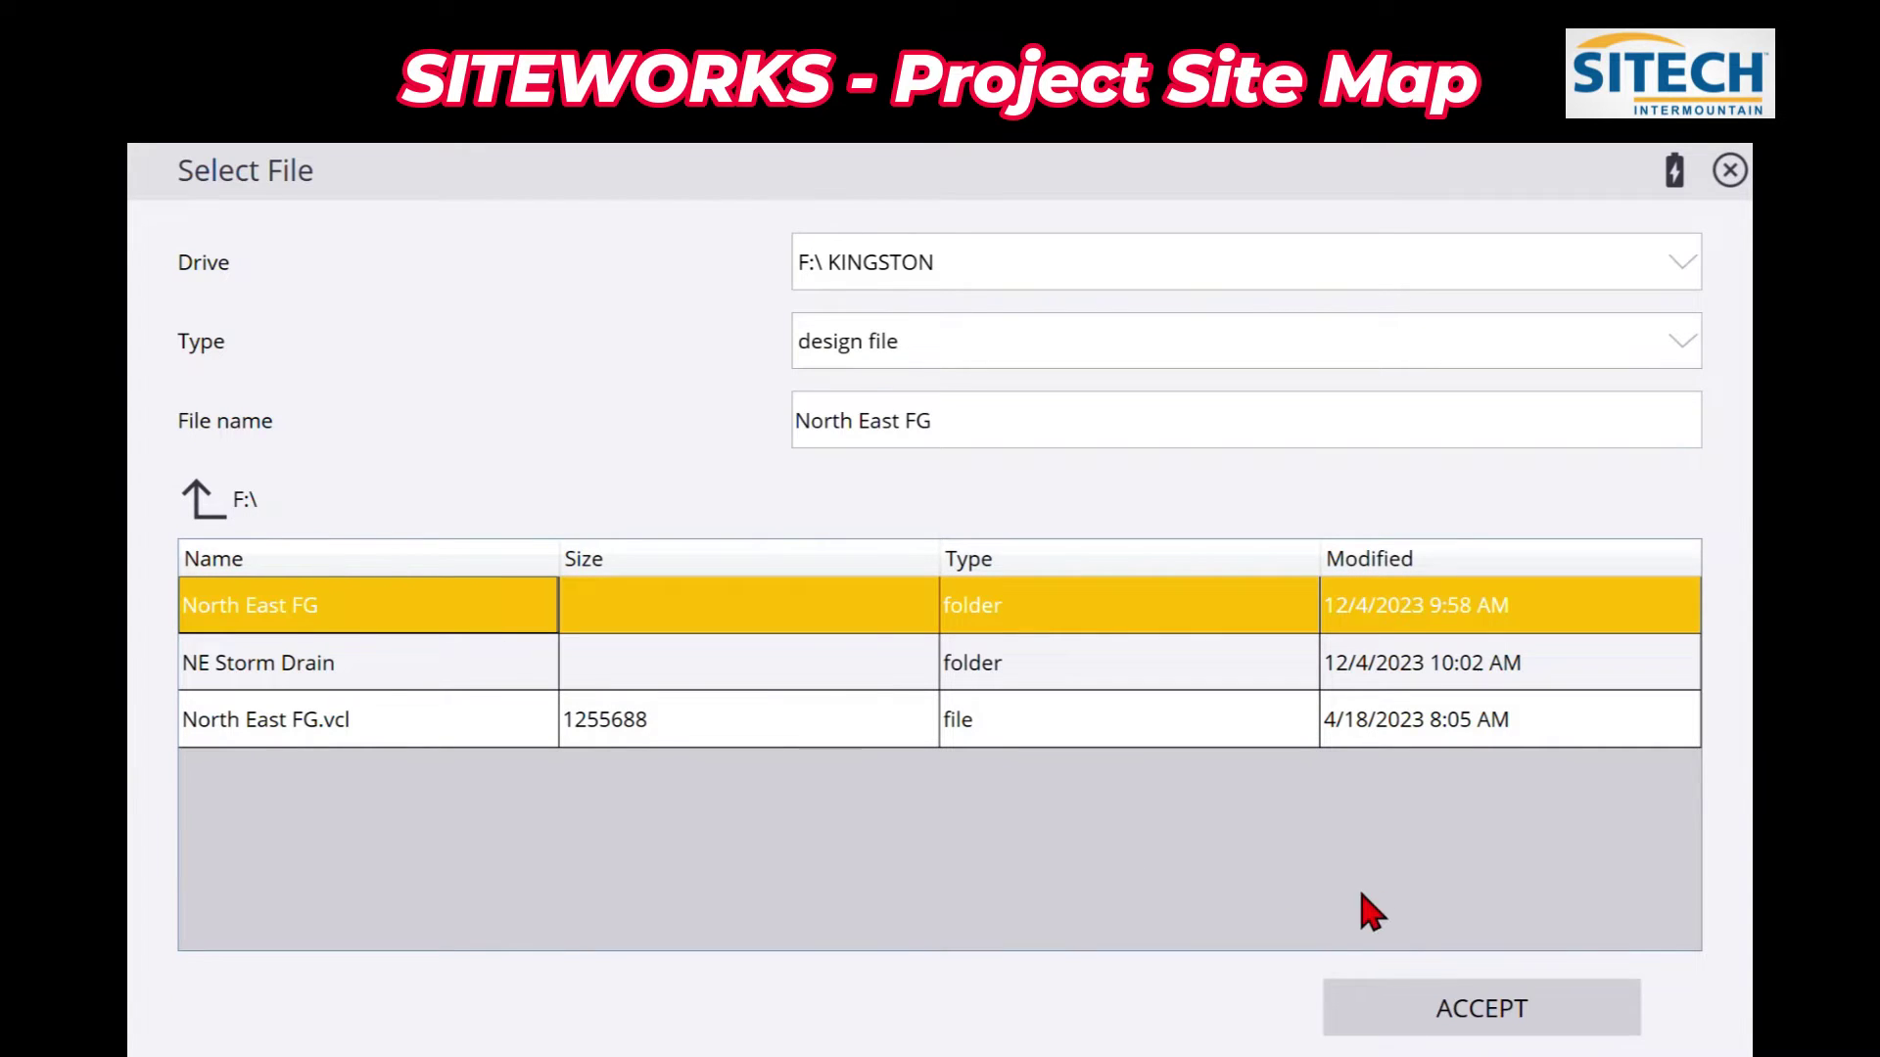
{"action": "left_click", "coordinate": [1417, 1009]}
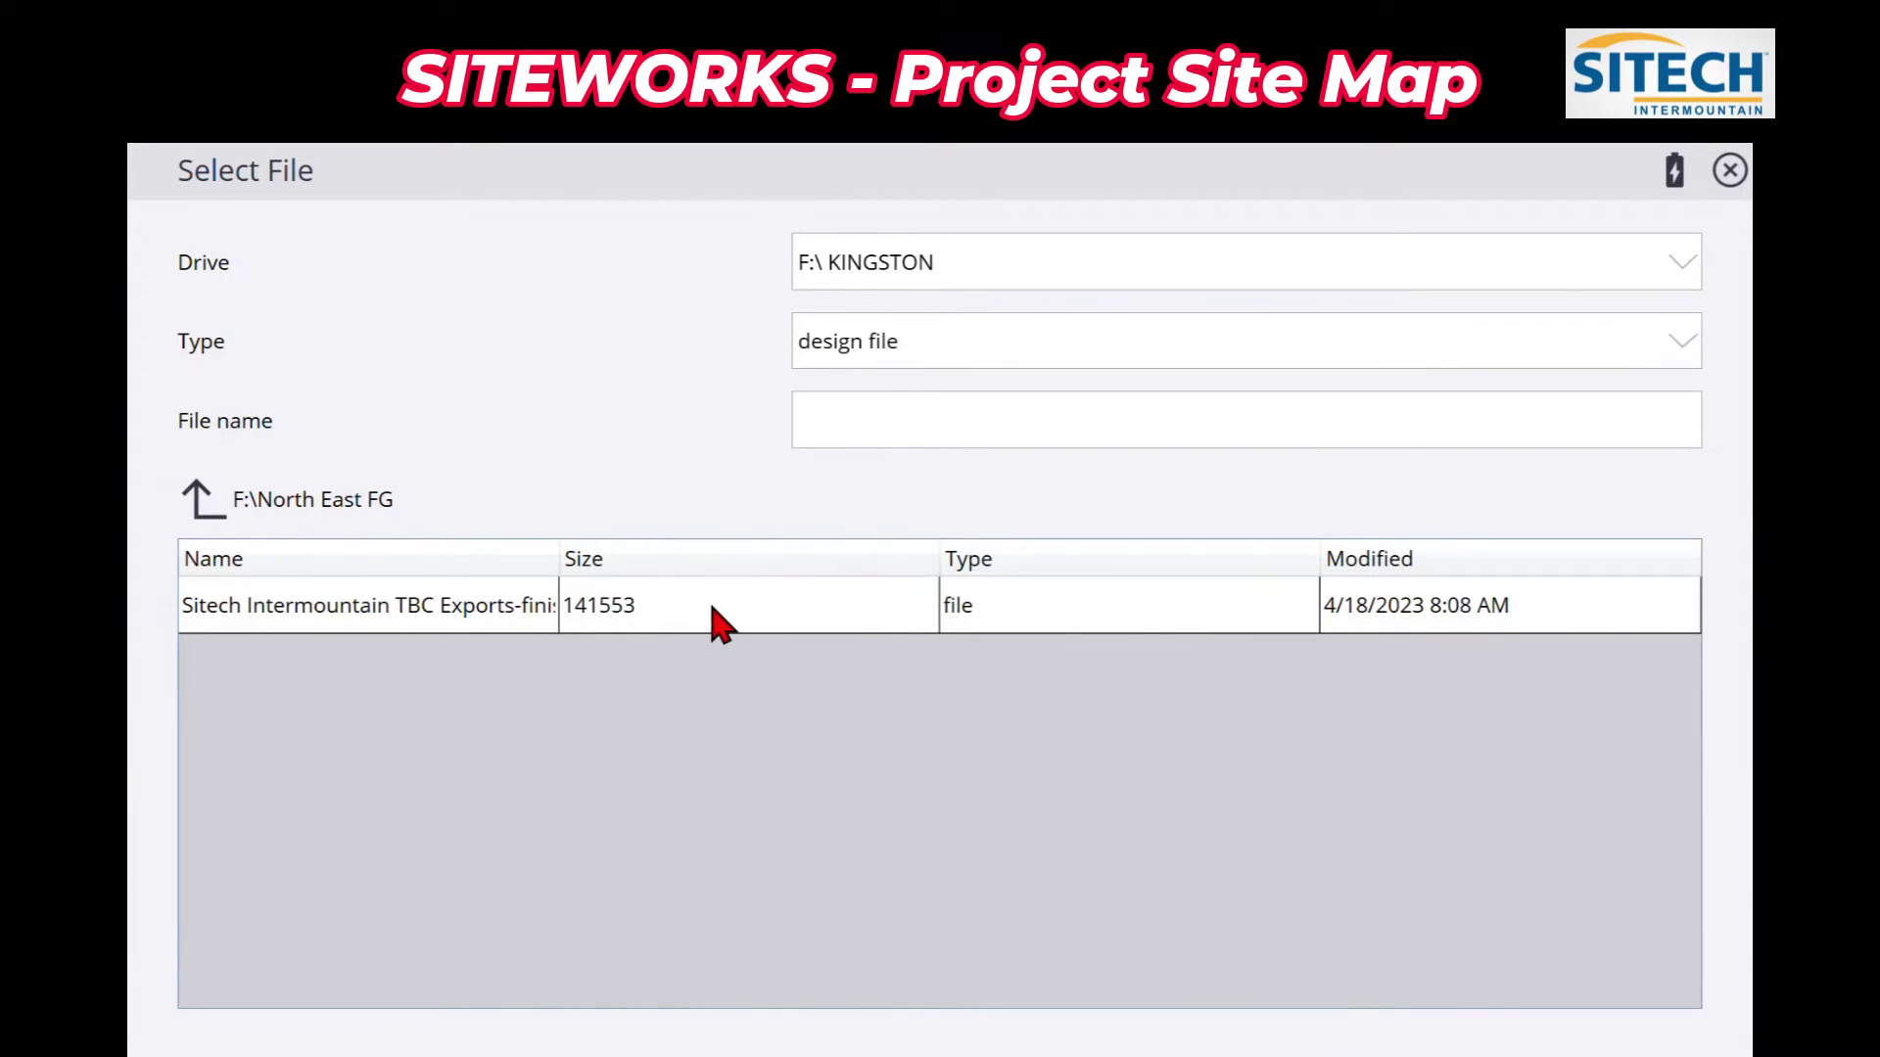
{"action": "left_click", "coordinate": [707, 629]}
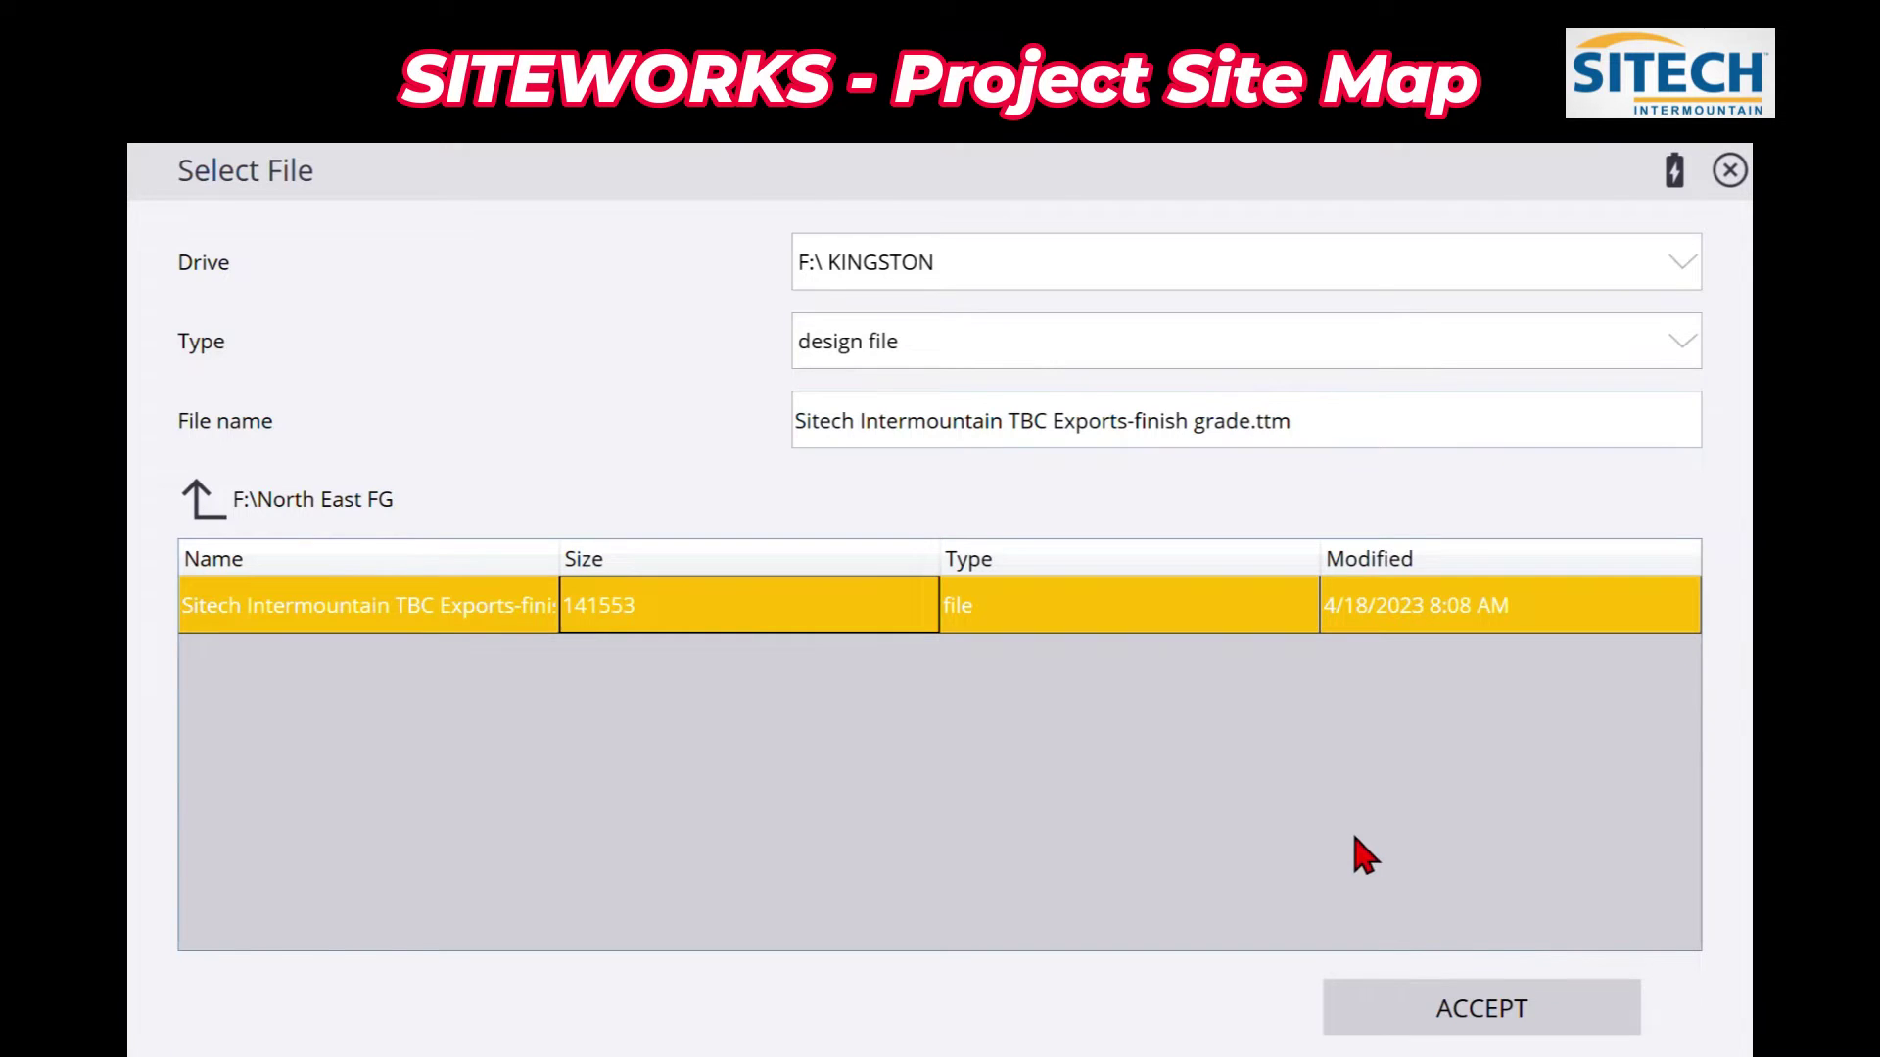
{"action": "left_click", "coordinate": [1417, 1018]}
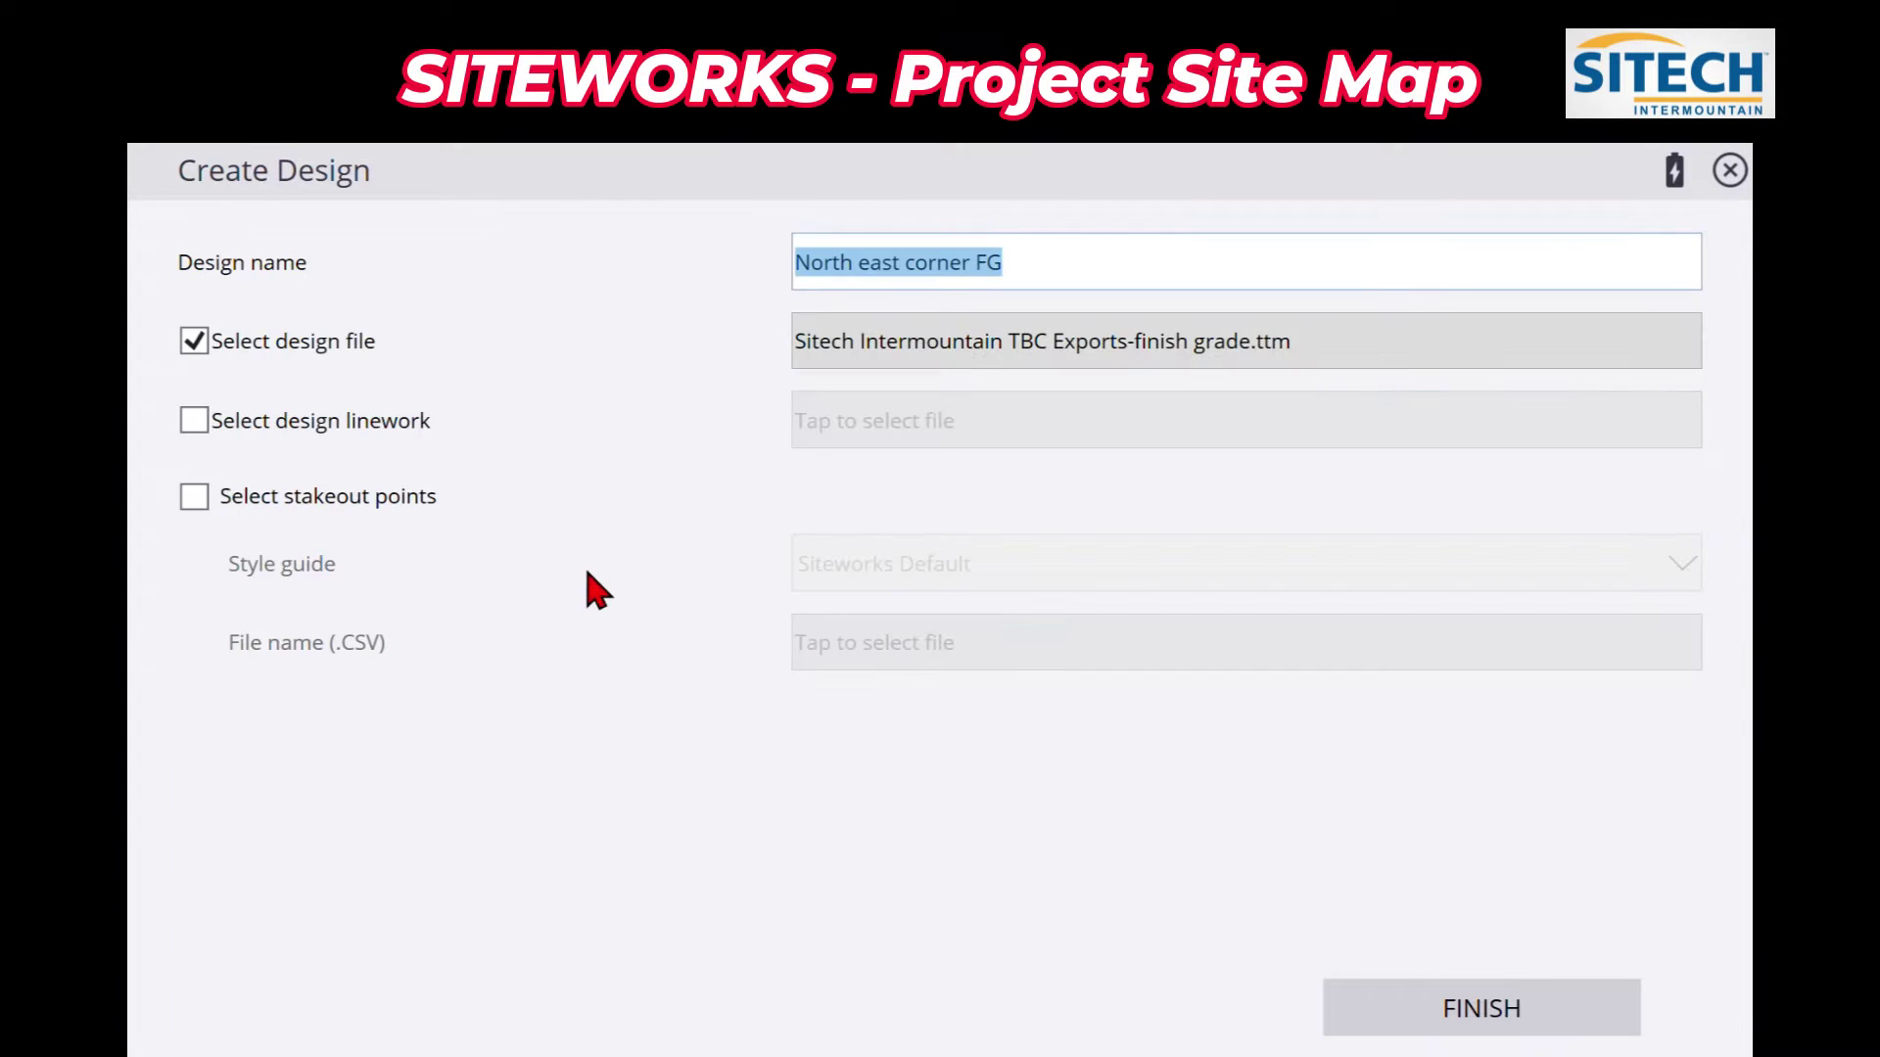
Step: Add Finish Grade.dxf as design linework and finish the North east corner FG design
{"action": "left_click", "coordinate": [196, 422]}
{"action": "left_click", "coordinate": [884, 421]}
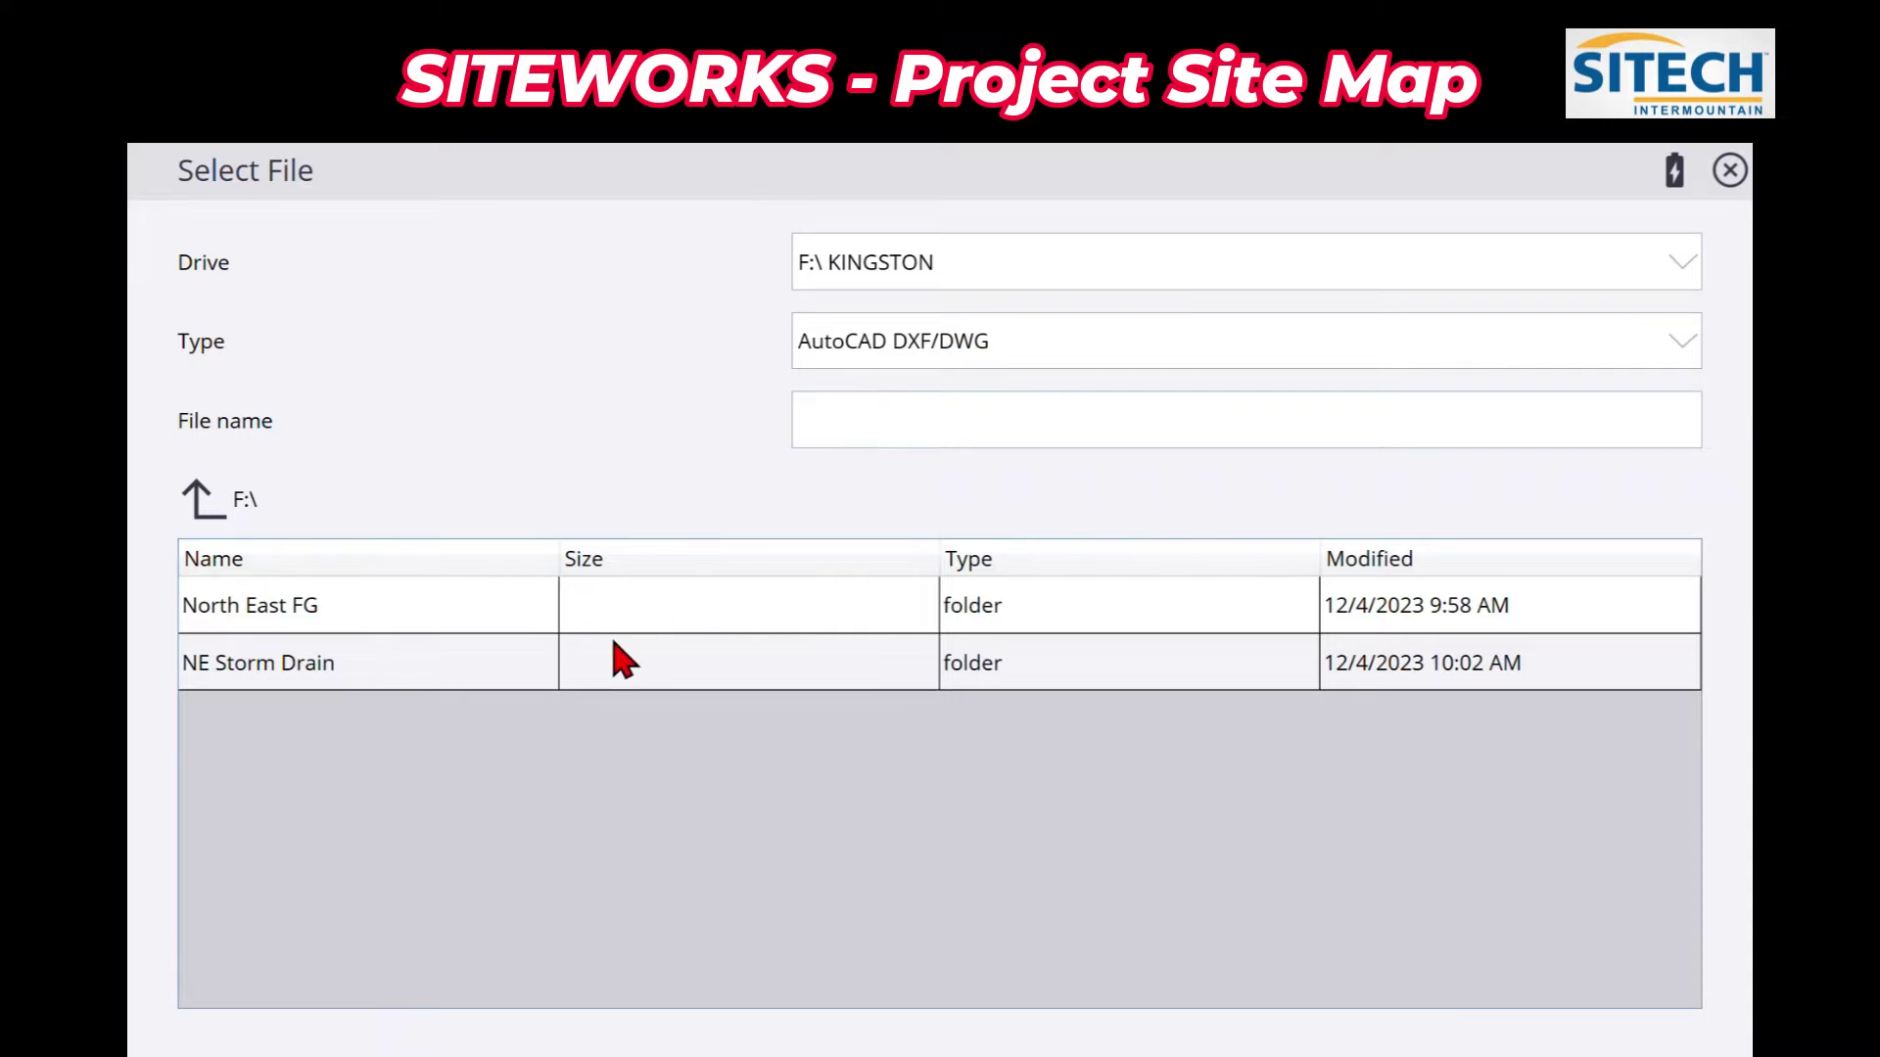
{"action": "left_click", "coordinate": [498, 615]}
{"action": "left_click", "coordinate": [1430, 1023]}
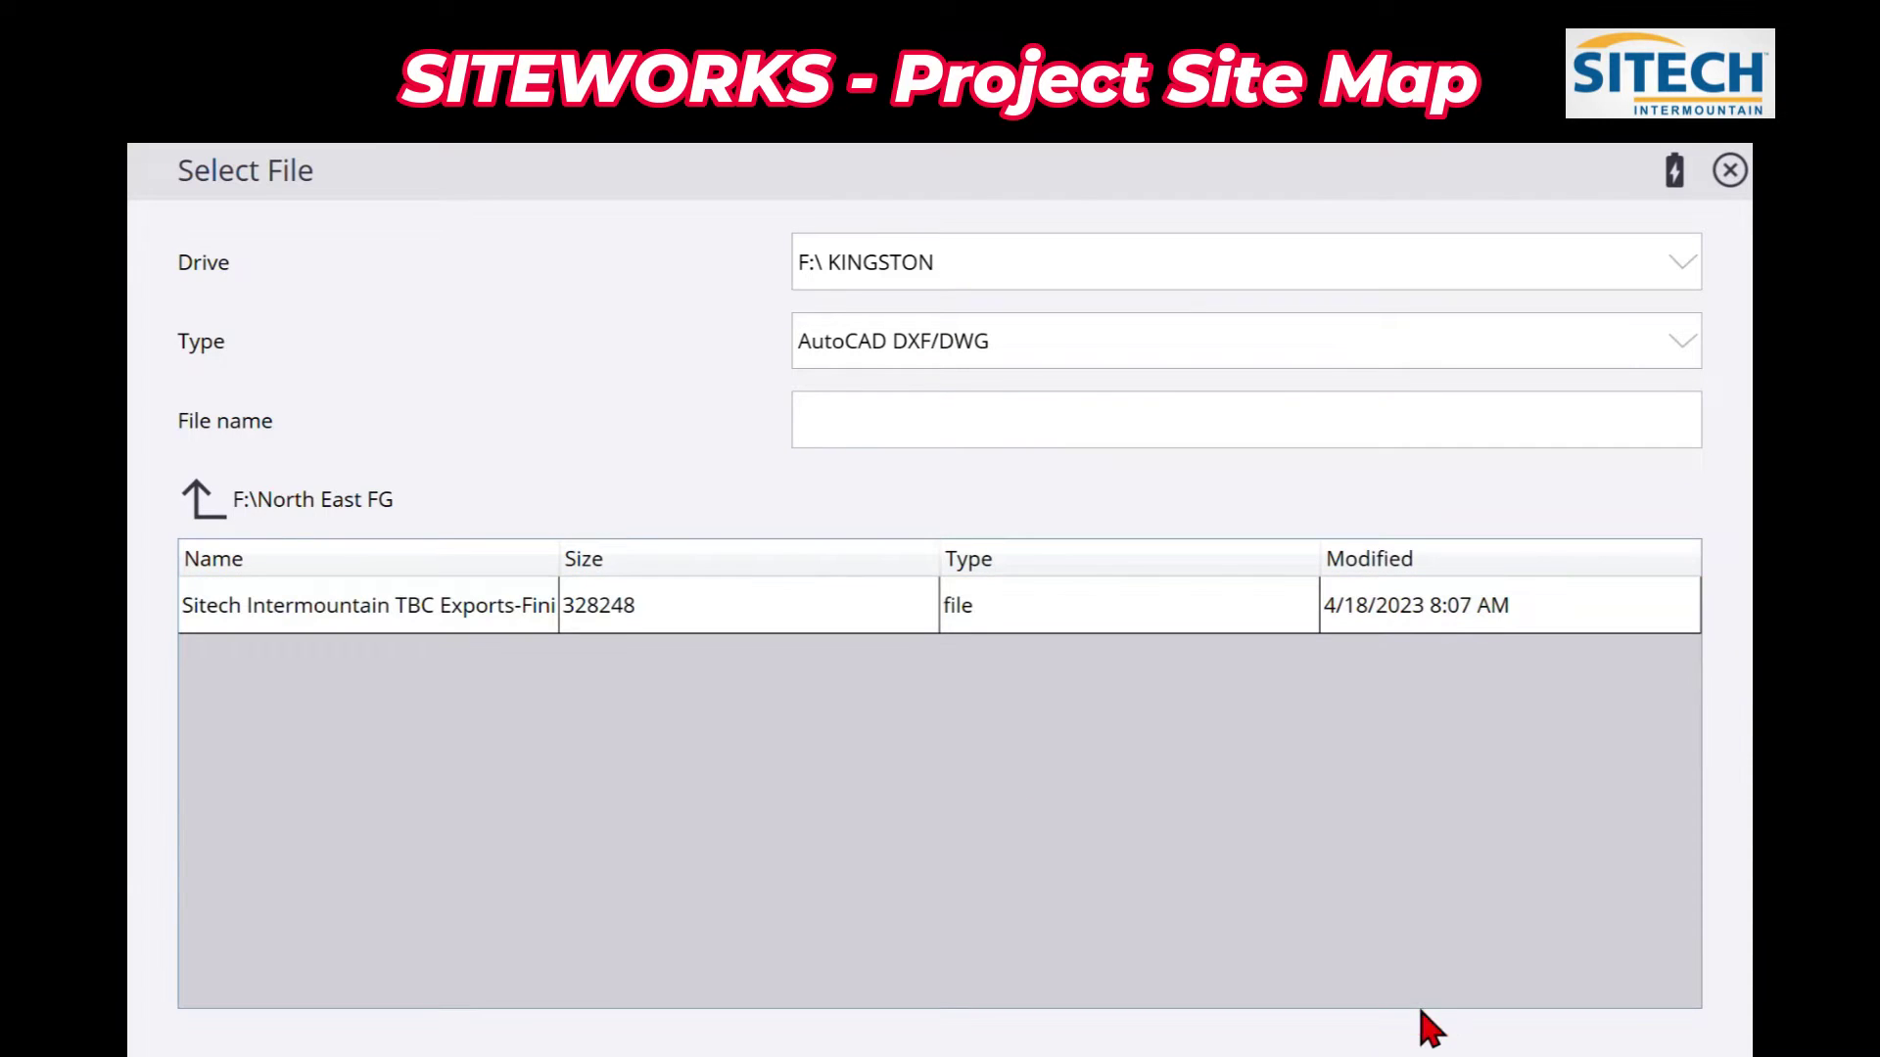
{"action": "left_click_drag", "start_coordinate": [562, 558], "coordinate": [730, 557]}
{"action": "left_click", "coordinate": [673, 619]}
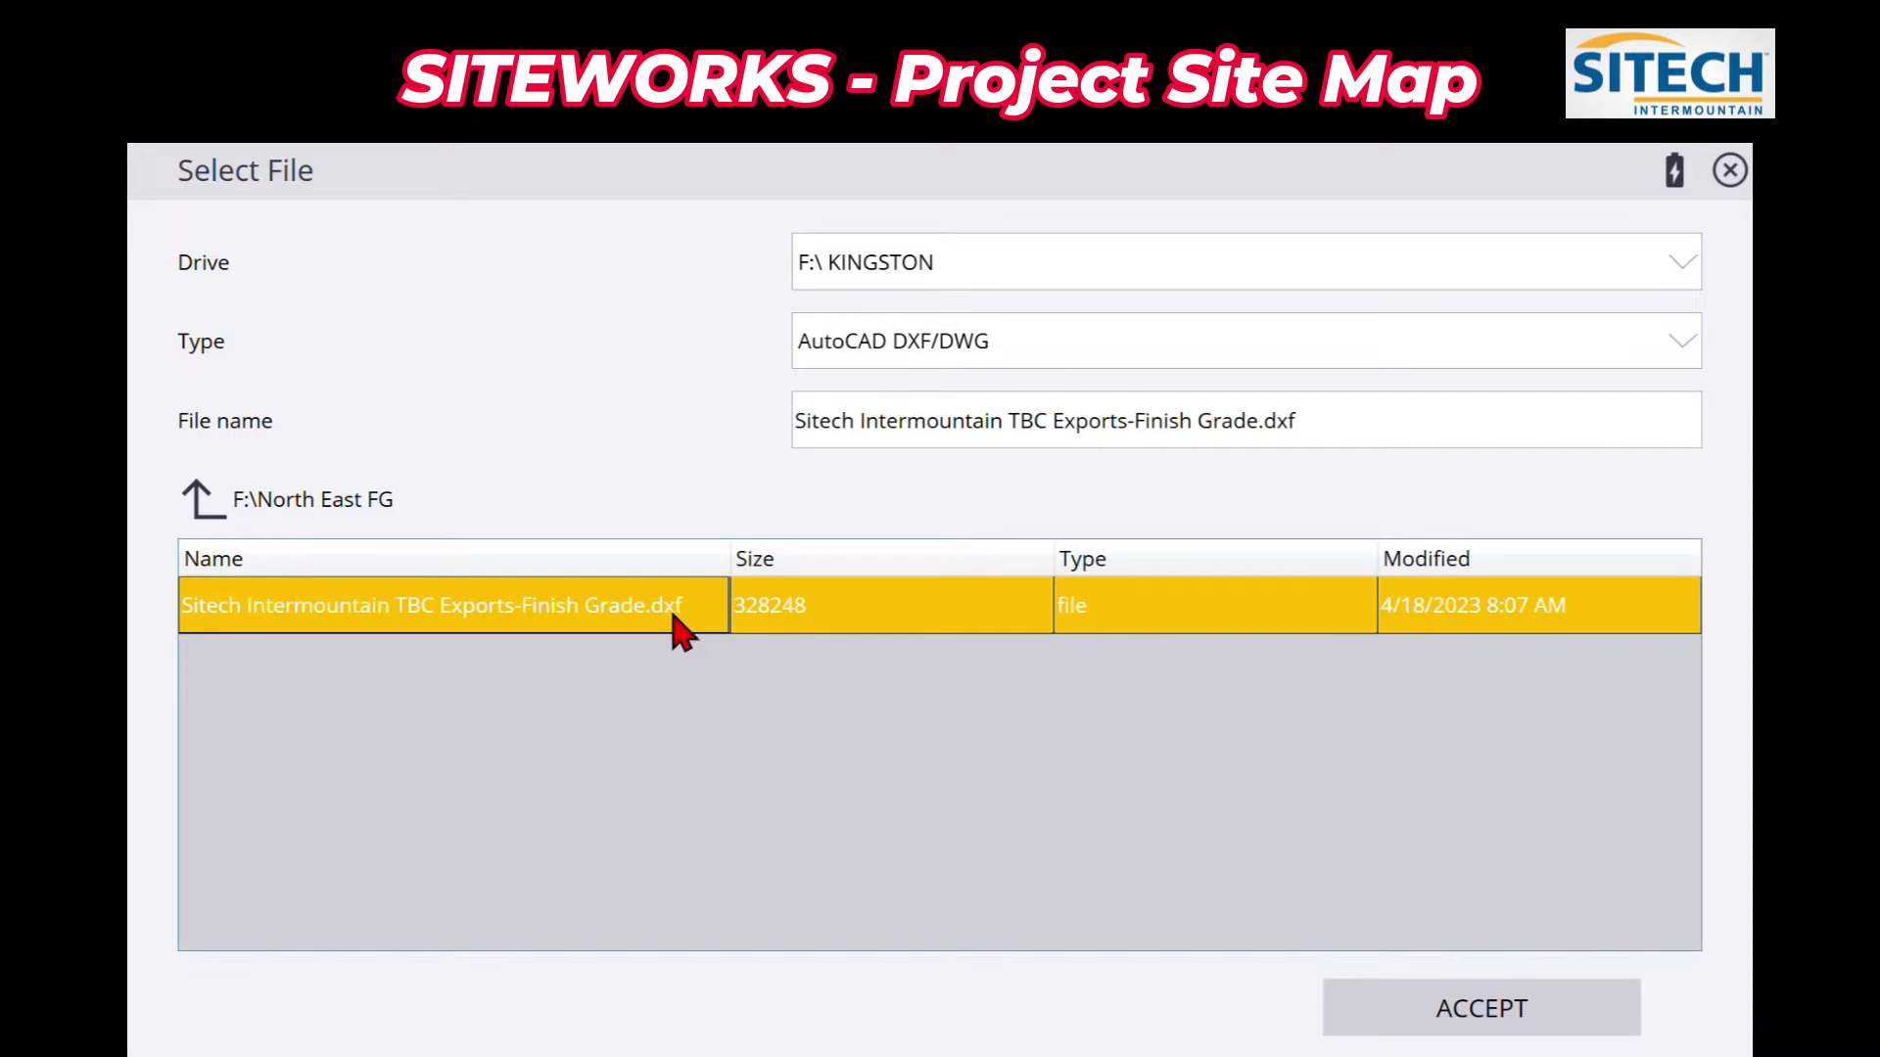
{"action": "left_click", "coordinate": [1395, 1020]}
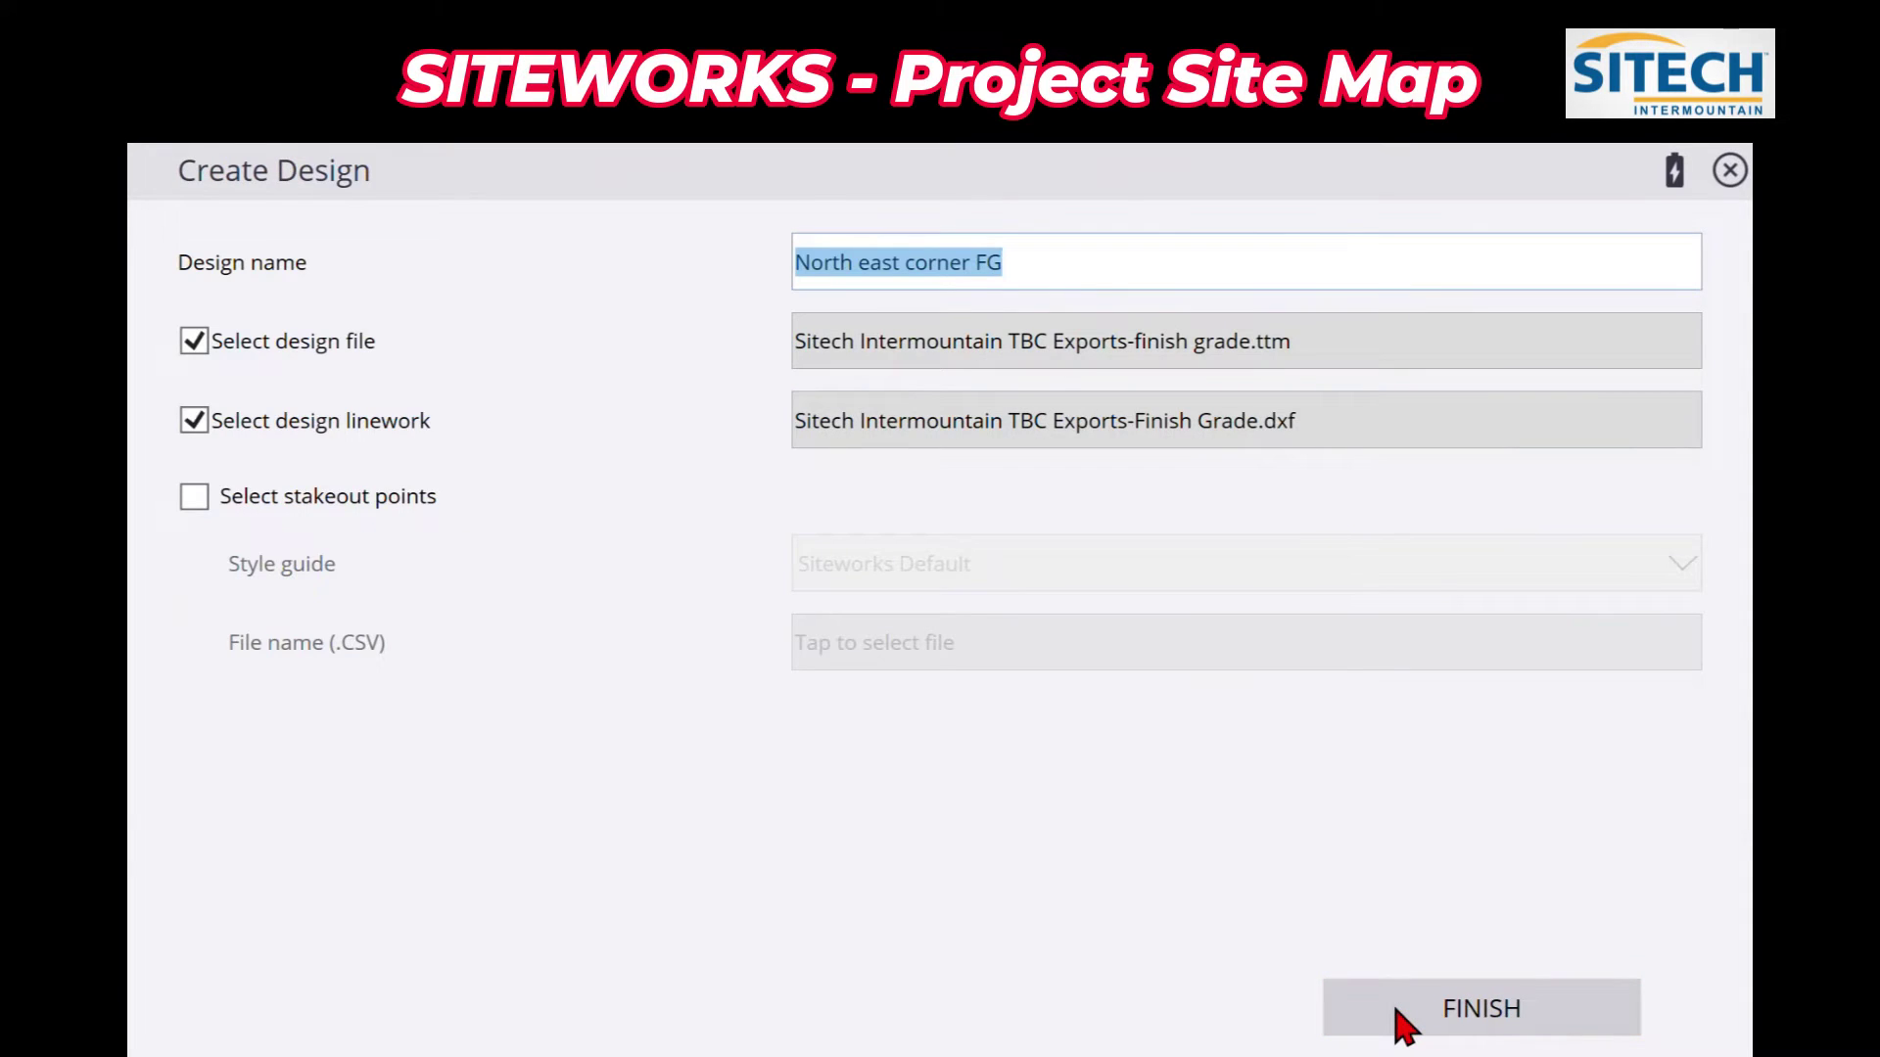
{"action": "left_click", "coordinate": [1403, 1020]}
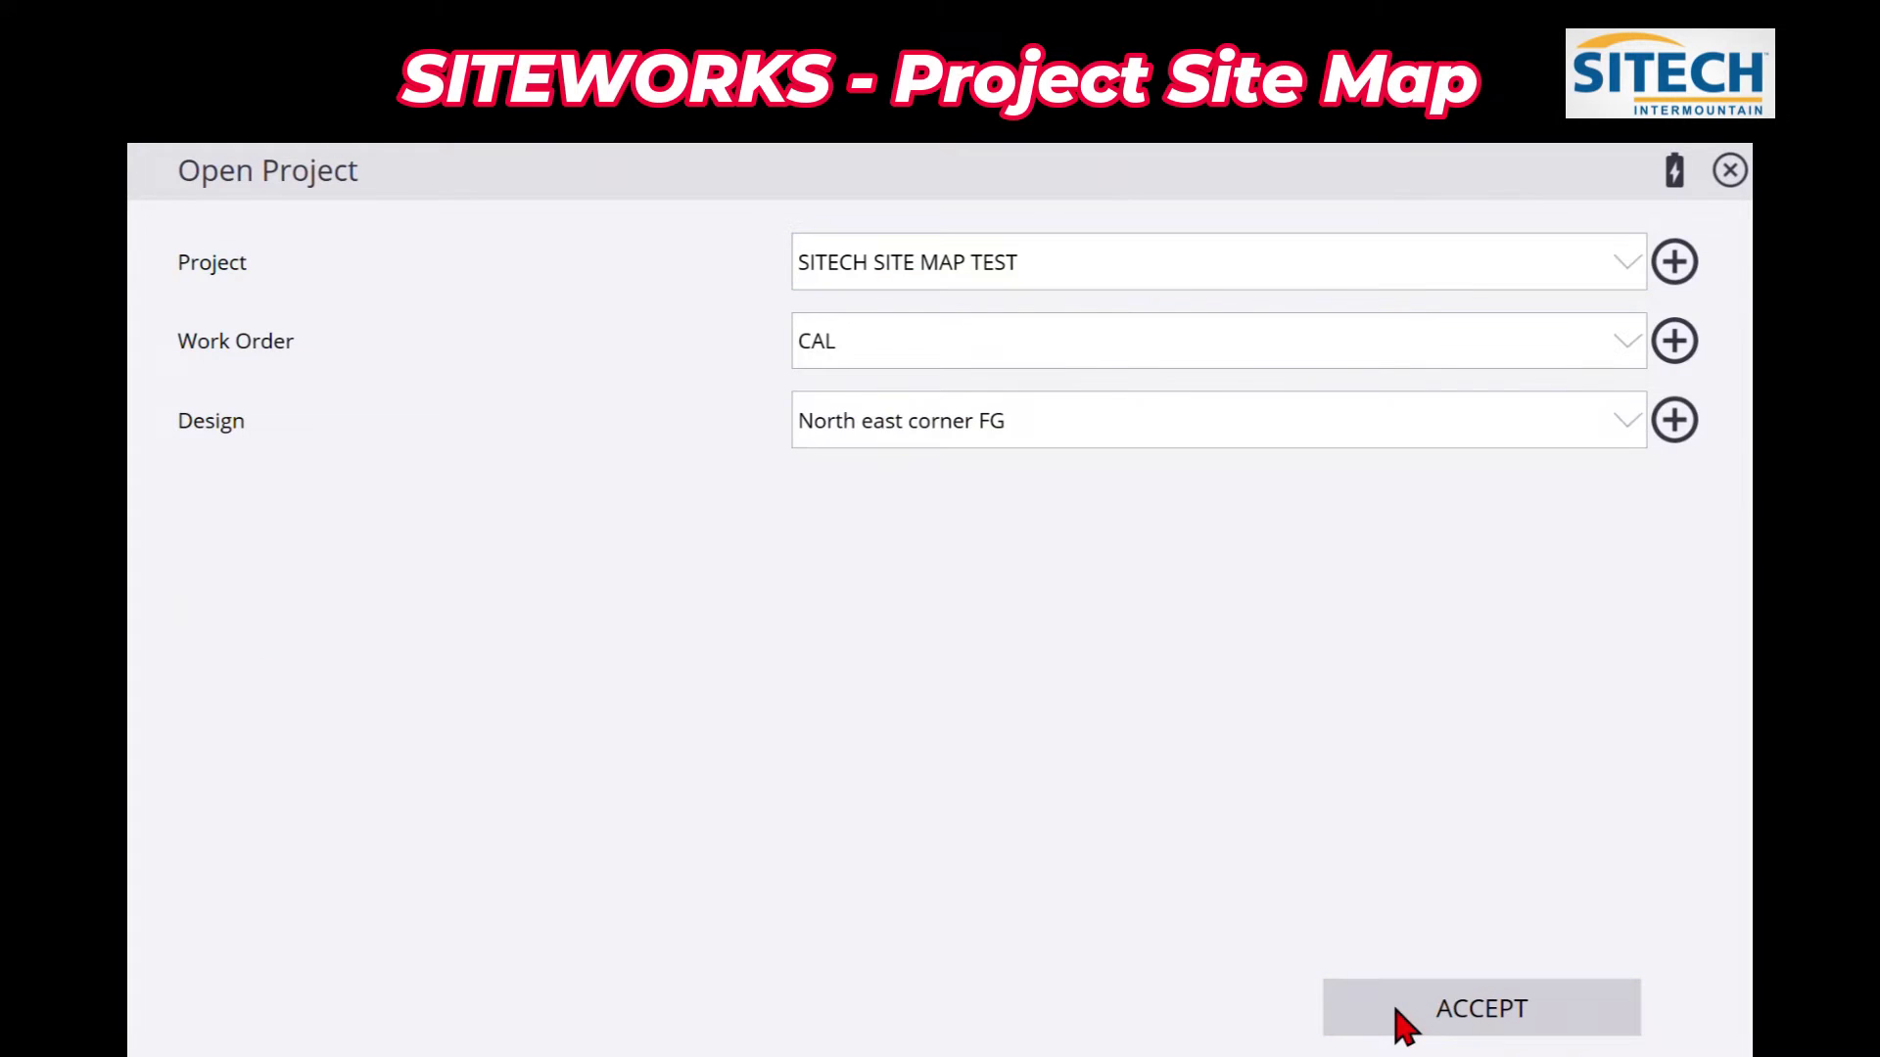
Step: Open the project and set the receiver to Rover, SPS986 Emulator, Radio in Receiver, Network ID 1, base Emulator
{"action": "left_click", "coordinate": [1401, 1018]}
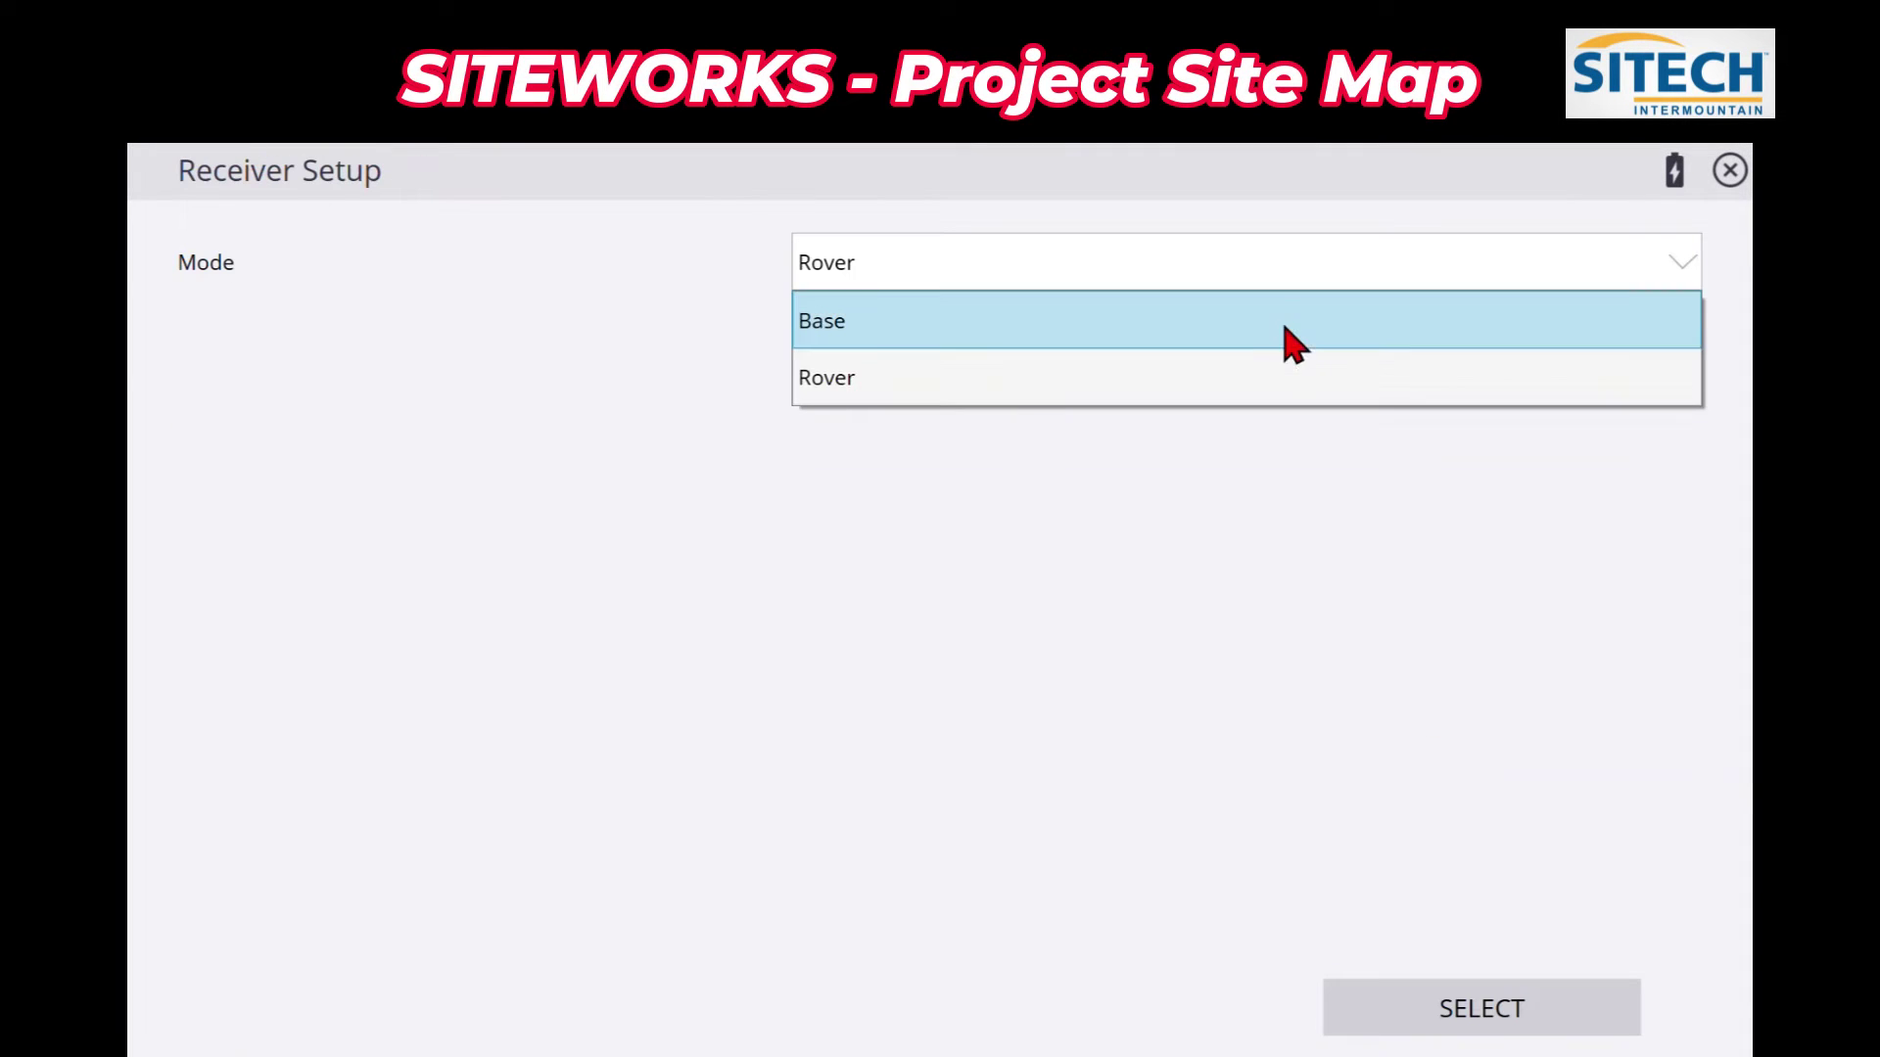
{"action": "left_click", "coordinate": [1283, 378]}
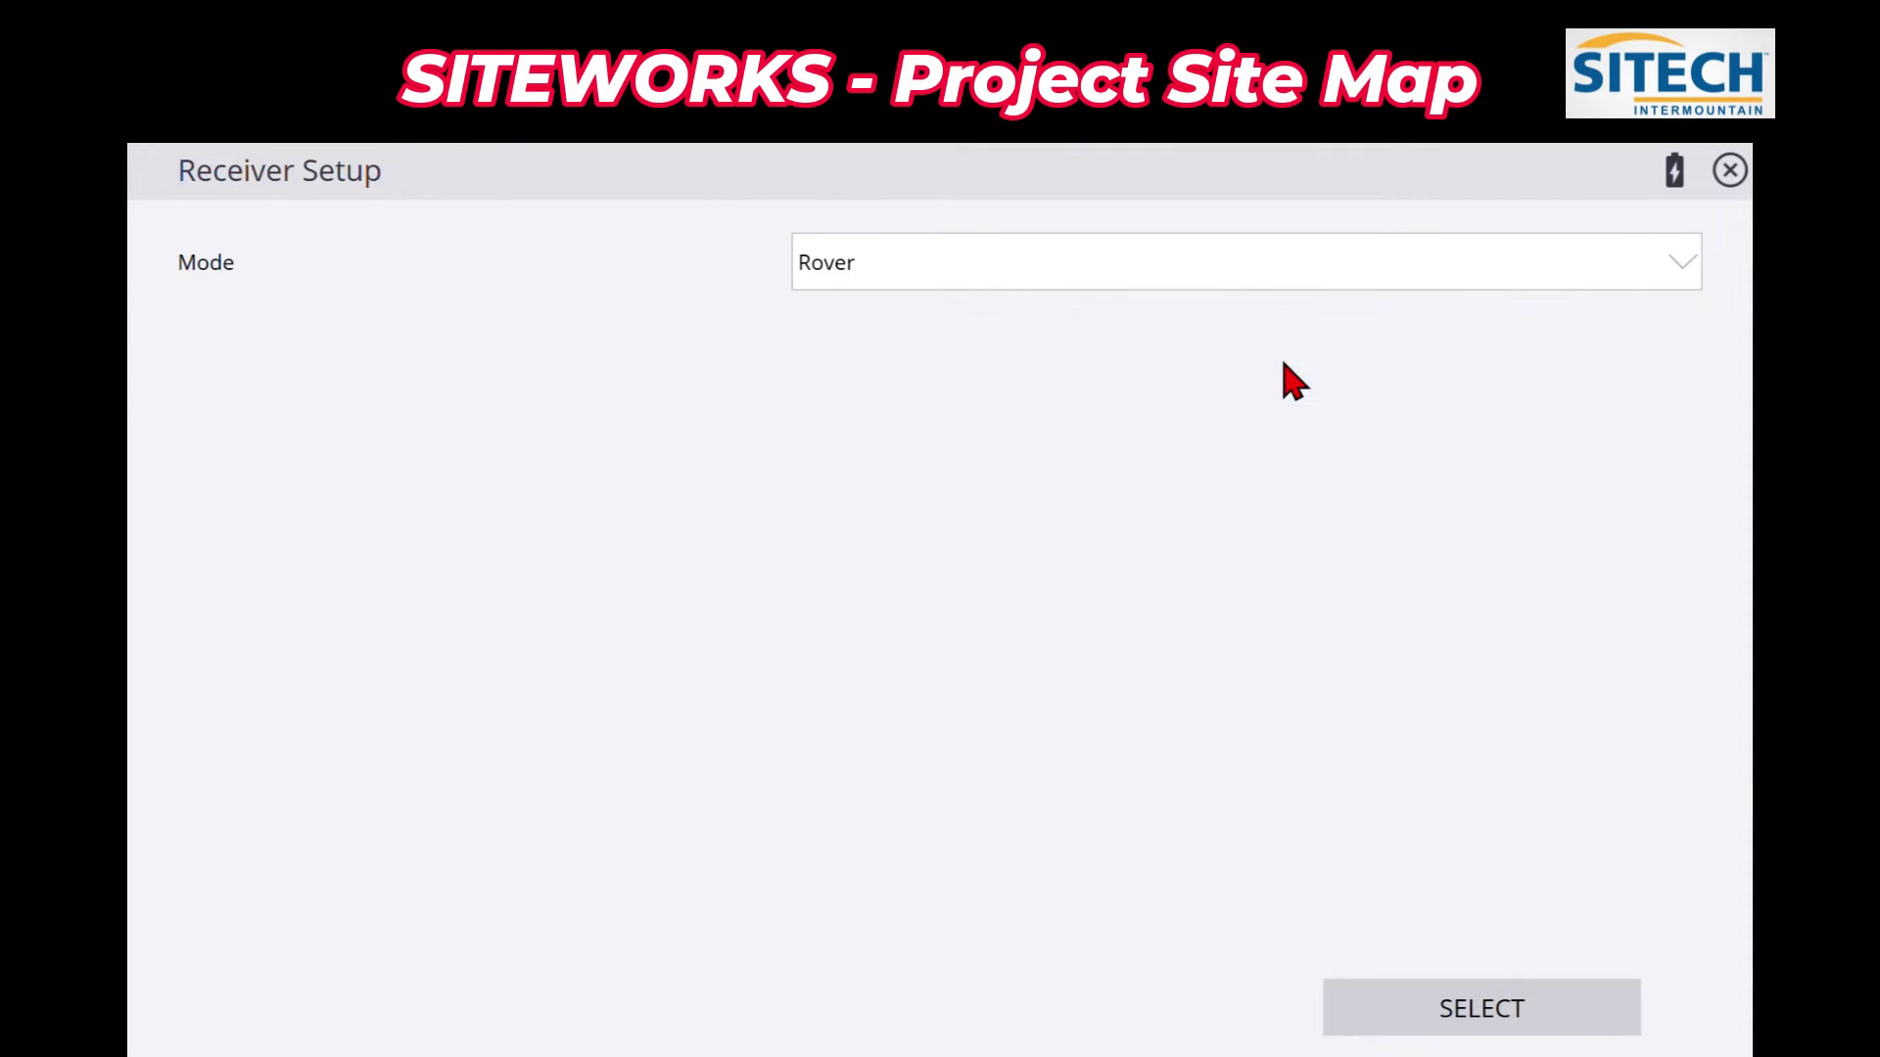
{"action": "left_click", "coordinate": [1134, 578]}
{"action": "scroll", "coordinate": [1095, 494], "scroll_direction": "up", "scroll_amount": 1}
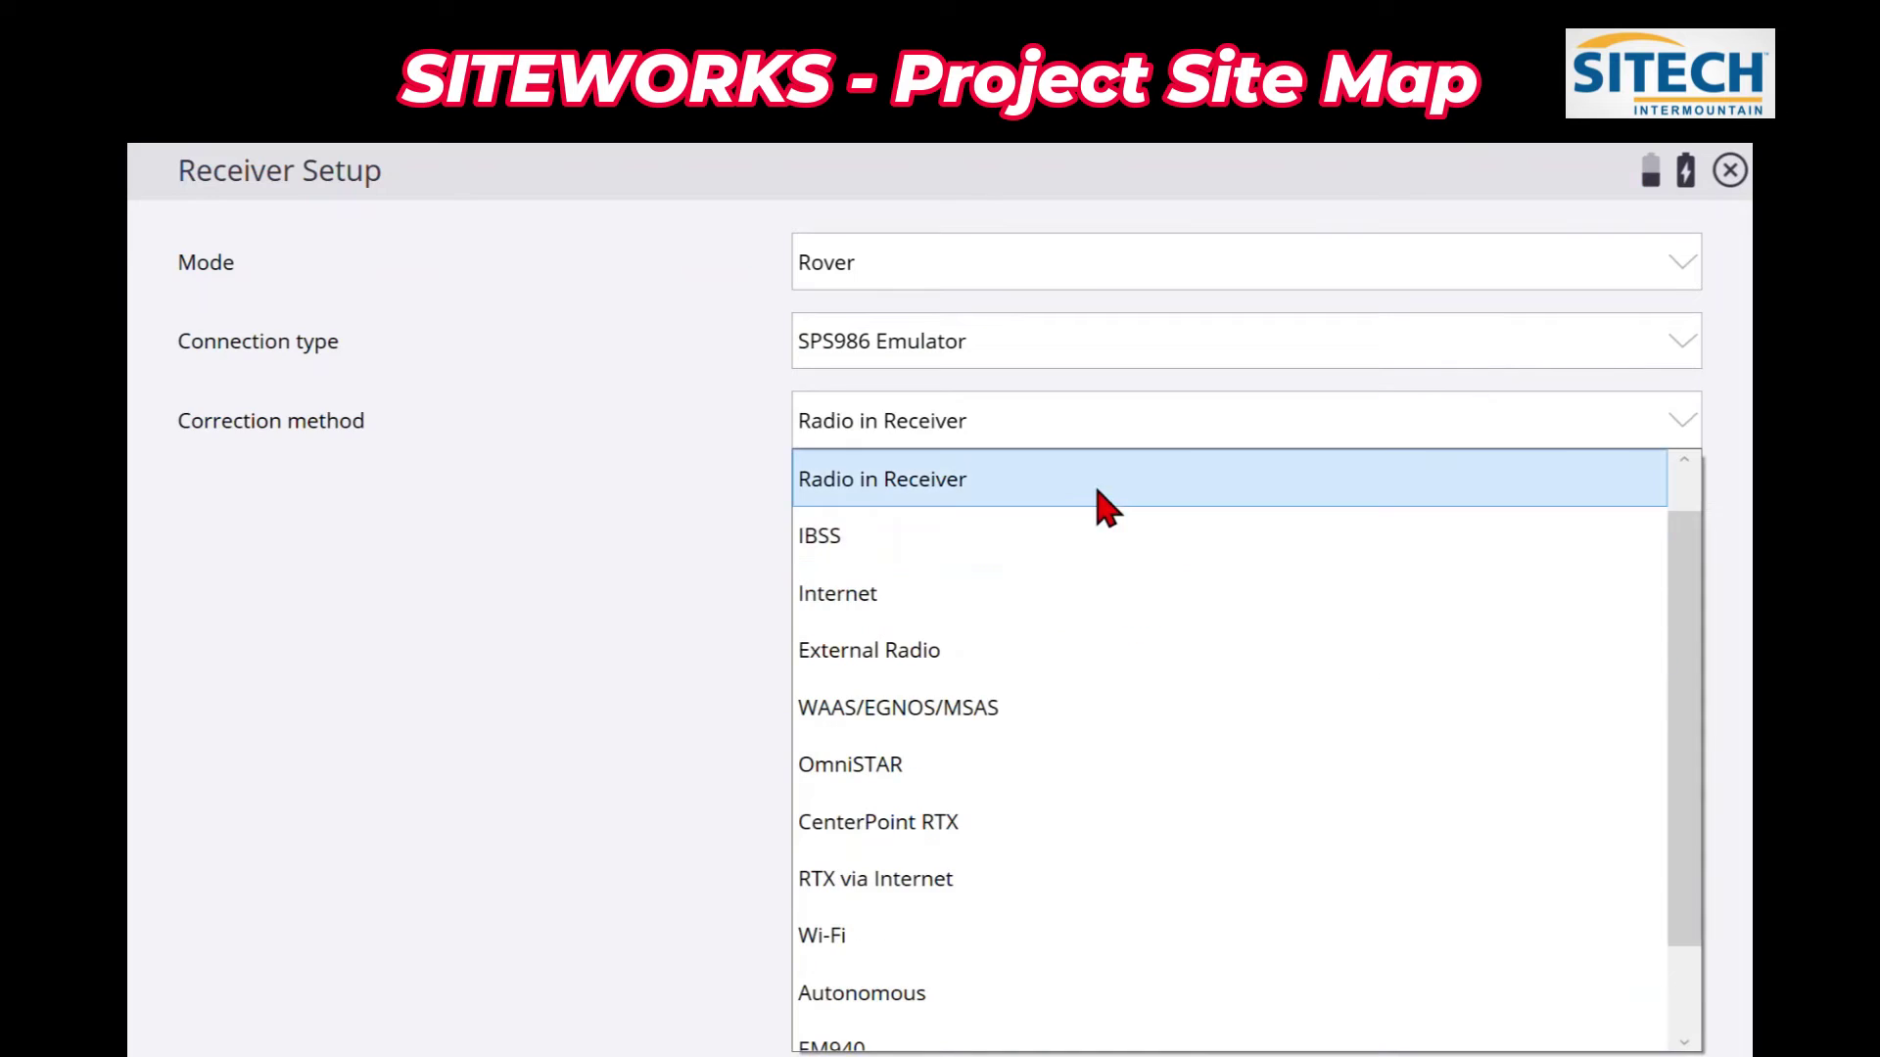
{"action": "left_click", "coordinate": [1096, 487]}
{"action": "left_click", "coordinate": [1041, 575]}
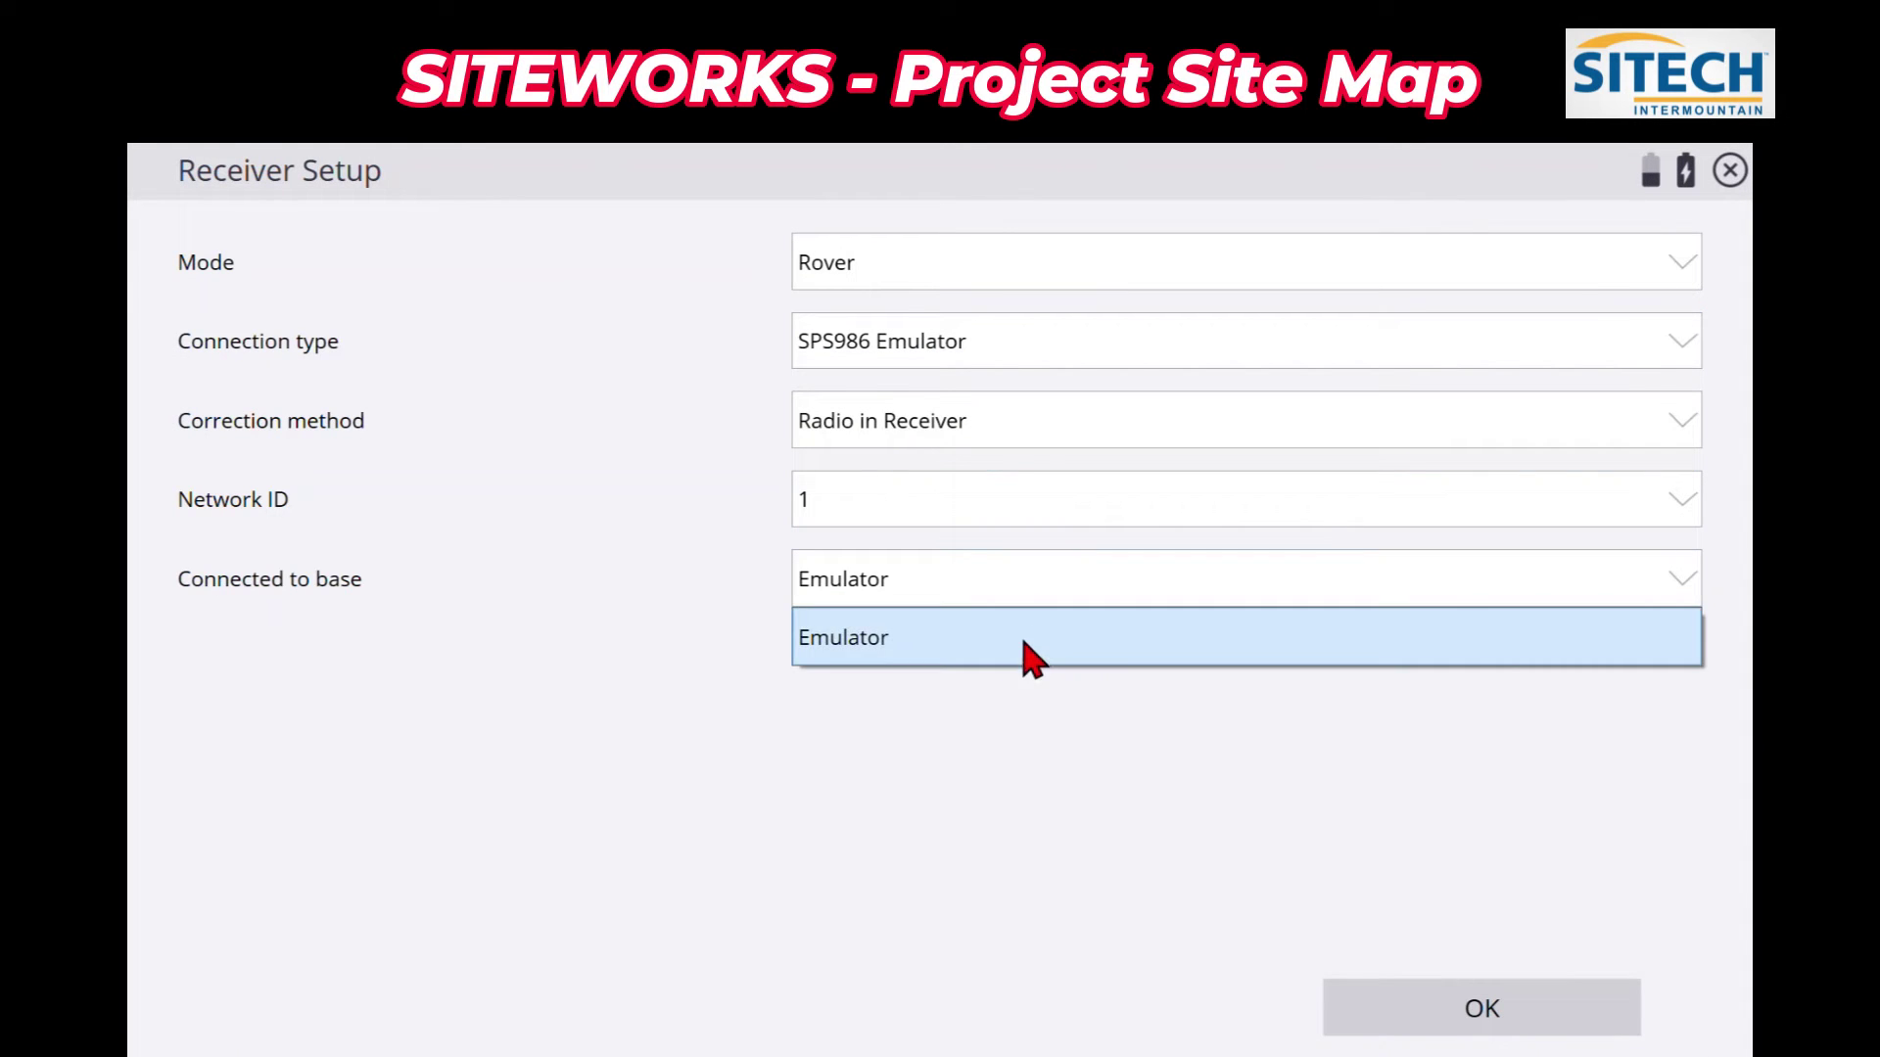
{"action": "left_click", "coordinate": [1020, 639]}
Step: Set Quick Release to Yes and tilt compensation to No, accept, and decline calibration
{"action": "left_click", "coordinate": [1013, 779]}
{"action": "left_click", "coordinate": [999, 729]}
{"action": "left_click", "coordinate": [991, 673]}
{"action": "left_click", "coordinate": [976, 712]}
{"action": "left_click", "coordinate": [974, 729]}
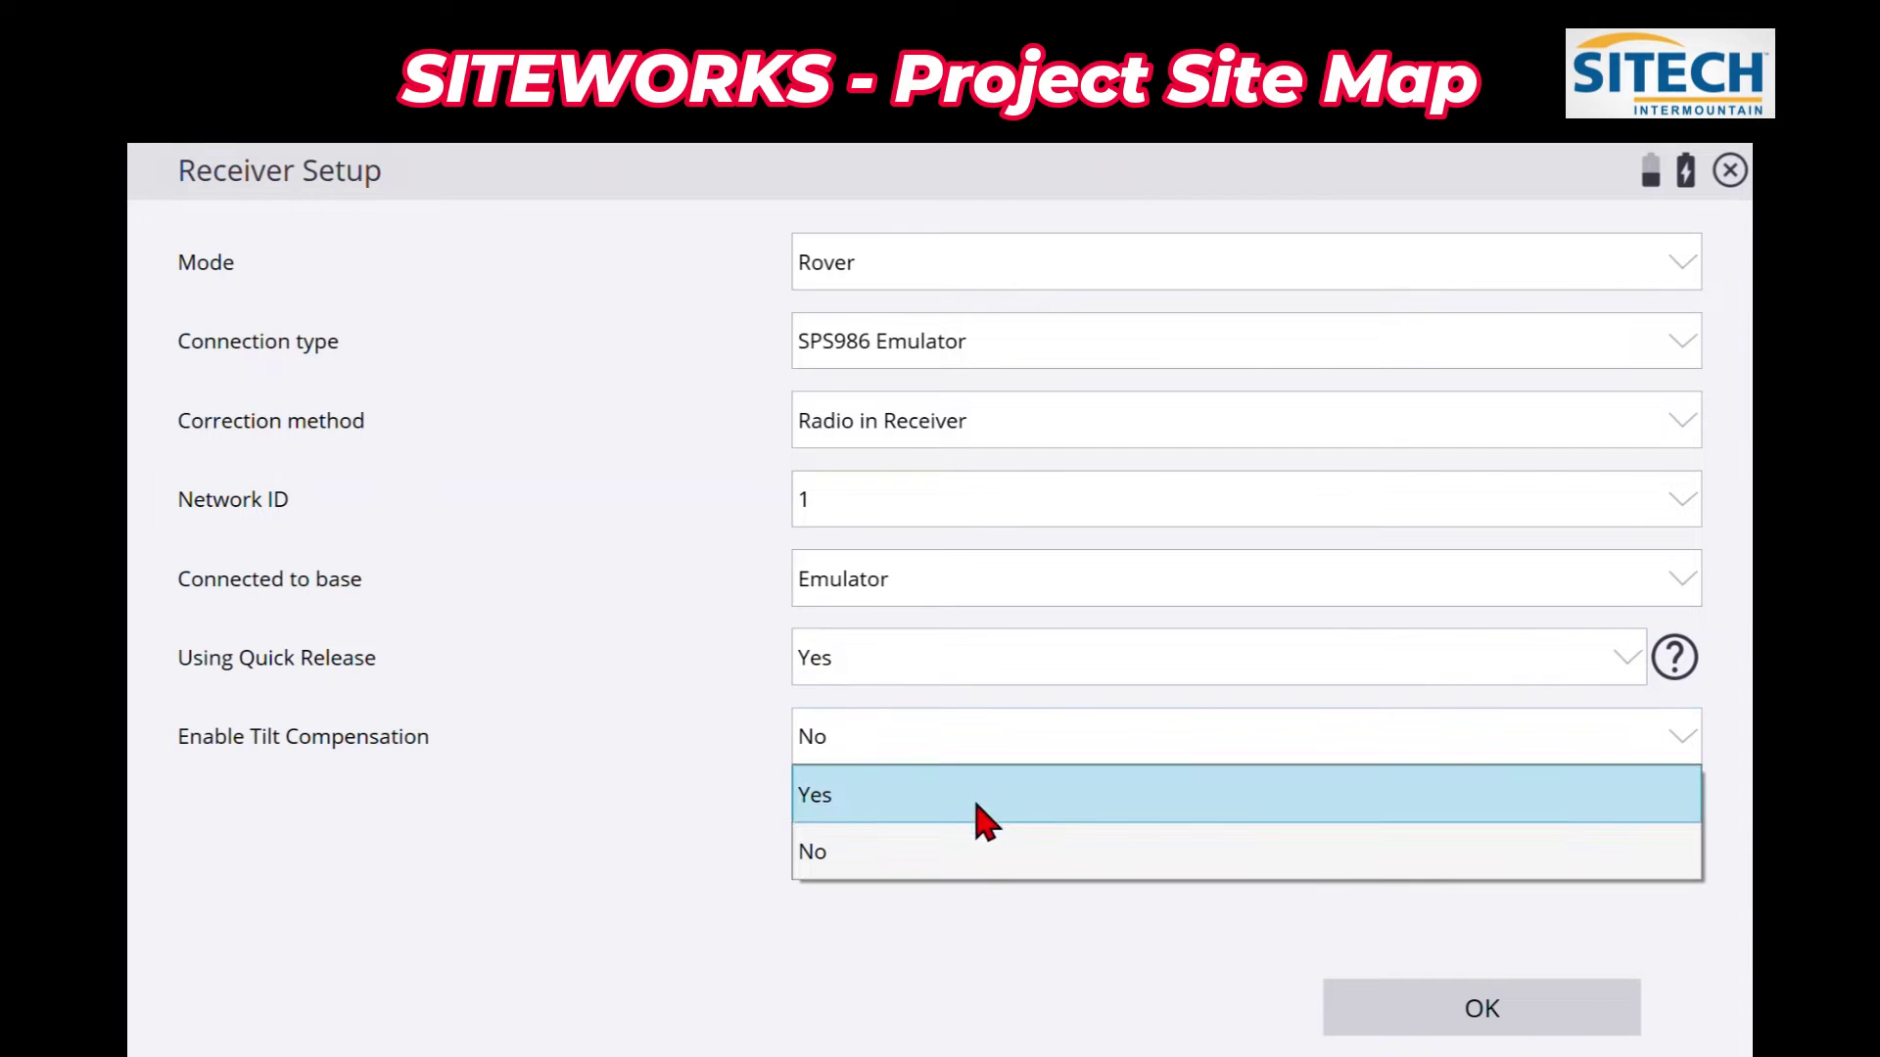
{"action": "left_click", "coordinate": [972, 850]}
{"action": "left_click", "coordinate": [1420, 1009]}
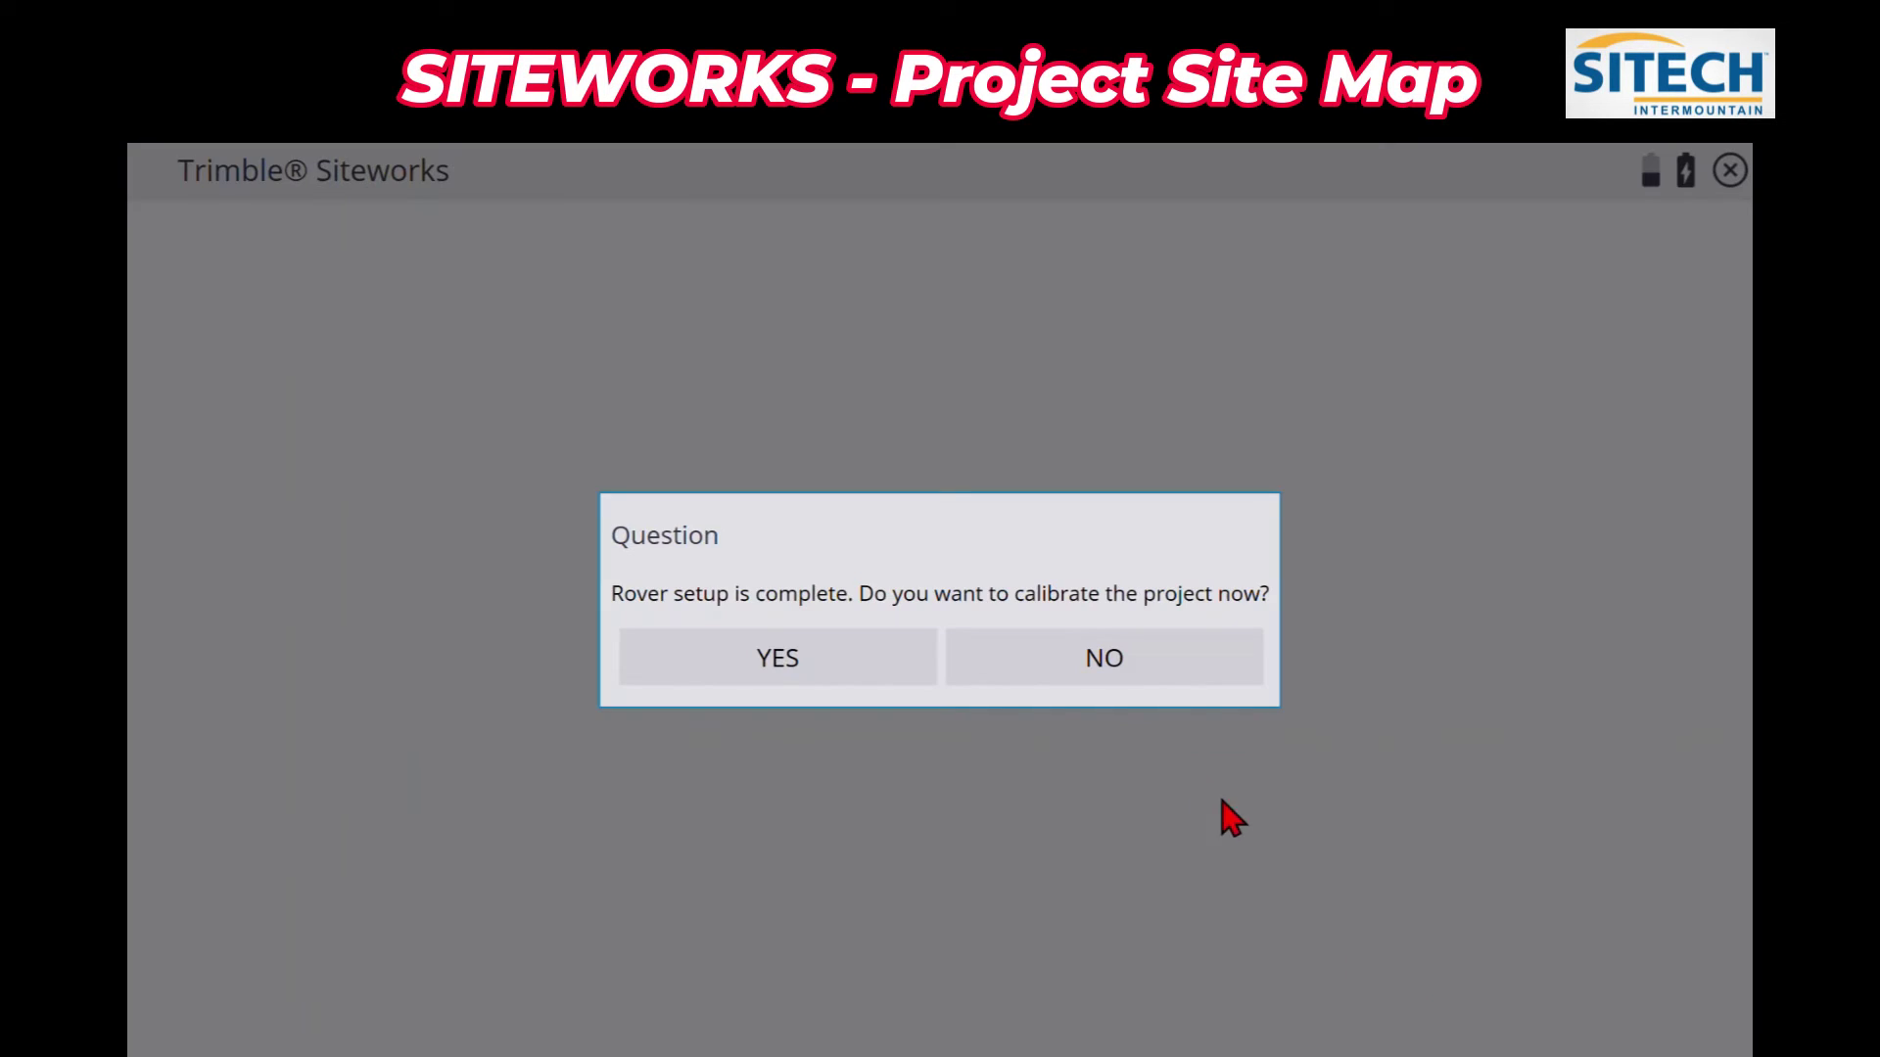
{"action": "left_click", "coordinate": [1137, 670]}
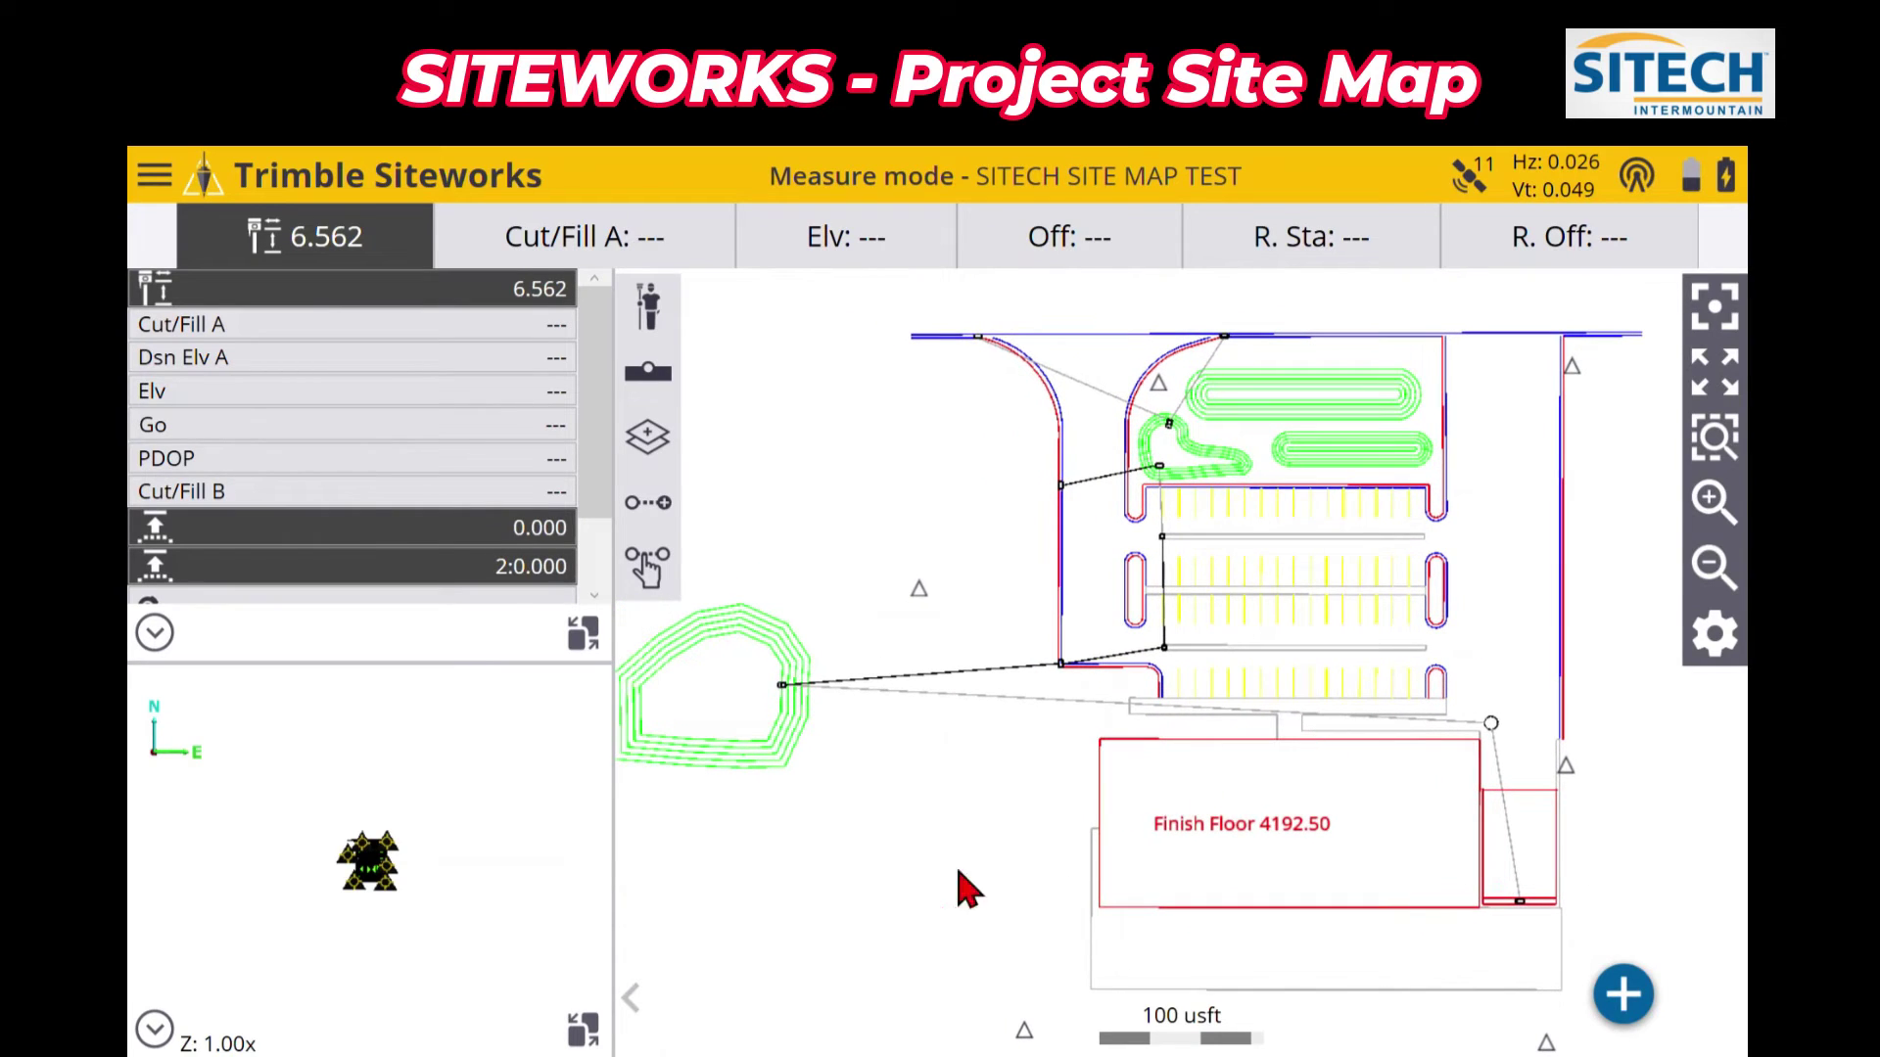
Step: Collapse the left data panel and shift the site map up and left
{"action": "left_click", "coordinate": [628, 996]}
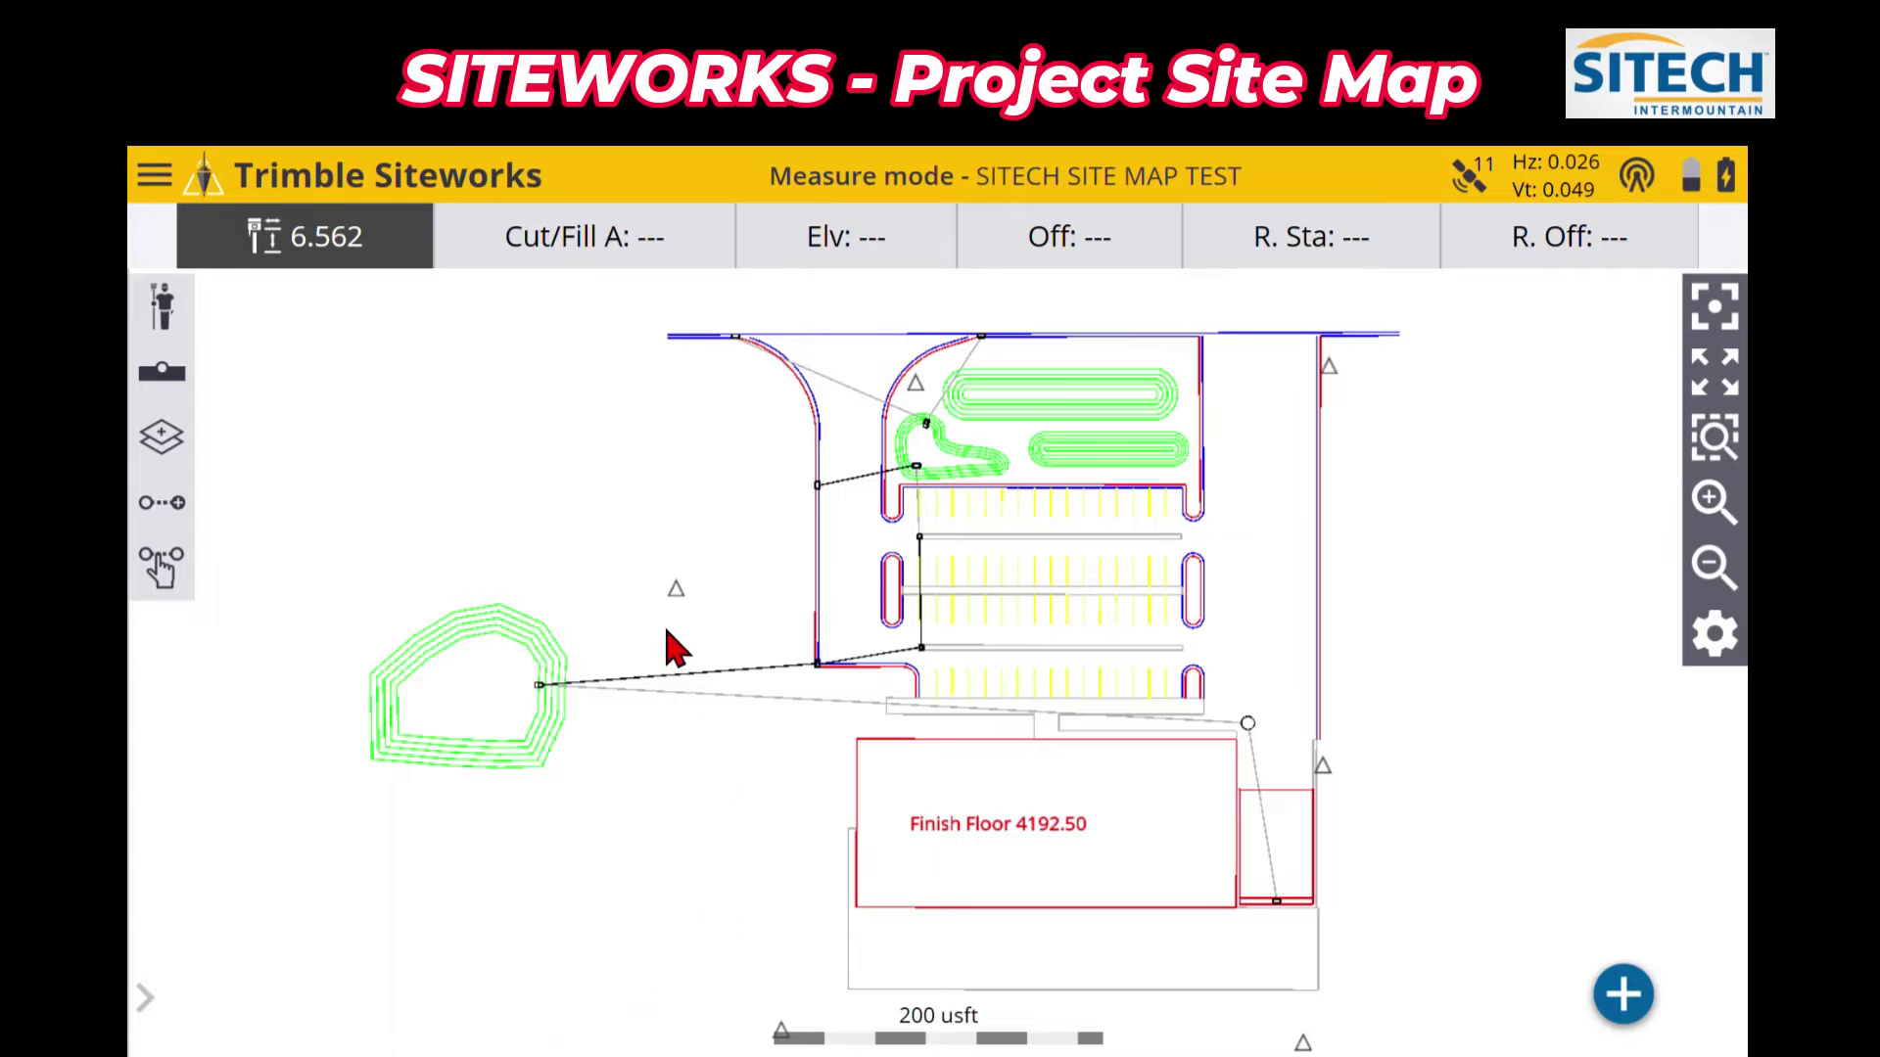
{"action": "left_click_drag", "start_coordinate": [1162, 684], "coordinate": [1121, 658]}
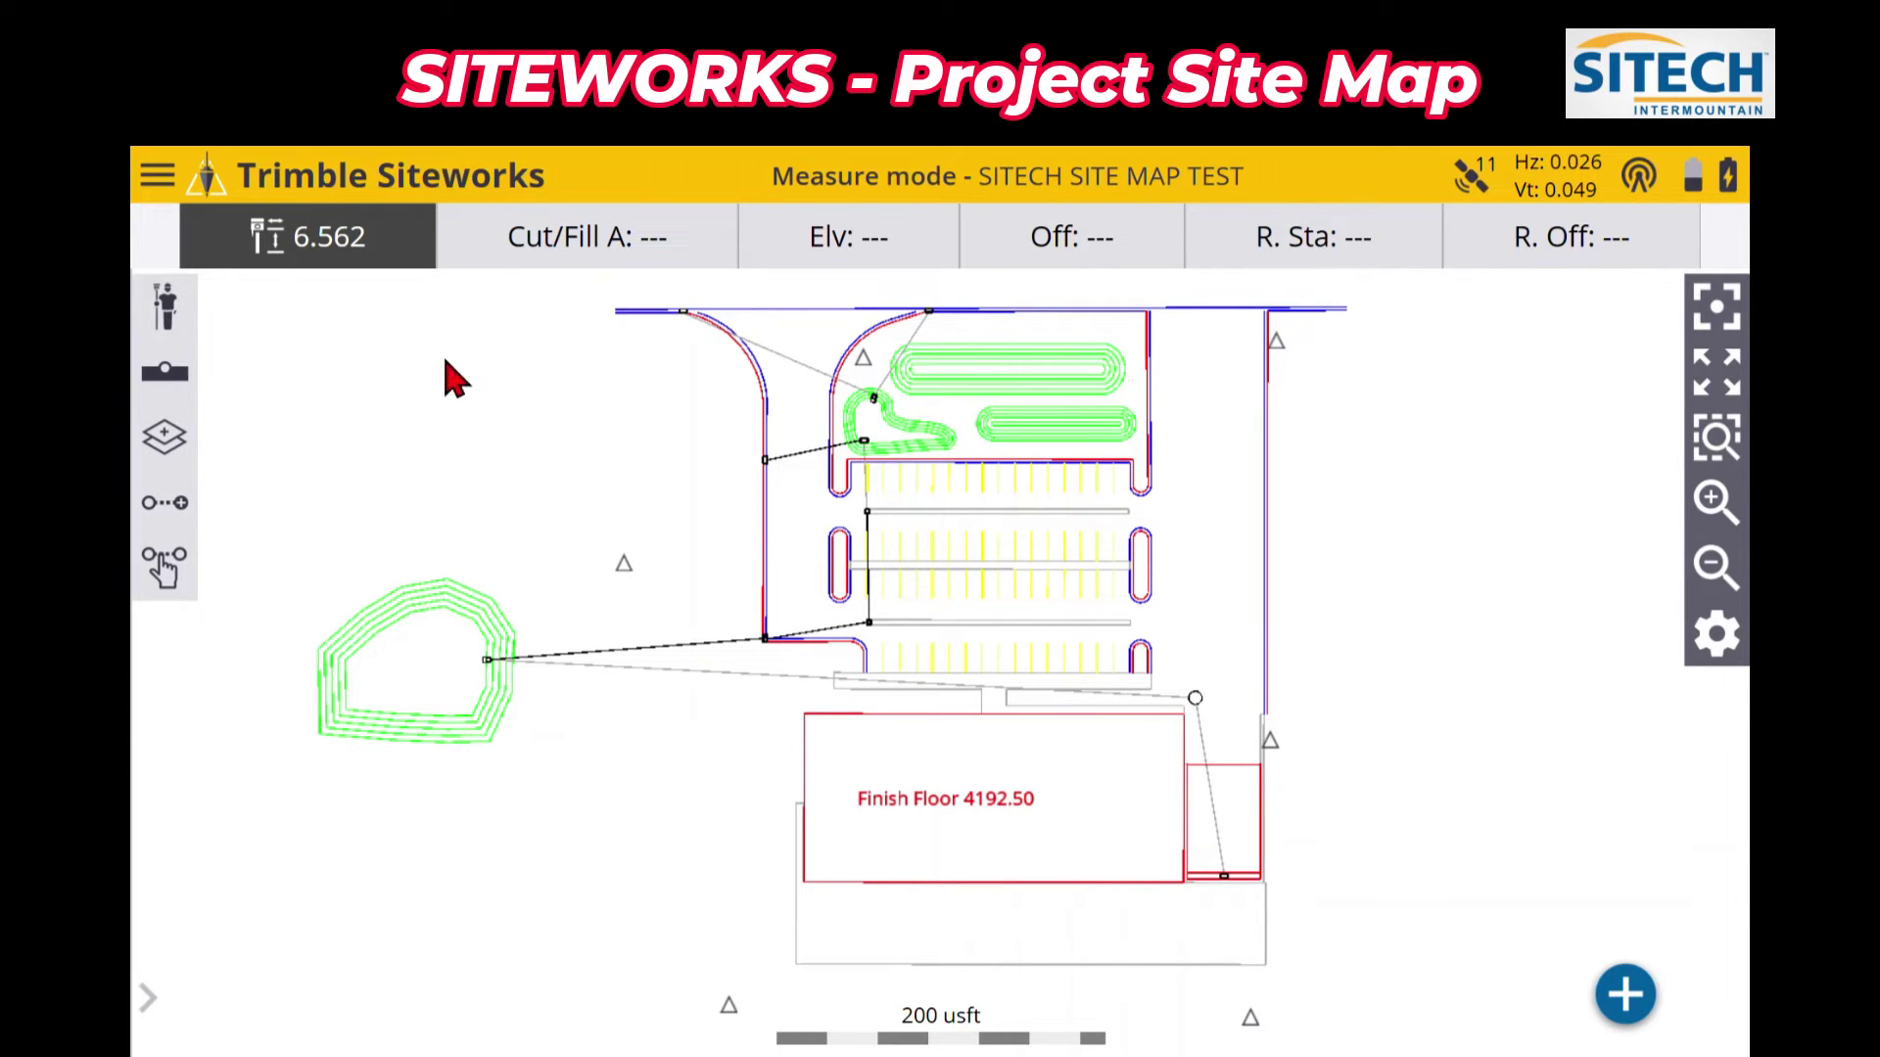
Step: Change the project's design to (No design needed) via Project Setup > Change Project and reopen it
{"action": "left_click", "coordinate": [157, 176]}
{"action": "left_click", "coordinate": [226, 253]}
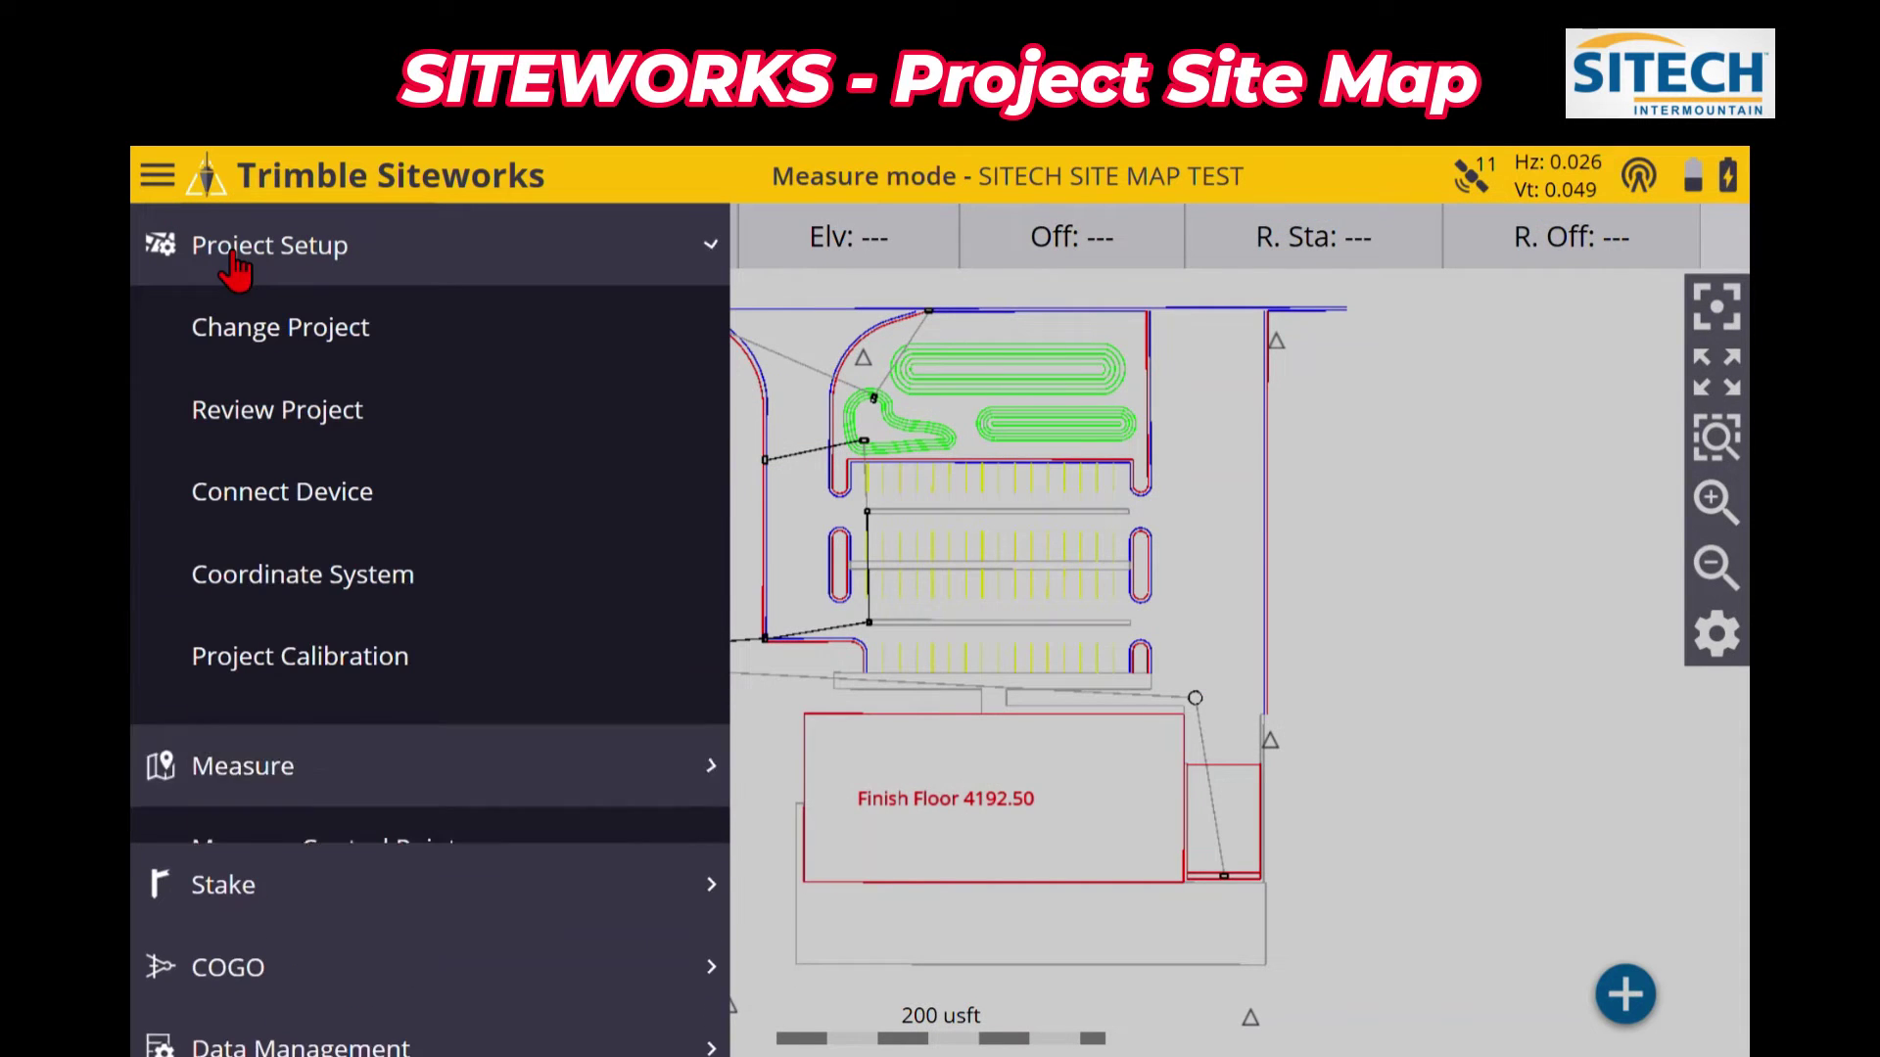
{"action": "left_click", "coordinate": [253, 325]}
{"action": "left_click", "coordinate": [1625, 426]}
{"action": "left_click", "coordinate": [1318, 497]}
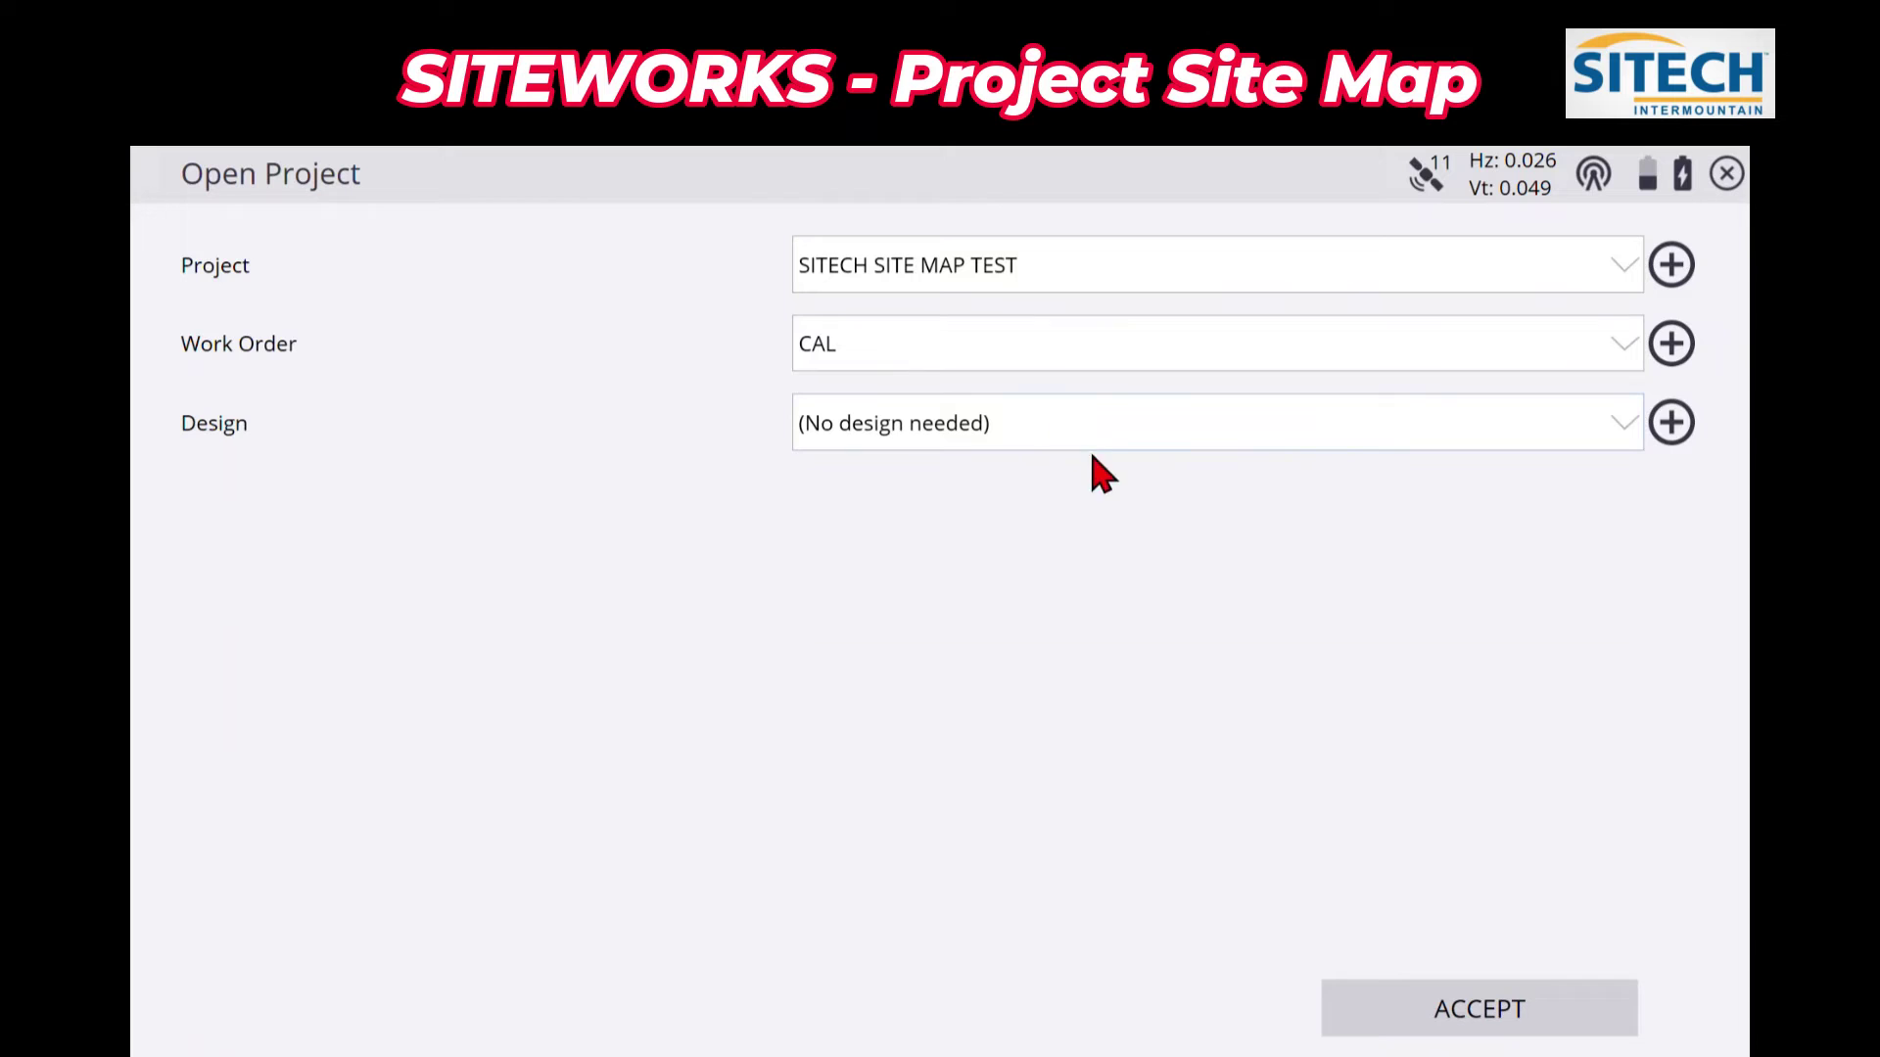
{"action": "left_click", "coordinate": [1554, 1011]}
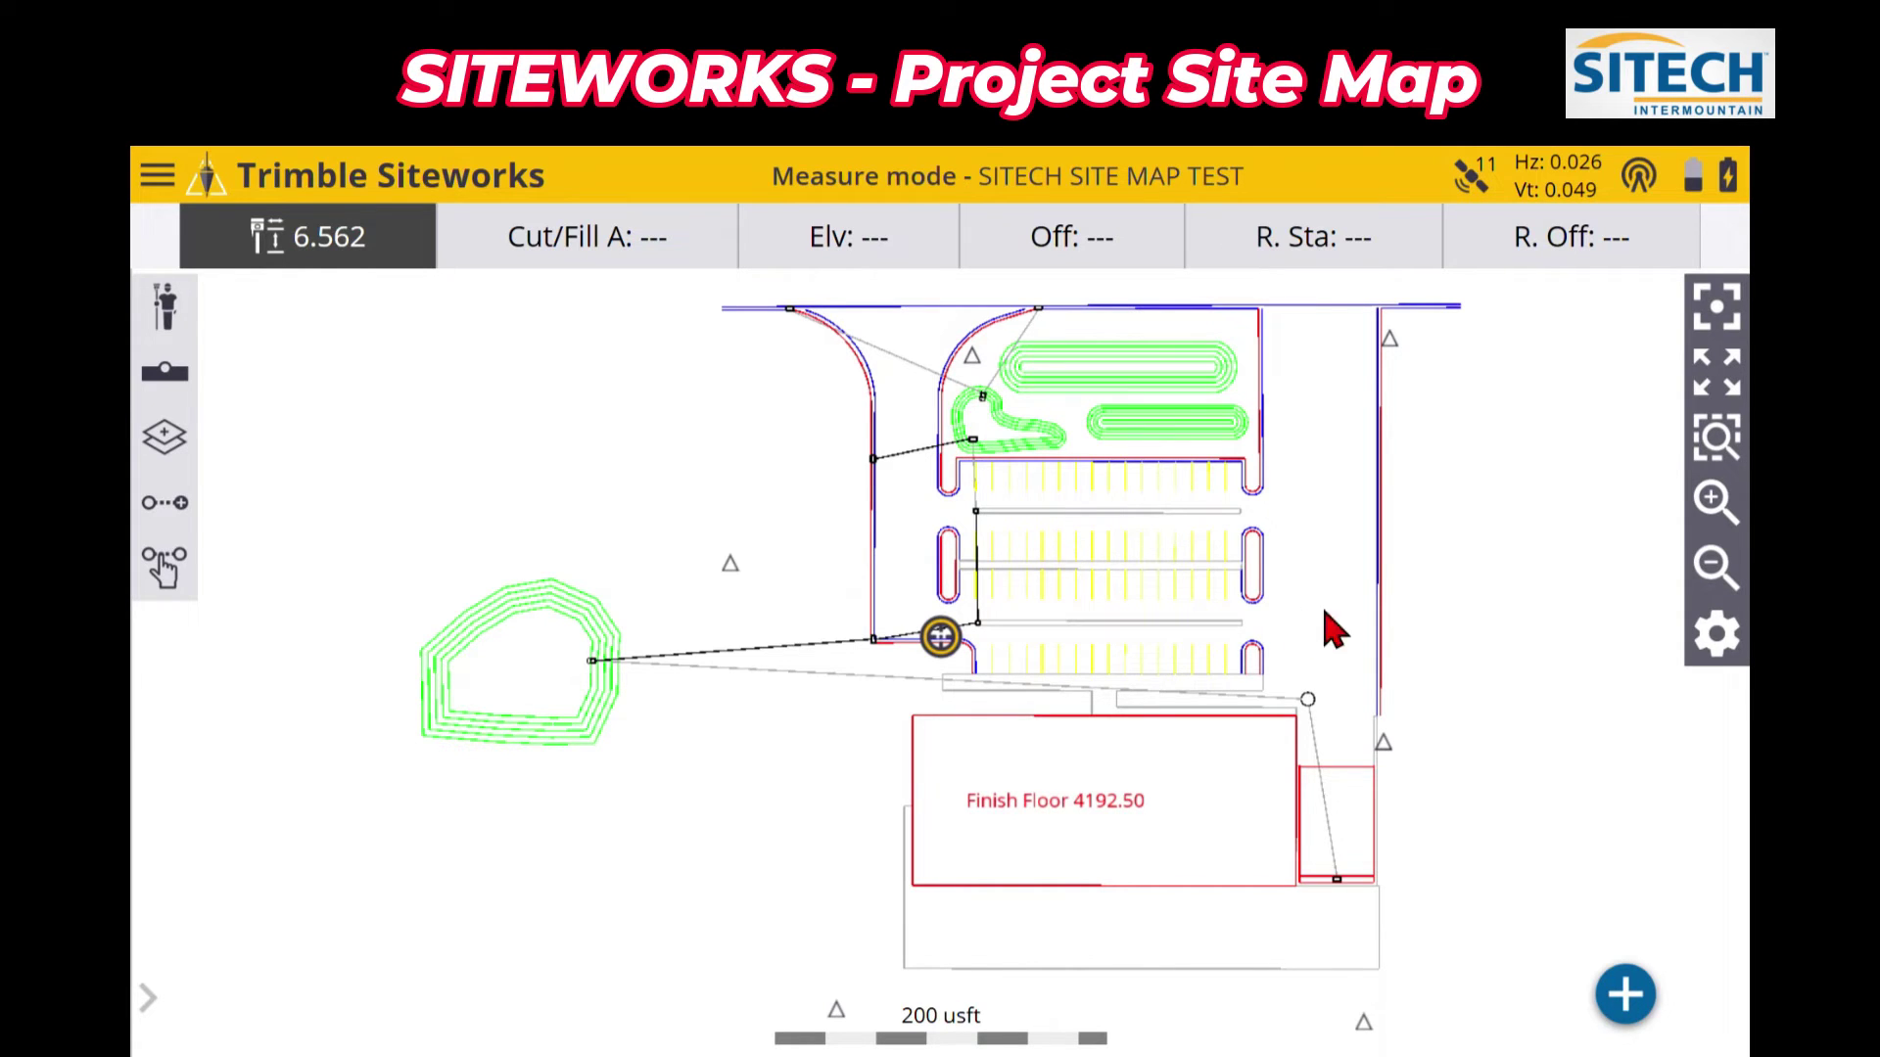
{"action": "left_click", "coordinate": [1715, 501]}
{"action": "left_click_drag", "start_coordinate": [1290, 562], "coordinate": [1259, 769]}
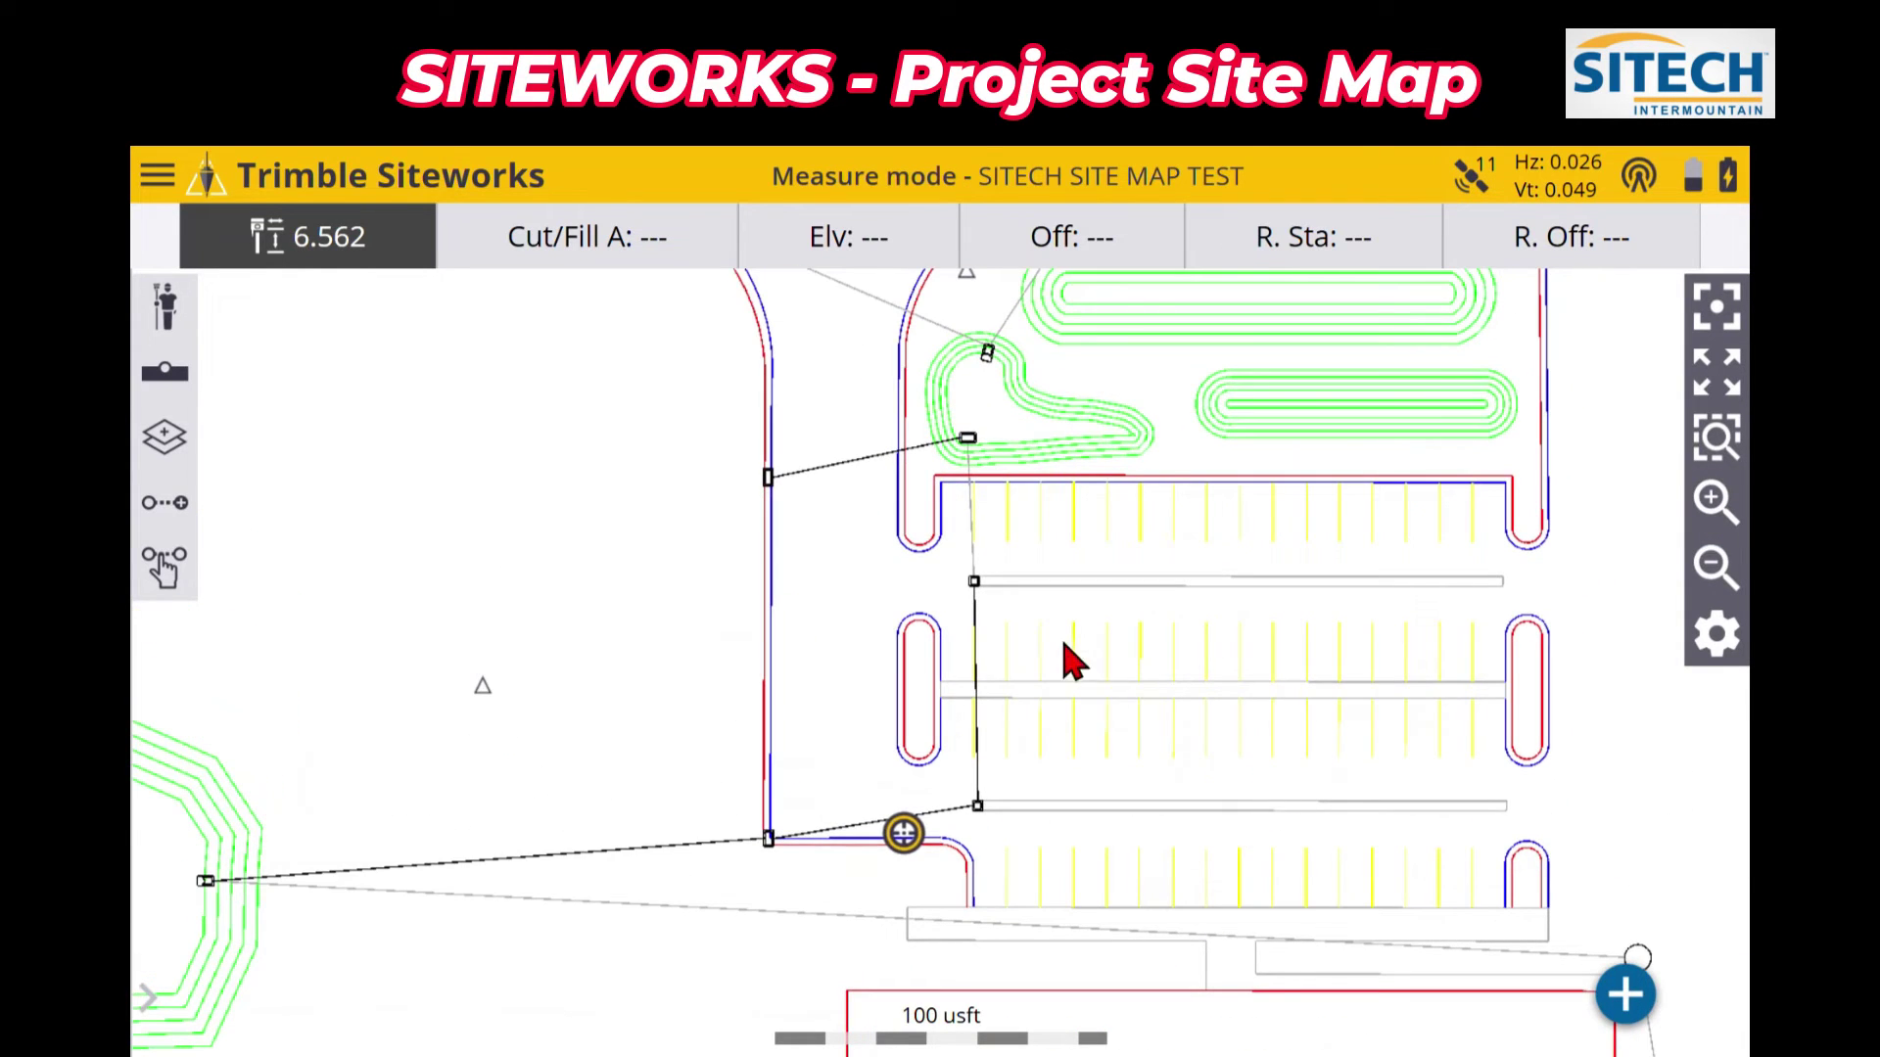
{"action": "left_click", "coordinate": [1713, 500]}
{"action": "left_click_drag", "start_coordinate": [1384, 705], "coordinate": [1368, 552]}
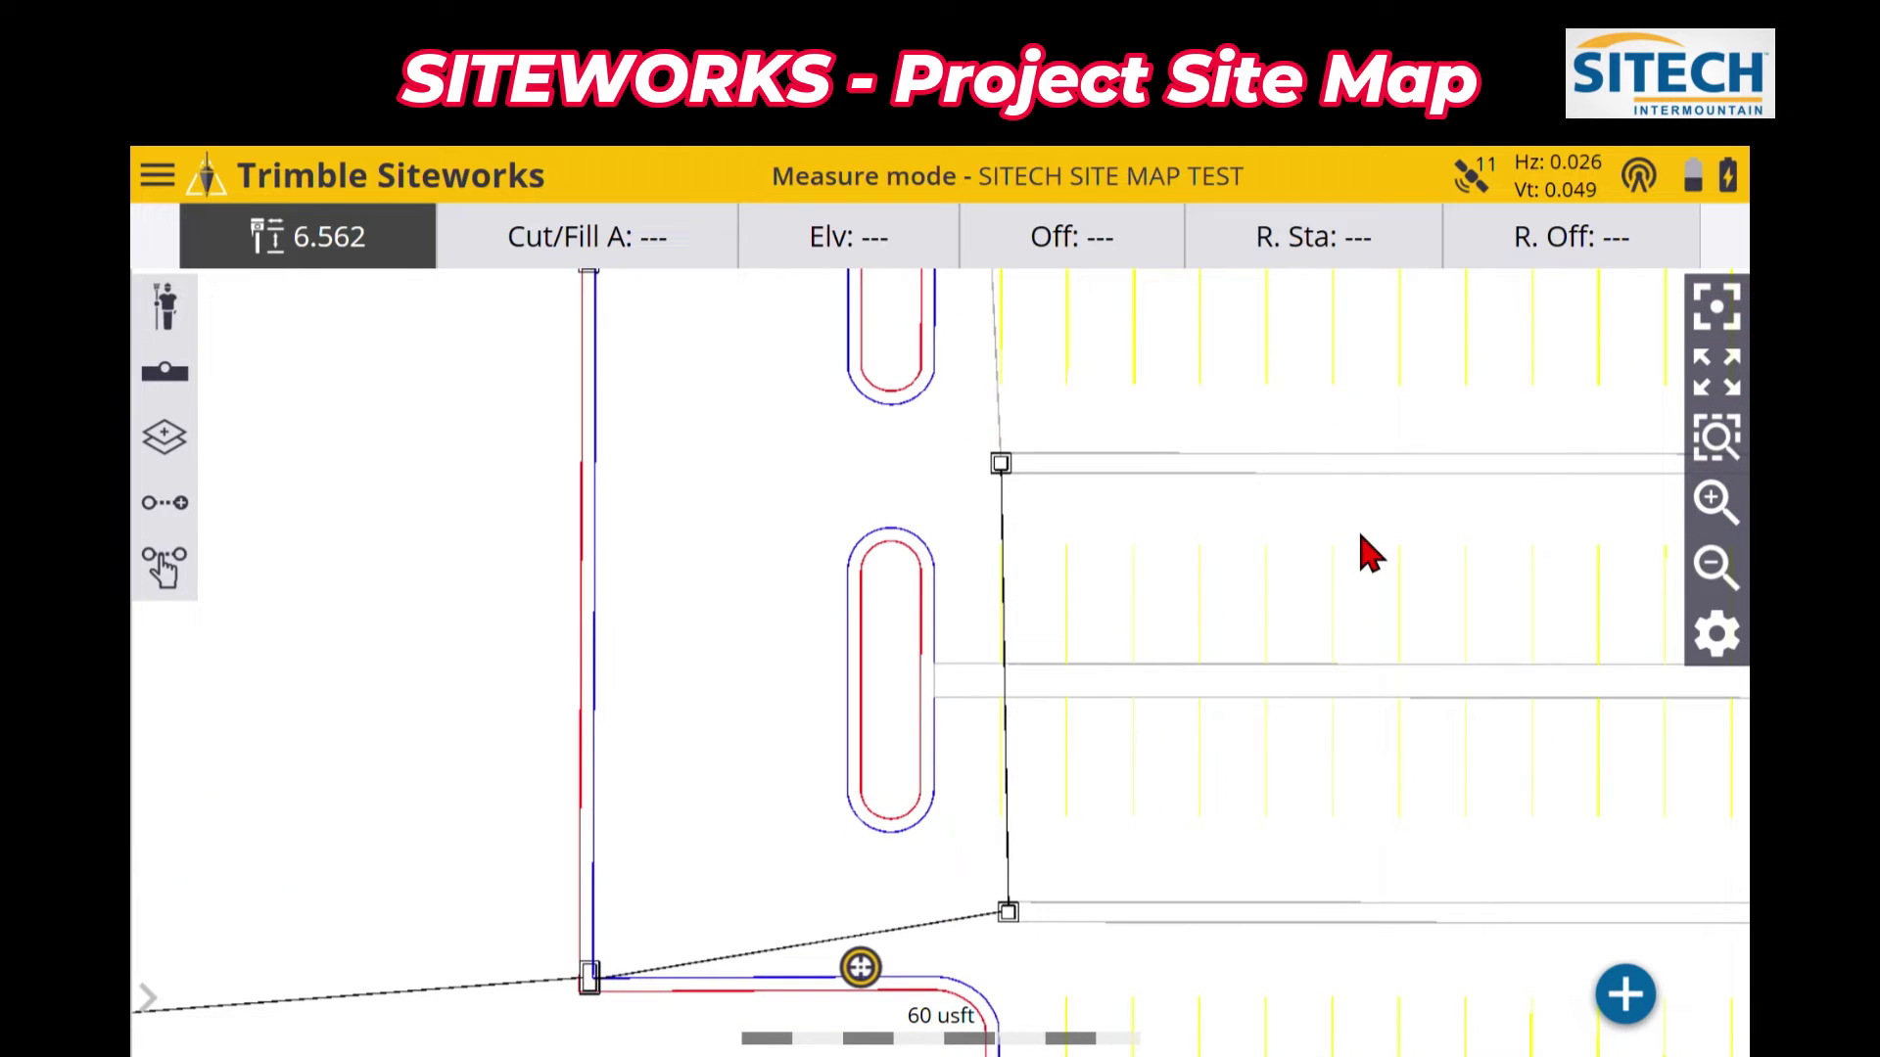
{"action": "left_click_drag", "start_coordinate": [915, 878], "coordinate": [973, 520]}
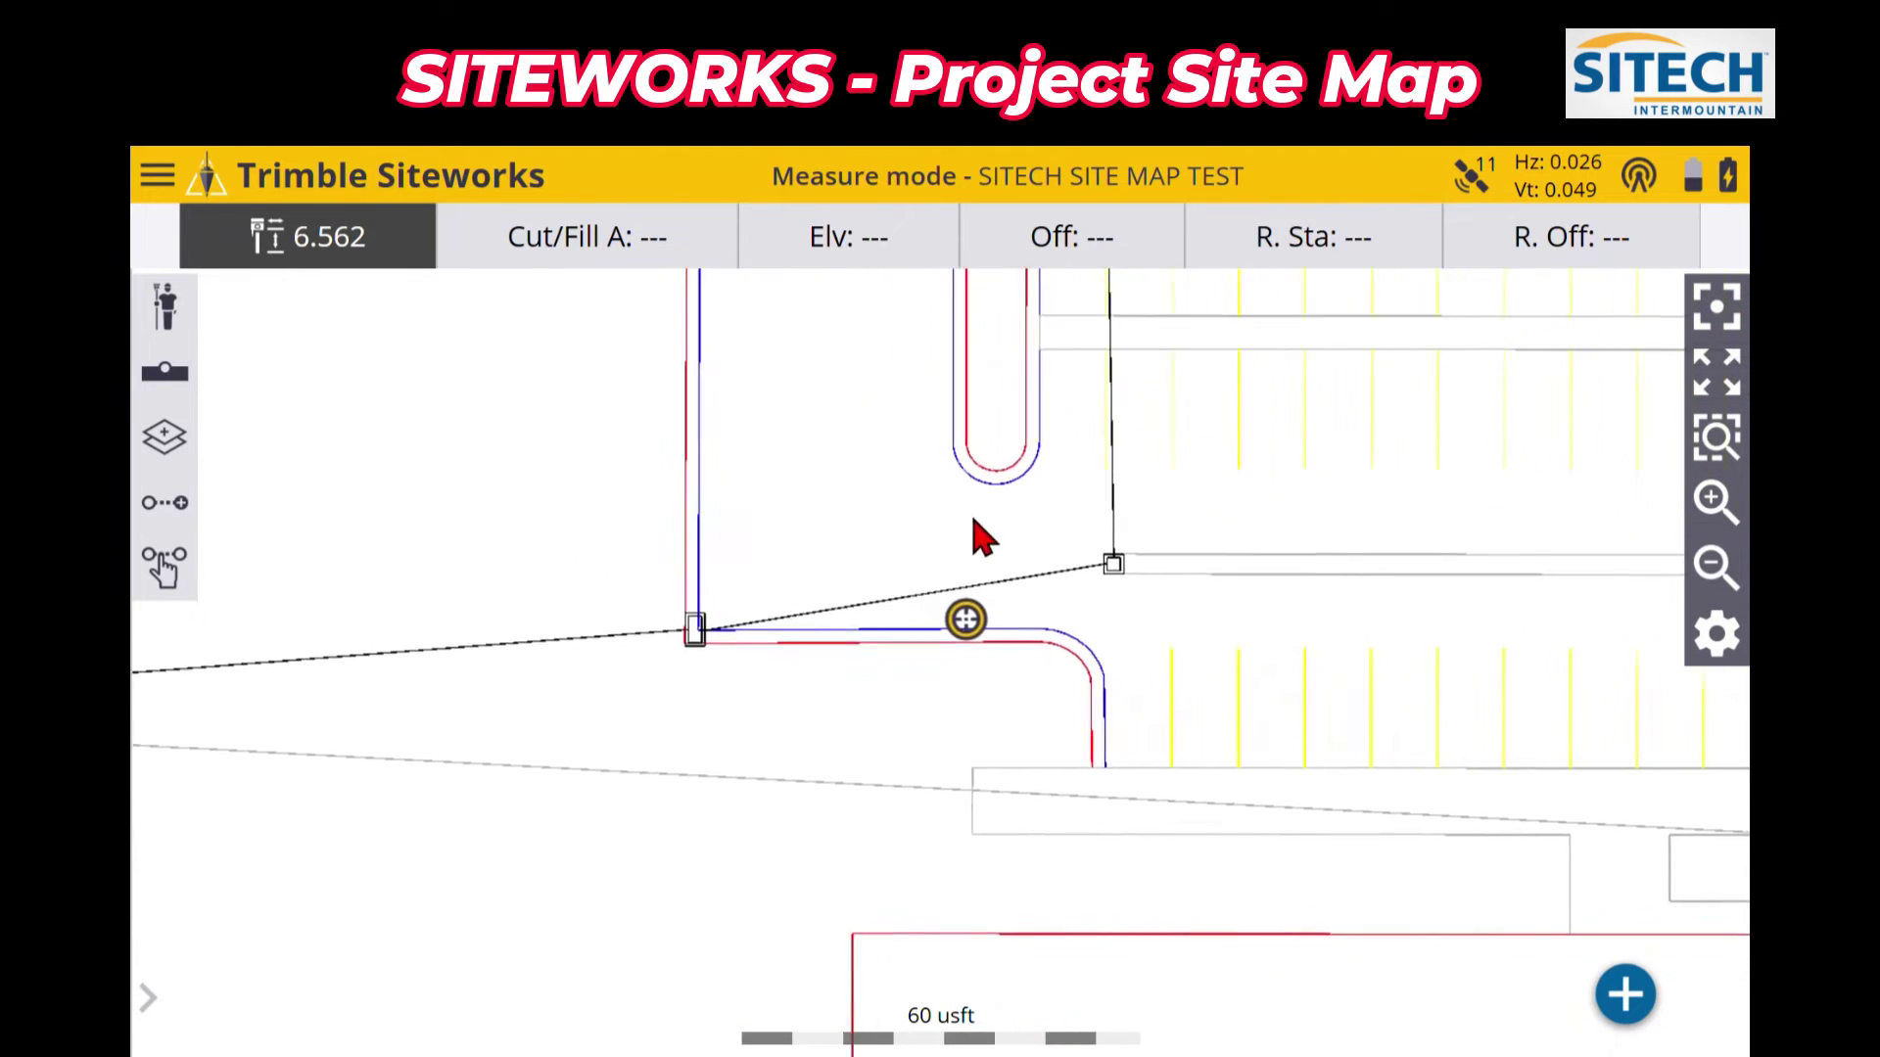
{"action": "left_click_drag", "start_coordinate": [1171, 562], "coordinate": [1108, 848]}
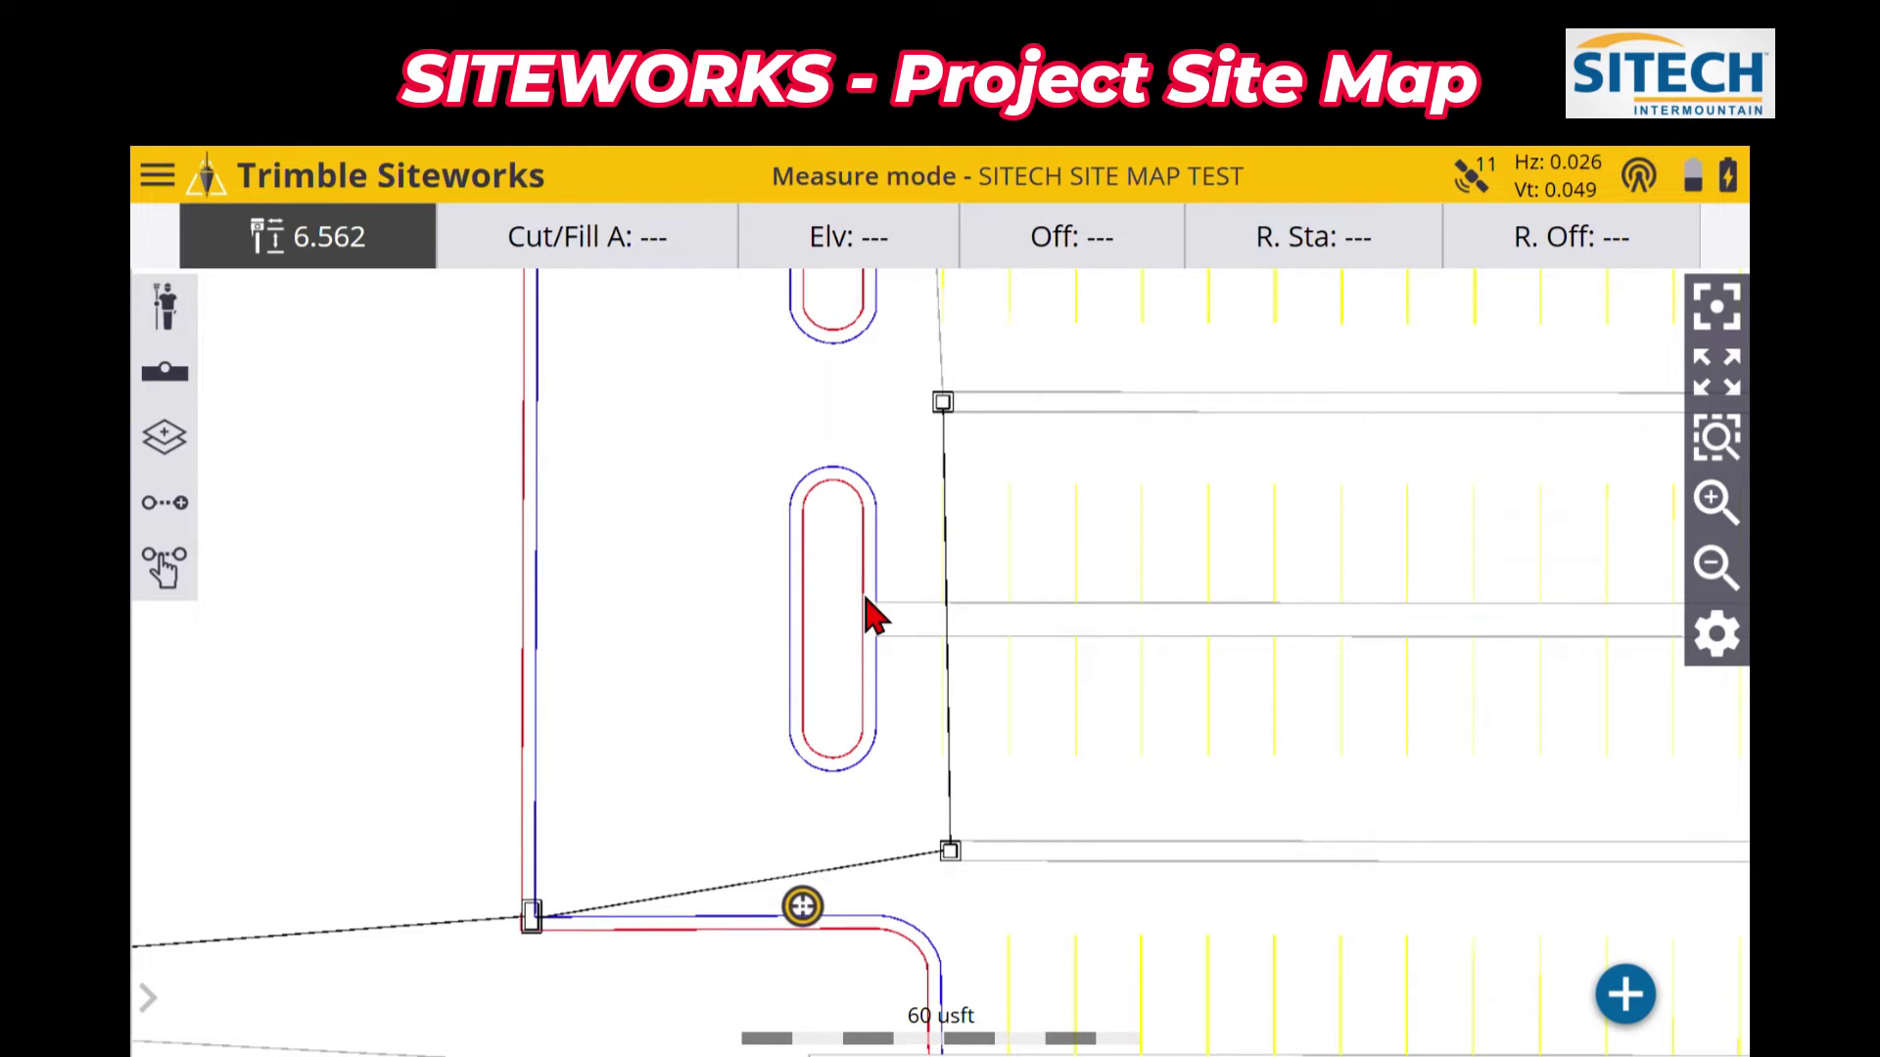
{"action": "left_click", "coordinate": [157, 176]}
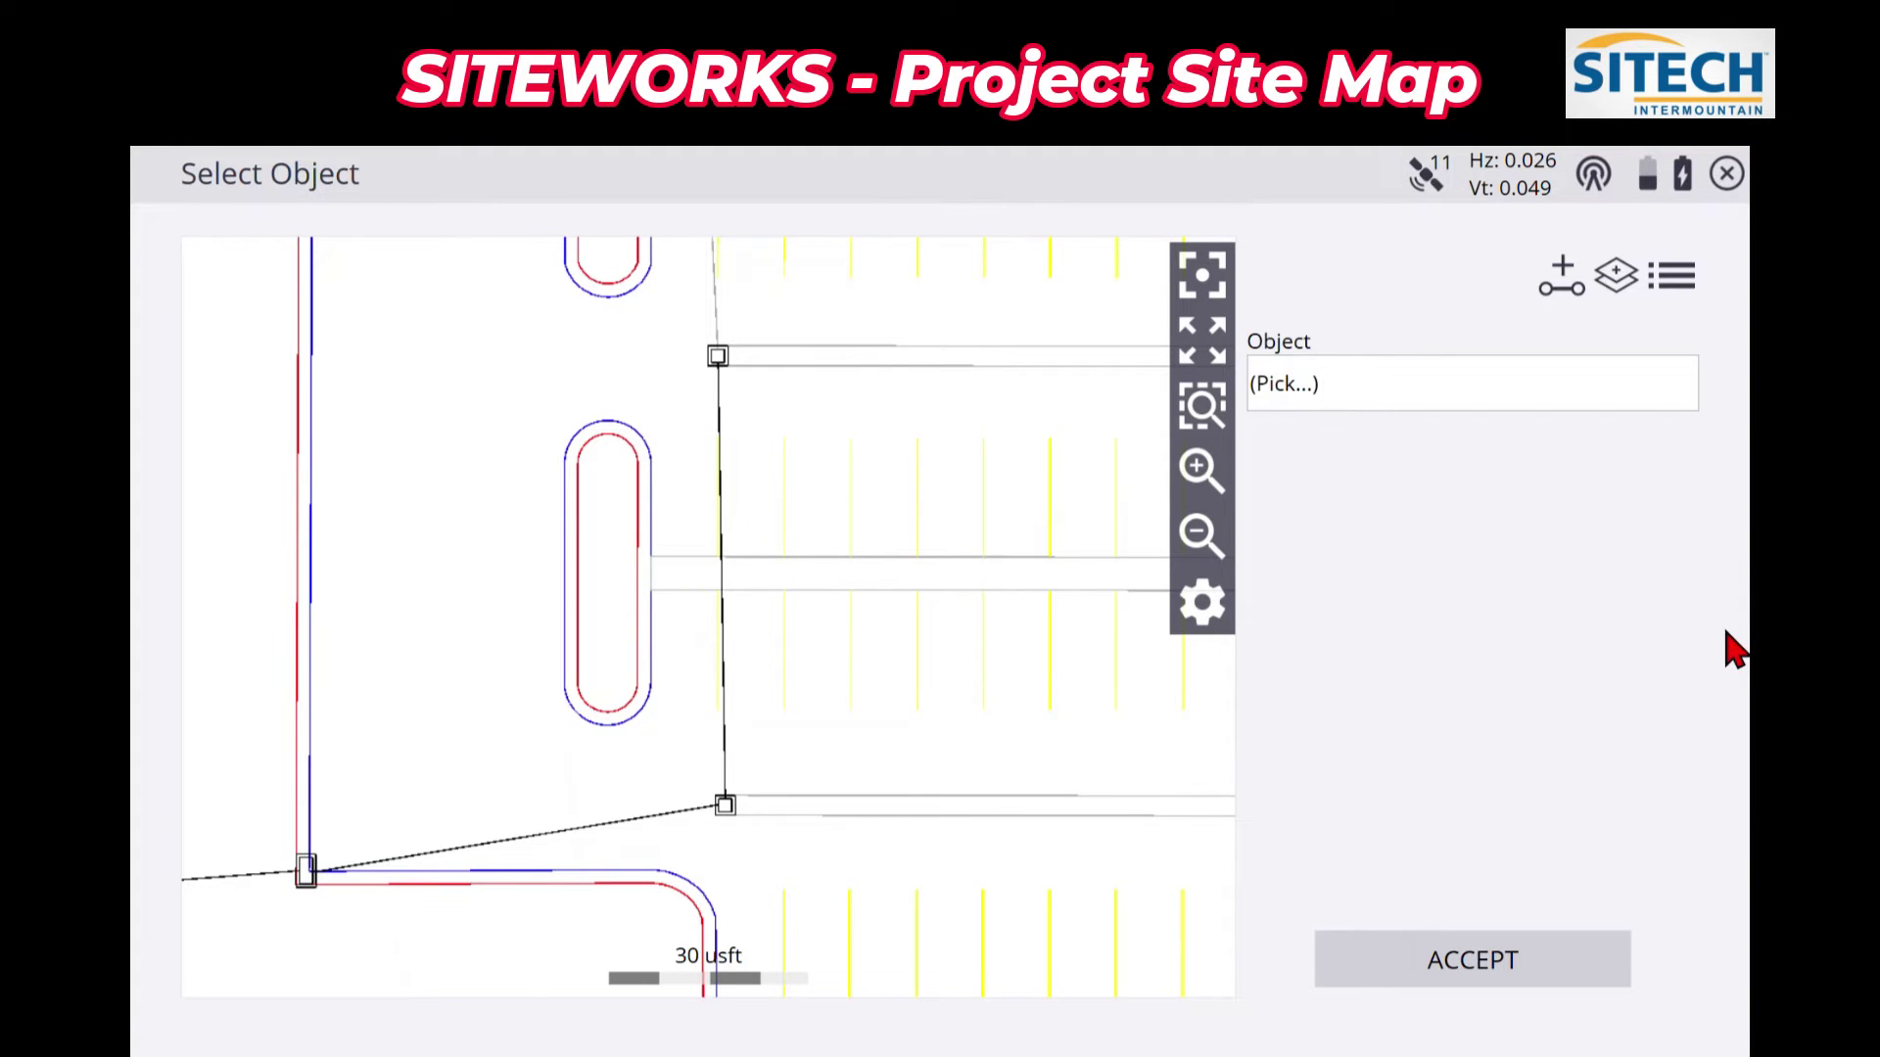
{"action": "left_click", "coordinate": [1726, 173]}
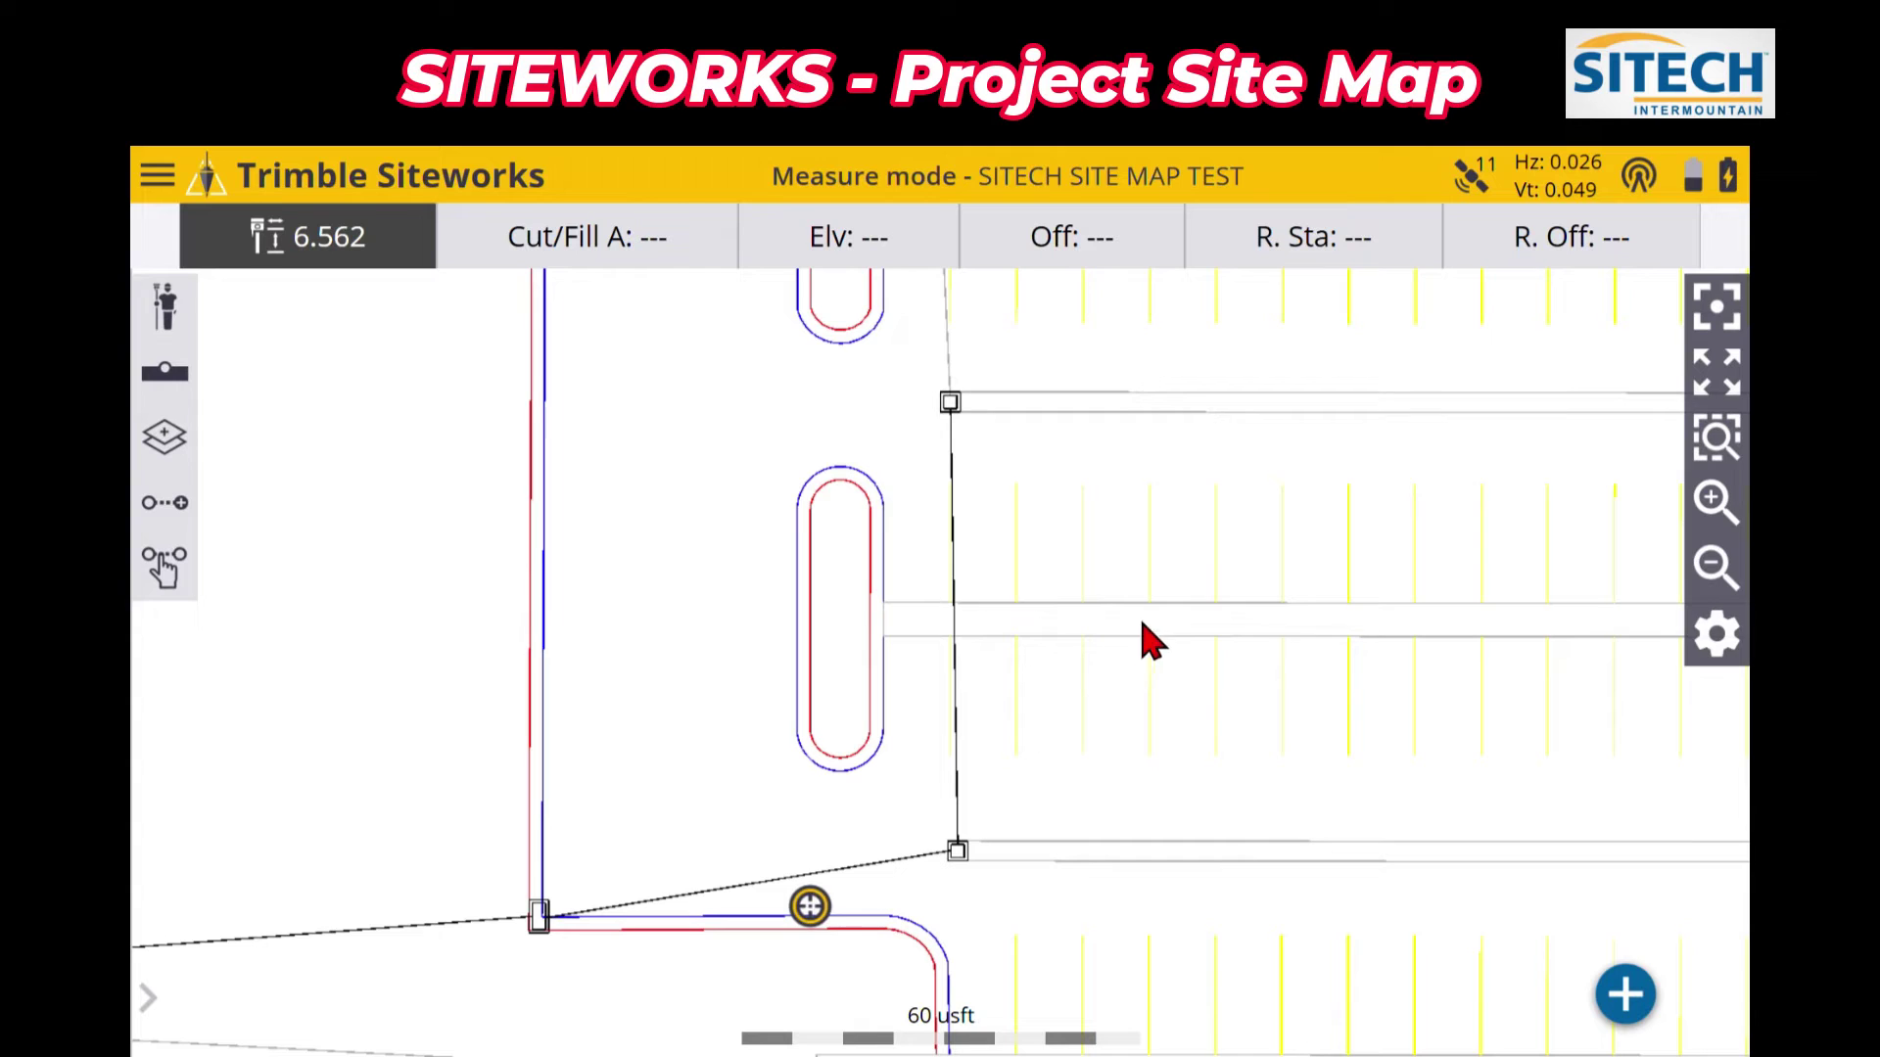
{"action": "left_click", "coordinate": [1715, 568]}
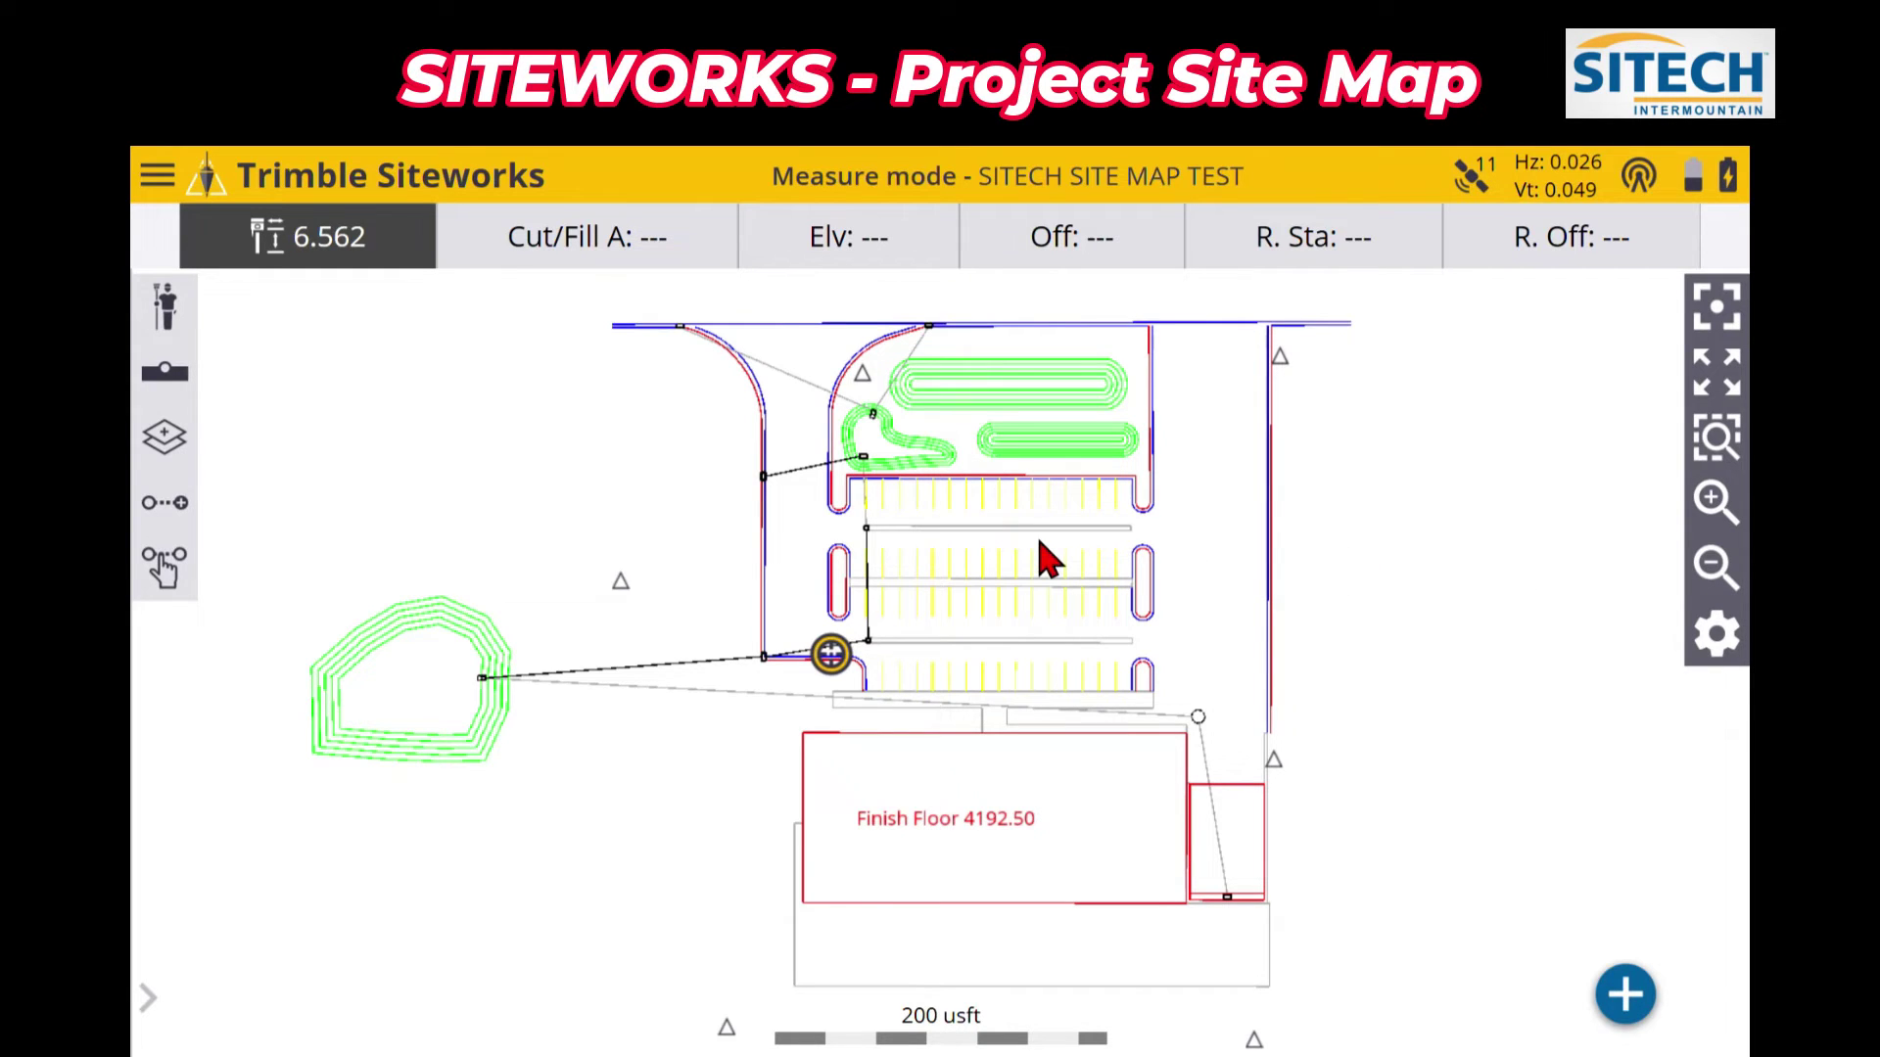
Step: From Change Project, start a new design named Storm Drain NE
{"action": "left_click", "coordinate": [157, 175]}
{"action": "left_click", "coordinate": [226, 259]}
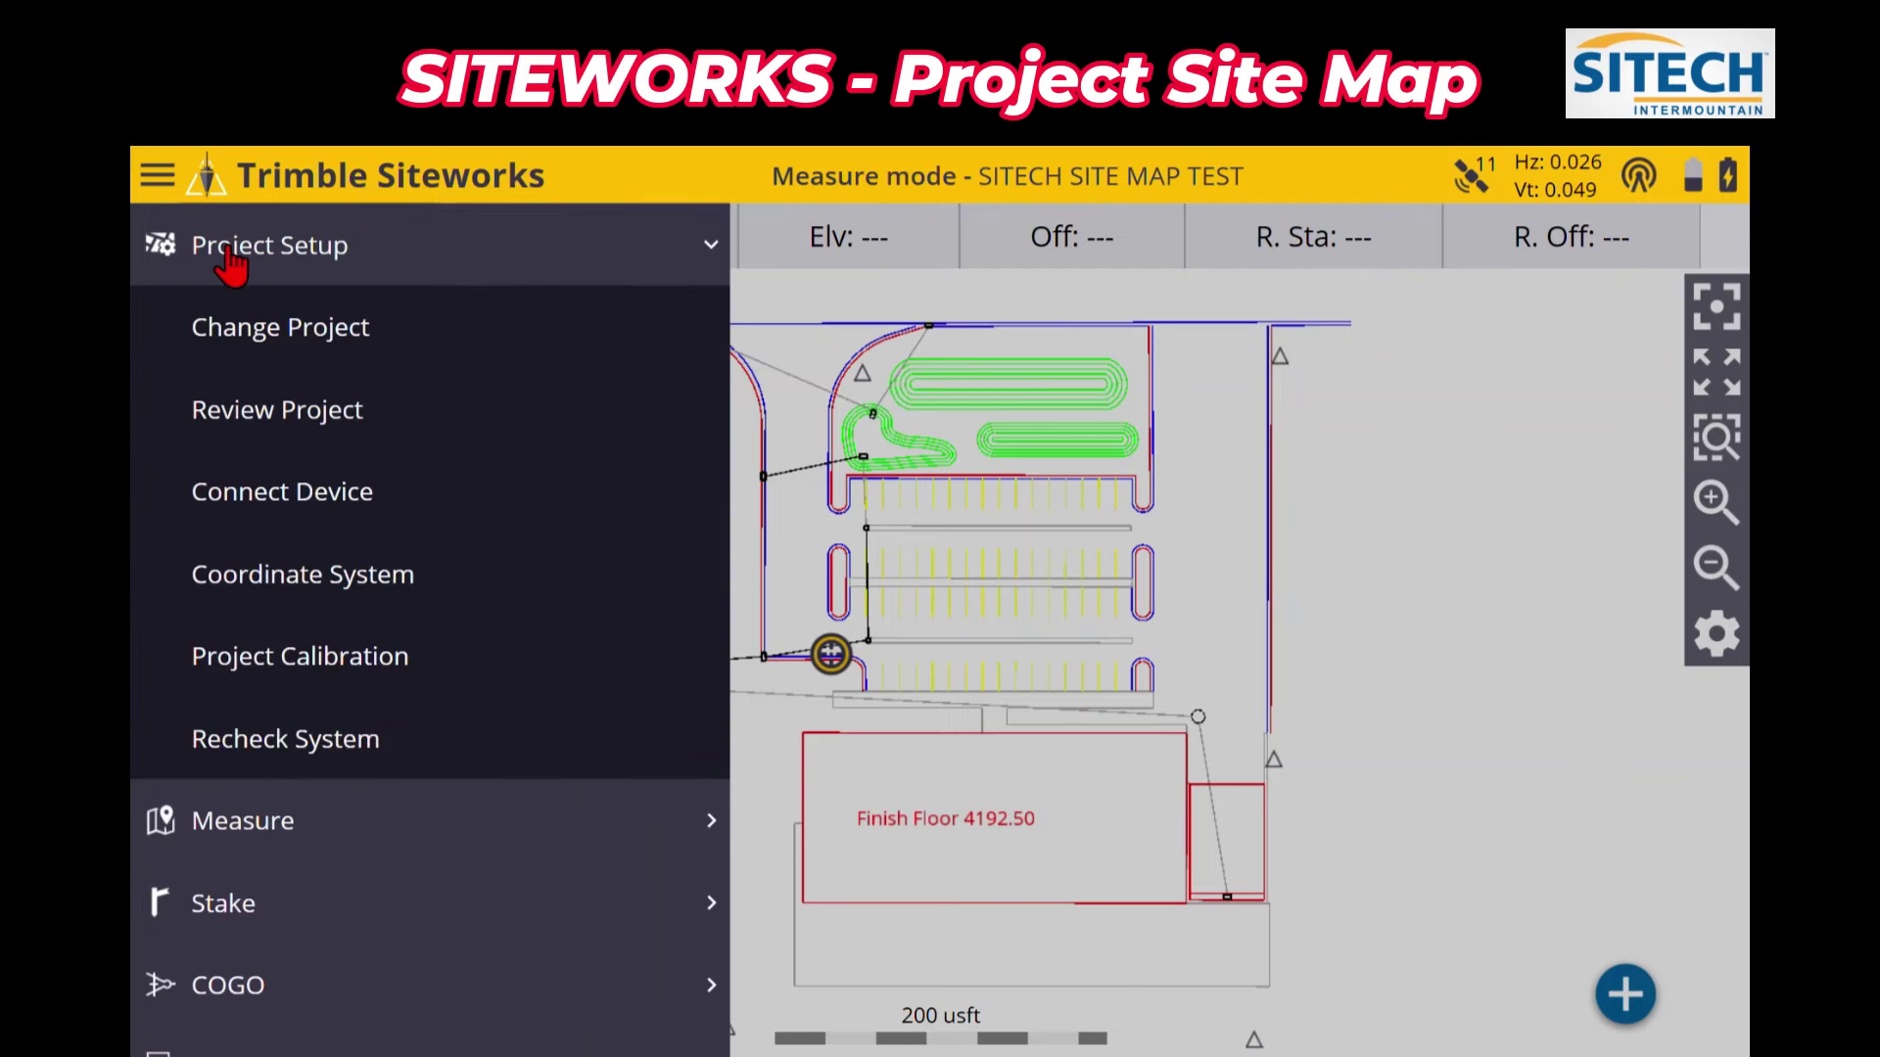
{"action": "left_click", "coordinate": [259, 327]}
{"action": "left_click", "coordinate": [1672, 423]}
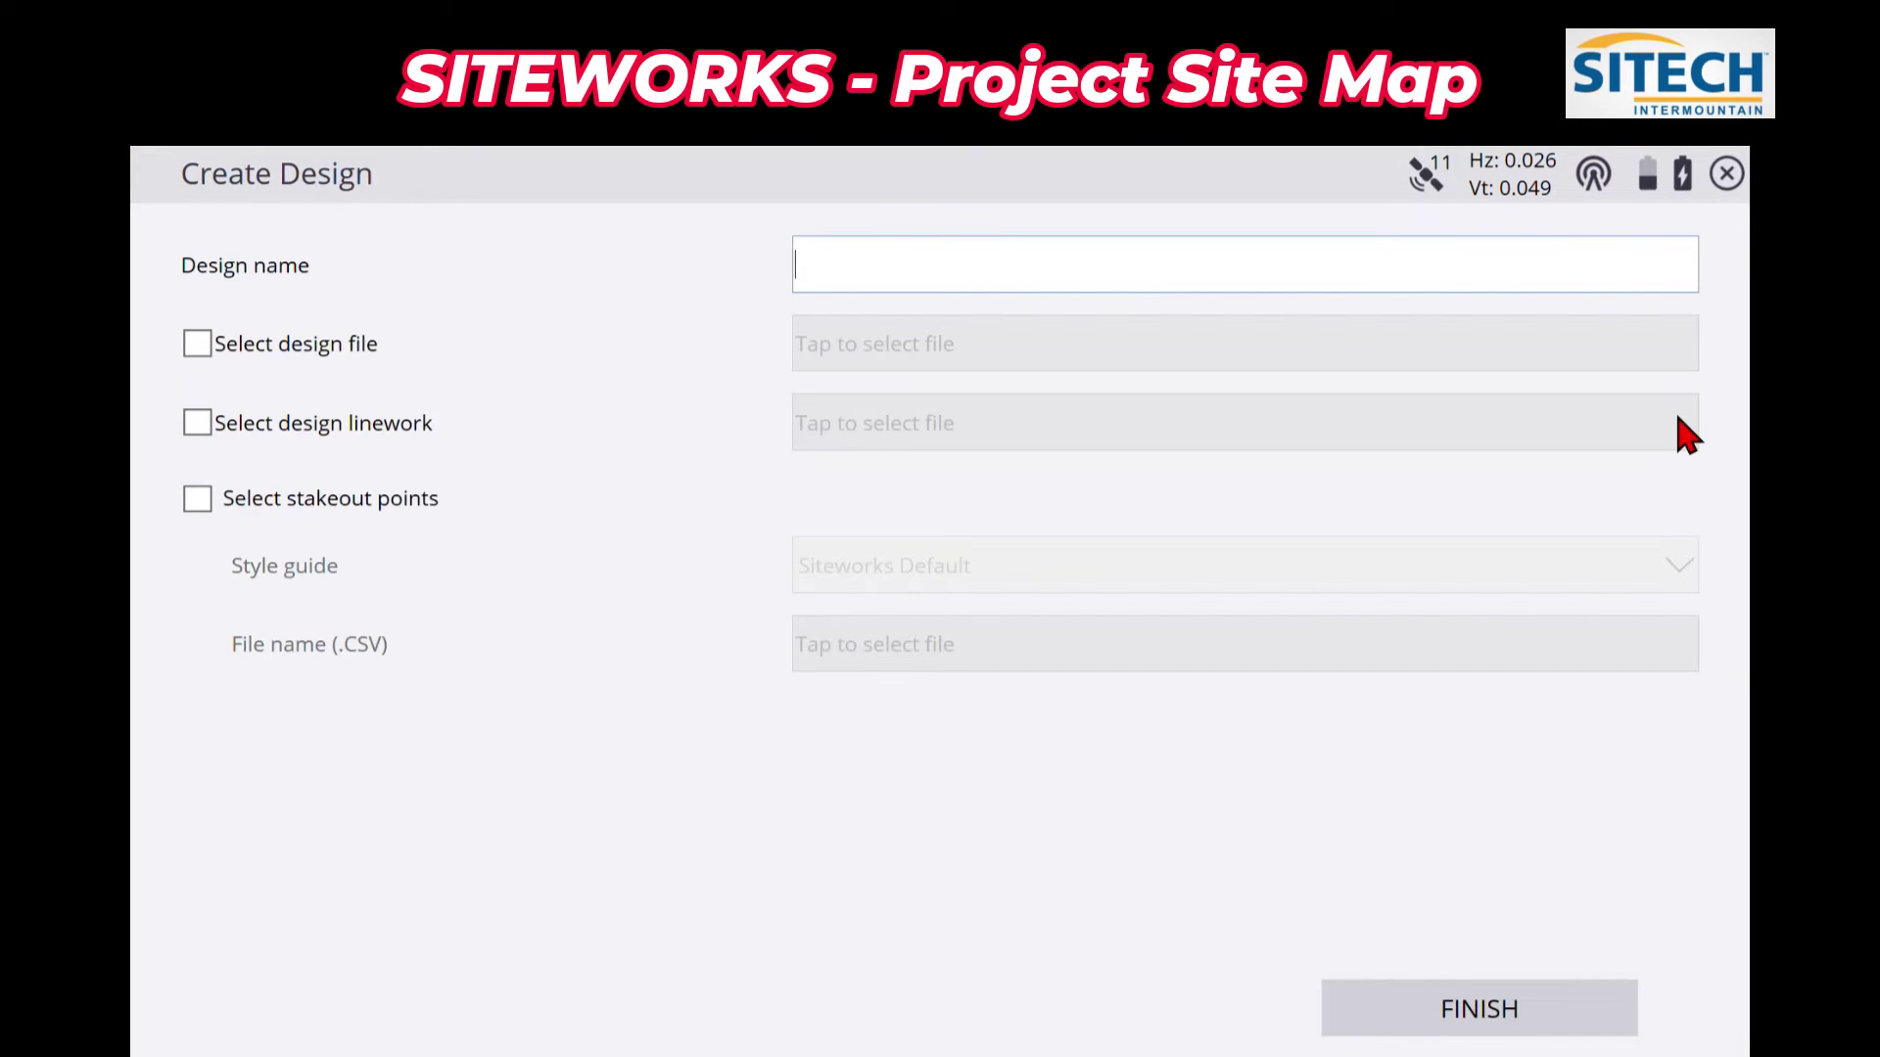
{"action": "type", "text": "Storm Drain NE"}
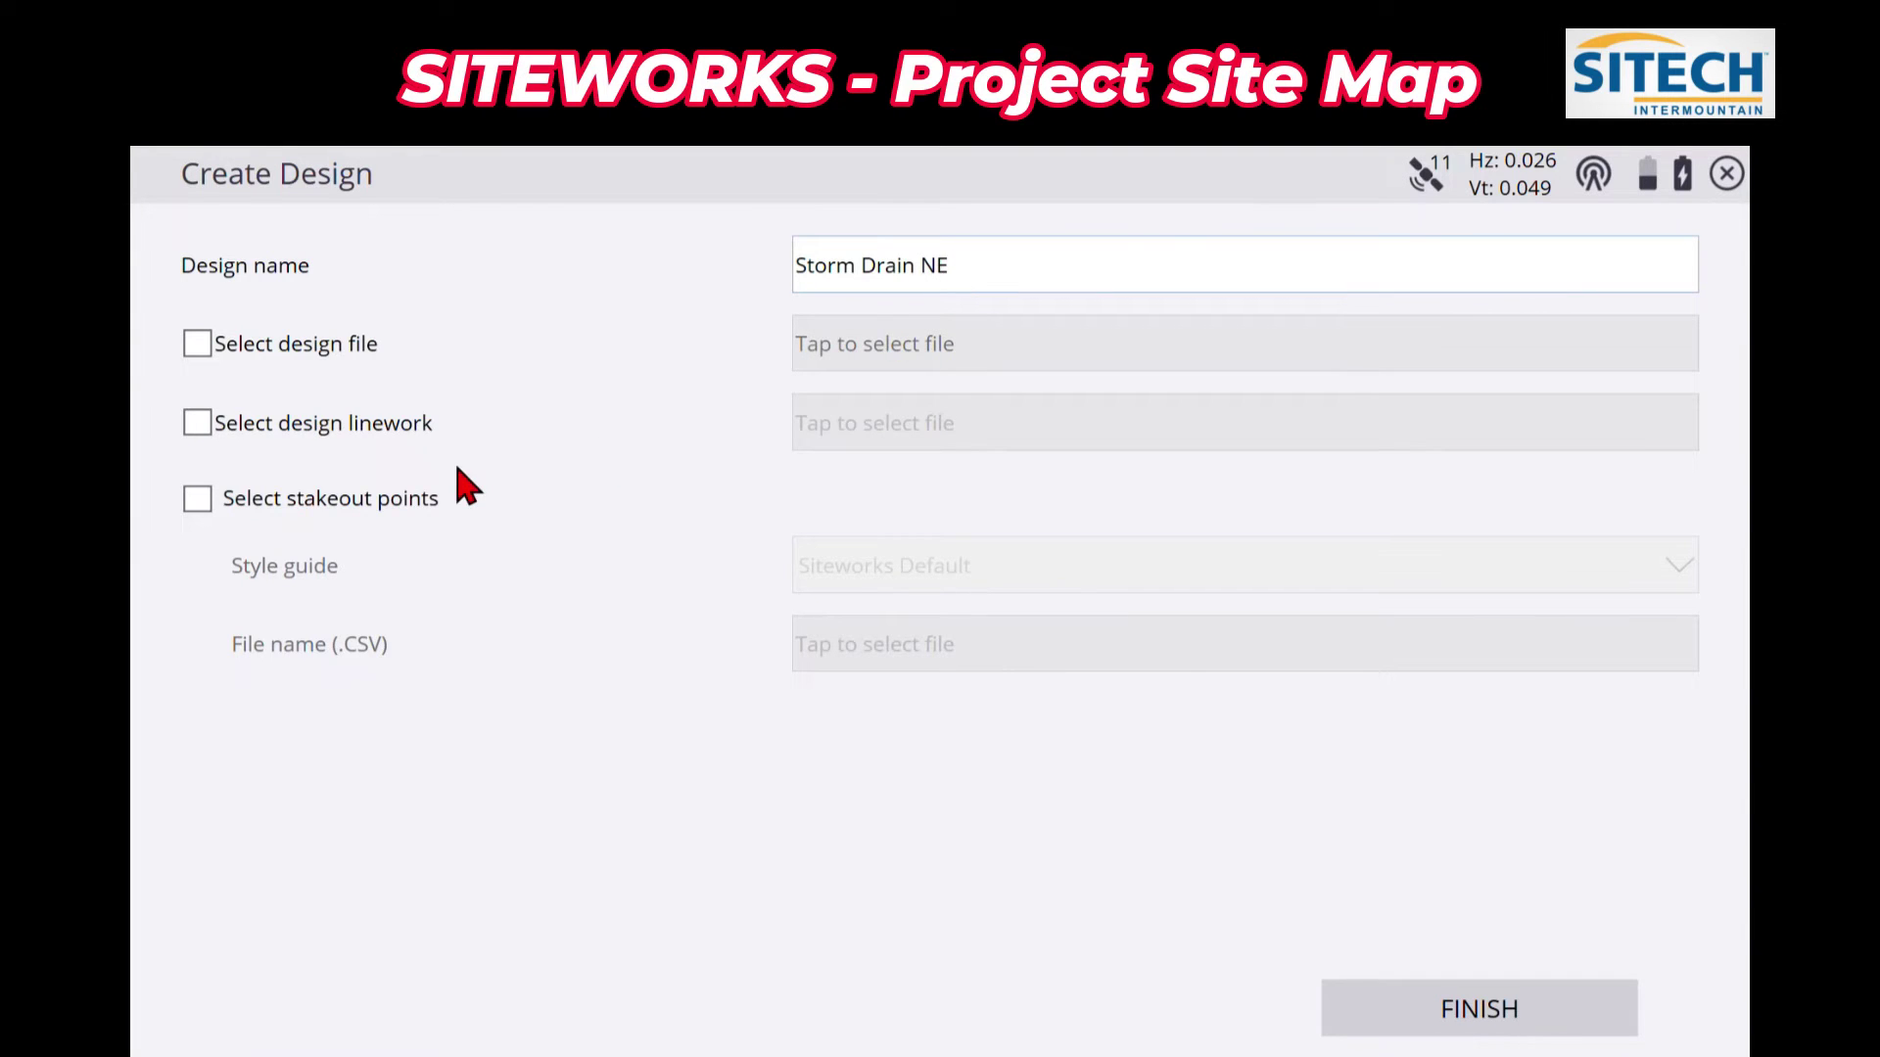
Step: Use Storm Drain - DesignMap.dxf from F:\ NE Storm Drain as linework, finish, and open the project
{"action": "left_click", "coordinate": [200, 422]}
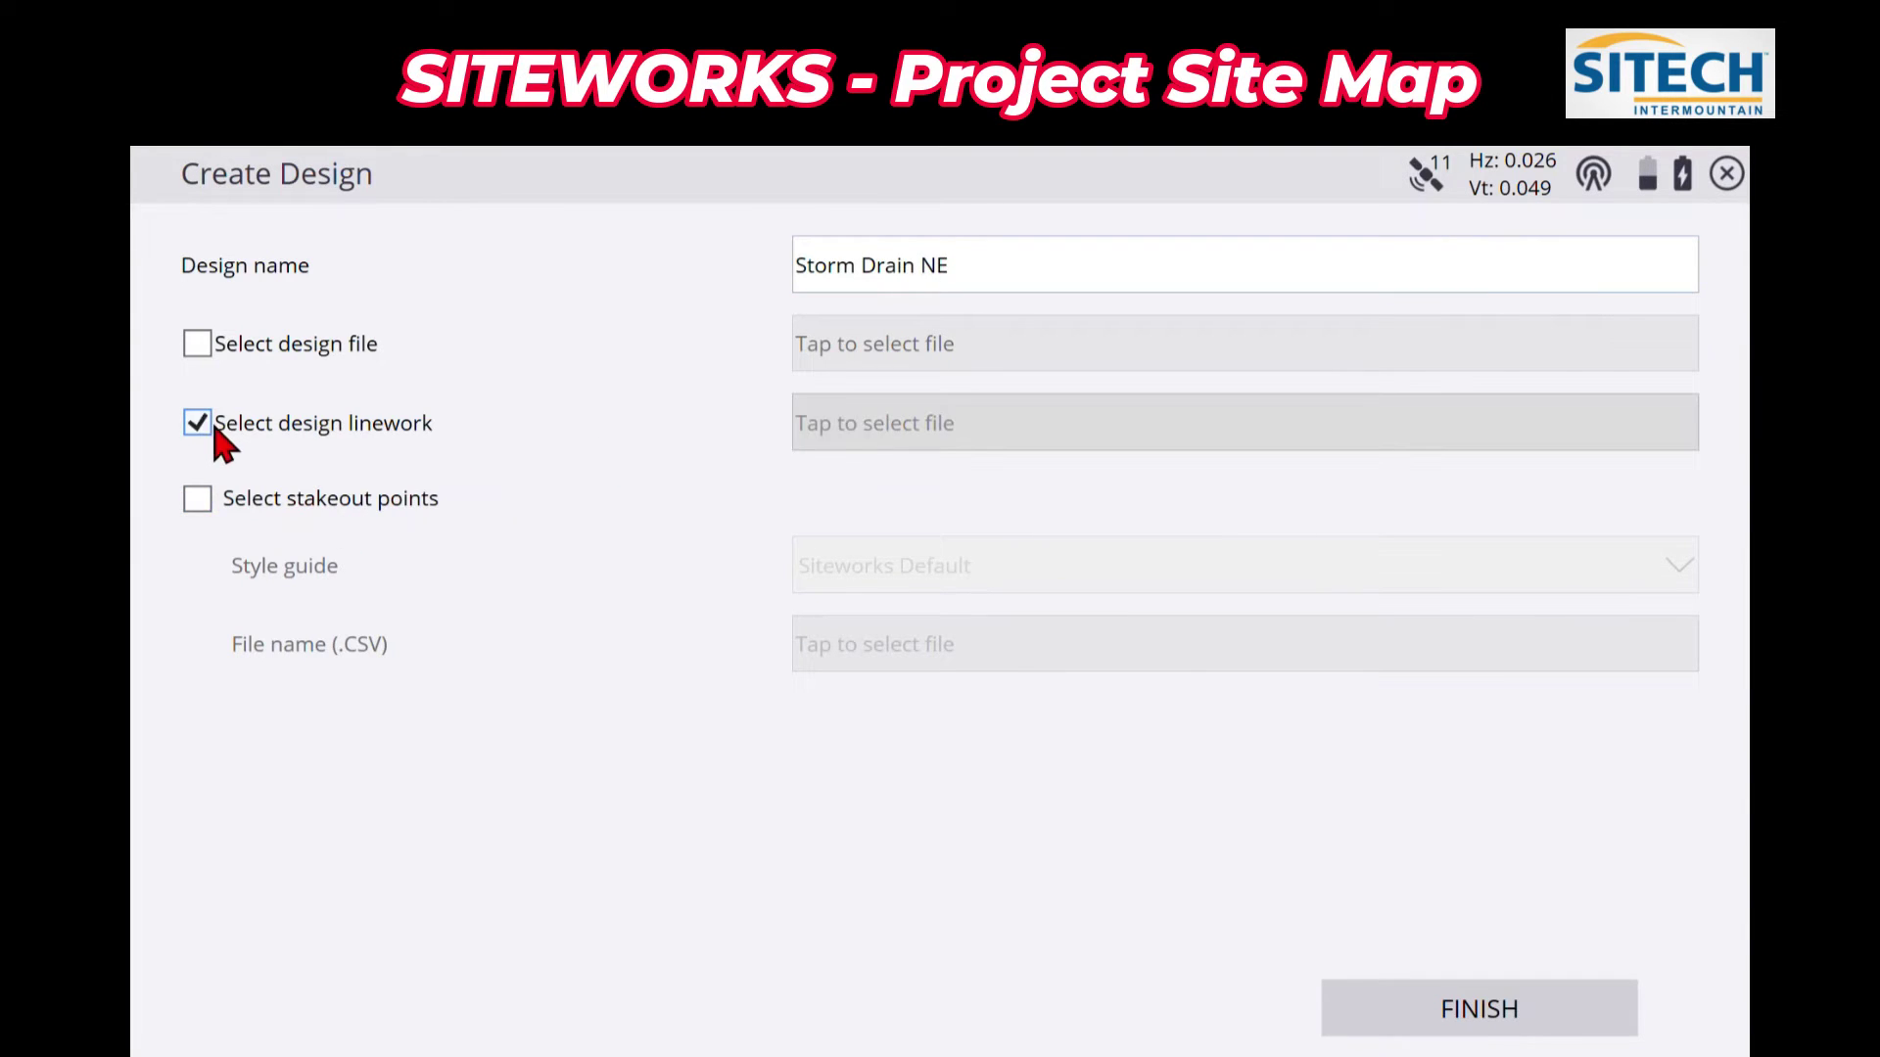
{"action": "left_click", "coordinate": [942, 423]}
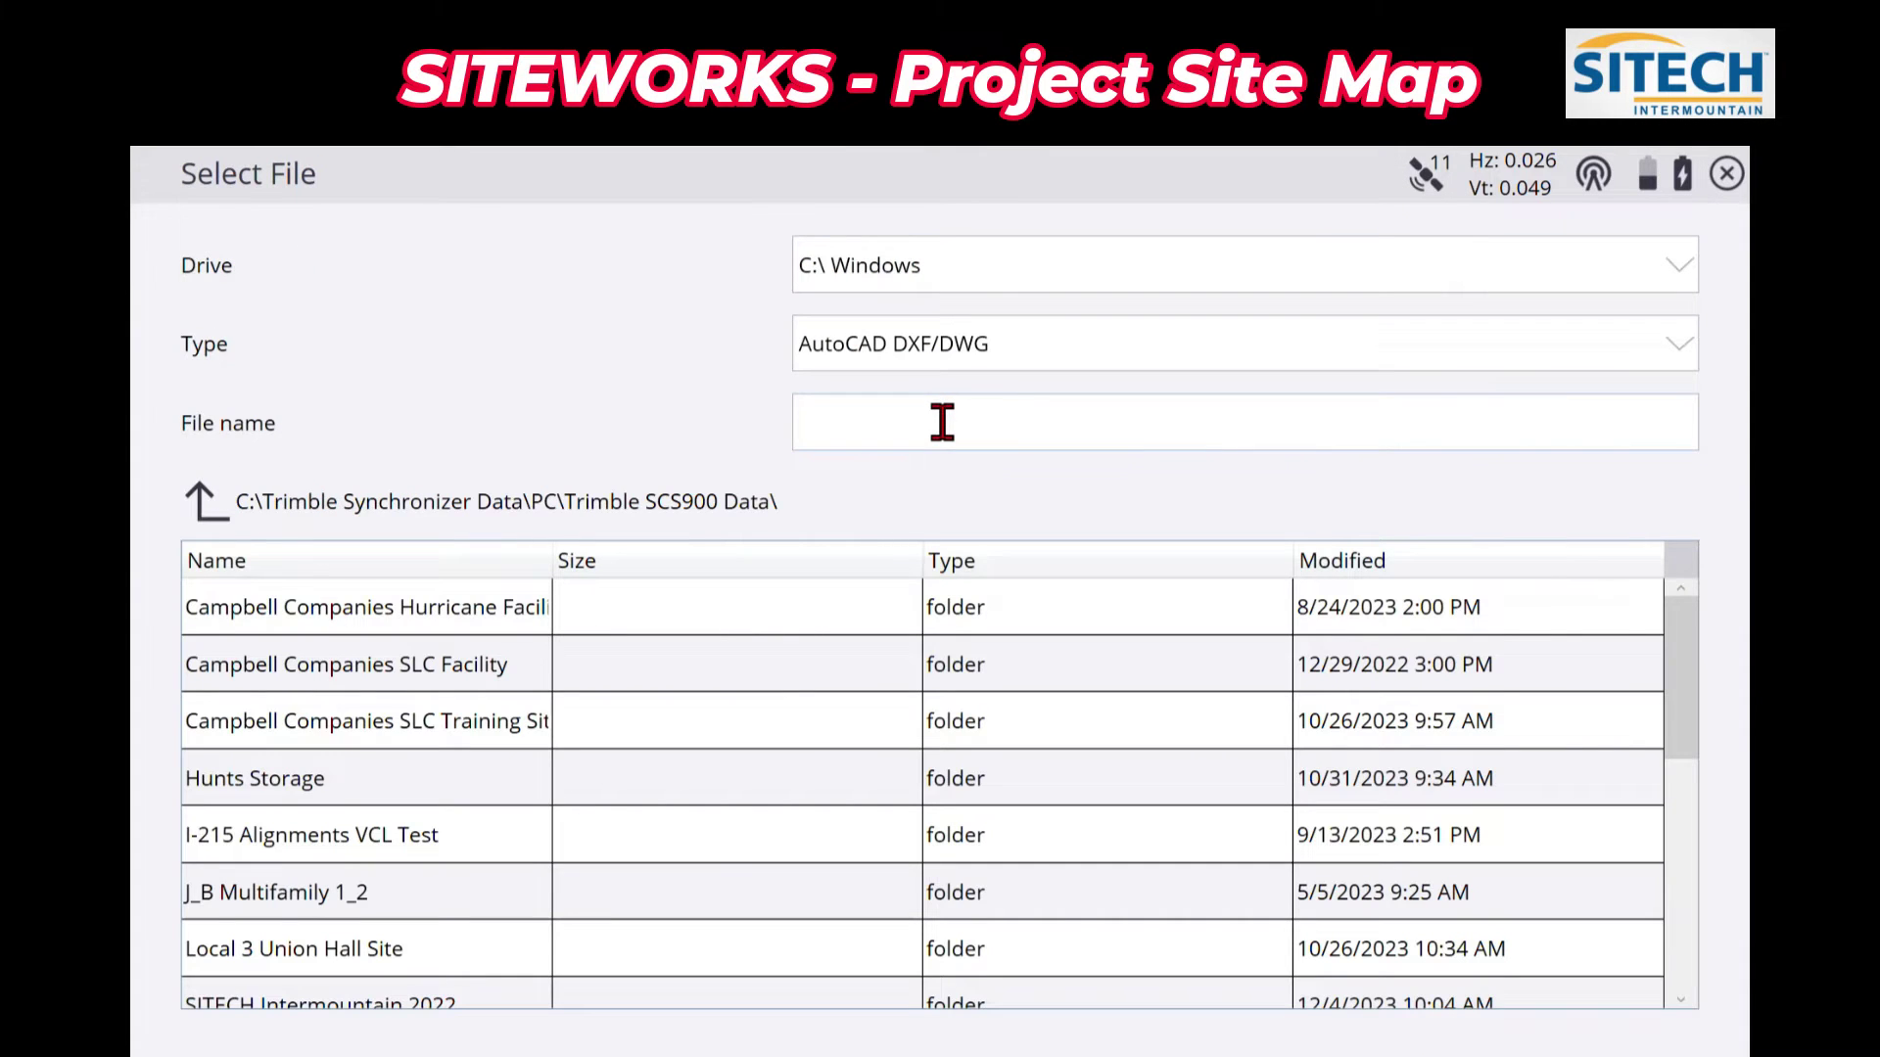
{"action": "left_click", "coordinate": [965, 244]}
{"action": "left_click", "coordinate": [938, 491]}
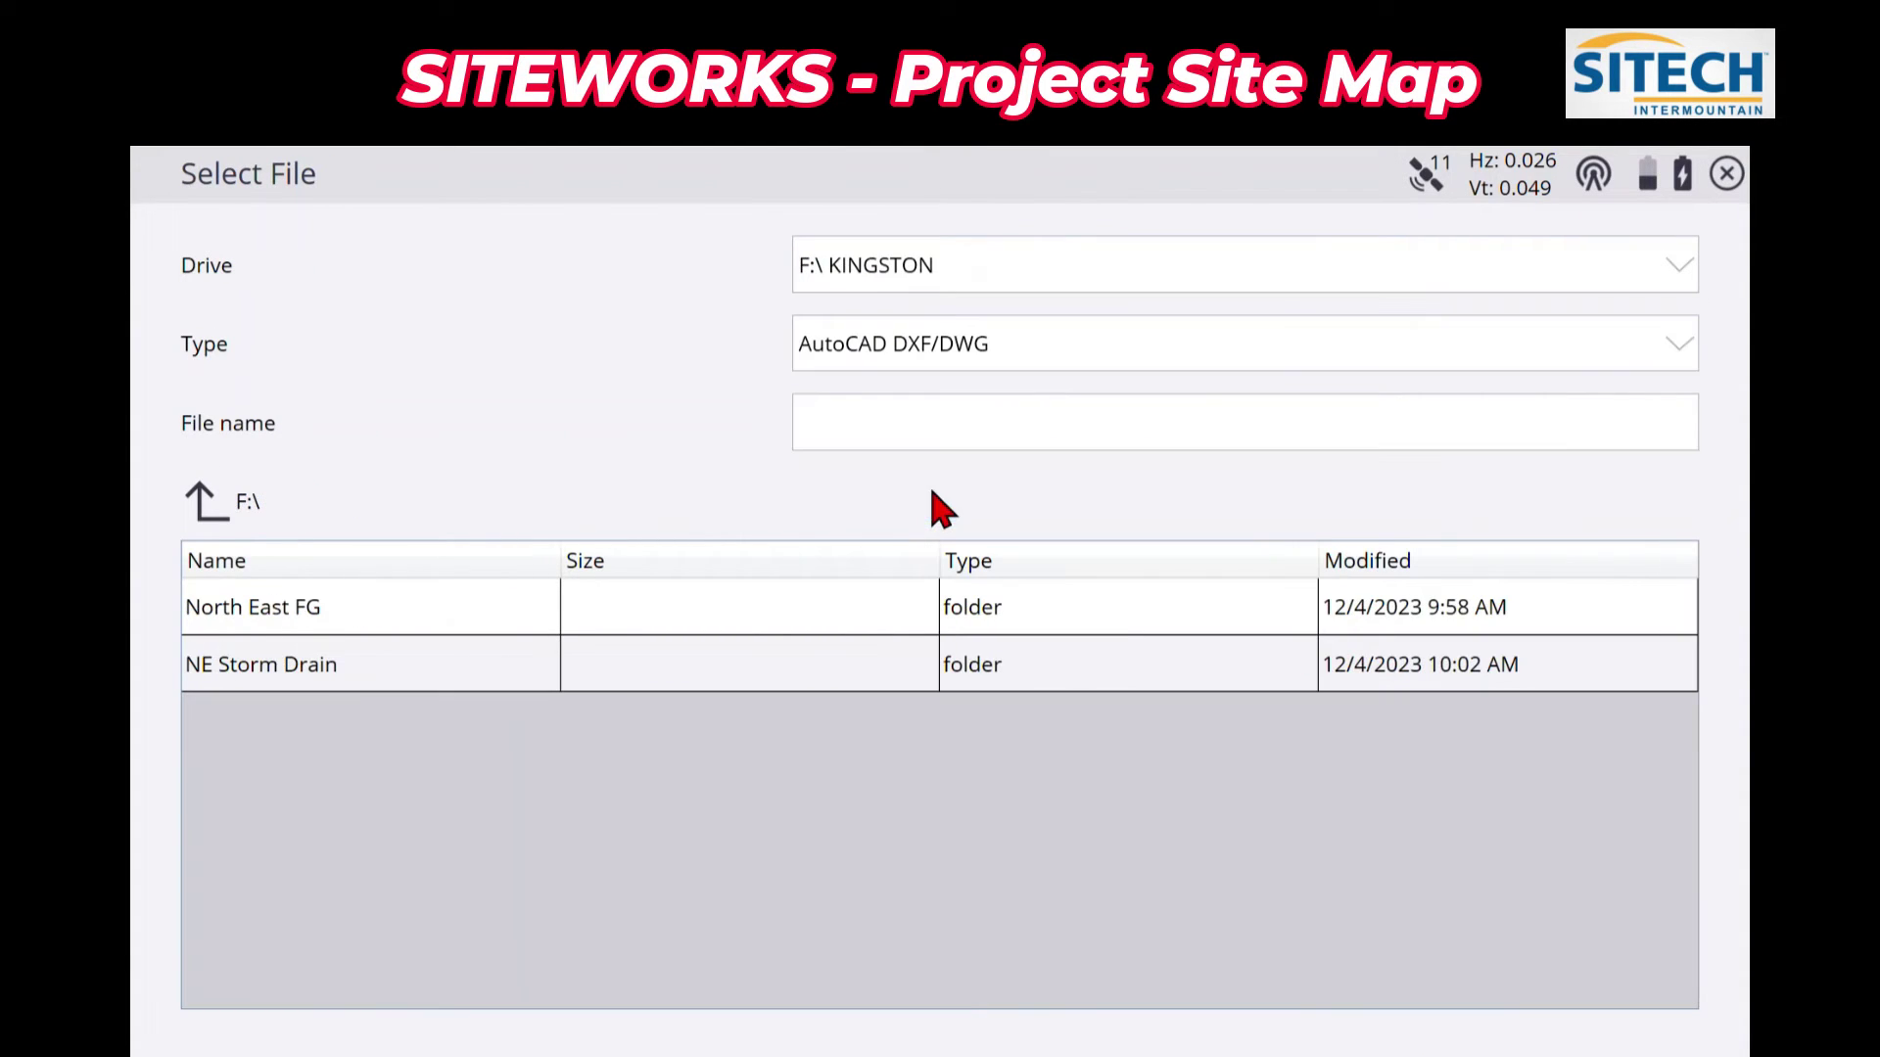
{"action": "left_click", "coordinate": [349, 663]}
{"action": "left_click", "coordinate": [1434, 1008]}
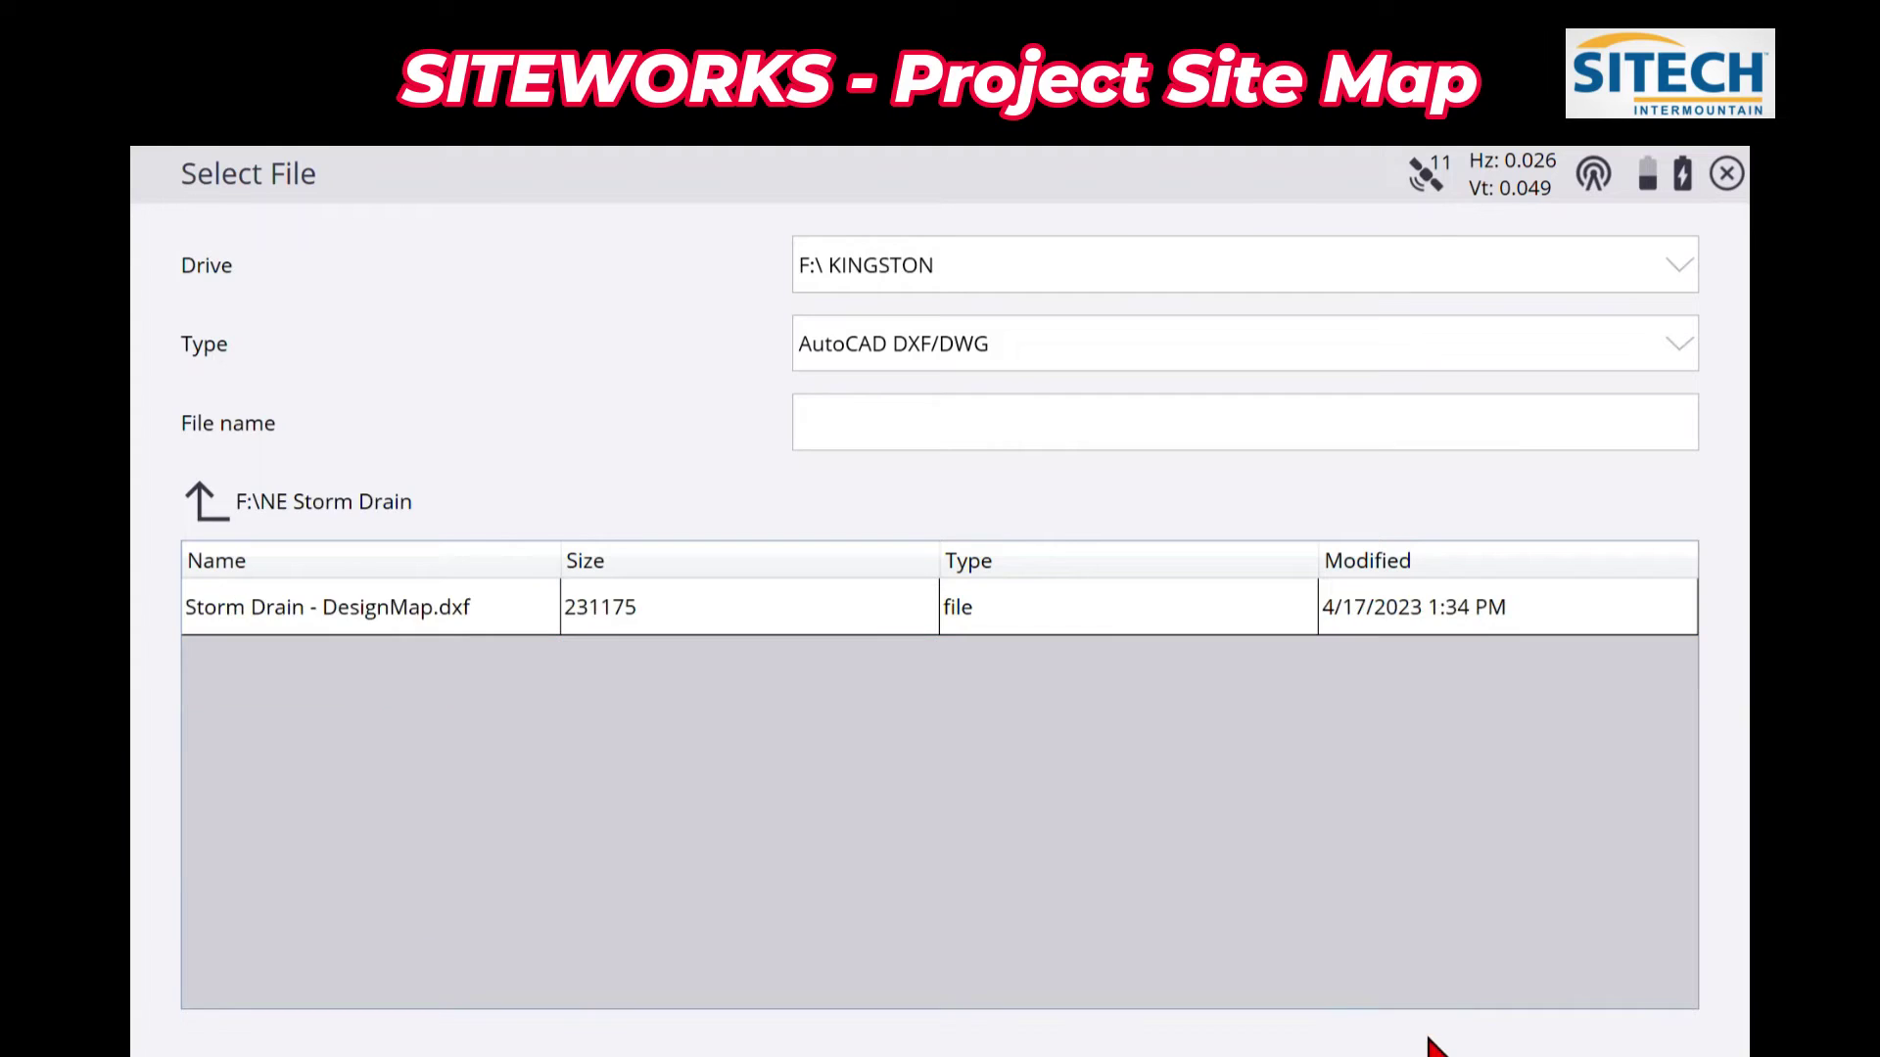
{"action": "left_click", "coordinate": [514, 622]}
{"action": "left_click", "coordinate": [1427, 1023]}
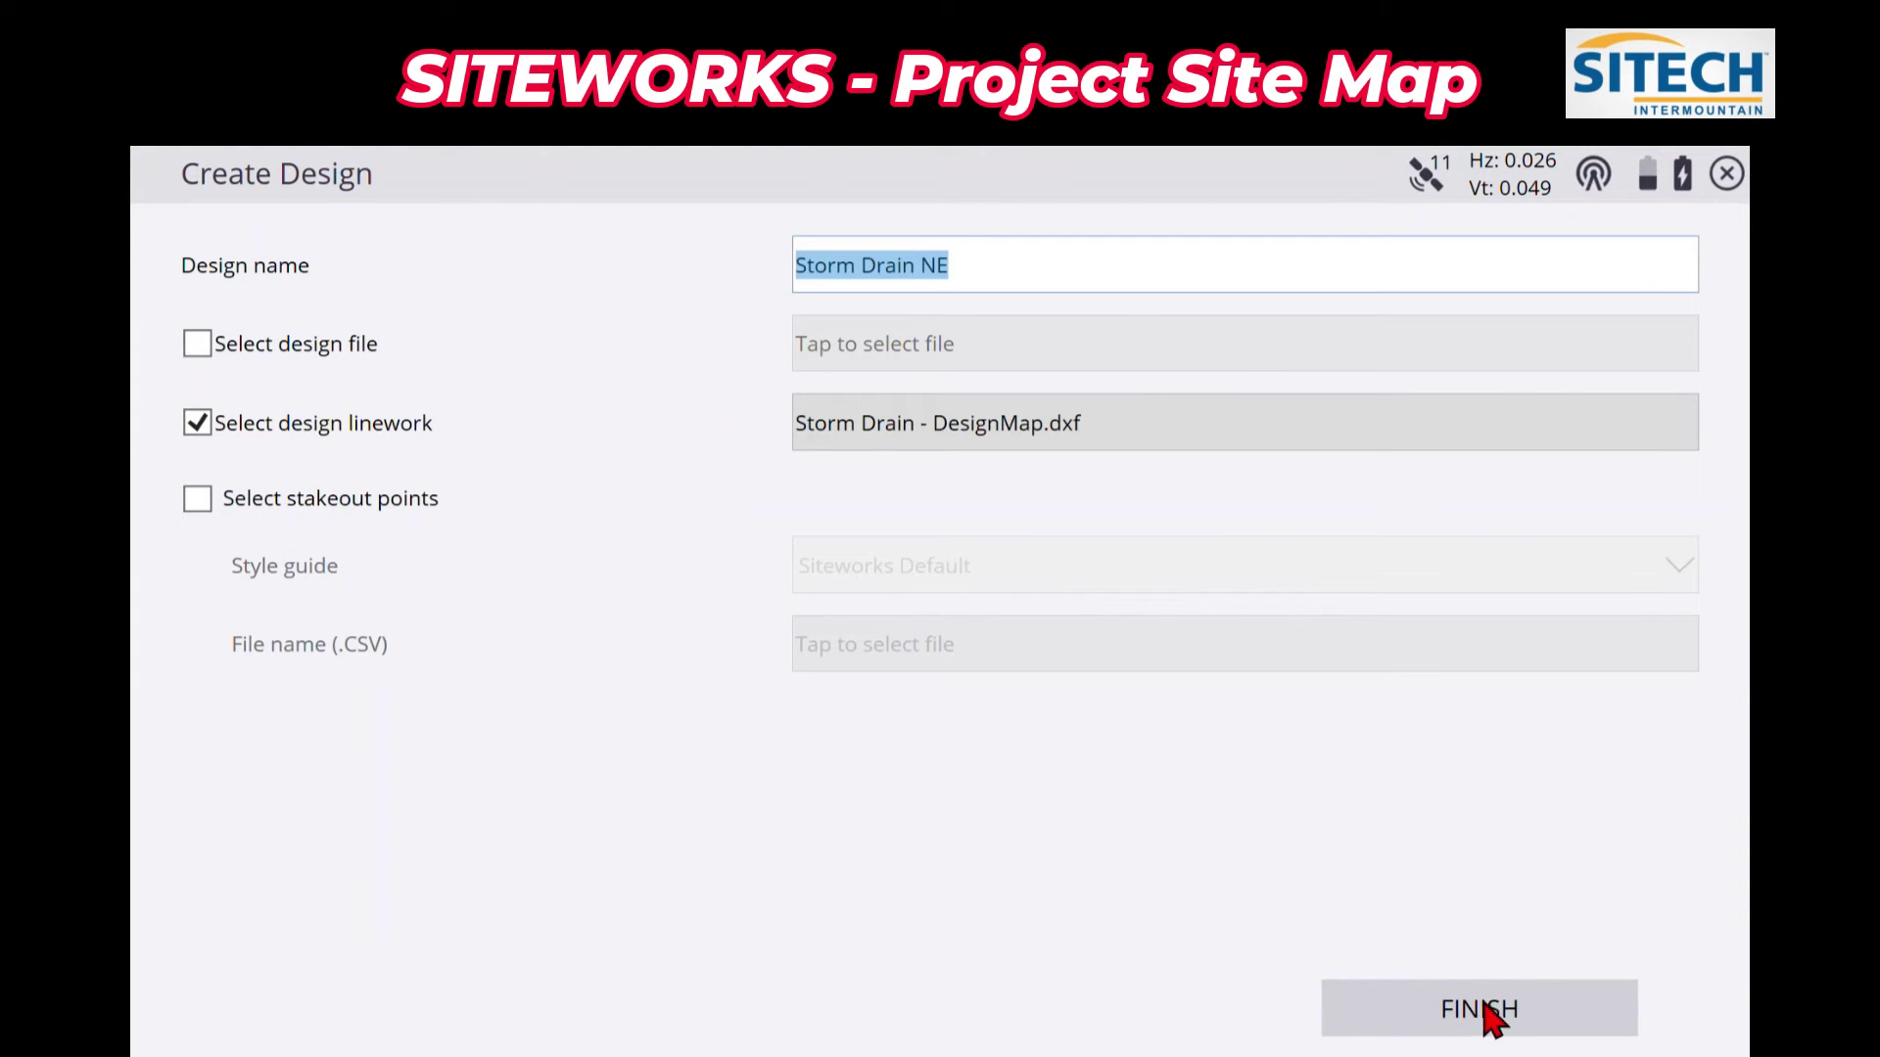
{"action": "left_click", "coordinate": [1485, 1014]}
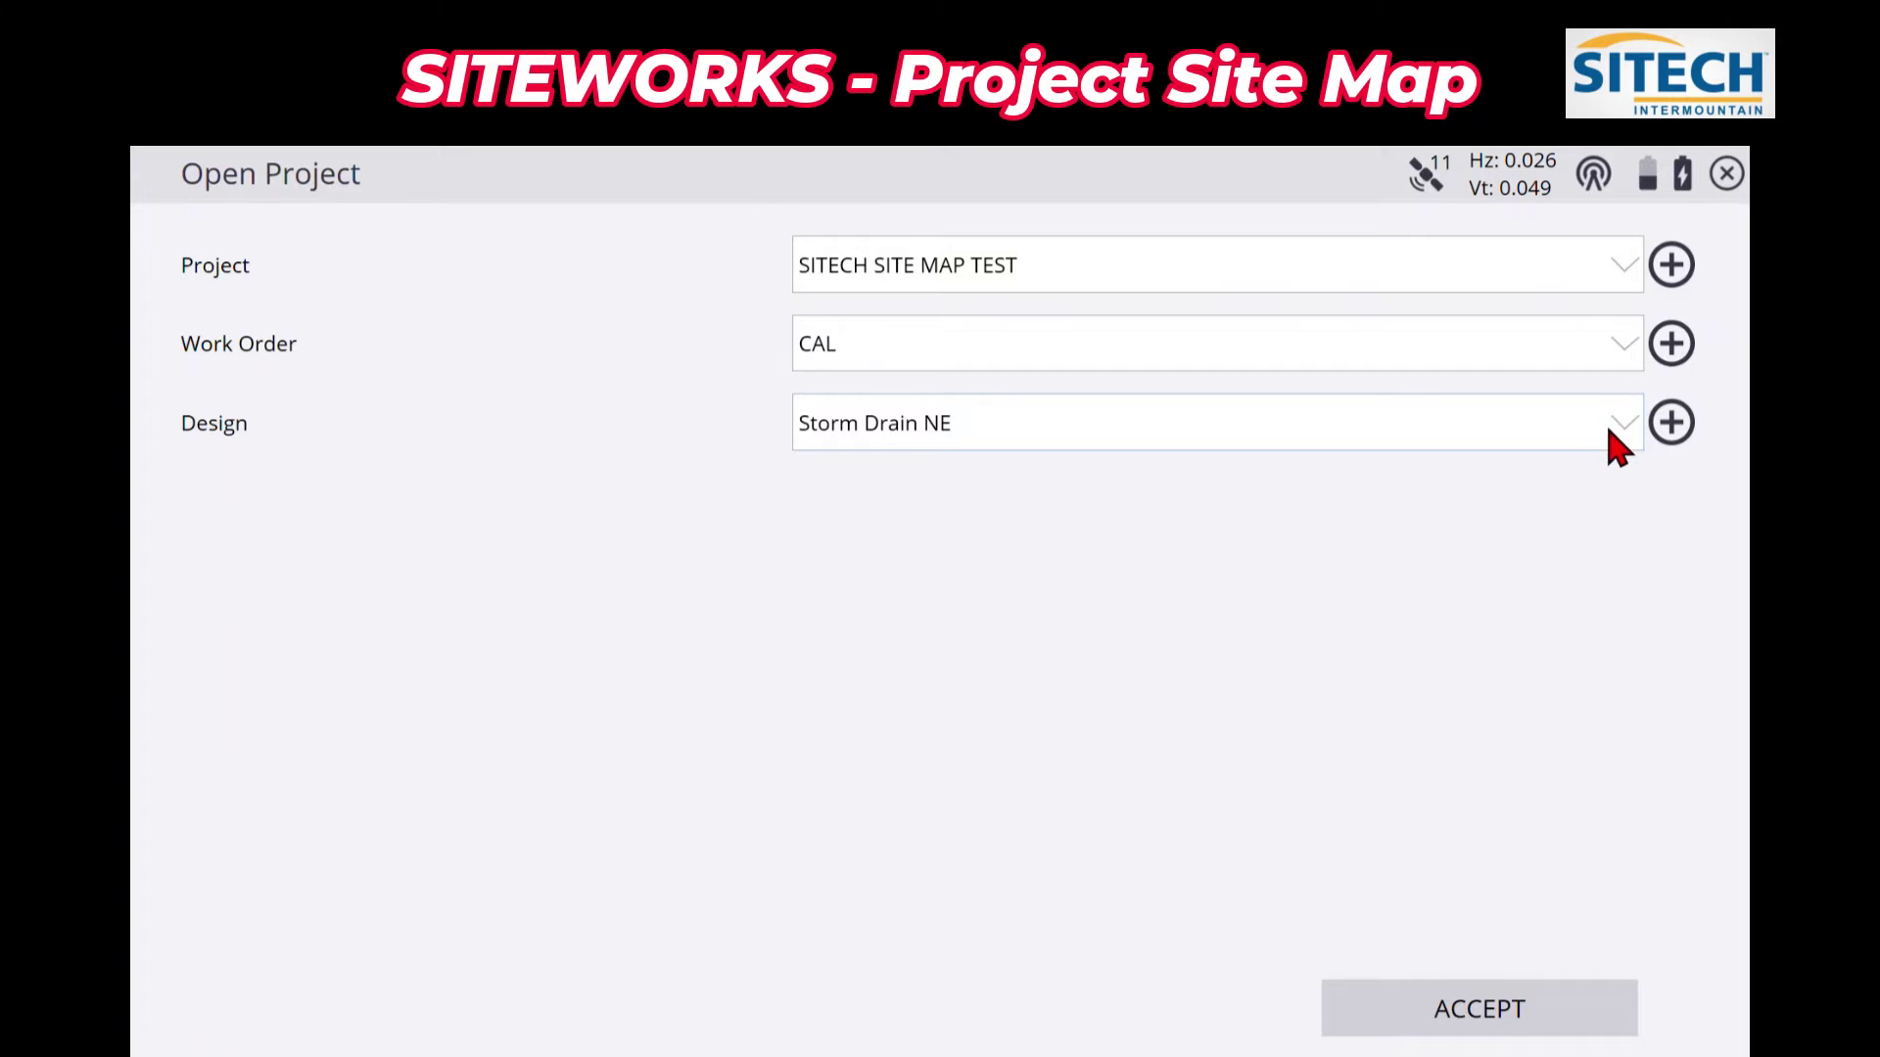
{"action": "left_click", "coordinate": [1418, 1016]}
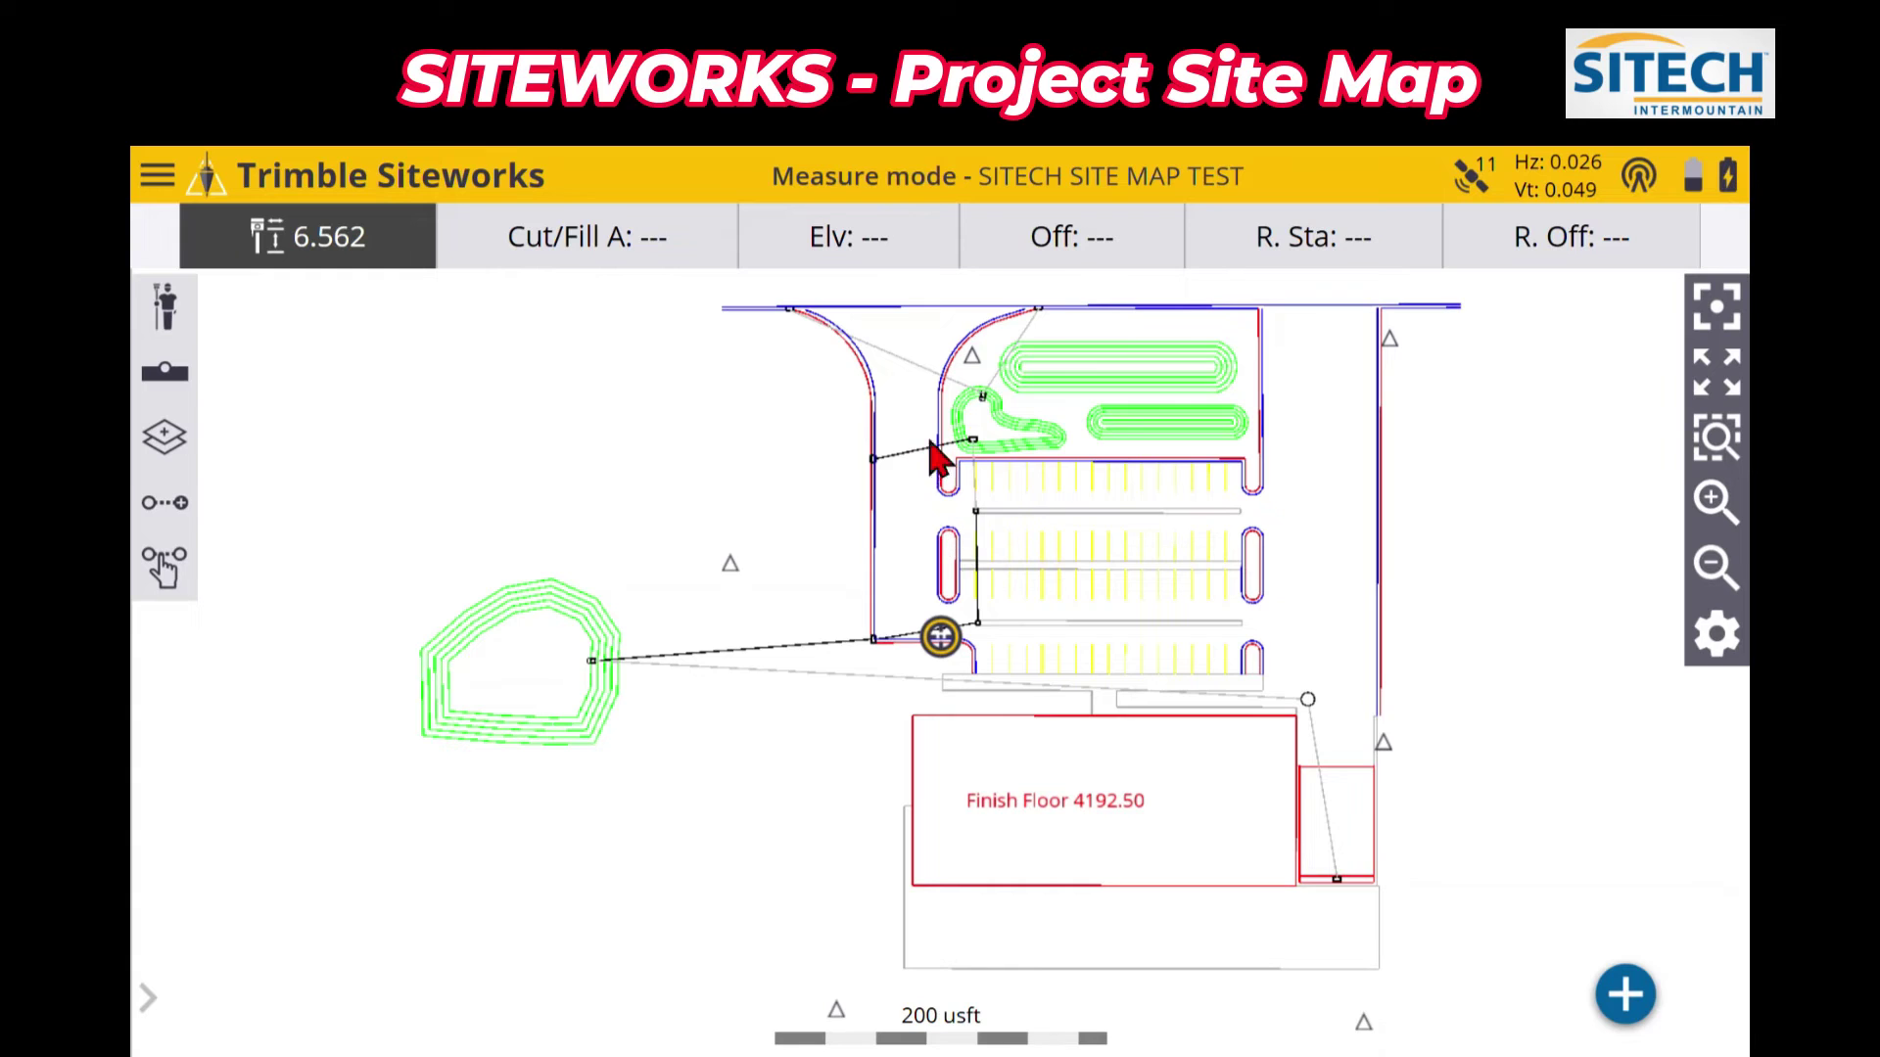
Step: Pan the site map slightly to view the Storm Drain NE linework
{"action": "left_click_drag", "start_coordinate": [1137, 614], "coordinate": [1064, 595]}
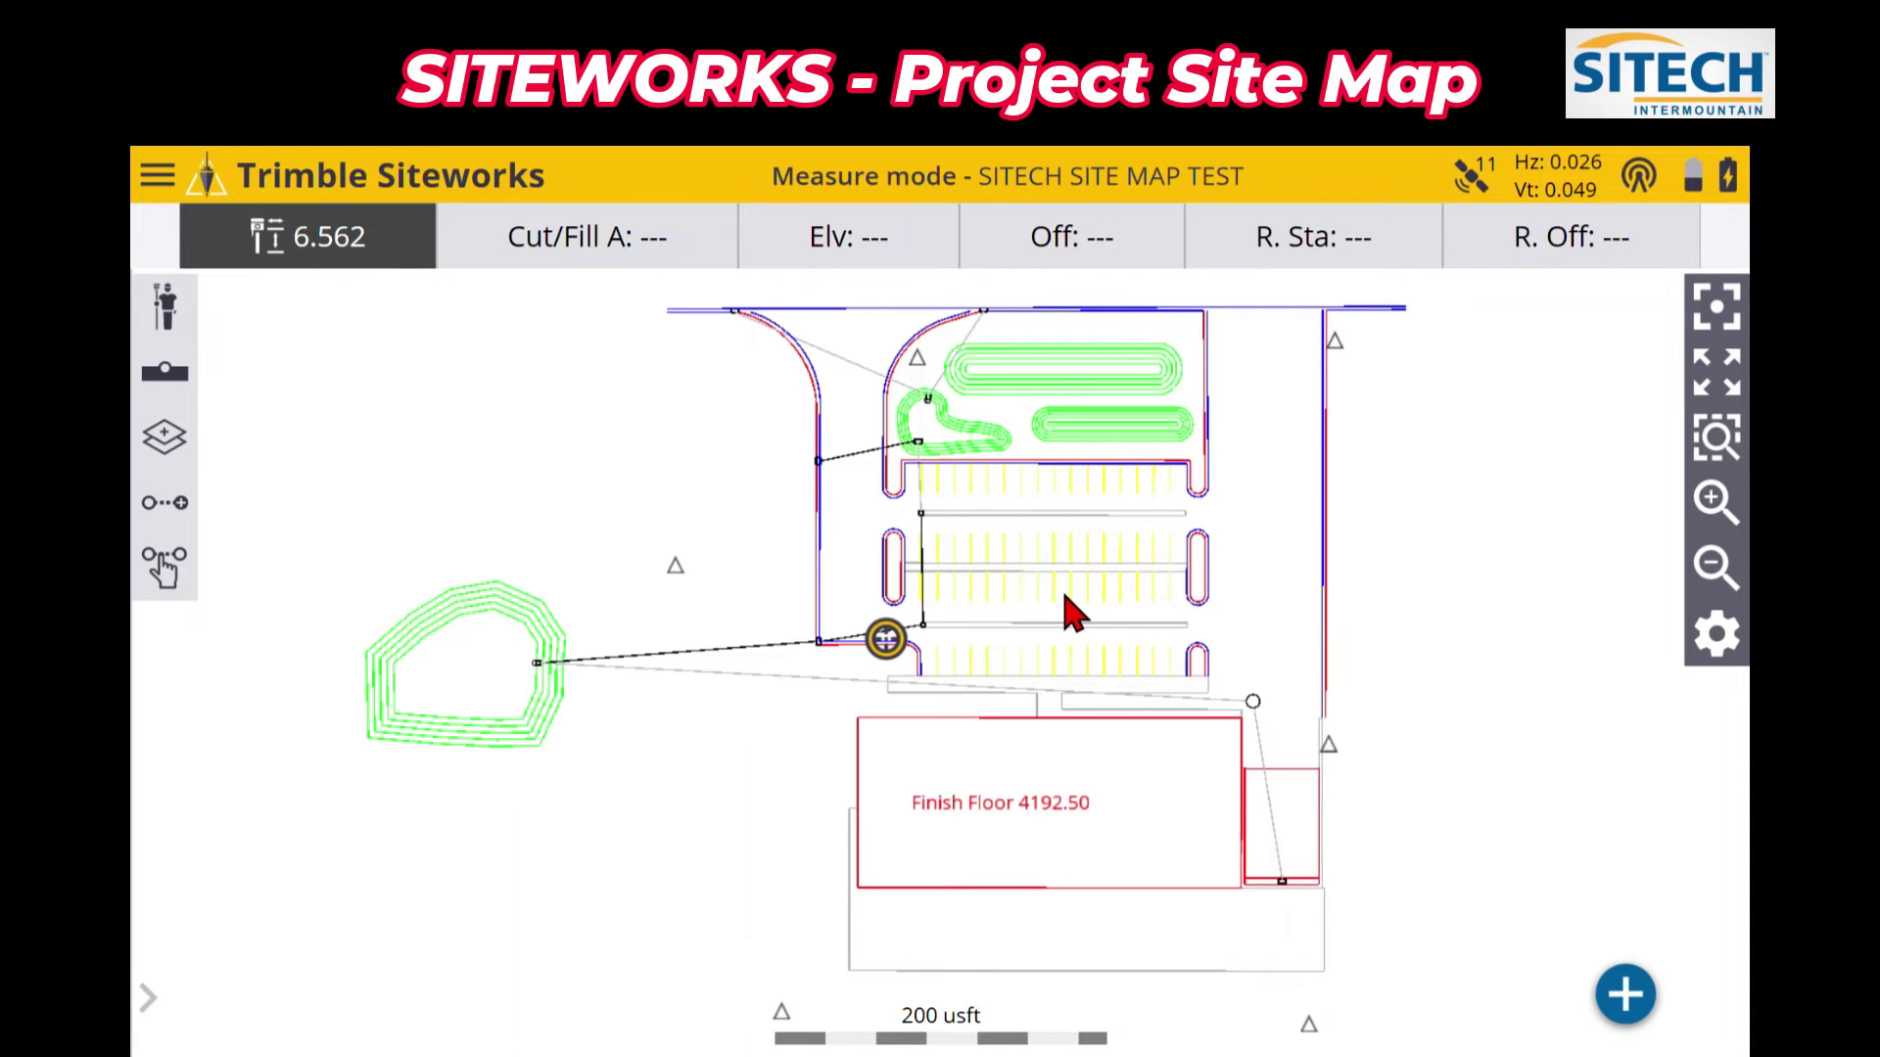
Step: Turn off the Project map in the Design display settings, leaving only the storm drain linework
{"action": "left_click", "coordinate": [1720, 635]}
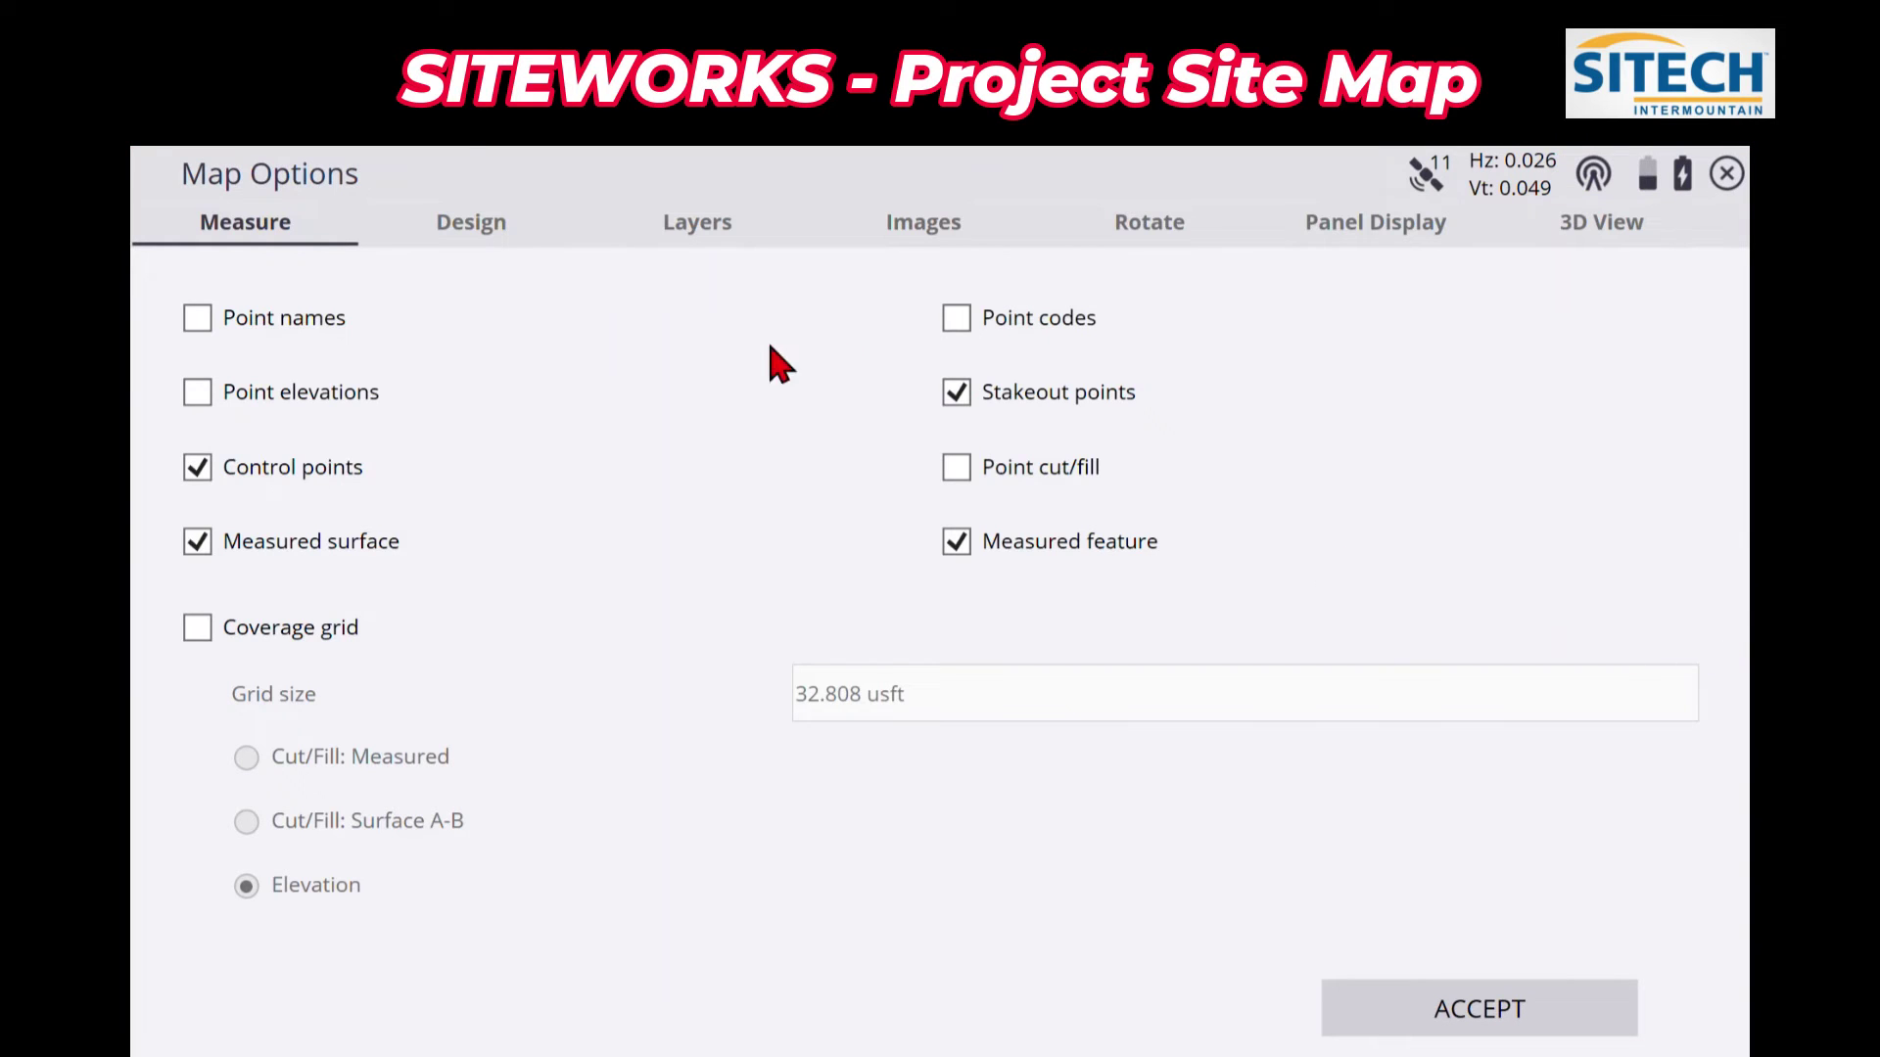
{"action": "left_click", "coordinate": [466, 235]}
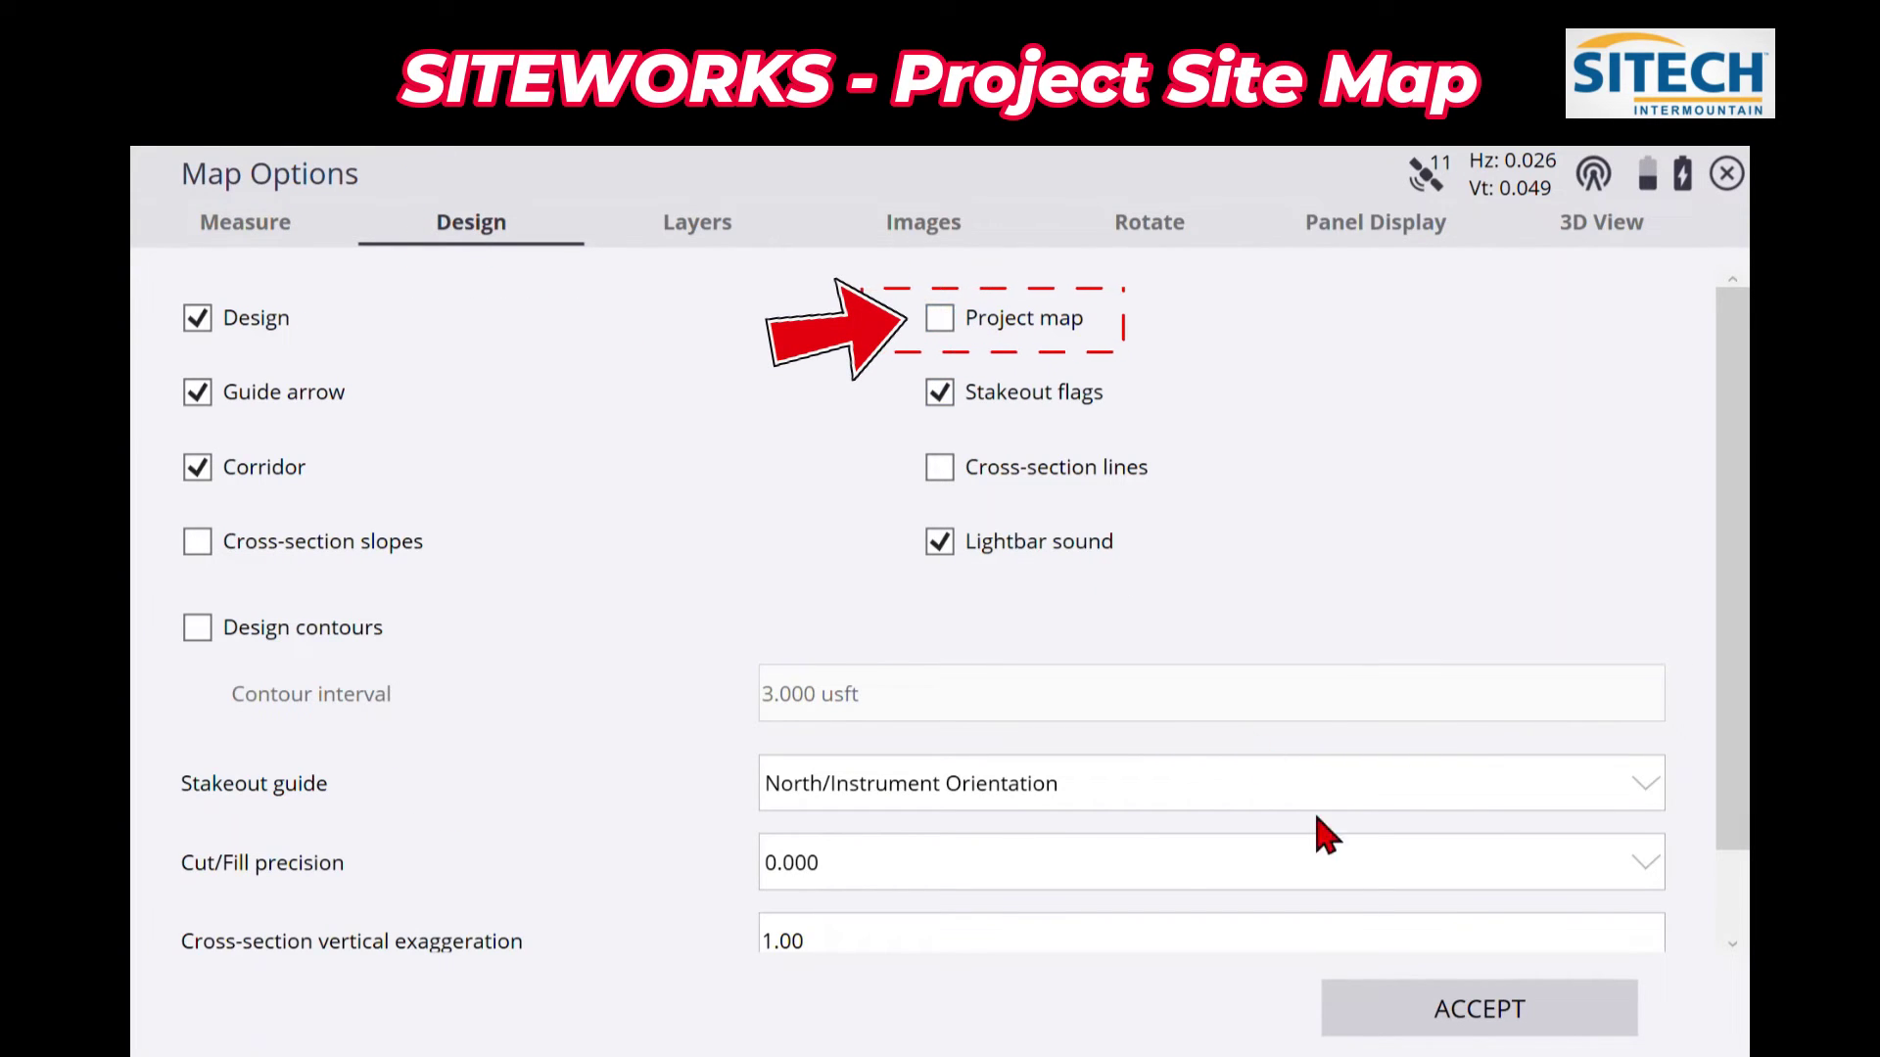
{"action": "left_click", "coordinate": [1432, 1014]}
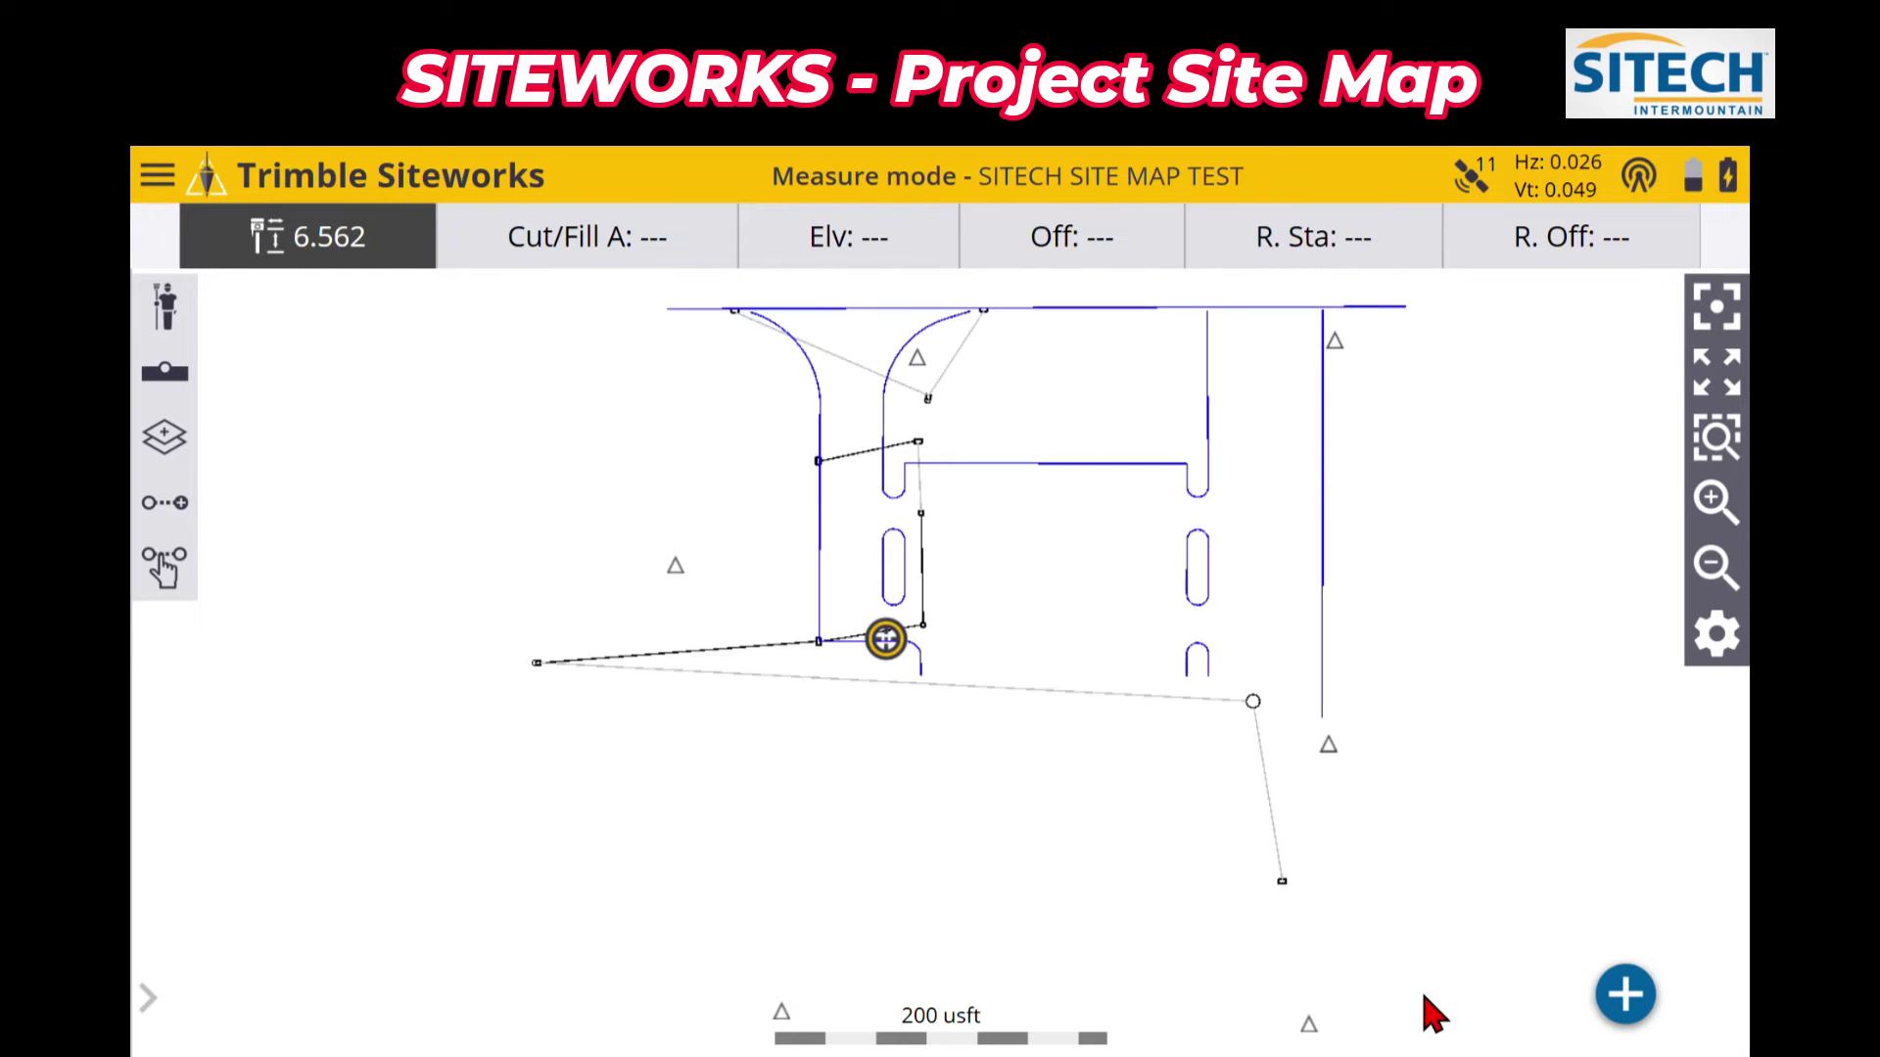
{"action": "left_click_drag", "start_coordinate": [1156, 659], "coordinate": [1137, 707]}
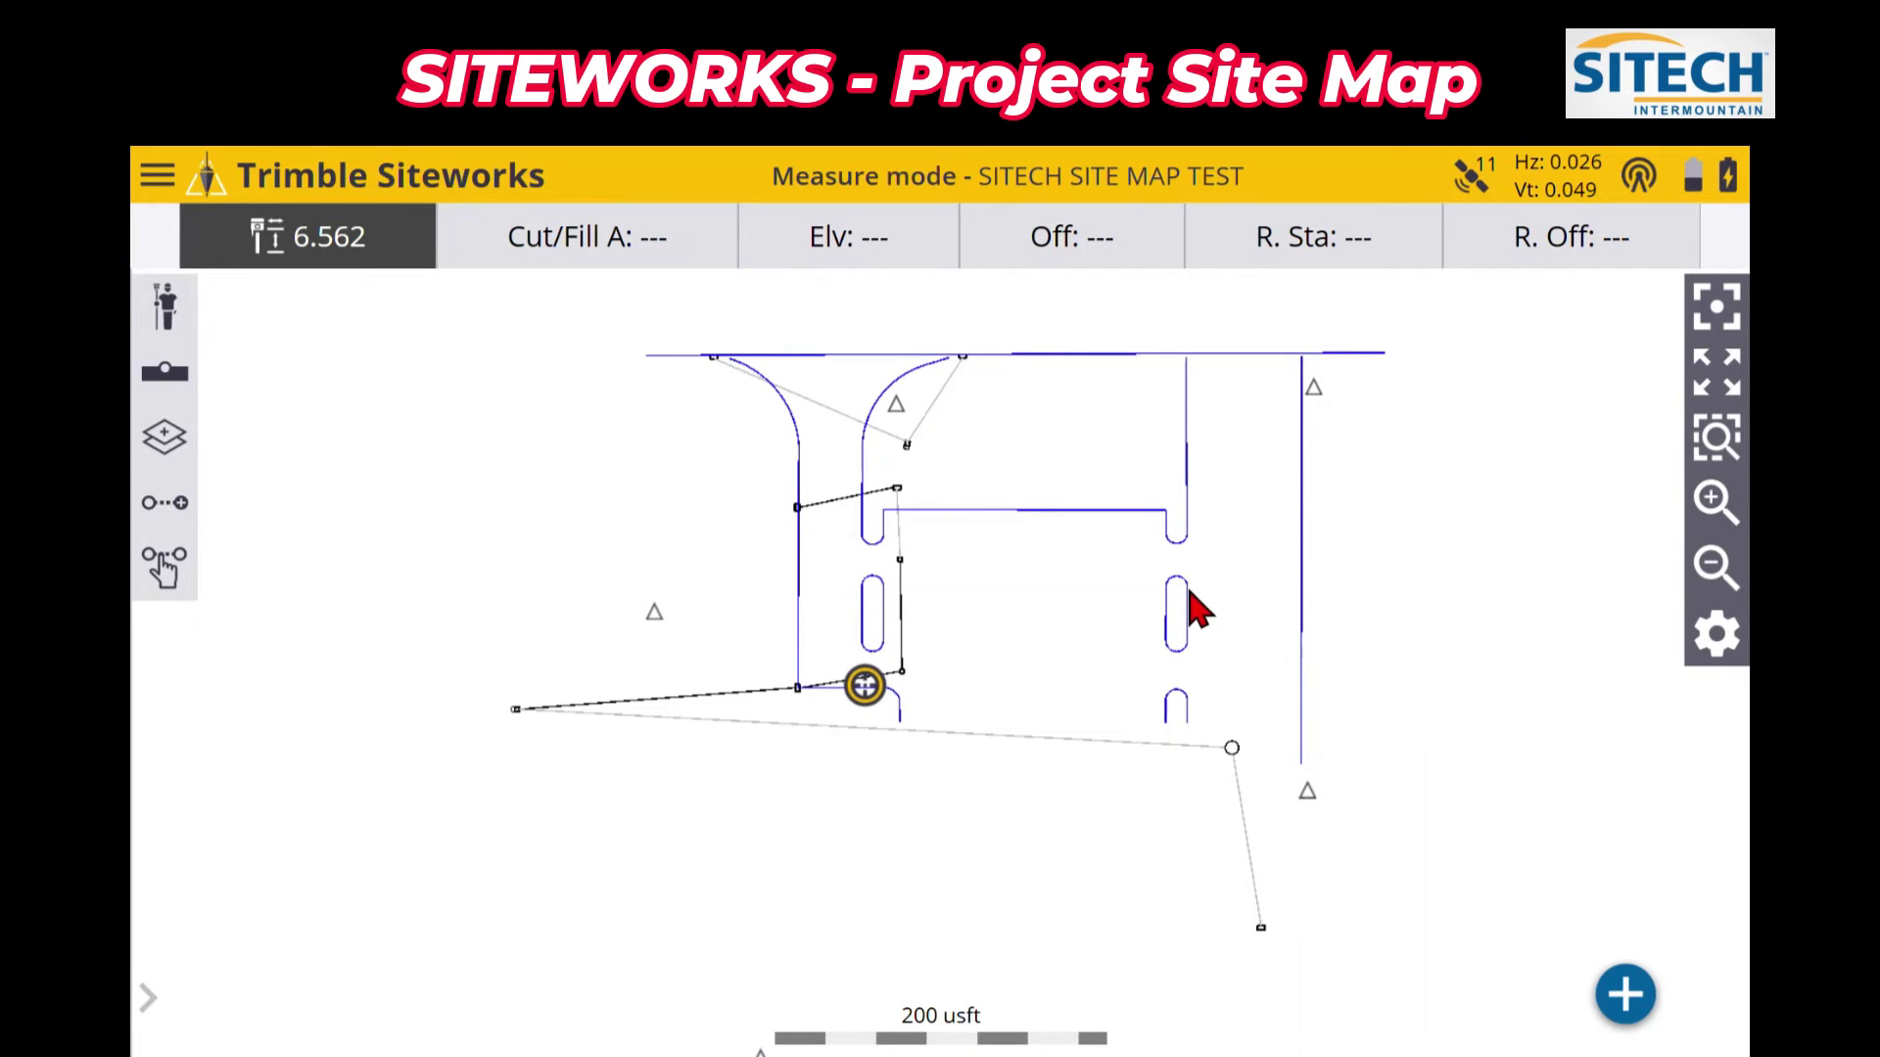
Step: Briefly stake the EOP line, then return to Measure mode and bring up map options
{"action": "left_click", "coordinate": [1196, 611]}
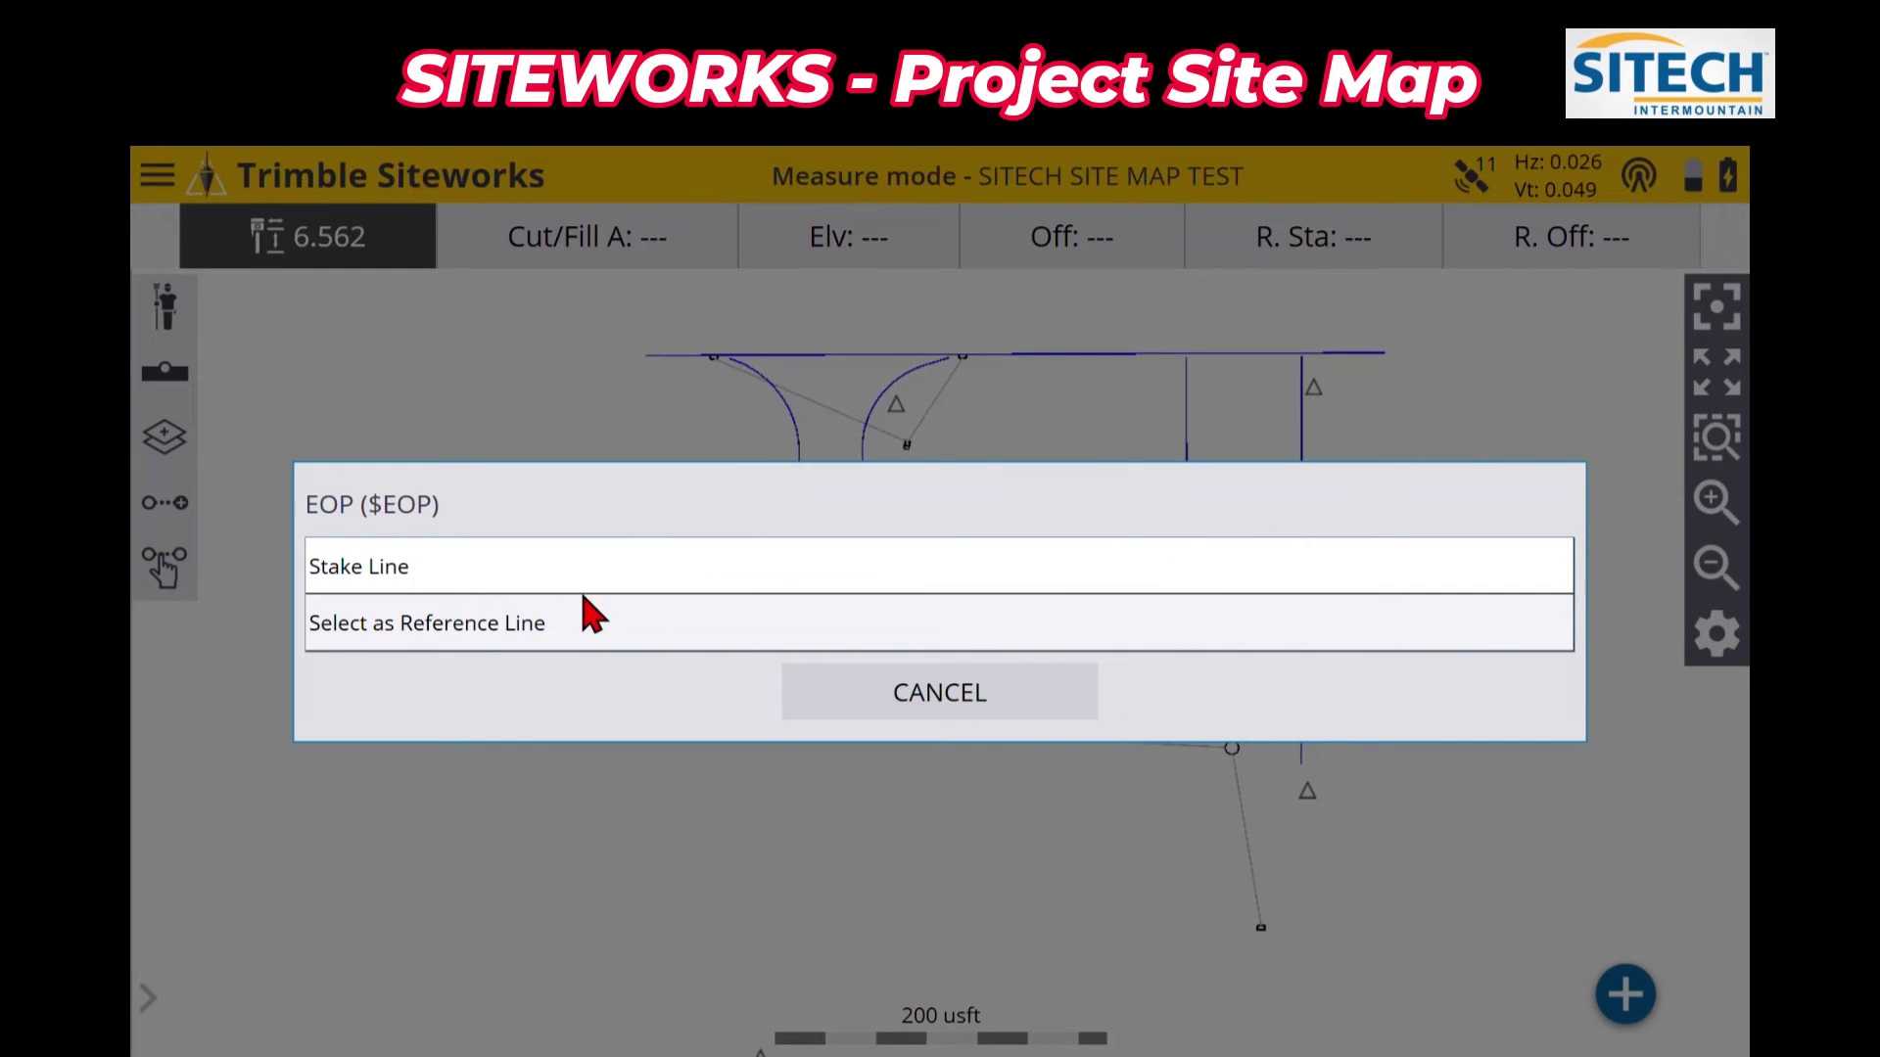
{"action": "left_click", "coordinate": [457, 578]}
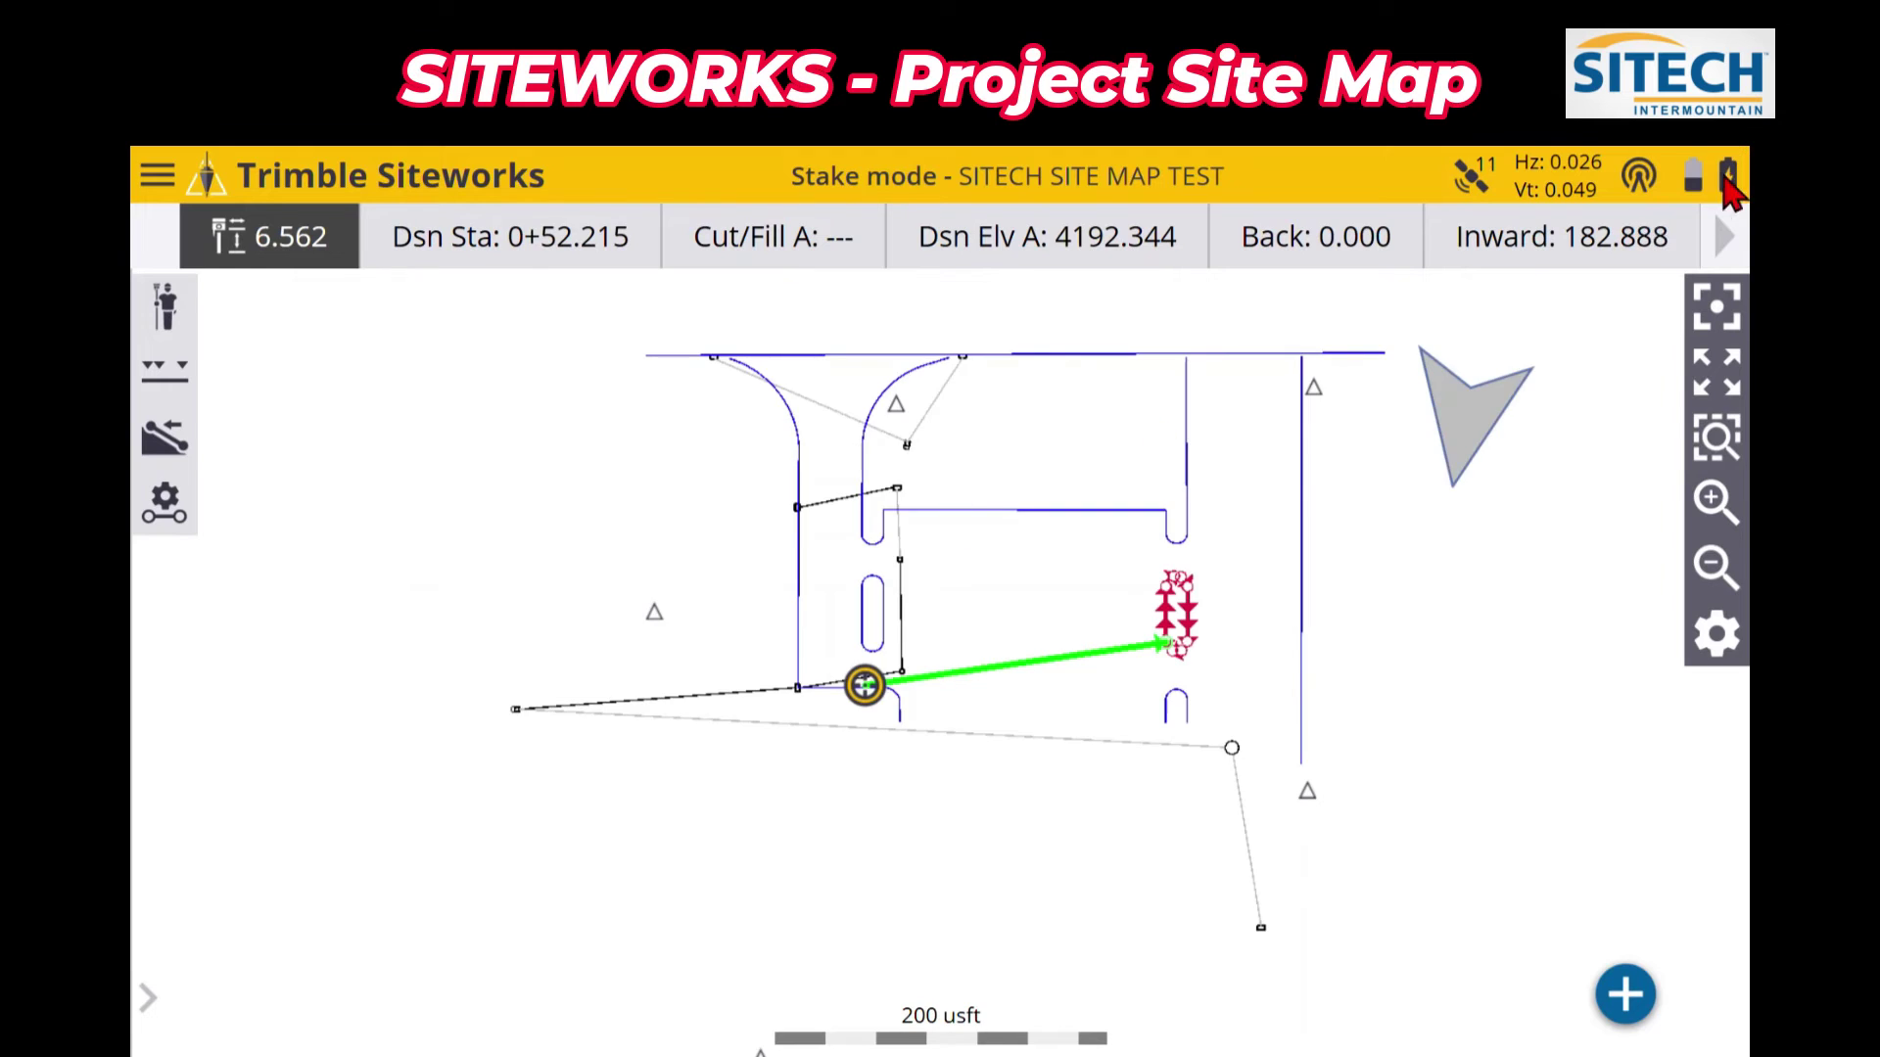
{"action": "left_click", "coordinate": [161, 181]}
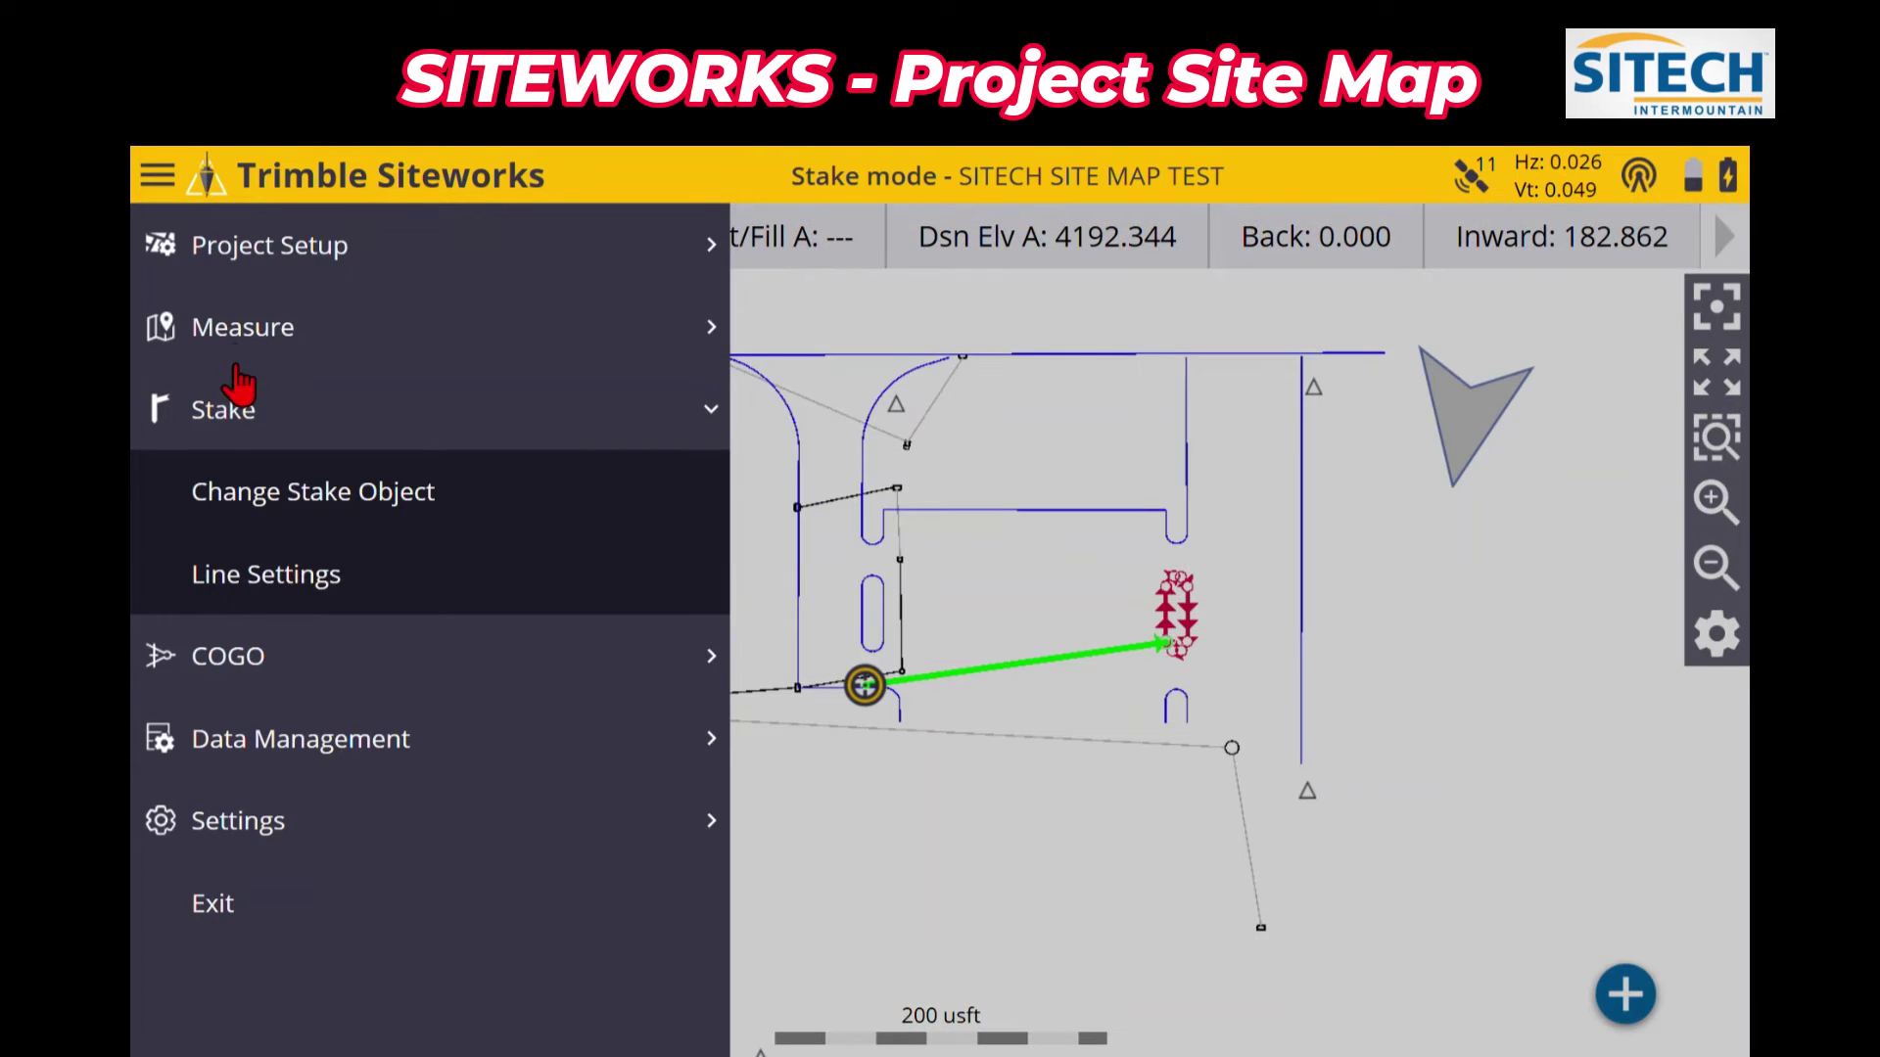
{"action": "left_click", "coordinate": [245, 353]}
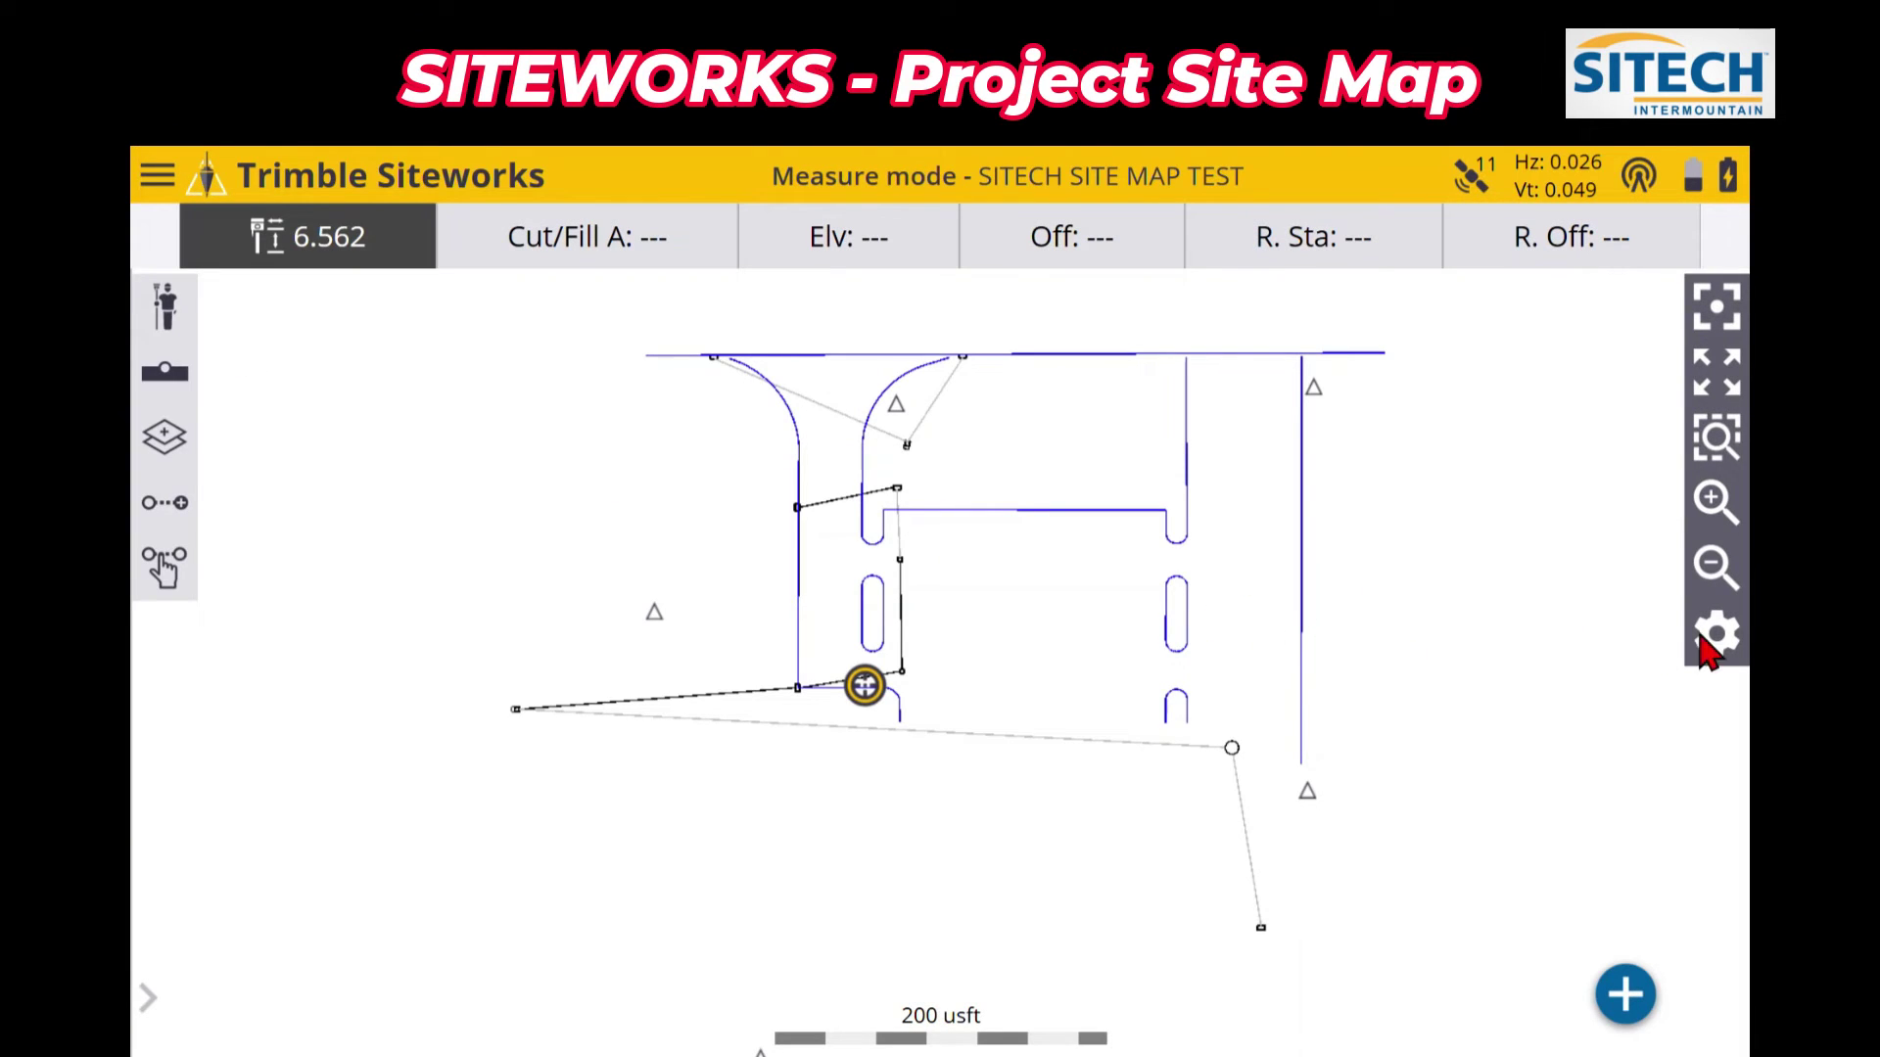
{"action": "left_click", "coordinate": [1715, 637]}
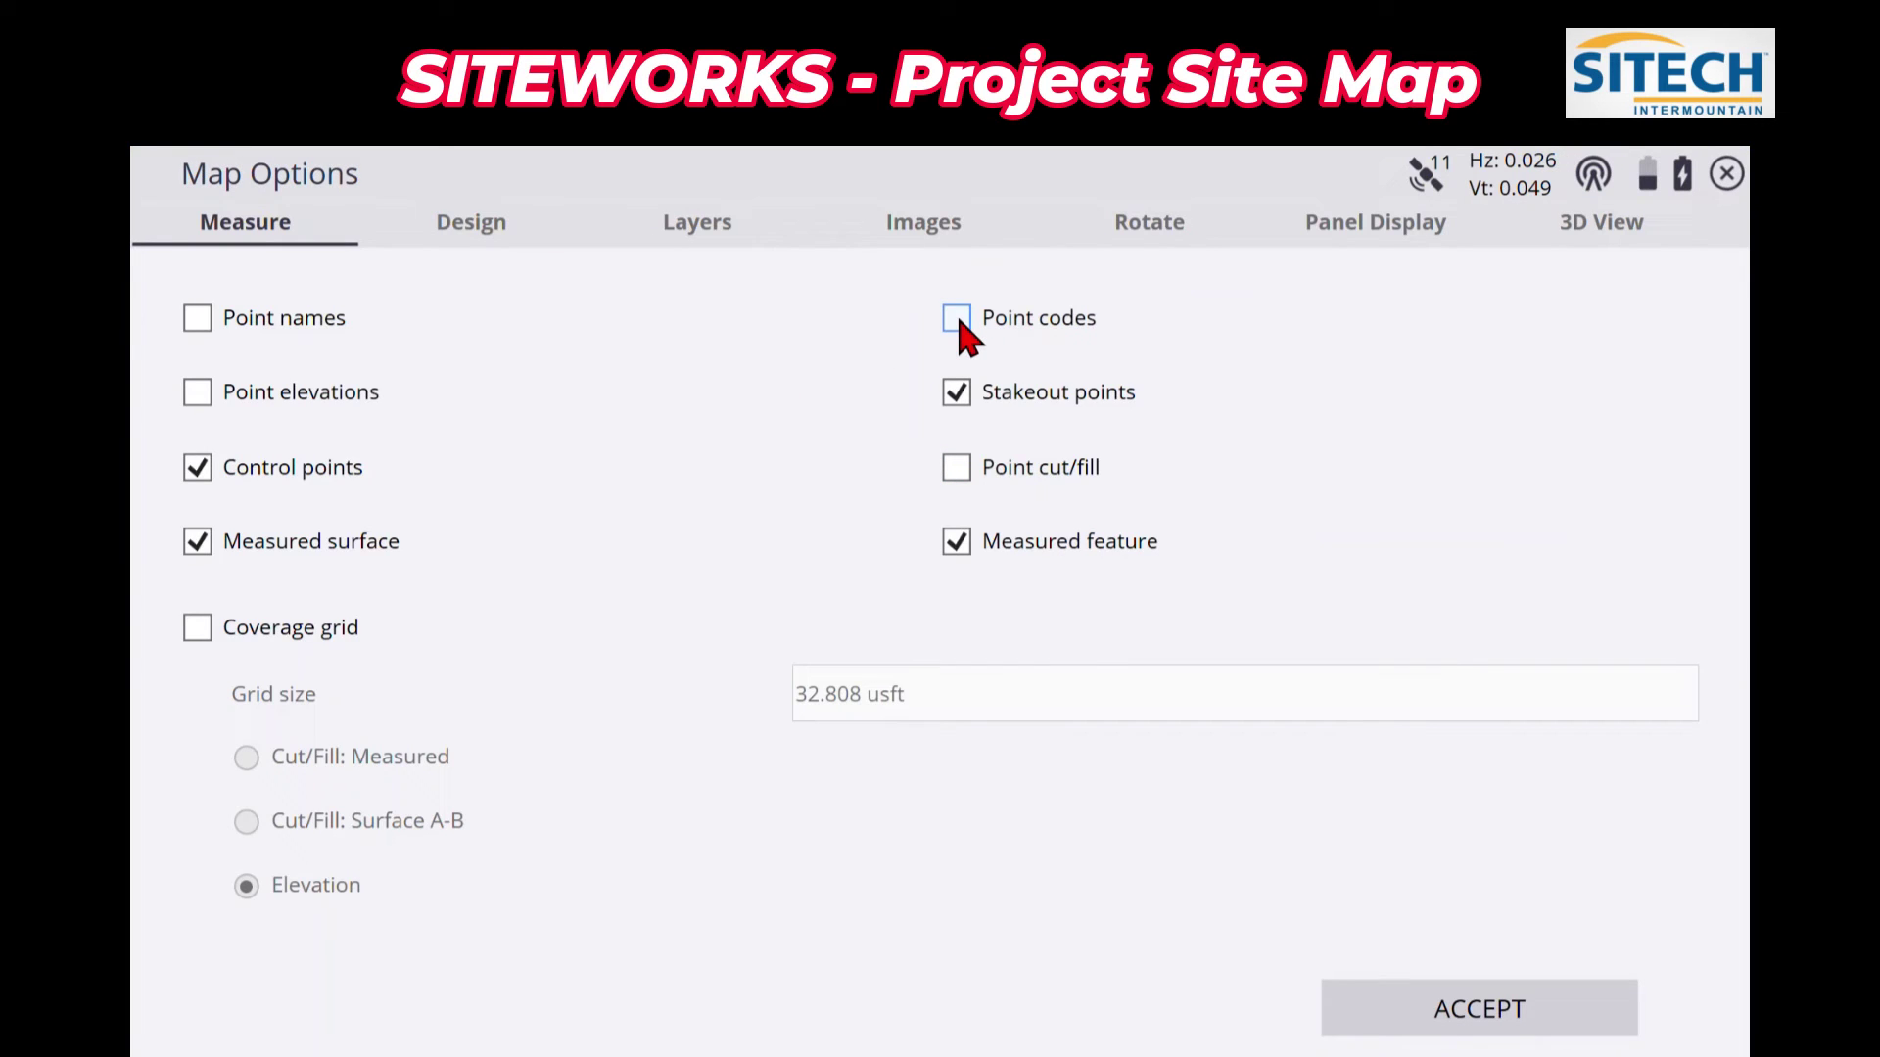
Step: Turn the Project map back on in the Design display settings and accept
{"action": "left_click", "coordinate": [464, 225]}
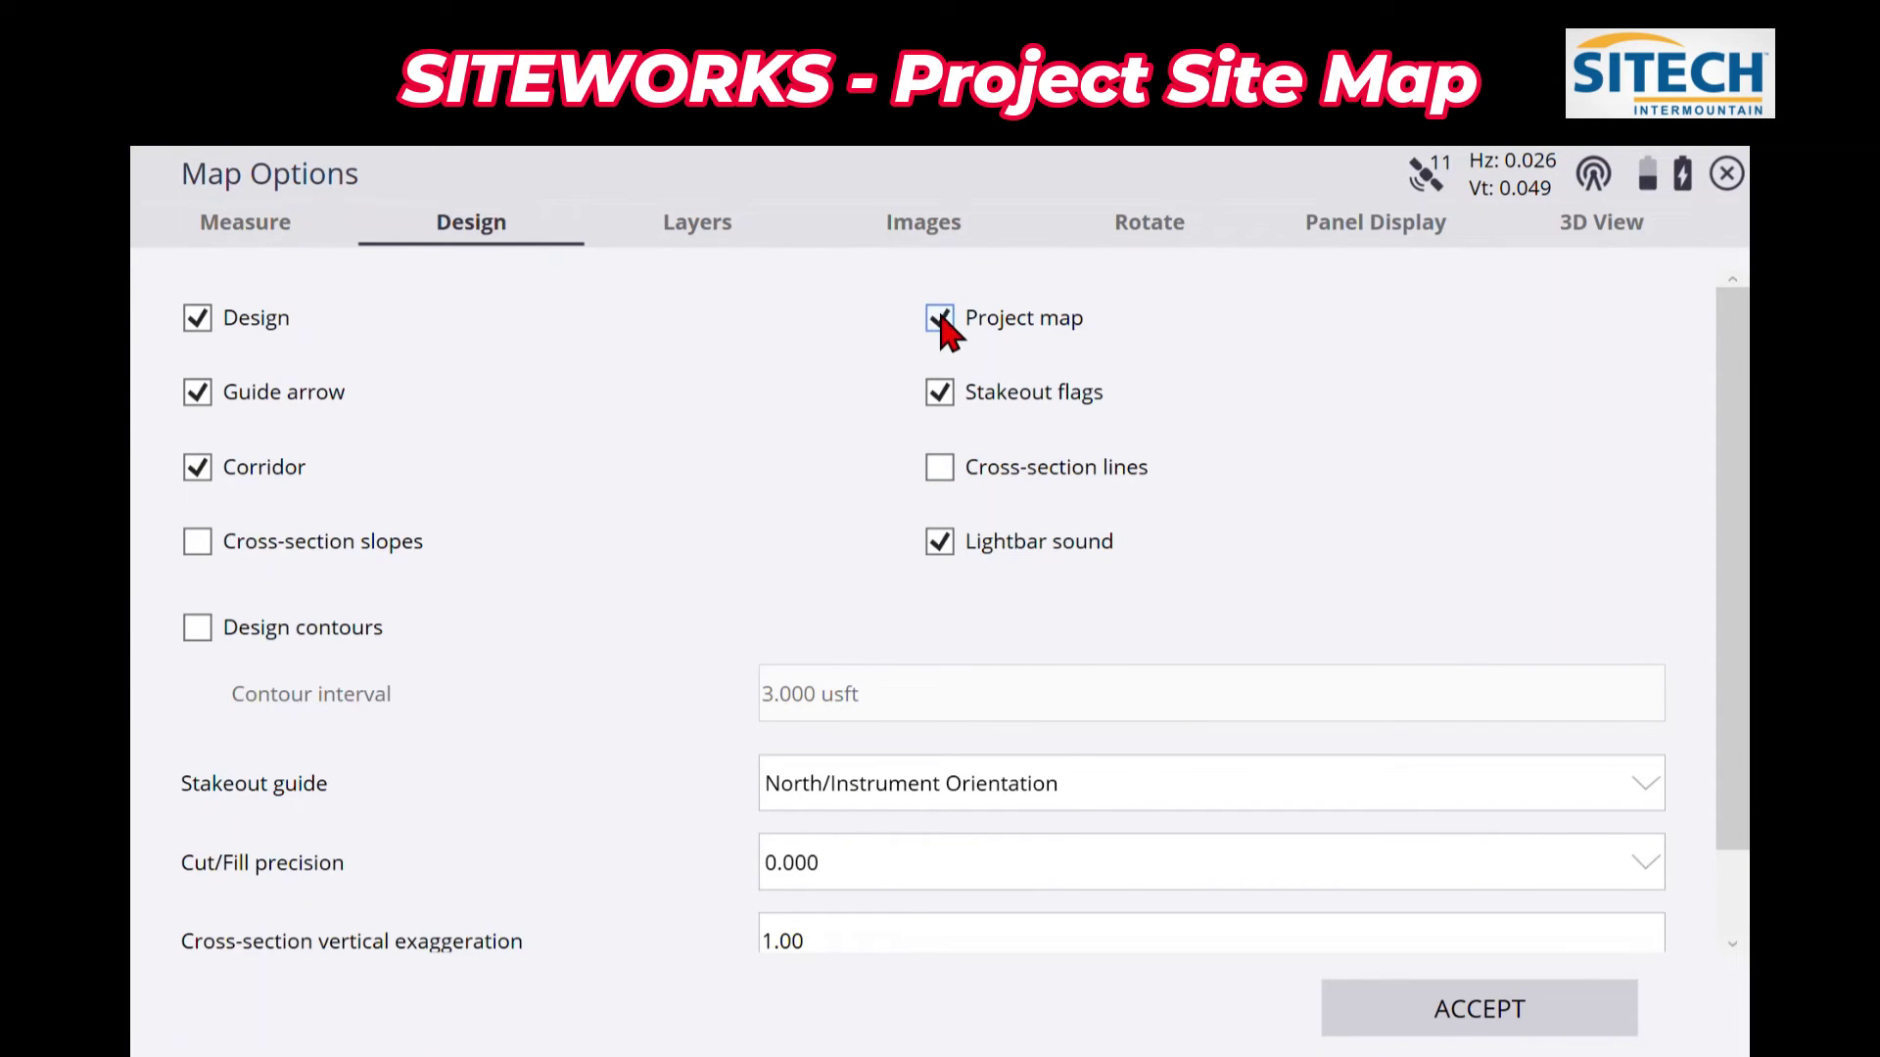
{"action": "left_click", "coordinate": [1465, 1023]}
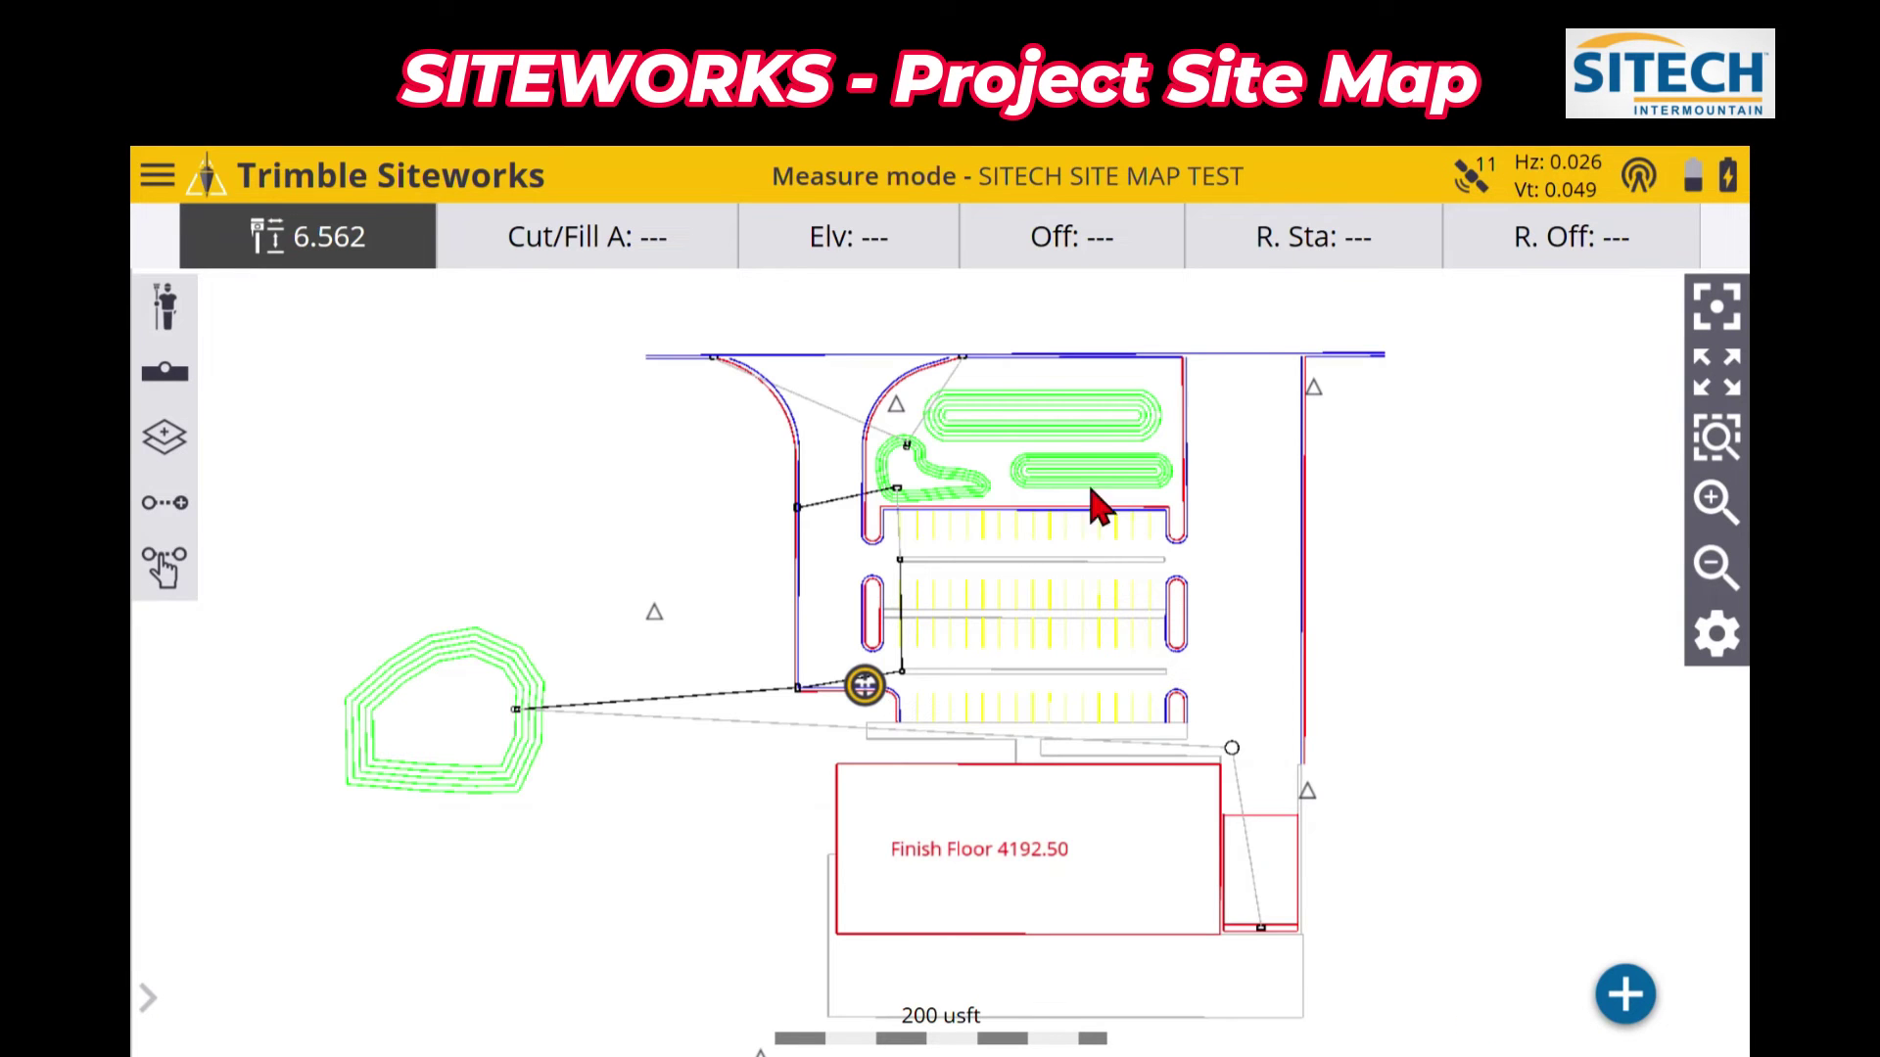
{"action": "left_click", "coordinate": [1188, 420]}
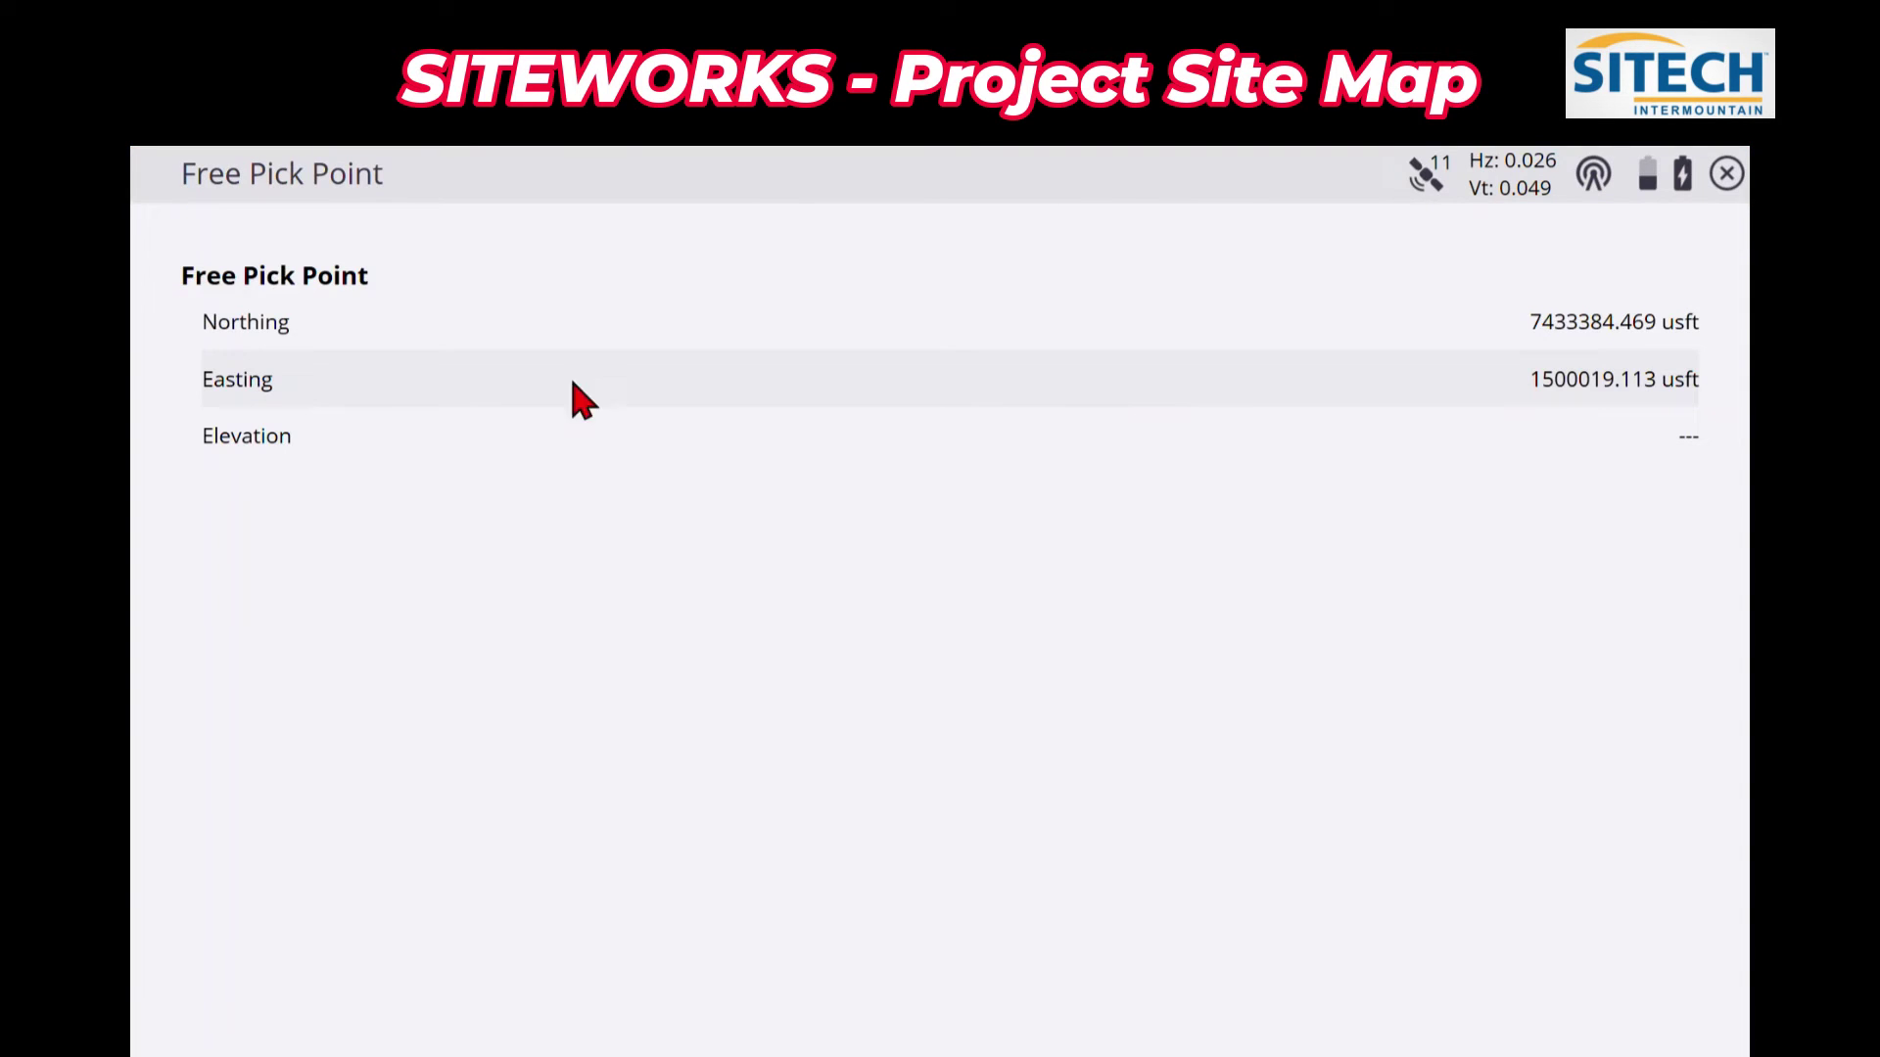
{"action": "left_click", "coordinate": [1726, 174]}
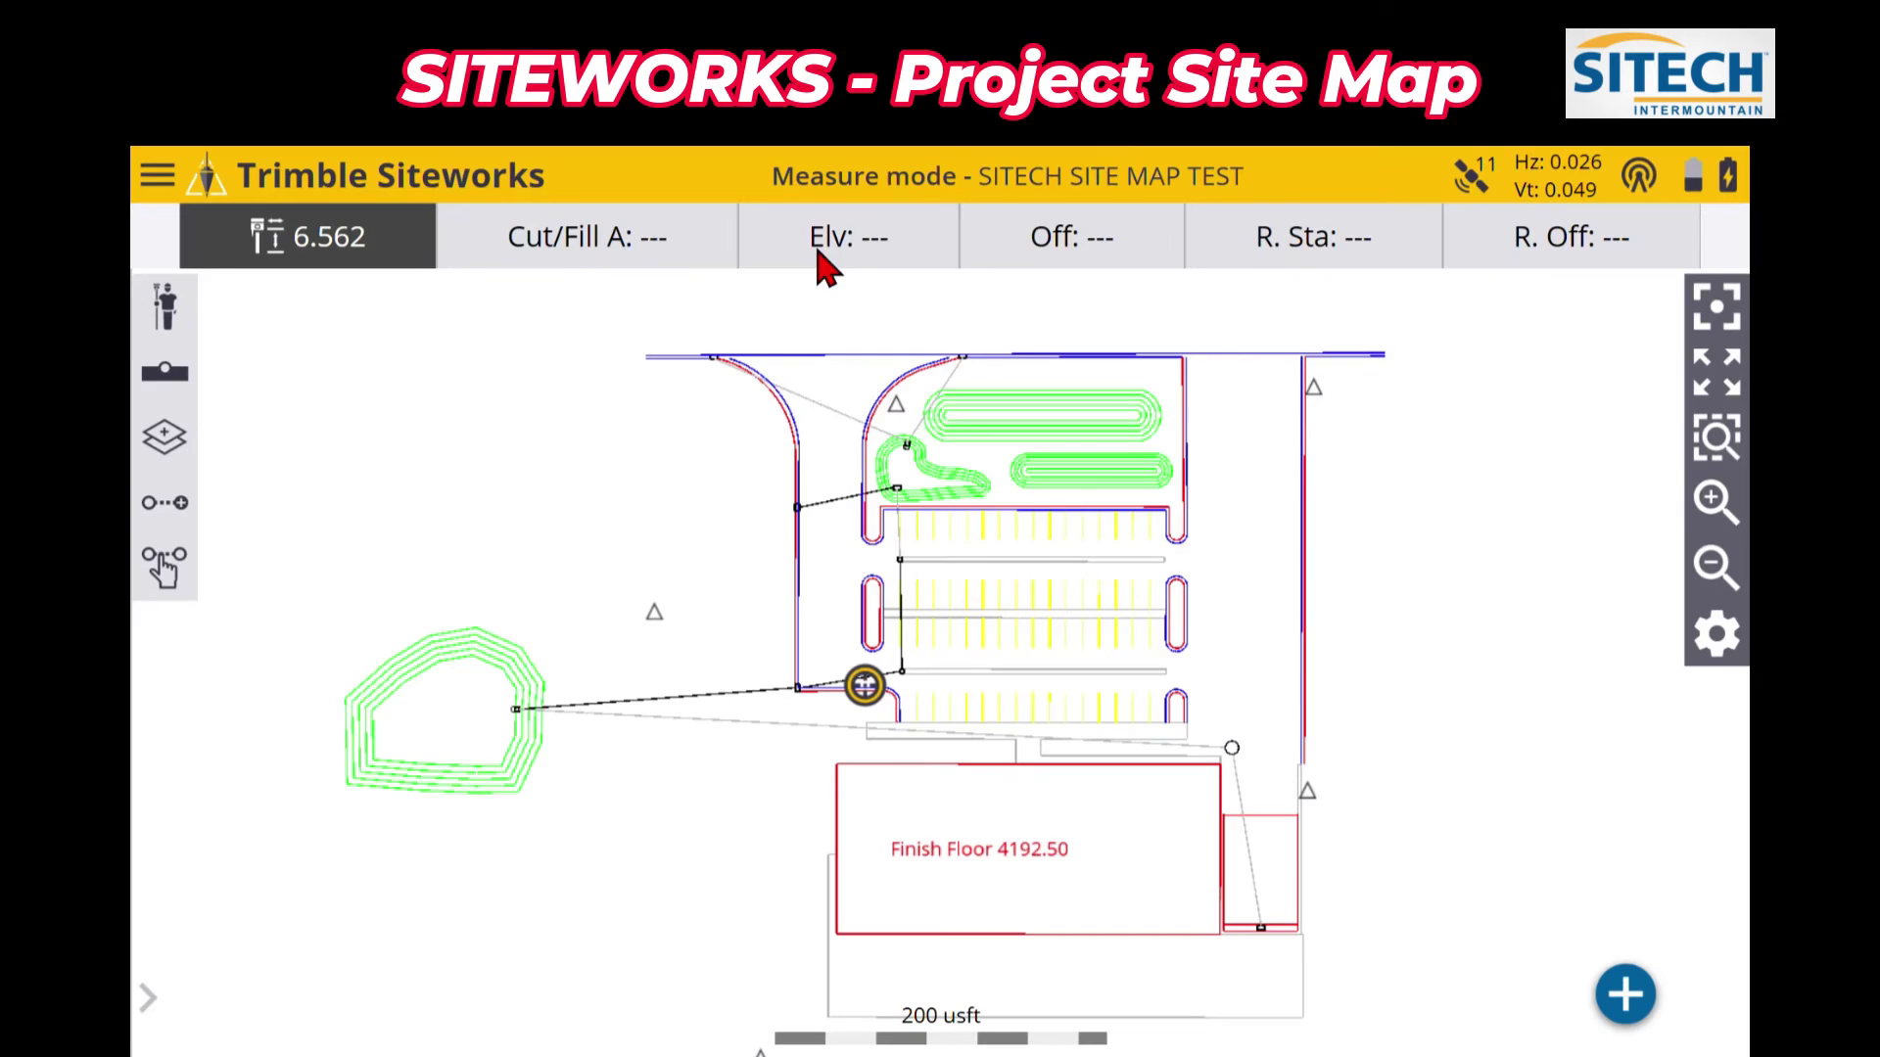
{"action": "left_click_drag", "start_coordinate": [1078, 898], "coordinate": [1065, 725]}
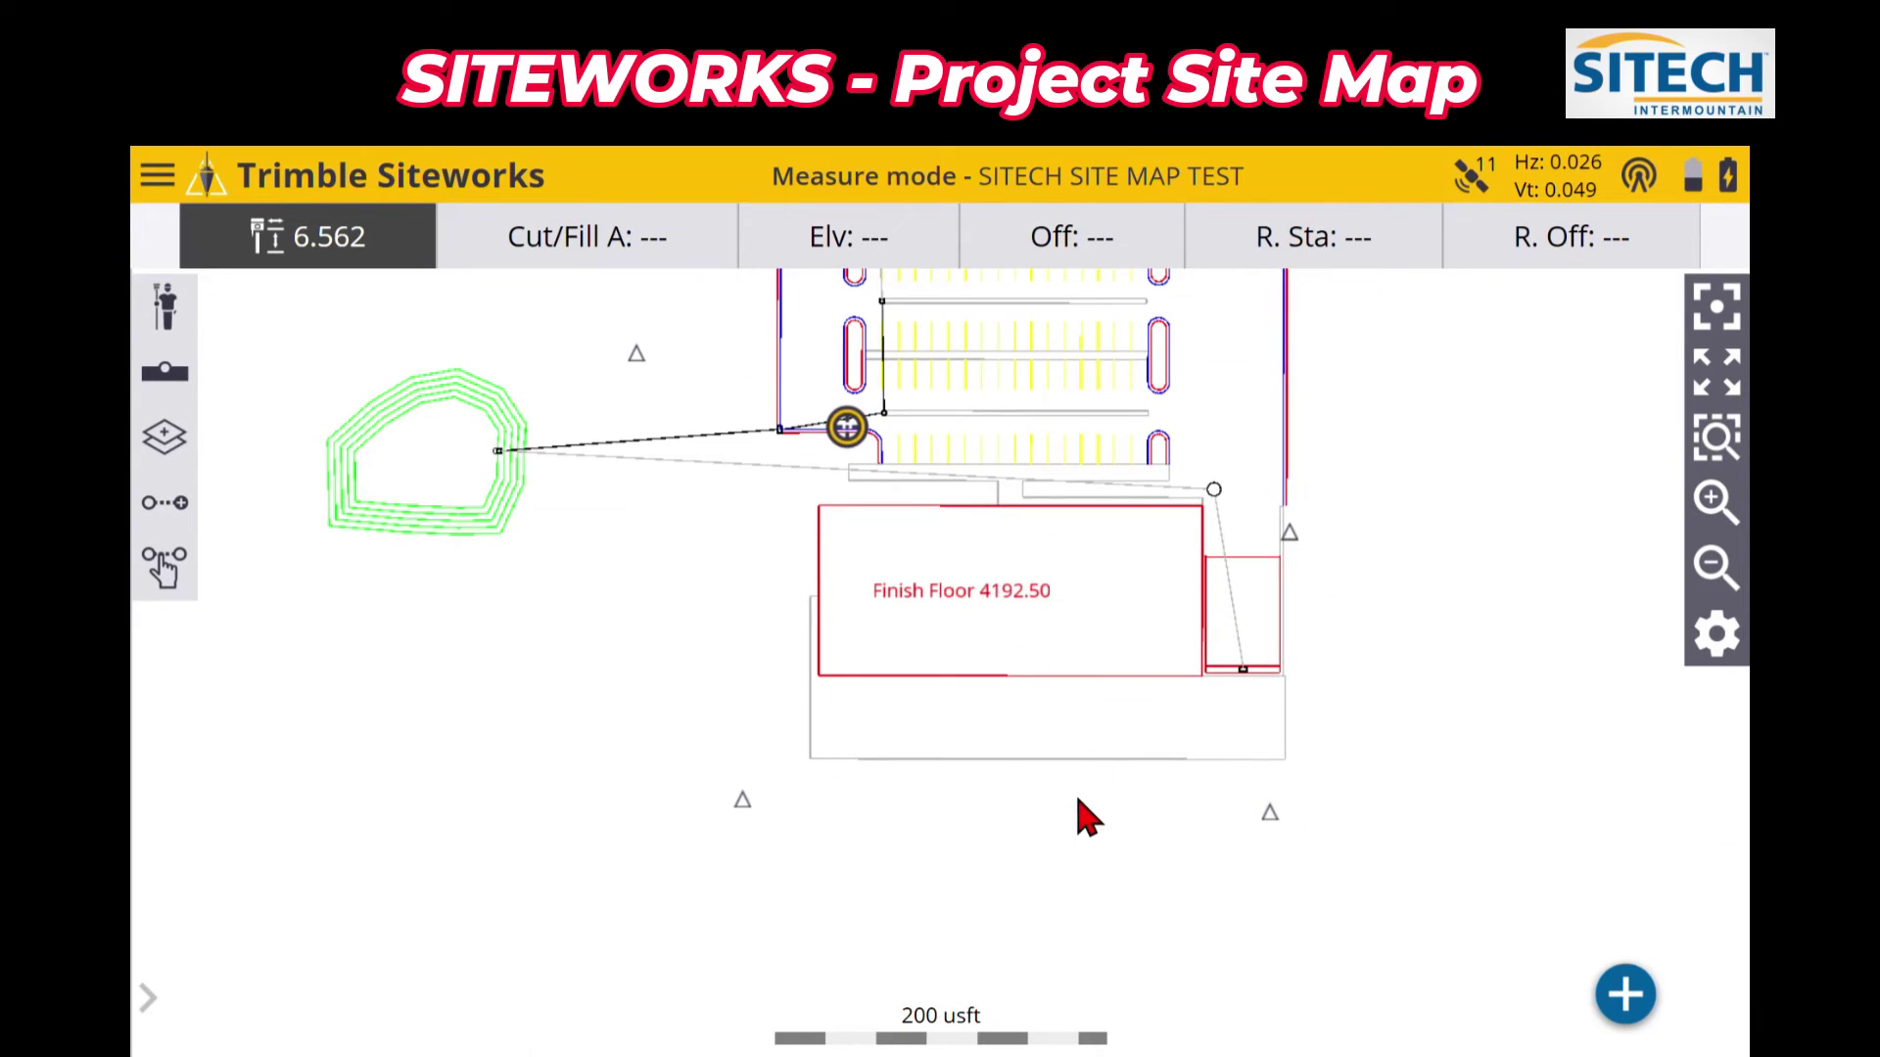
{"action": "left_click", "coordinate": [1066, 763]}
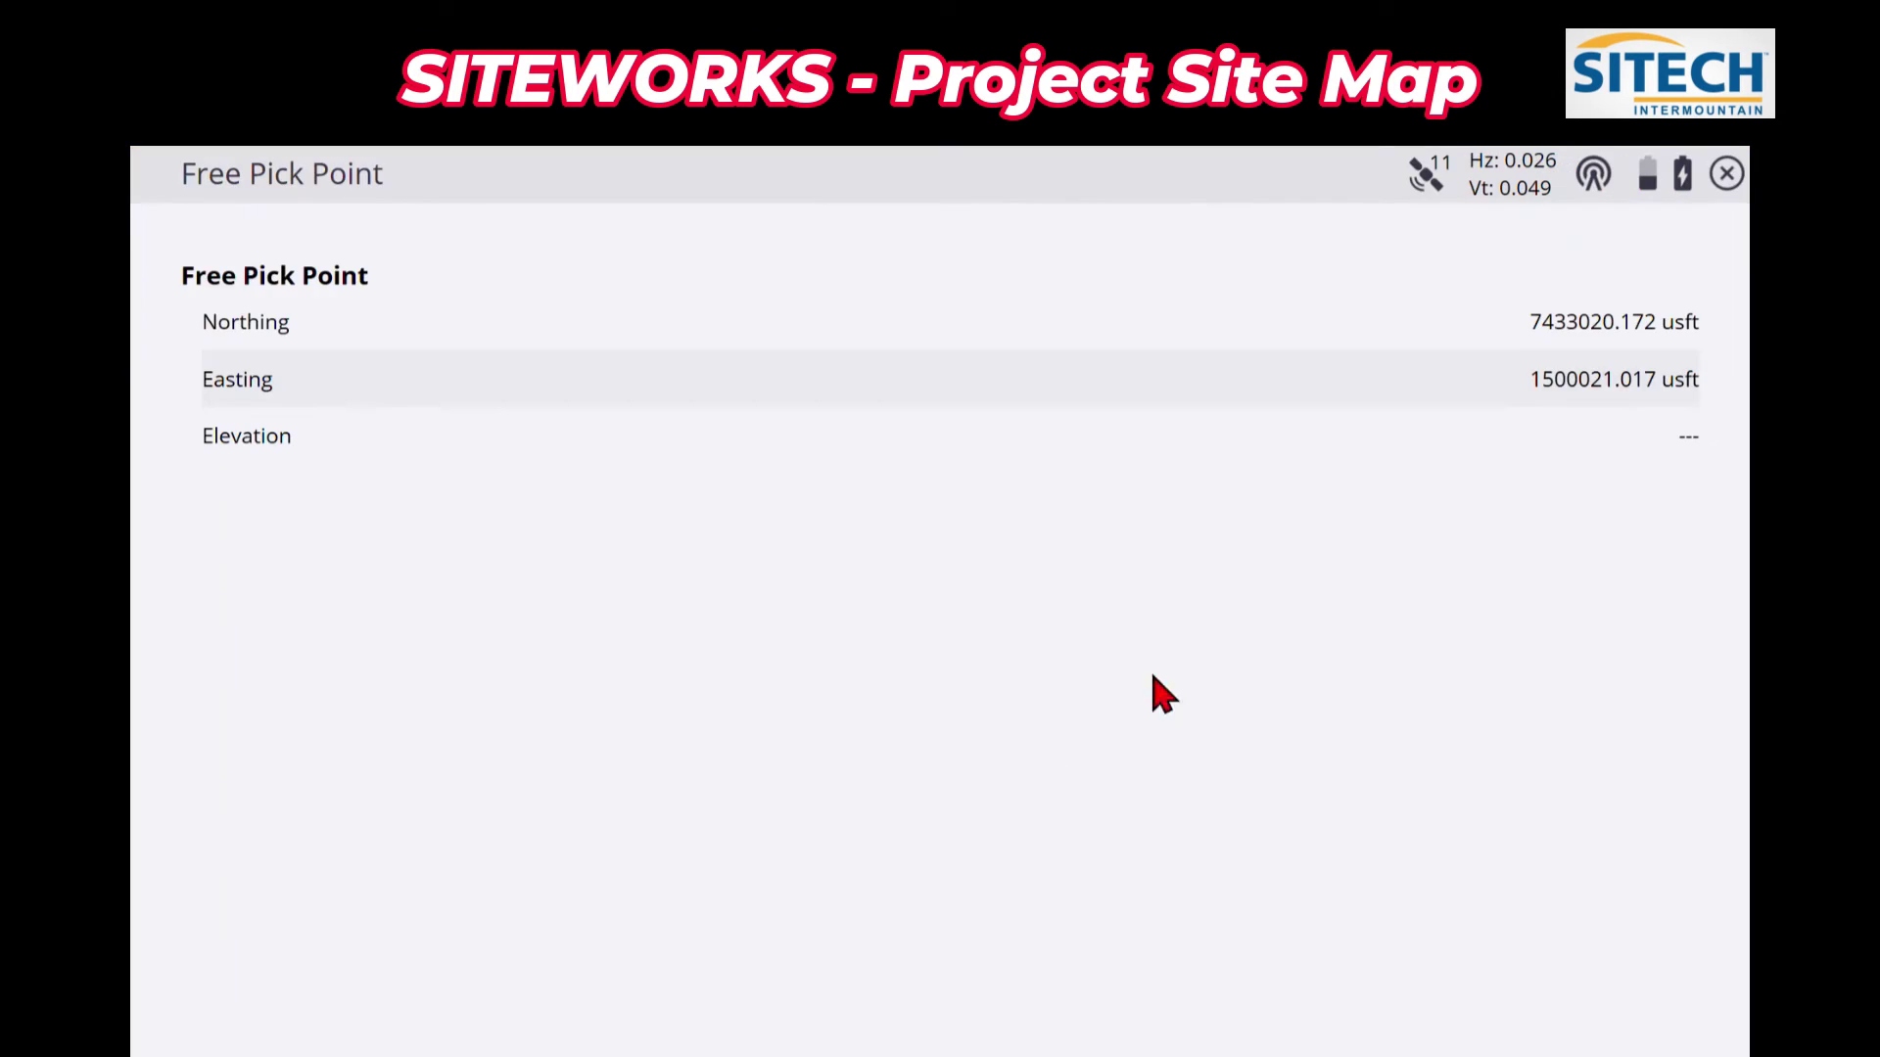
{"action": "left_click", "coordinate": [1726, 174]}
{"action": "left_click", "coordinate": [1091, 679]}
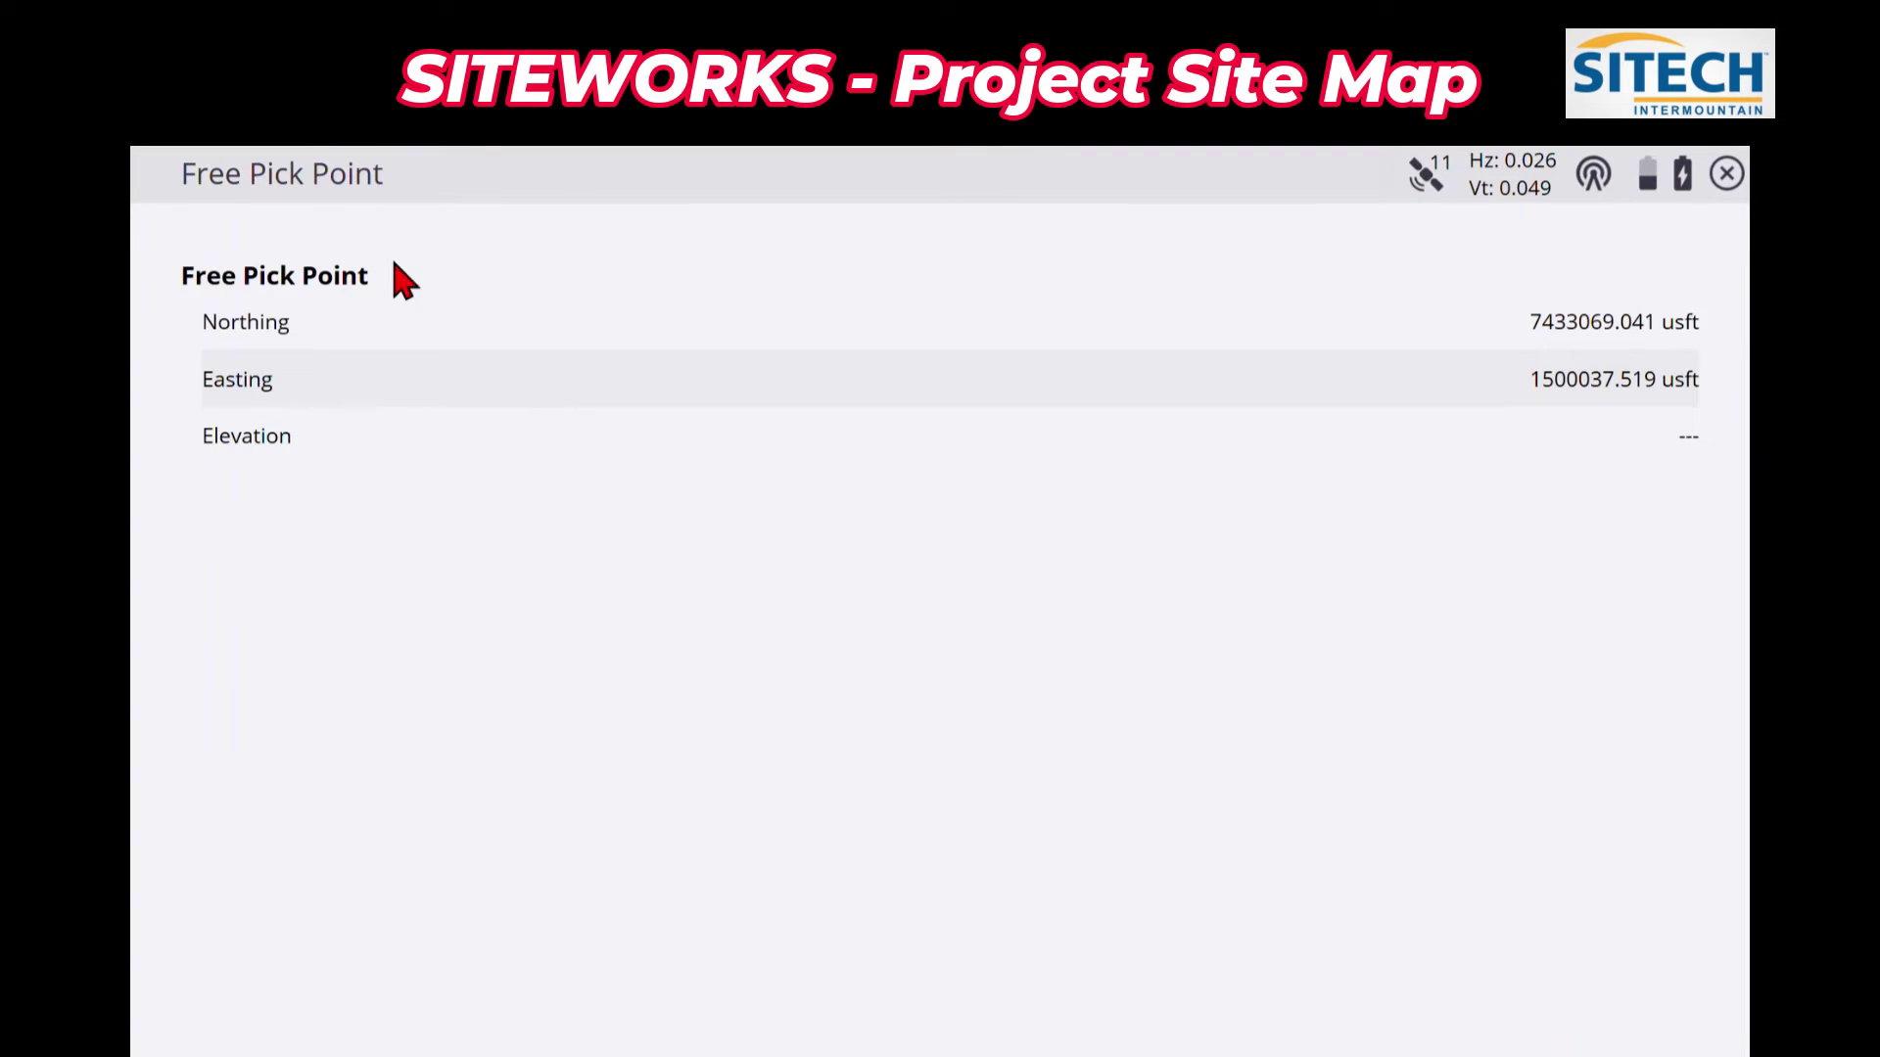
{"action": "left_click", "coordinate": [1735, 181]}
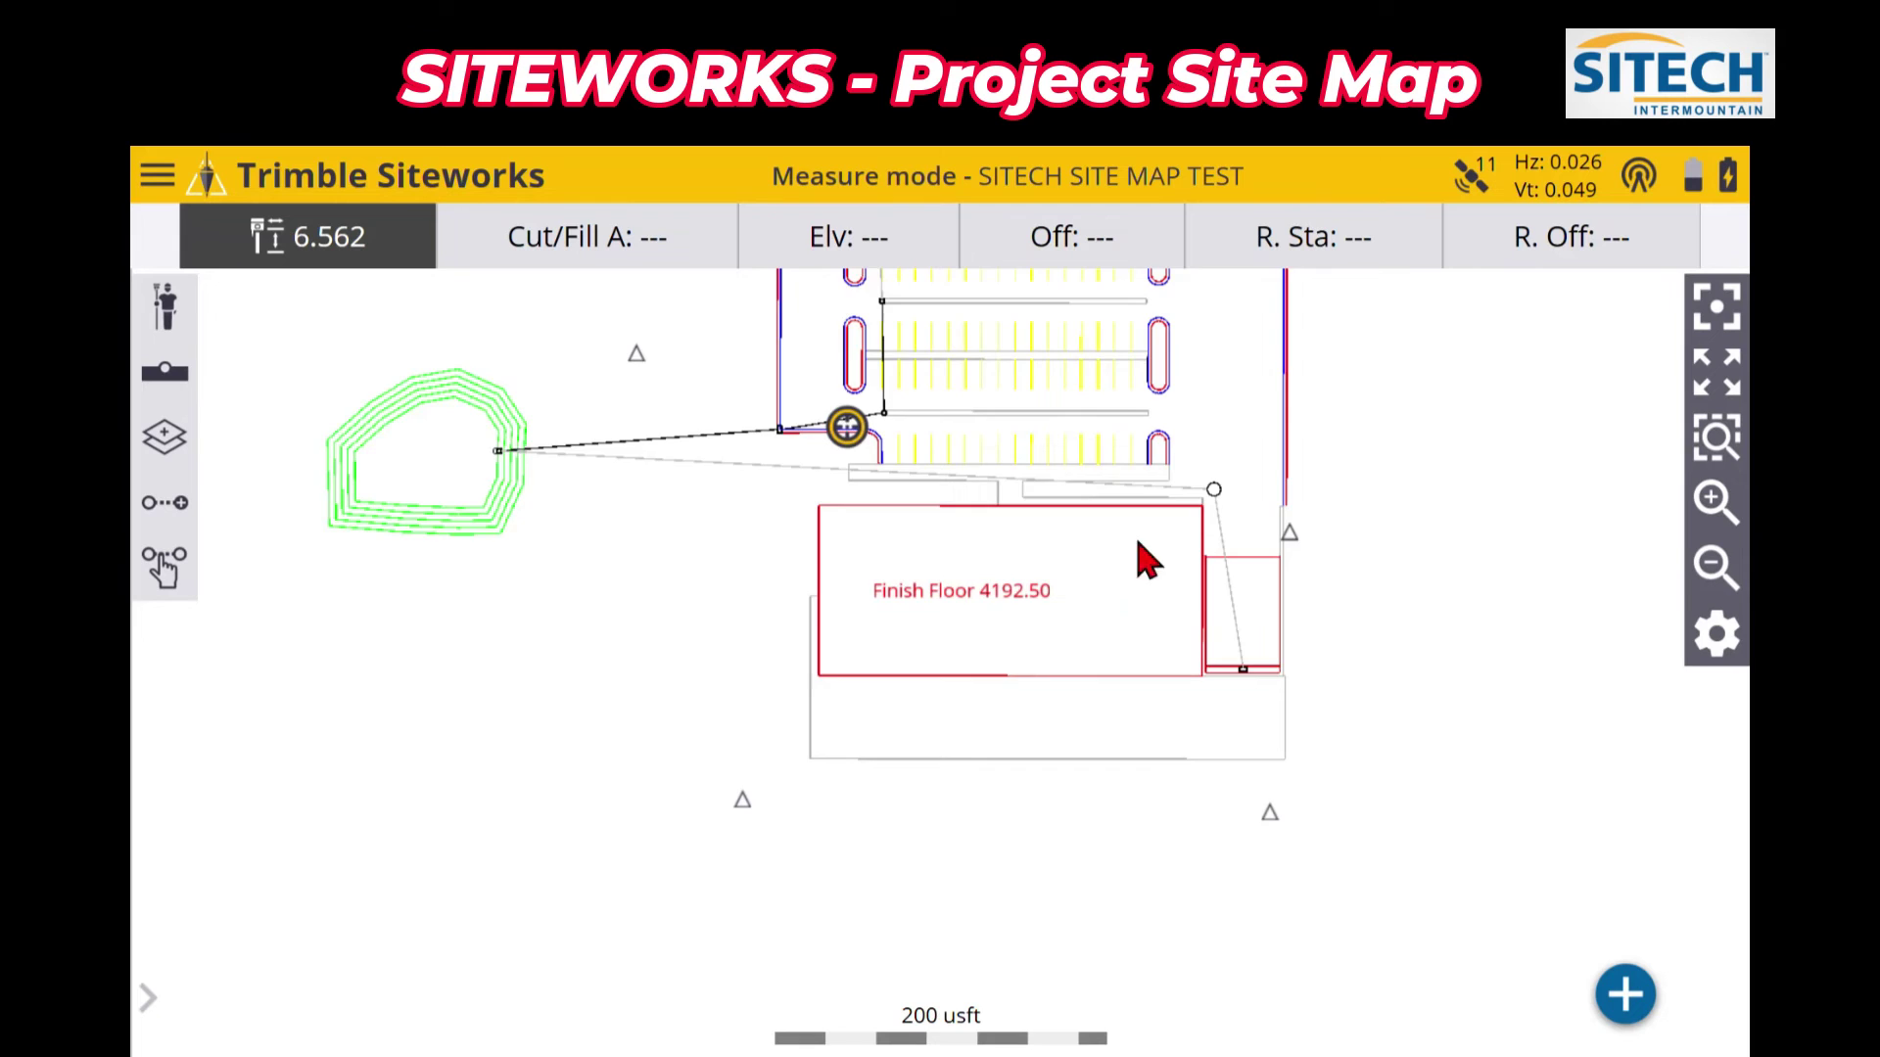
Step: Uncheck Project map in the Map Options Design settings and accept
{"action": "left_click", "coordinate": [1723, 639]}
{"action": "left_click", "coordinate": [479, 235]}
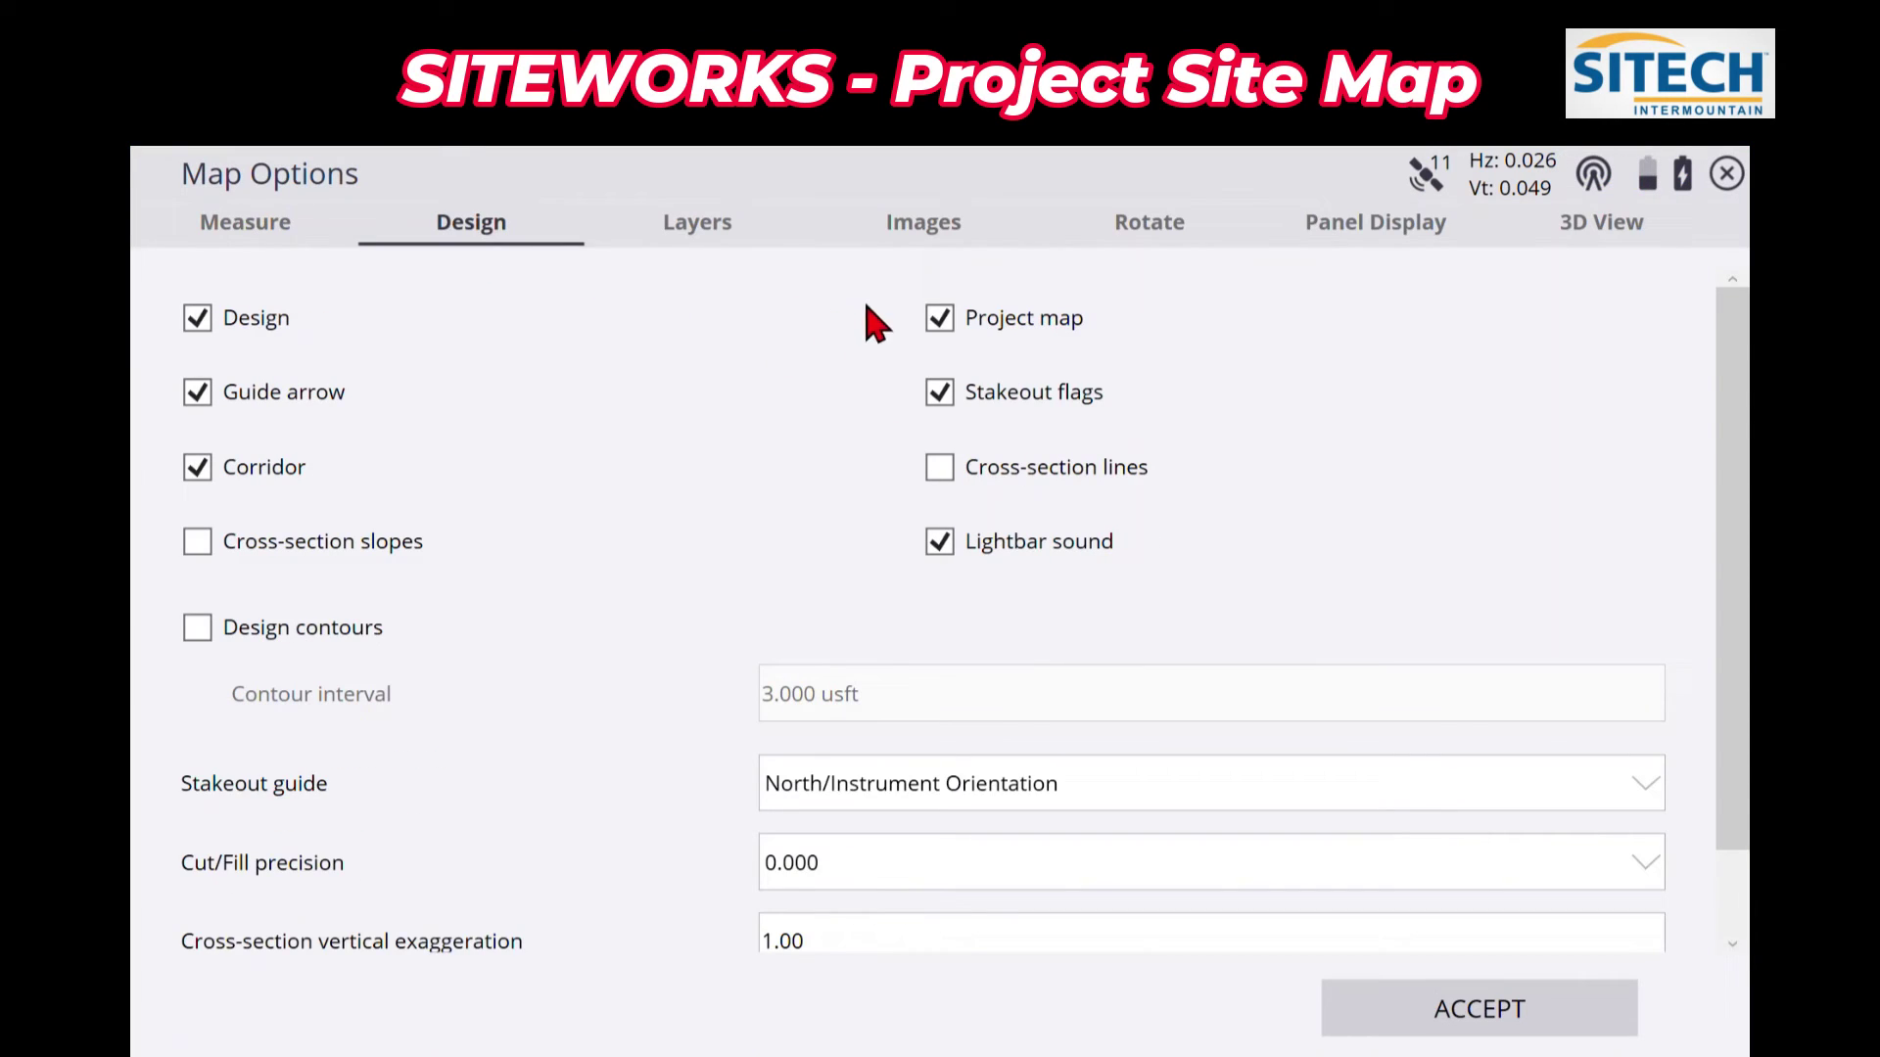
{"action": "left_click", "coordinate": [942, 318]}
{"action": "left_click", "coordinate": [1478, 1012]}
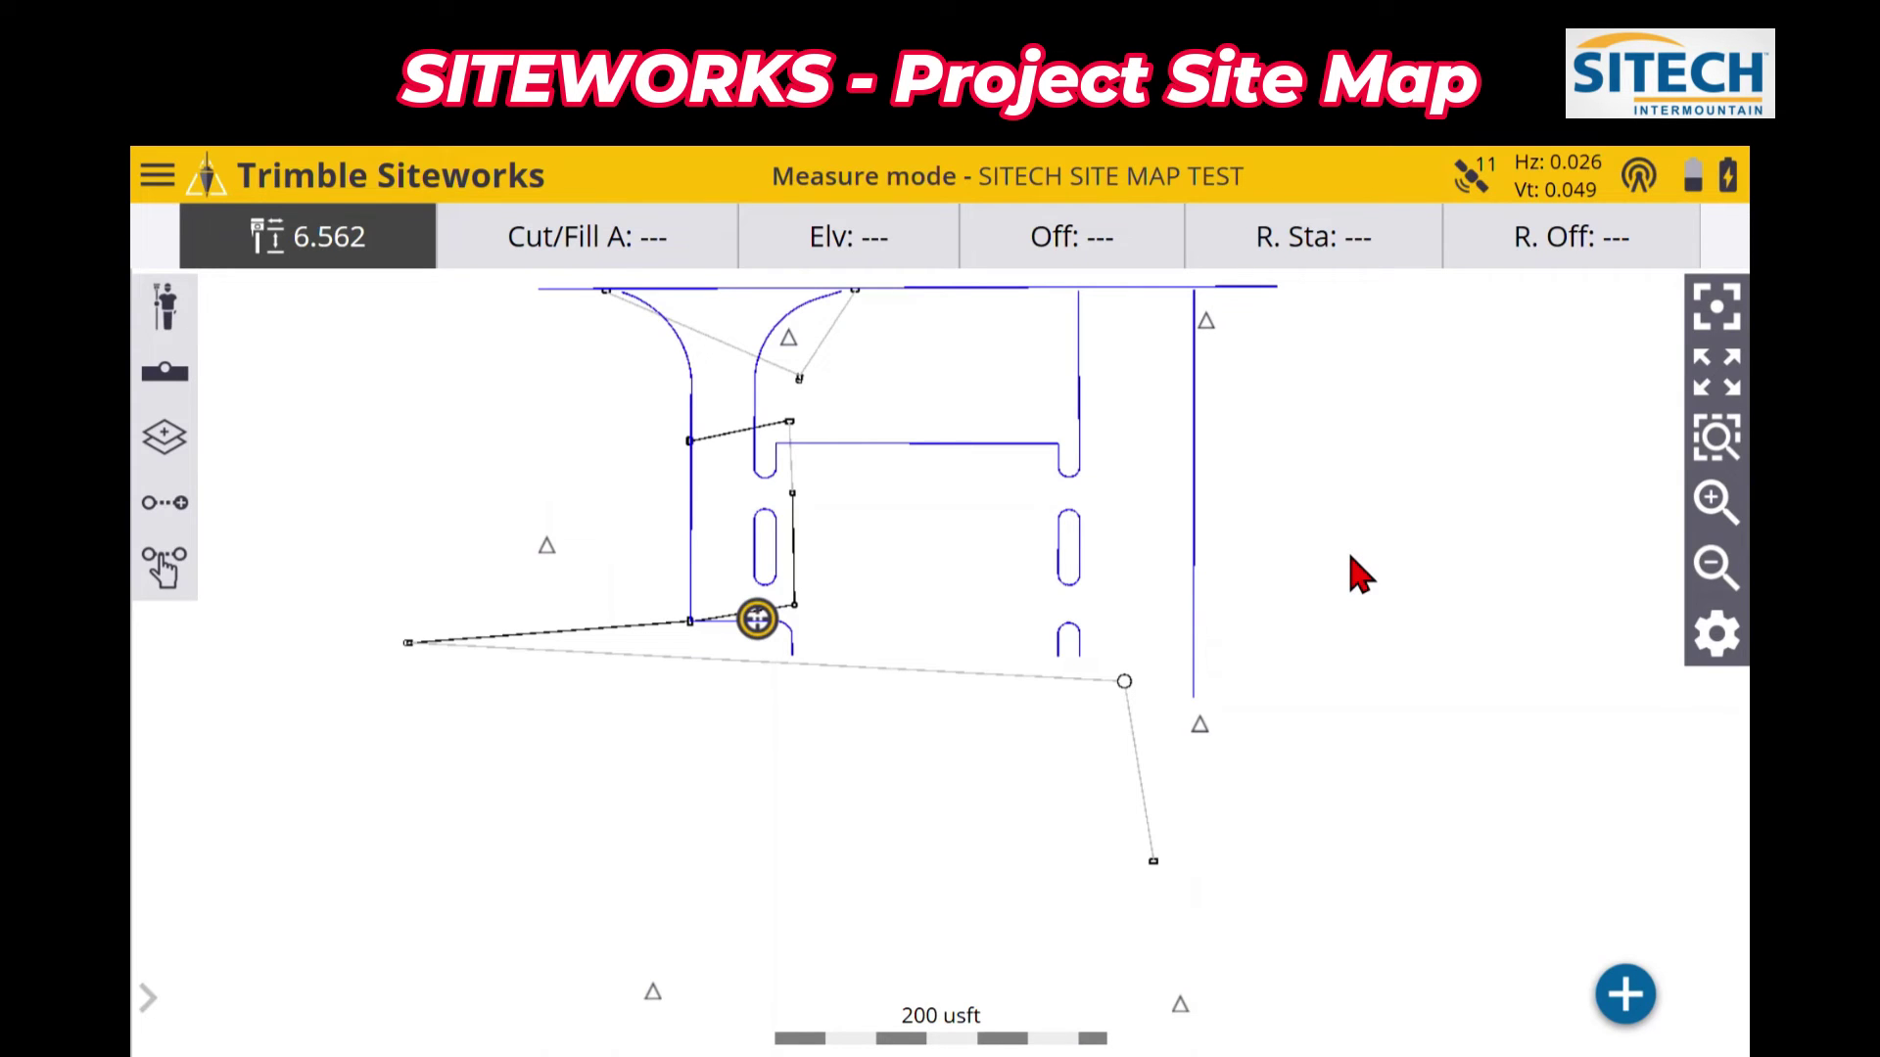
Step: Move the position marker near the island so elevation reads -6.562
{"action": "left_click", "coordinate": [1079, 495]}
{"action": "left_click", "coordinate": [814, 604]}
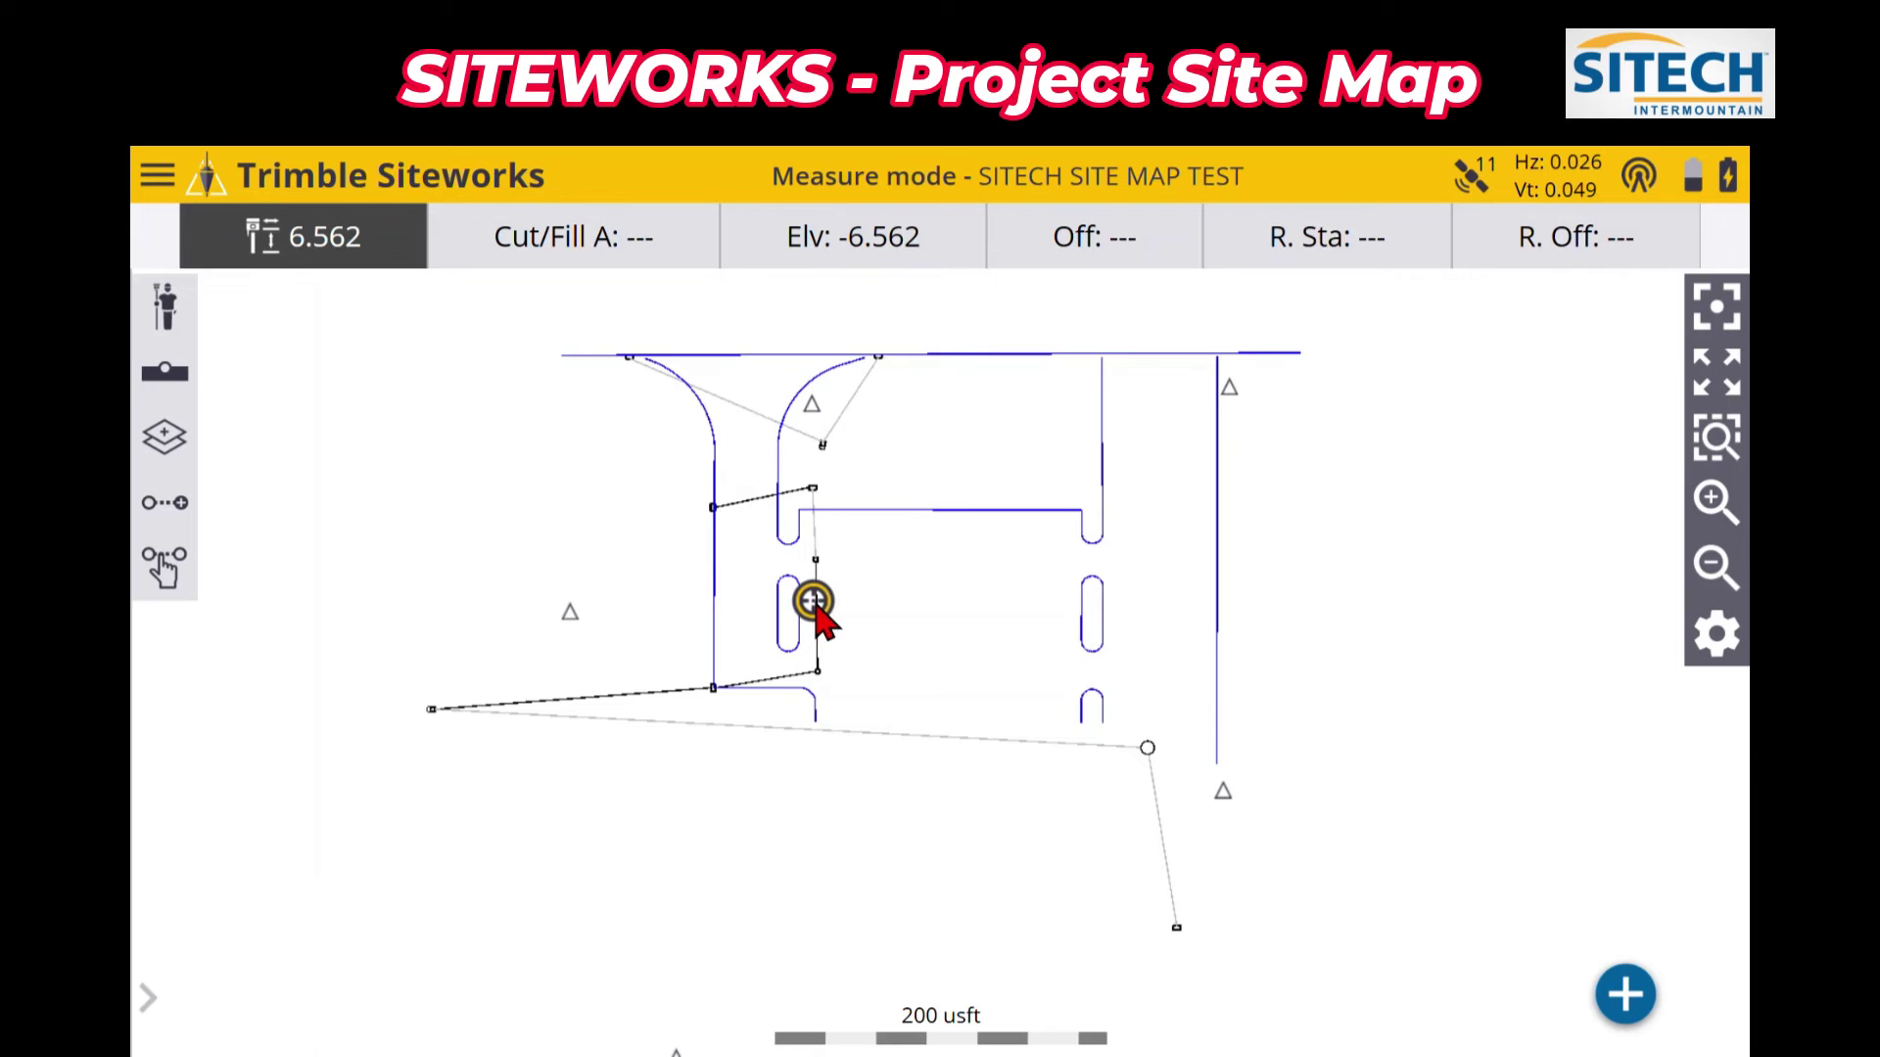
{"action": "left_click_drag", "start_coordinate": [866, 578], "coordinate": [857, 589]}
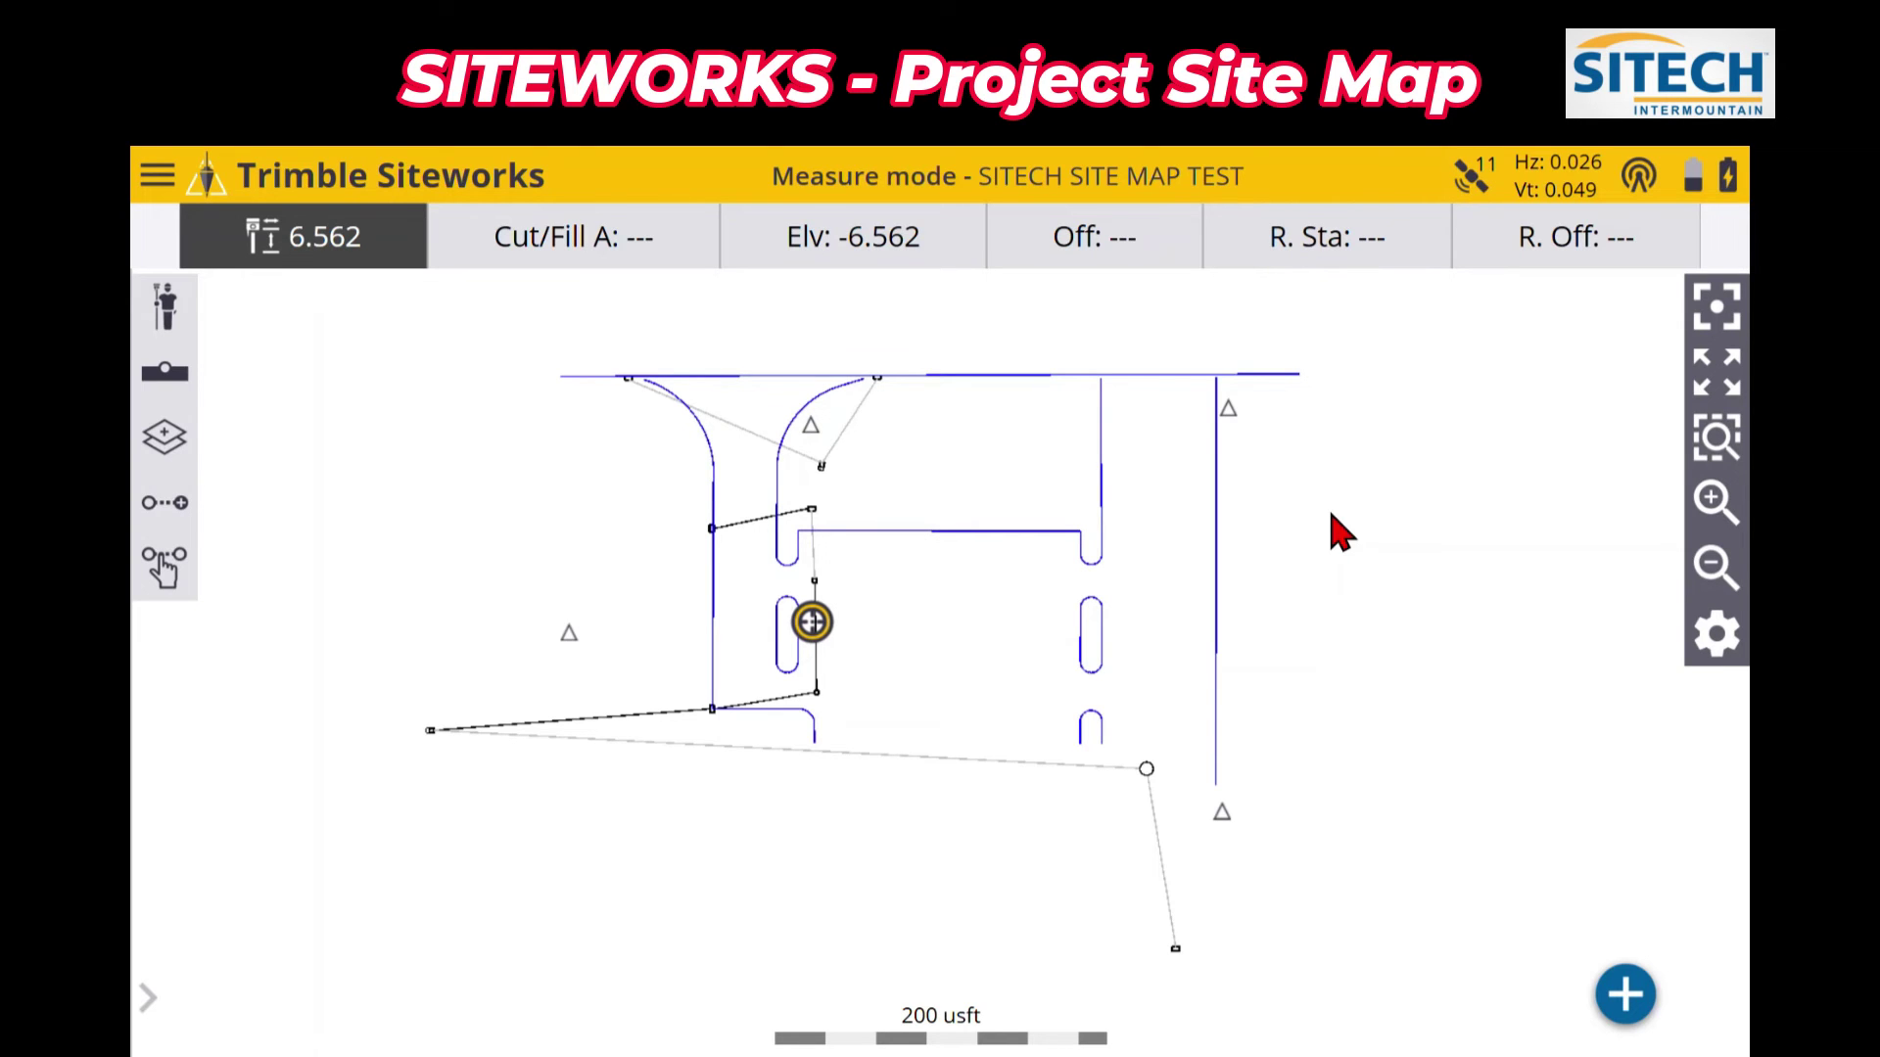
Step: Start a new design in project setup and name it VCL
{"action": "left_click", "coordinate": [156, 175]}
{"action": "left_click", "coordinate": [244, 247]}
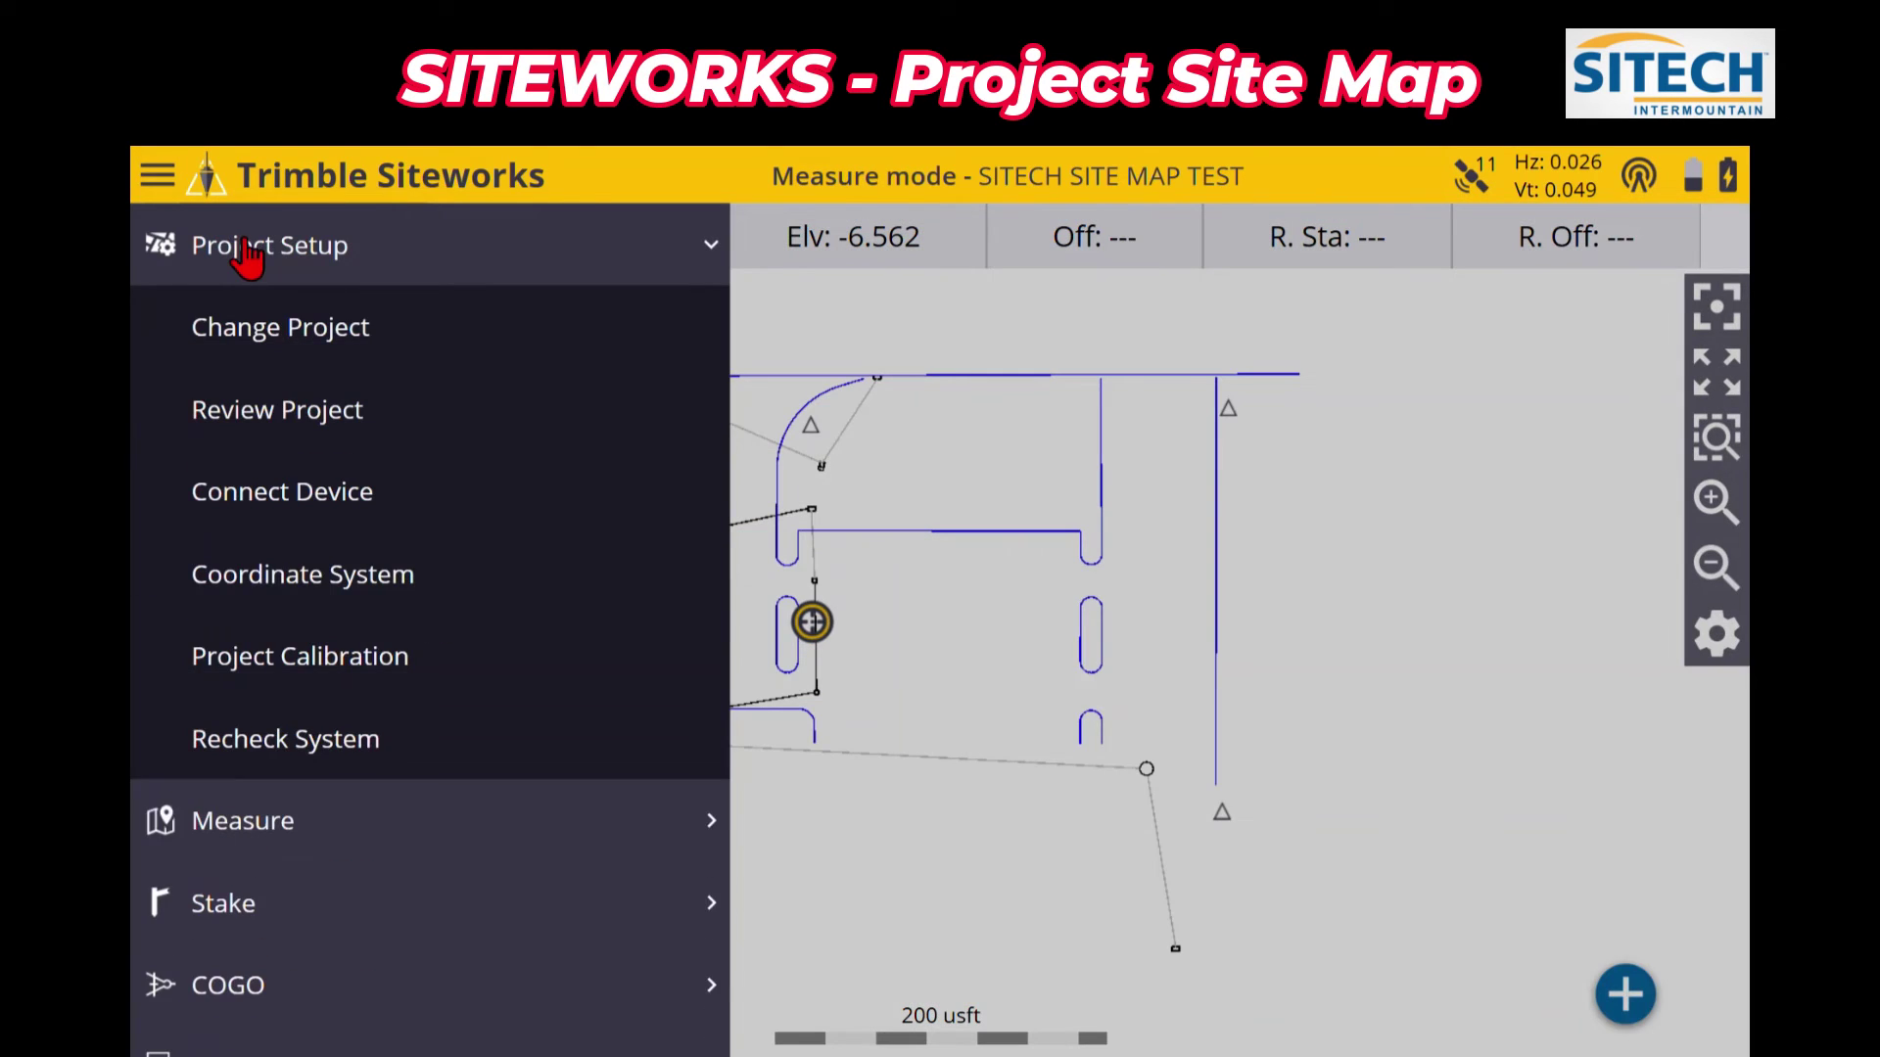
{"action": "left_click", "coordinate": [176, 333]}
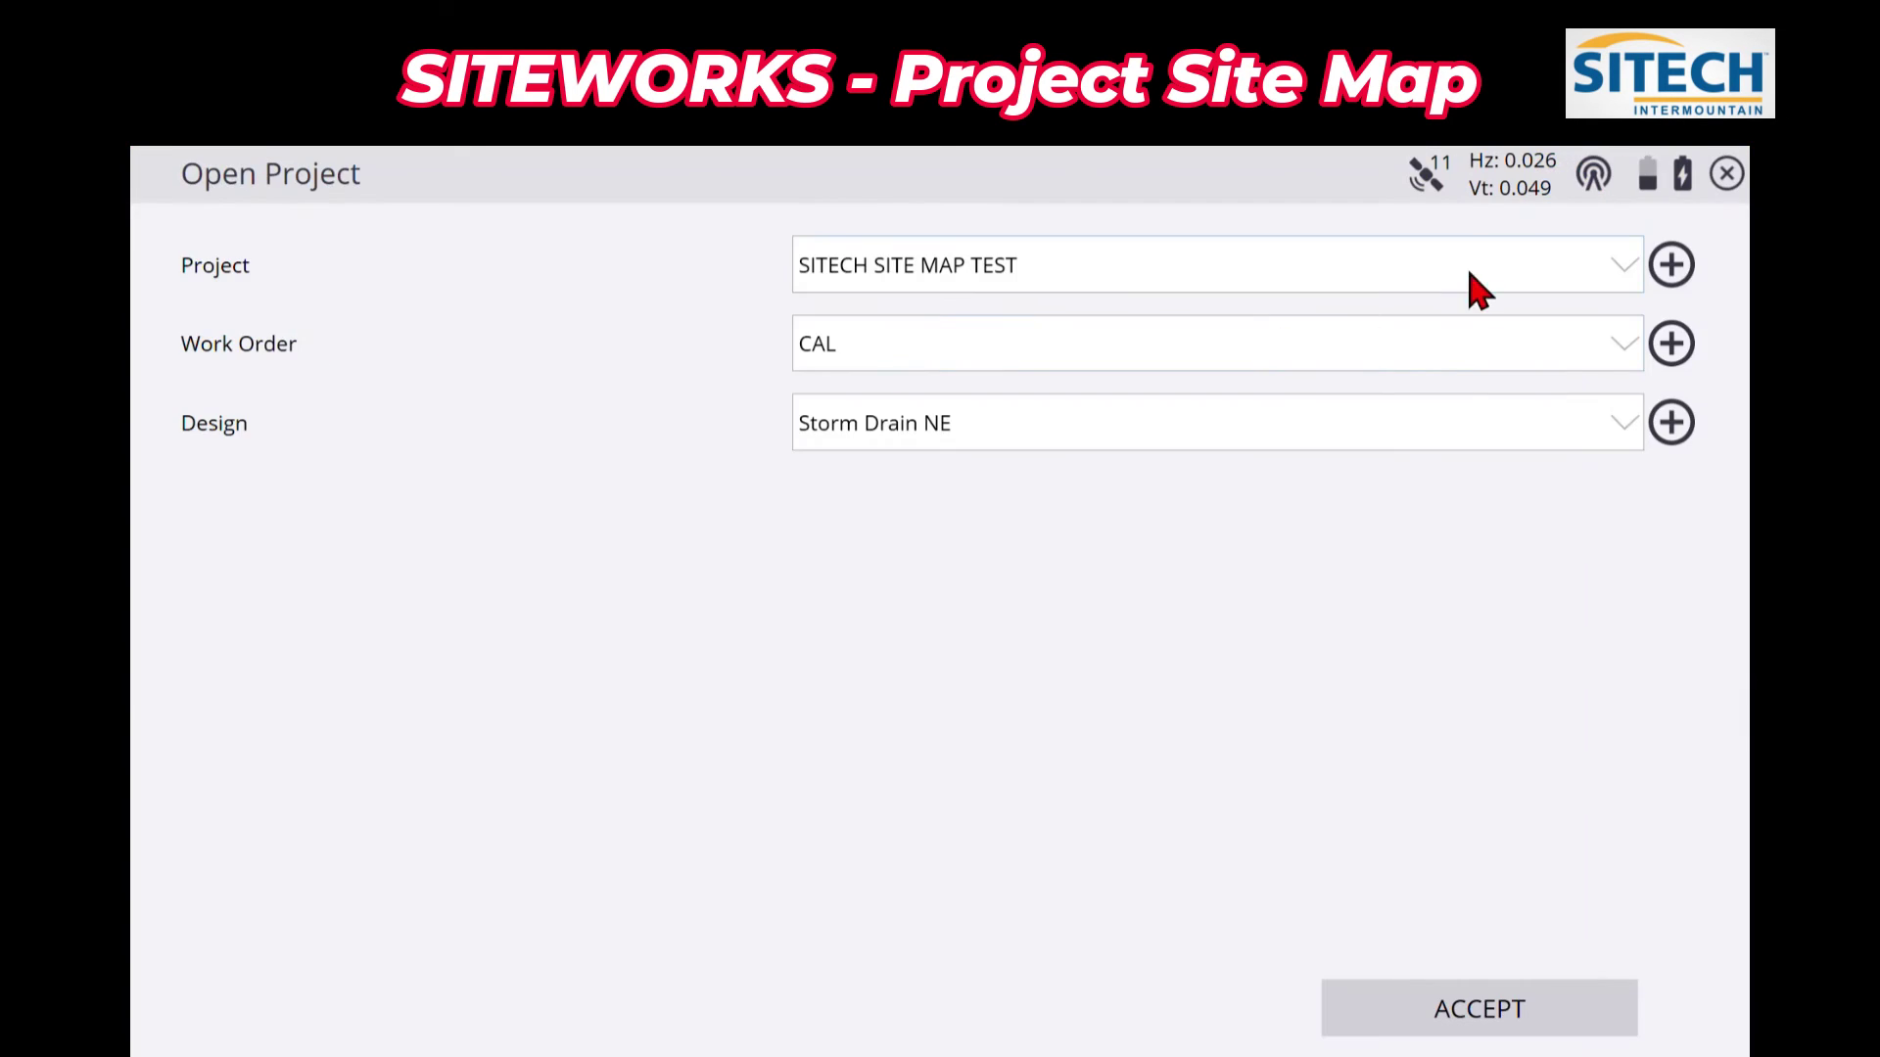
{"action": "left_click", "coordinate": [1672, 424]}
{"action": "type", "text": "VCL"}
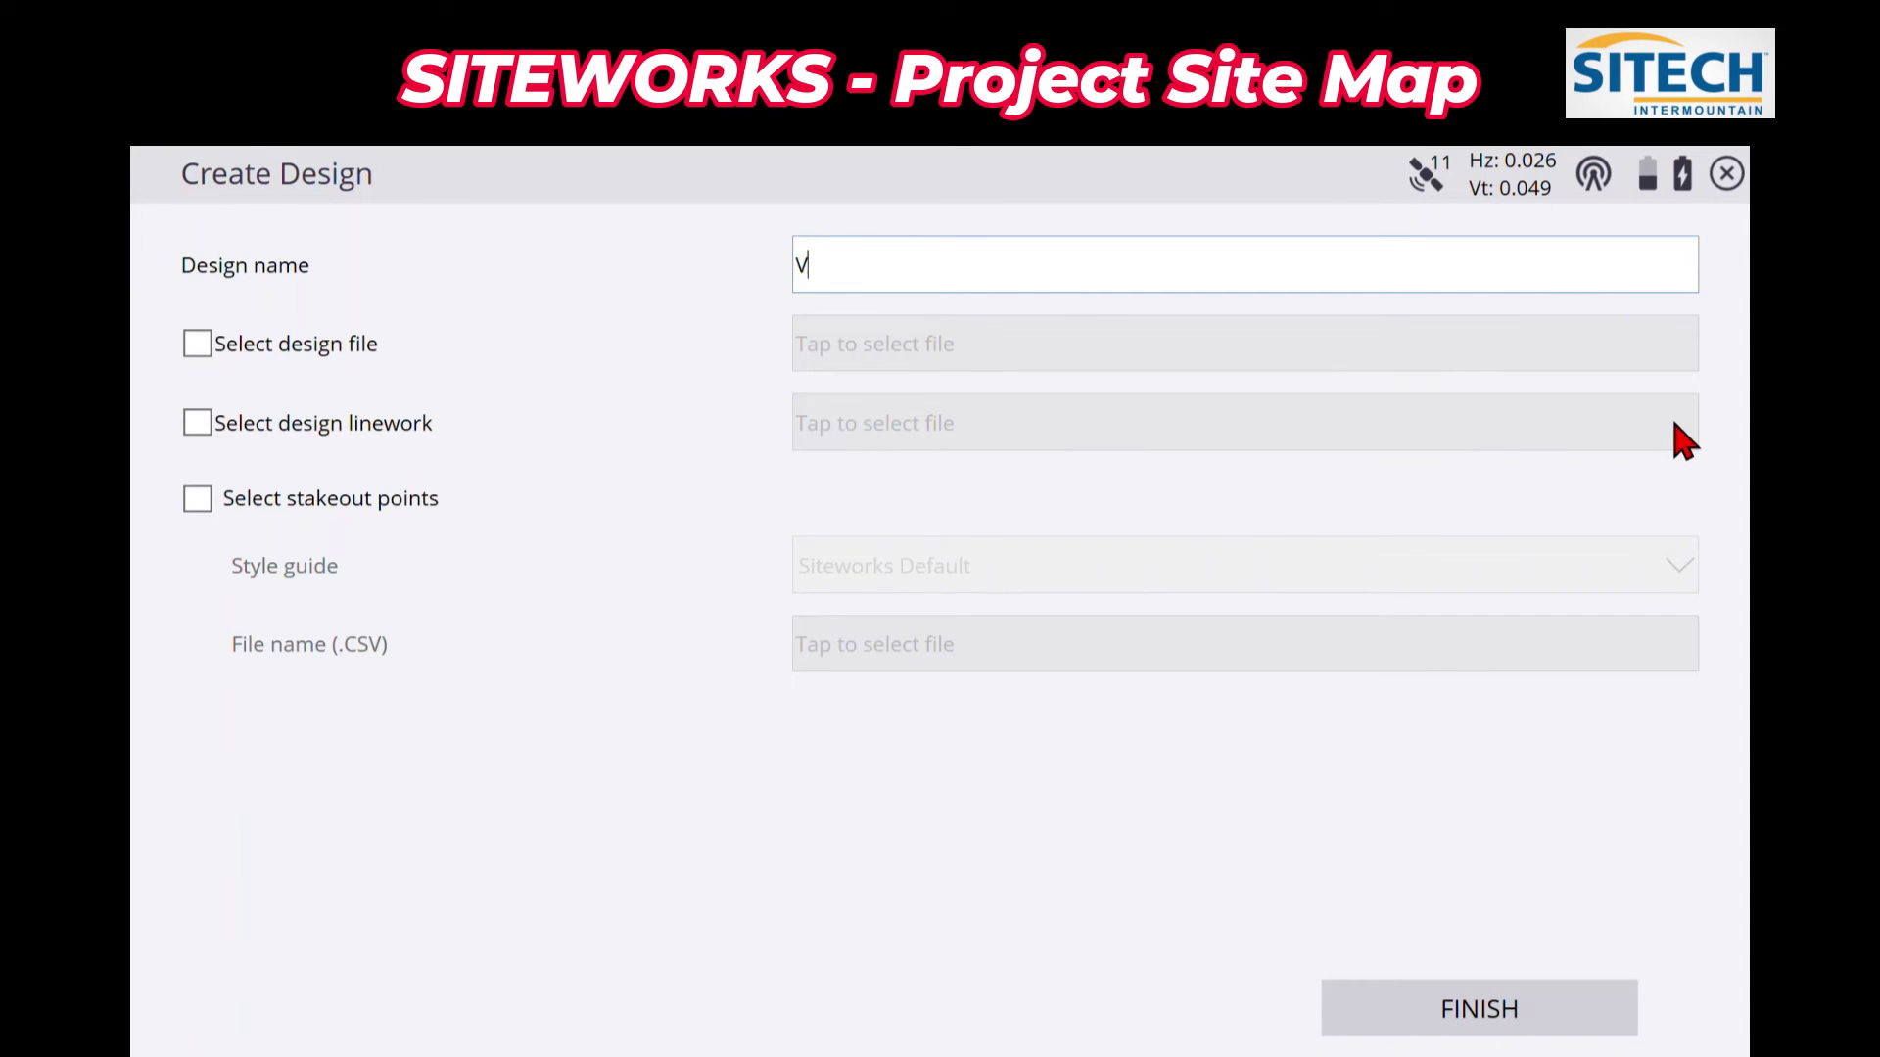
Step: Use F:\ KINGSTON > North East FG.vcl as the design file and finish creating it
{"action": "left_click", "coordinate": [199, 345]}
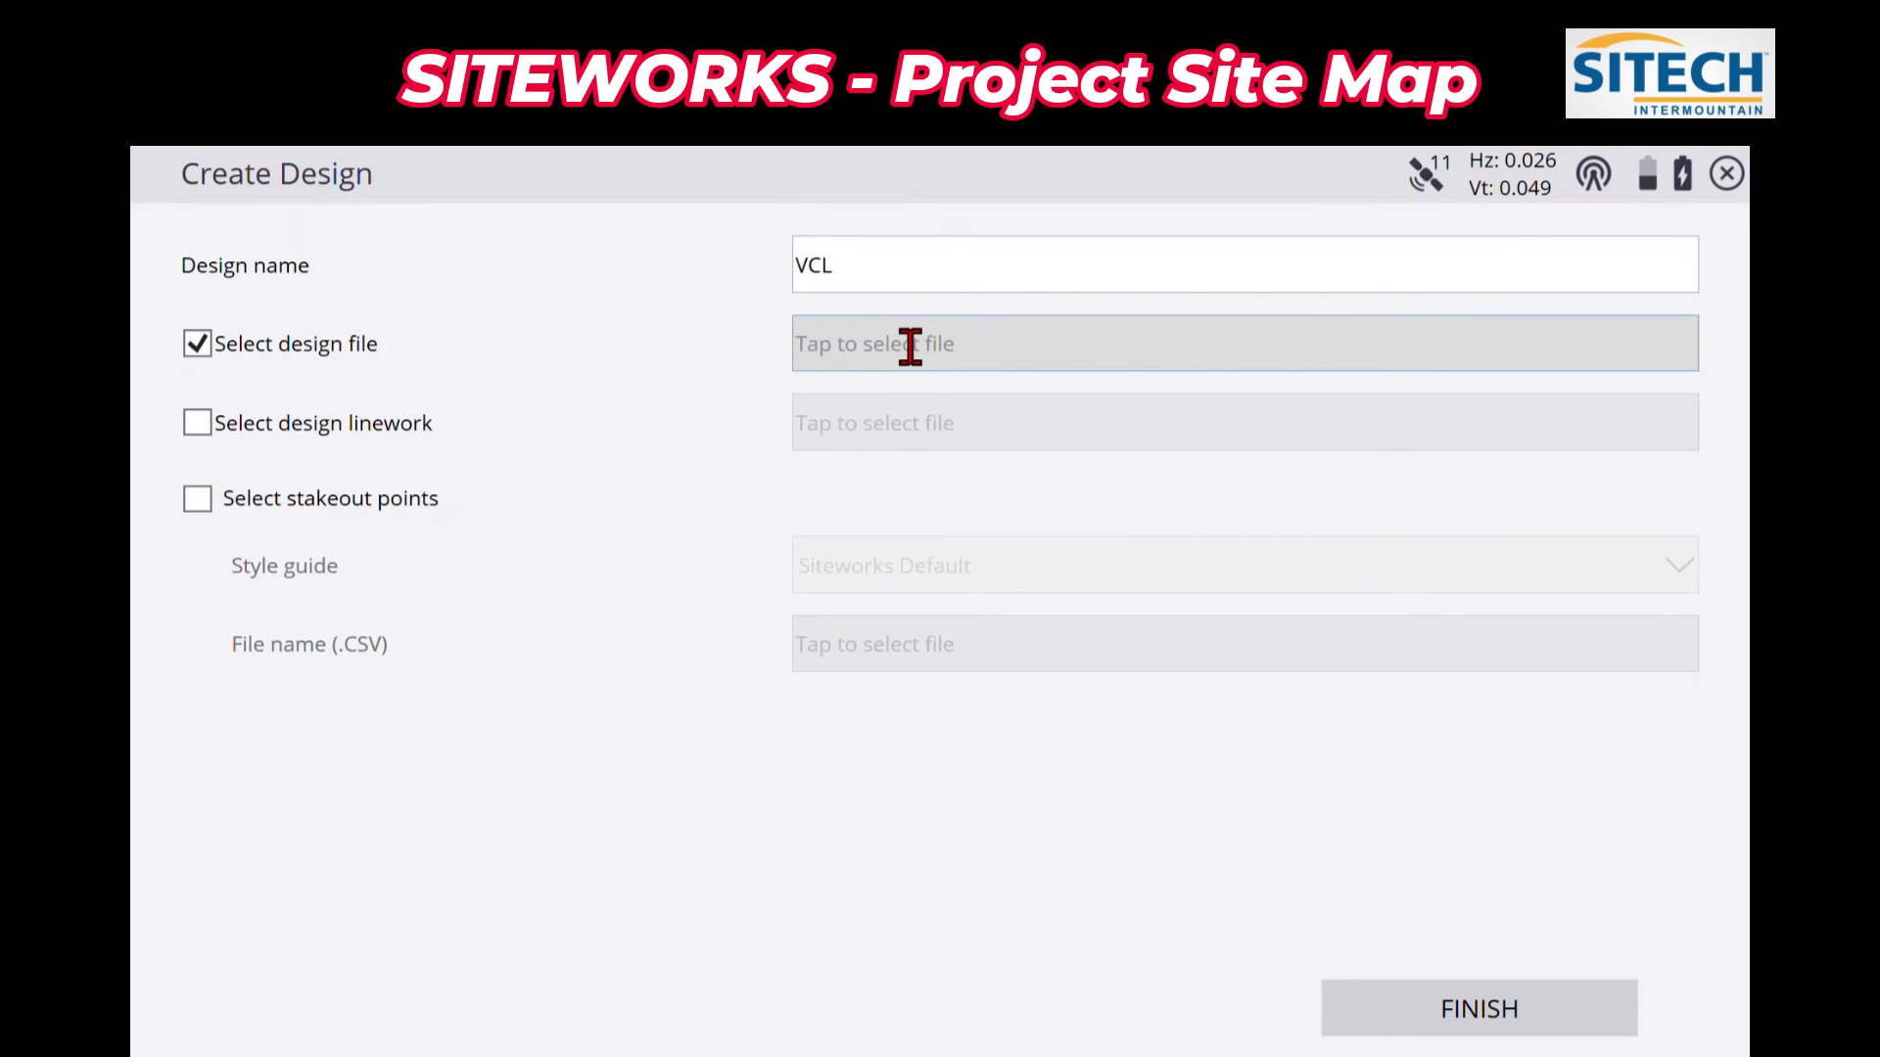
{"action": "left_click", "coordinate": [911, 345]}
{"action": "left_click", "coordinate": [938, 269]}
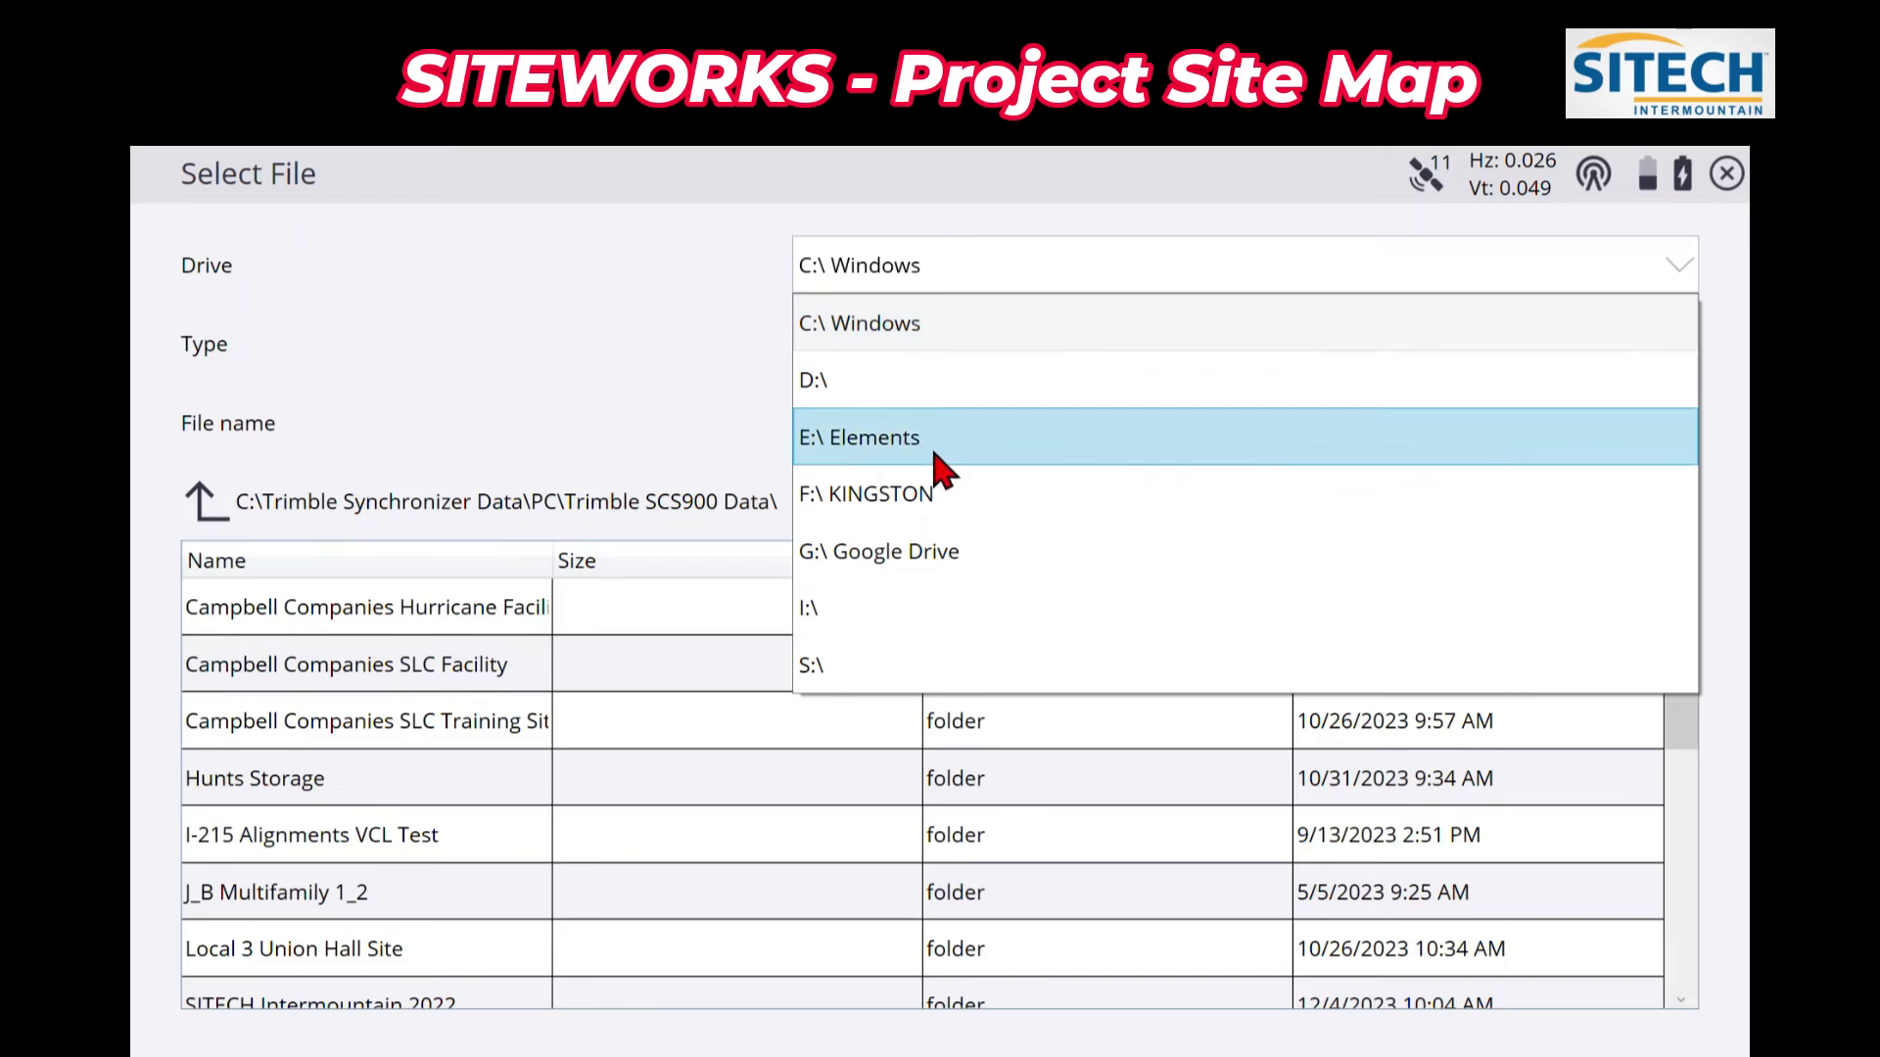
{"action": "left_click", "coordinate": [930, 493]}
{"action": "left_click", "coordinate": [514, 735]}
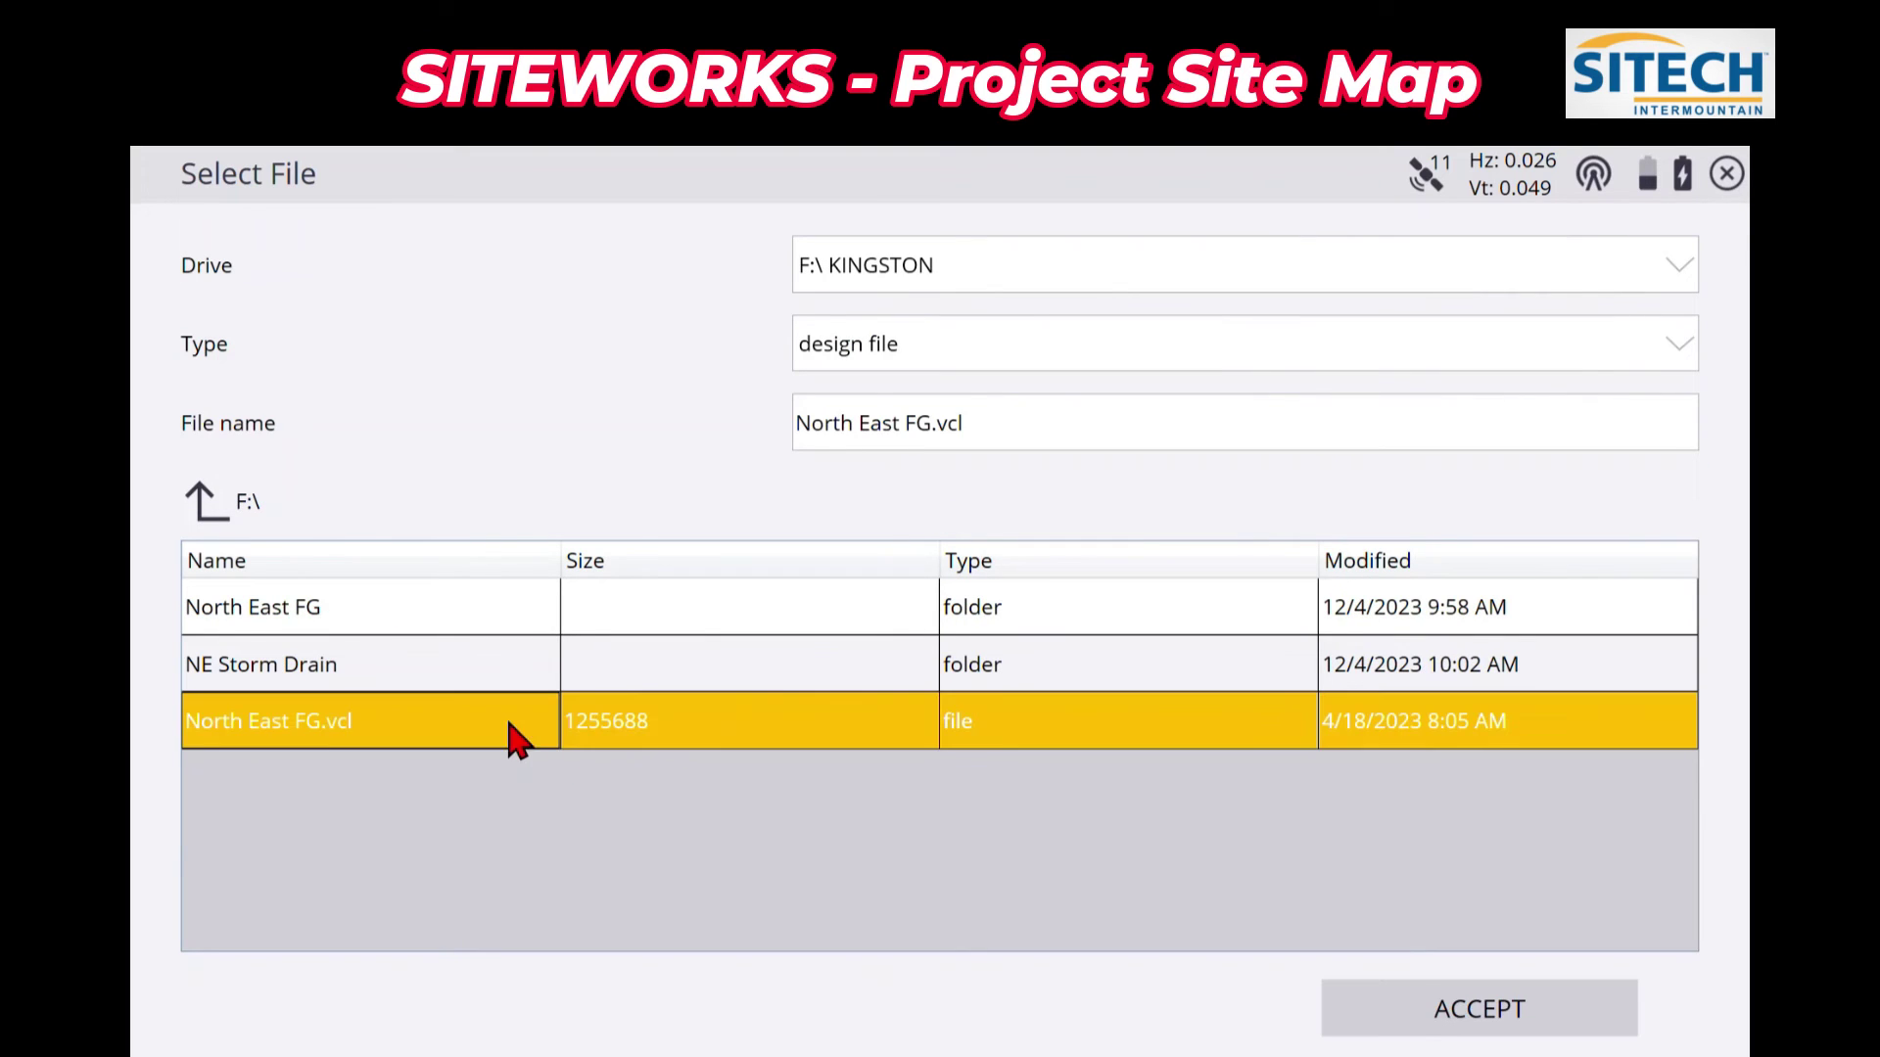
{"action": "left_click", "coordinate": [1437, 1025]}
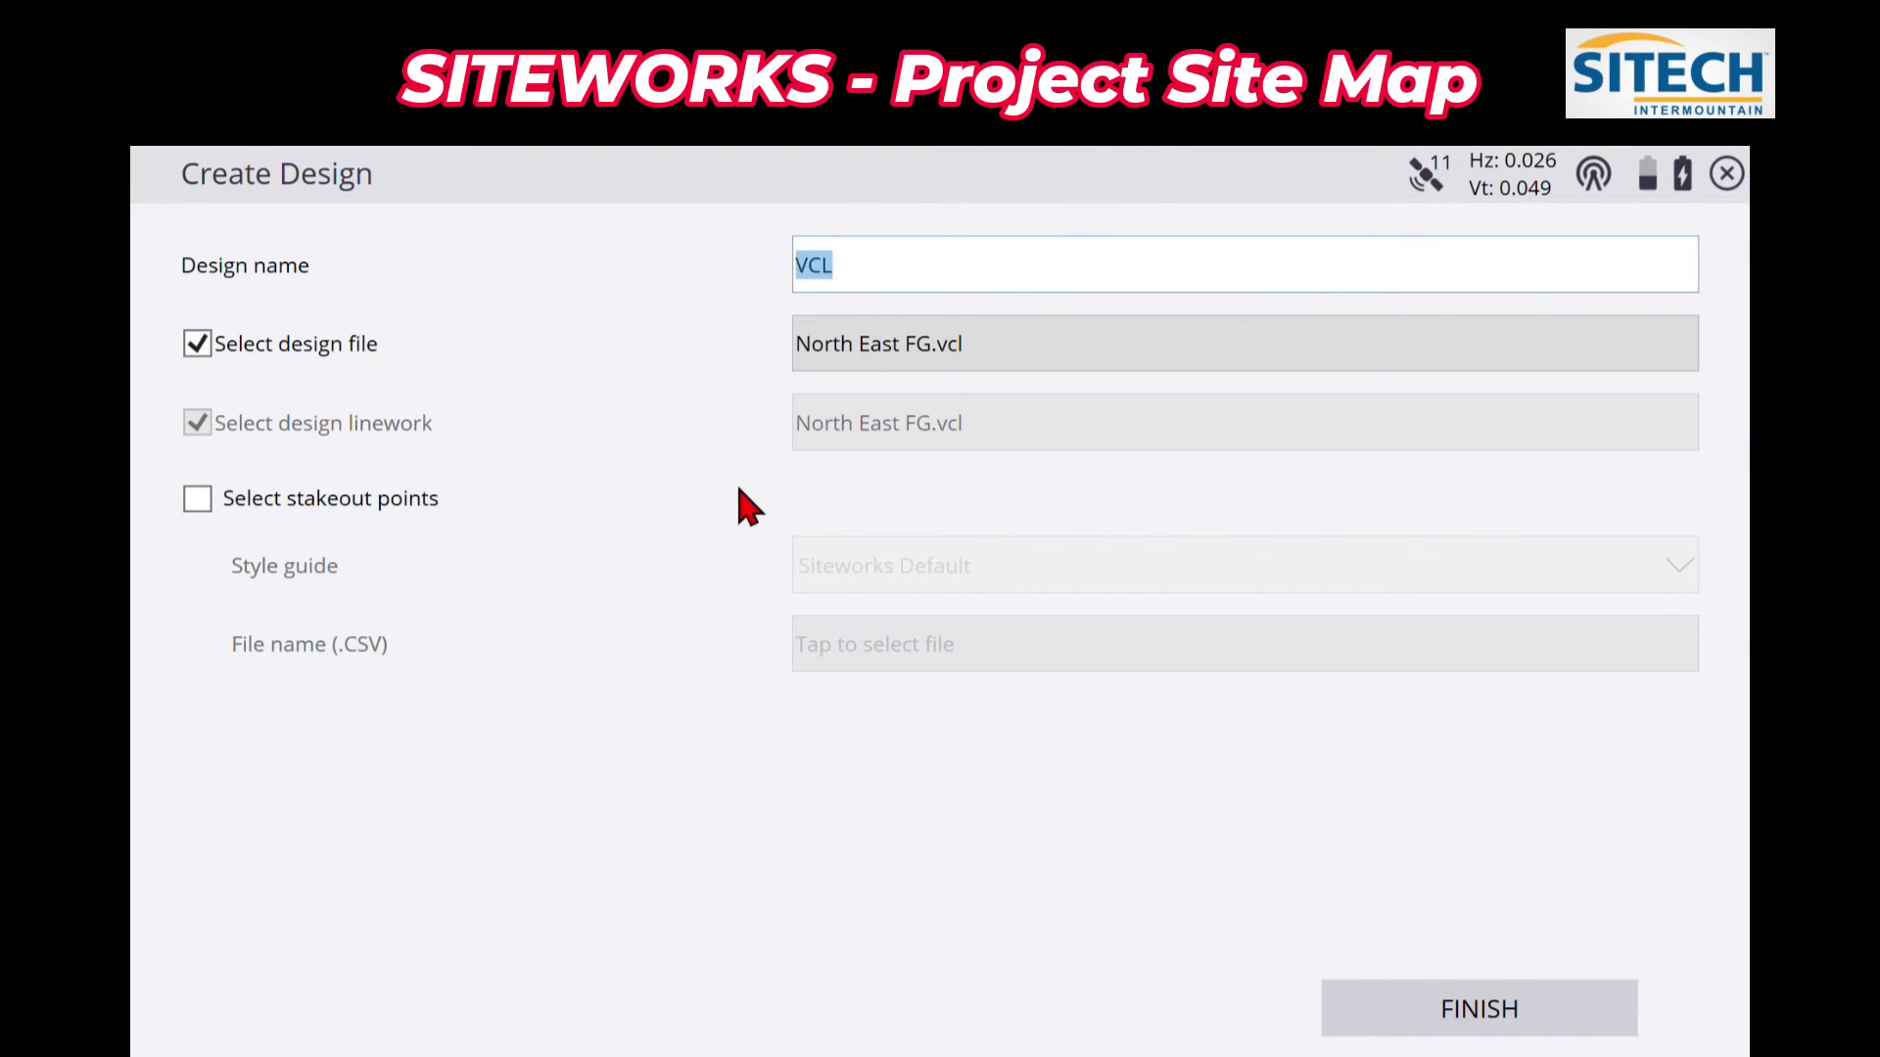
{"action": "left_click", "coordinate": [1410, 1030]}
{"action": "left_click", "coordinate": [1658, 517]}
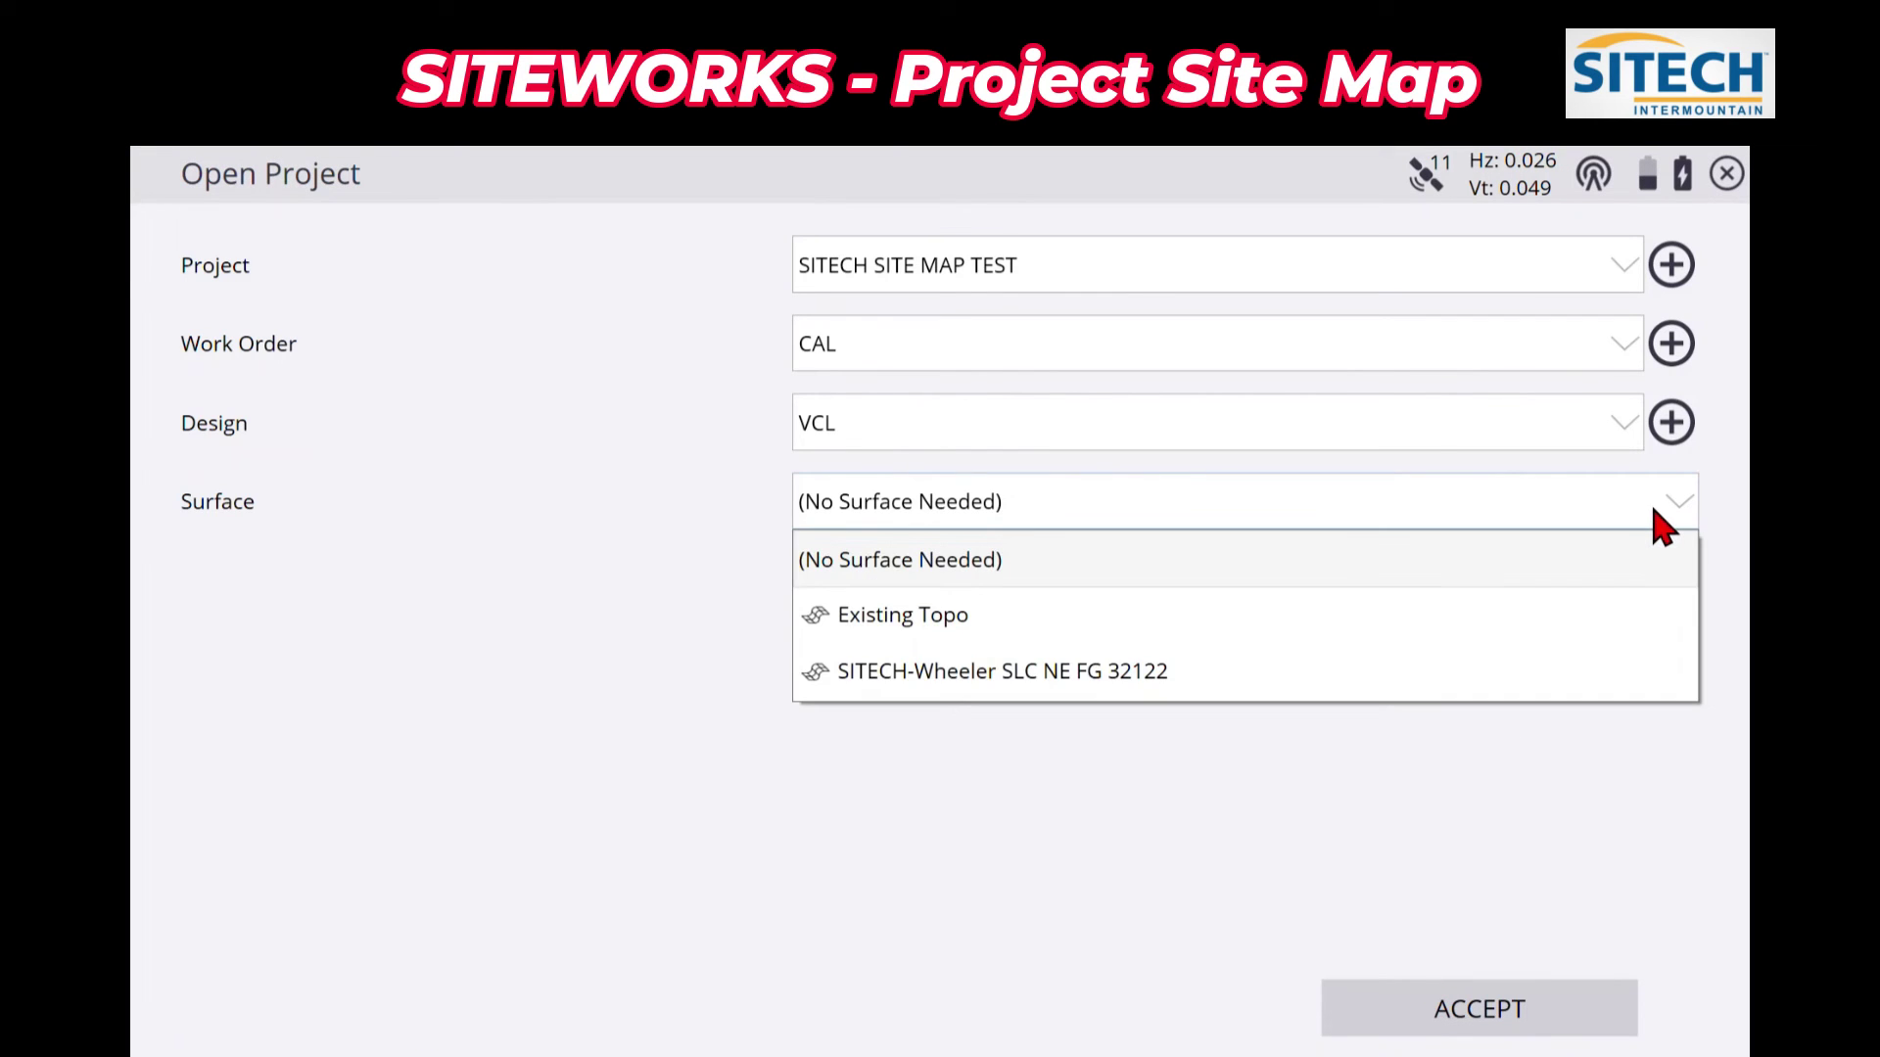
Step: Open the project with surface SITECH-Wheeler SLC NE FG 32122, declining to rename duplicate points
{"action": "left_click", "coordinate": [1350, 685]}
{"action": "left_click", "coordinate": [1518, 1018]}
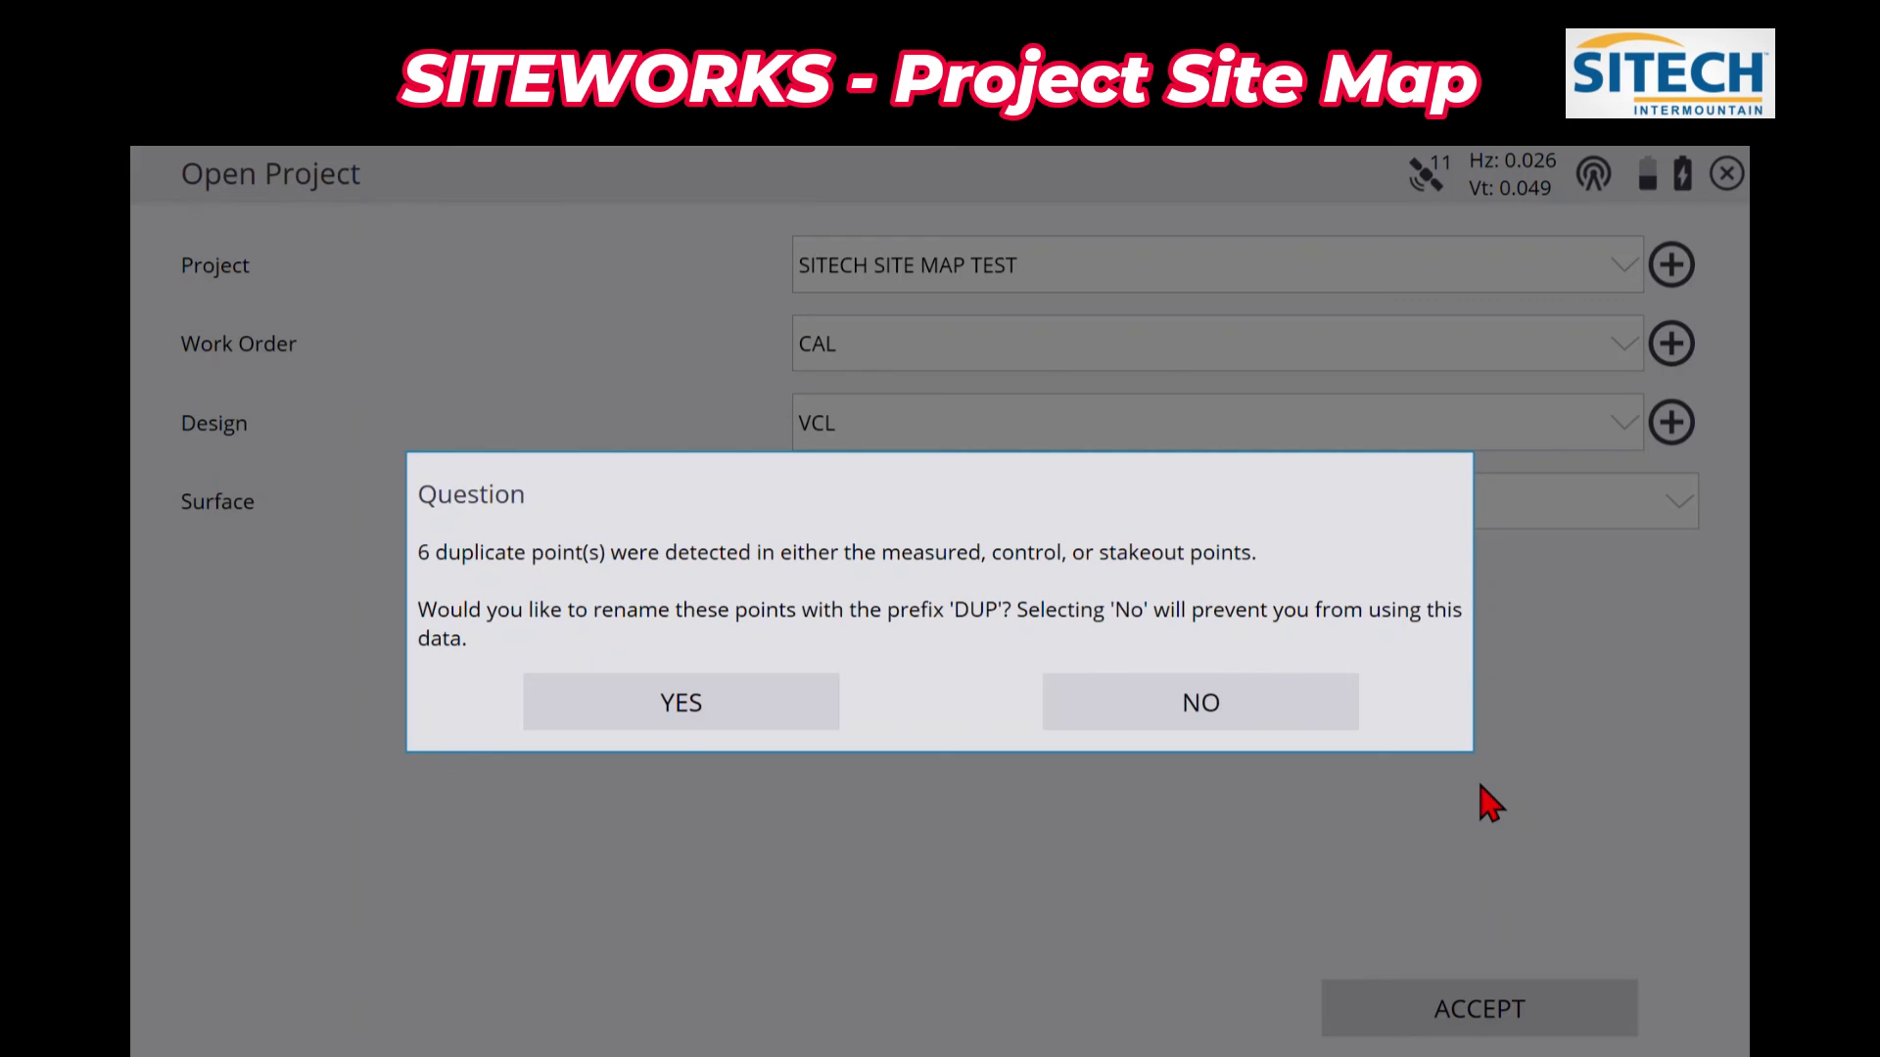
{"action": "left_click", "coordinate": [1133, 703]}
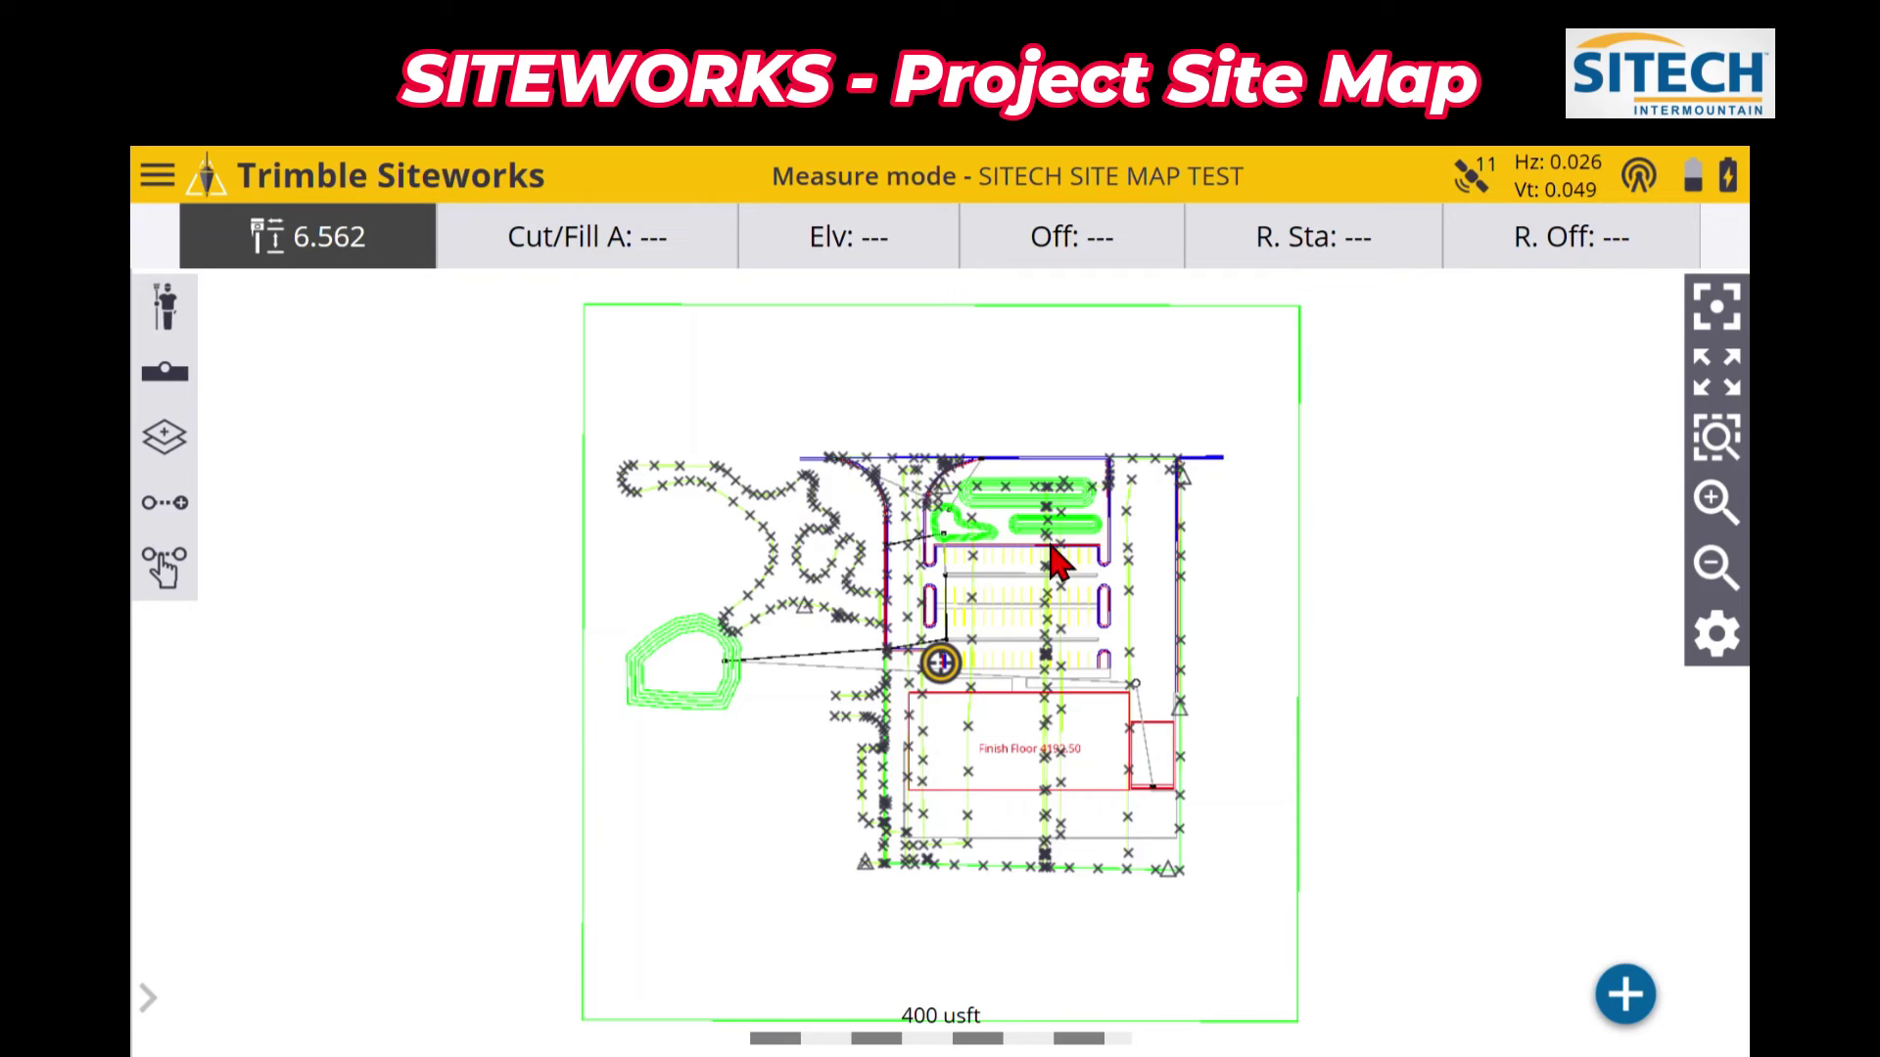
Step: Hide the SCS_StakePoint_Measured, SCS_Measure_Point, SCS_Measure_Line and Points map layers
{"action": "left_click", "coordinate": [1717, 634]}
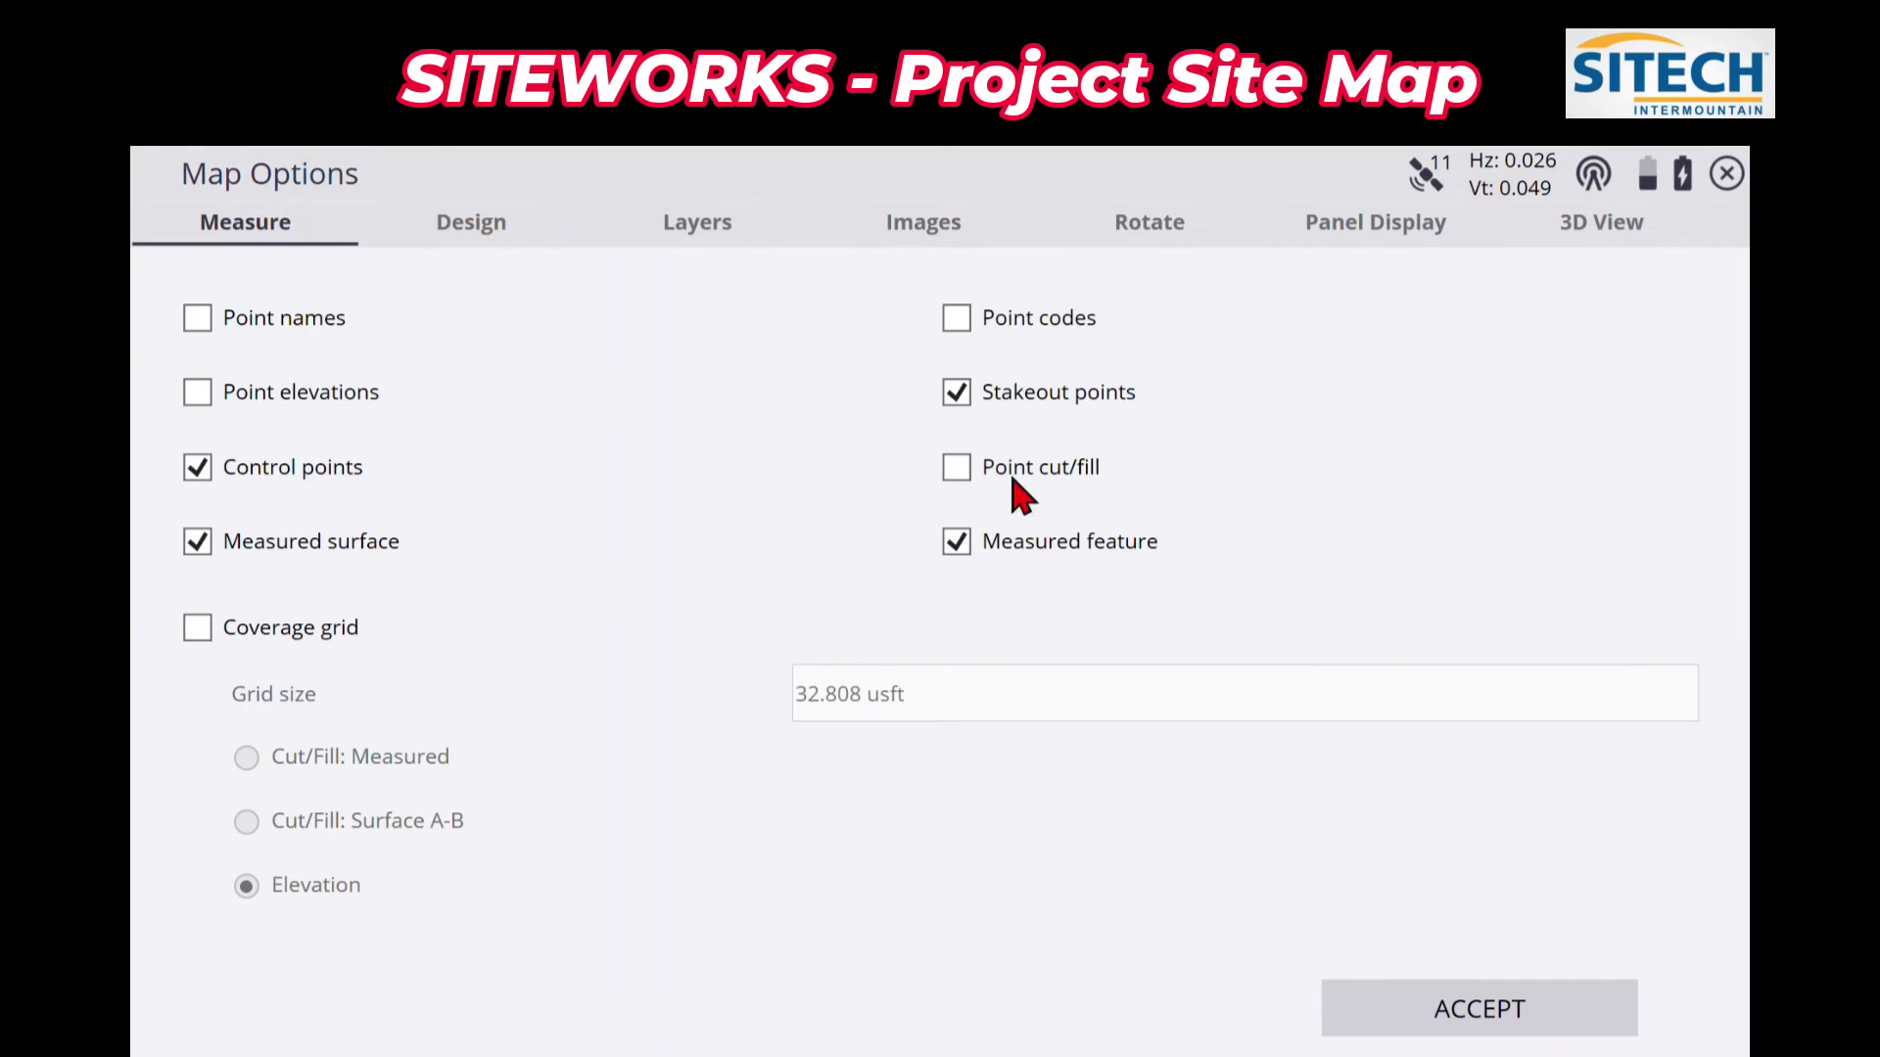
{"action": "left_click", "coordinate": [468, 233]}
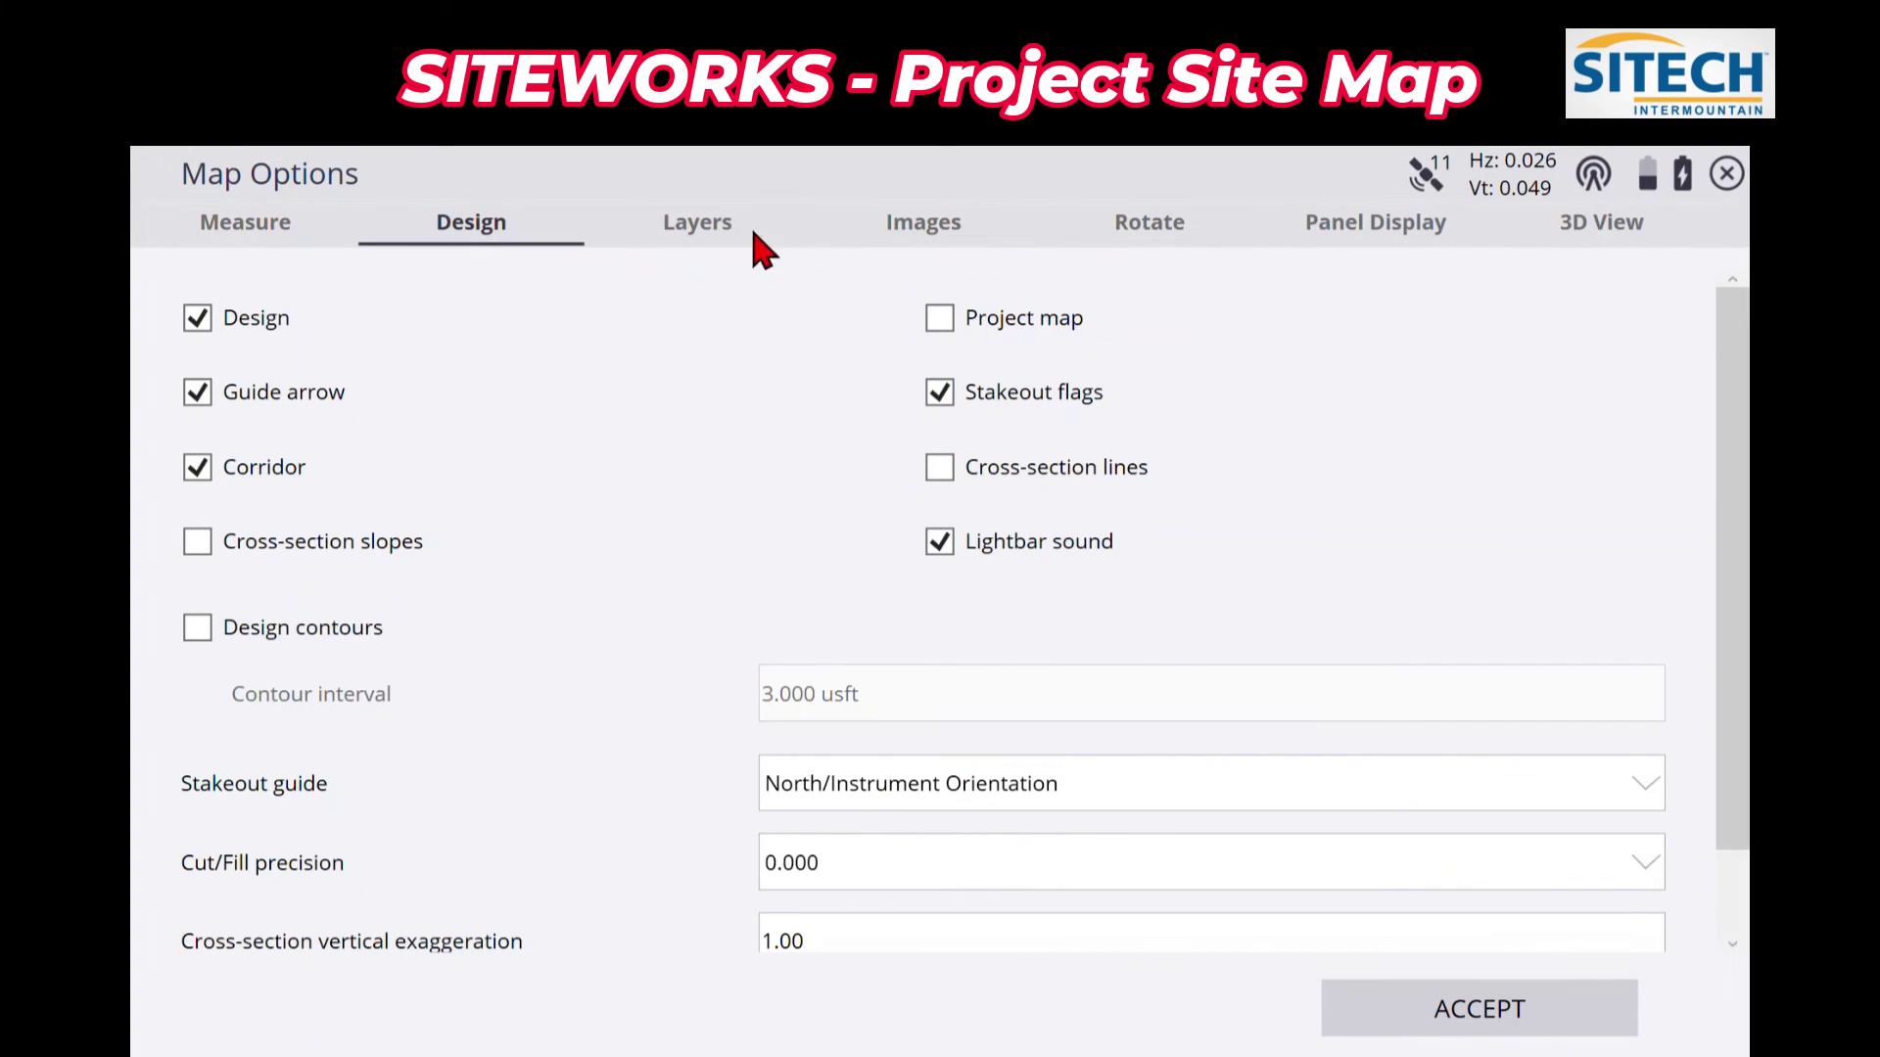
{"action": "left_click", "coordinate": [696, 237]}
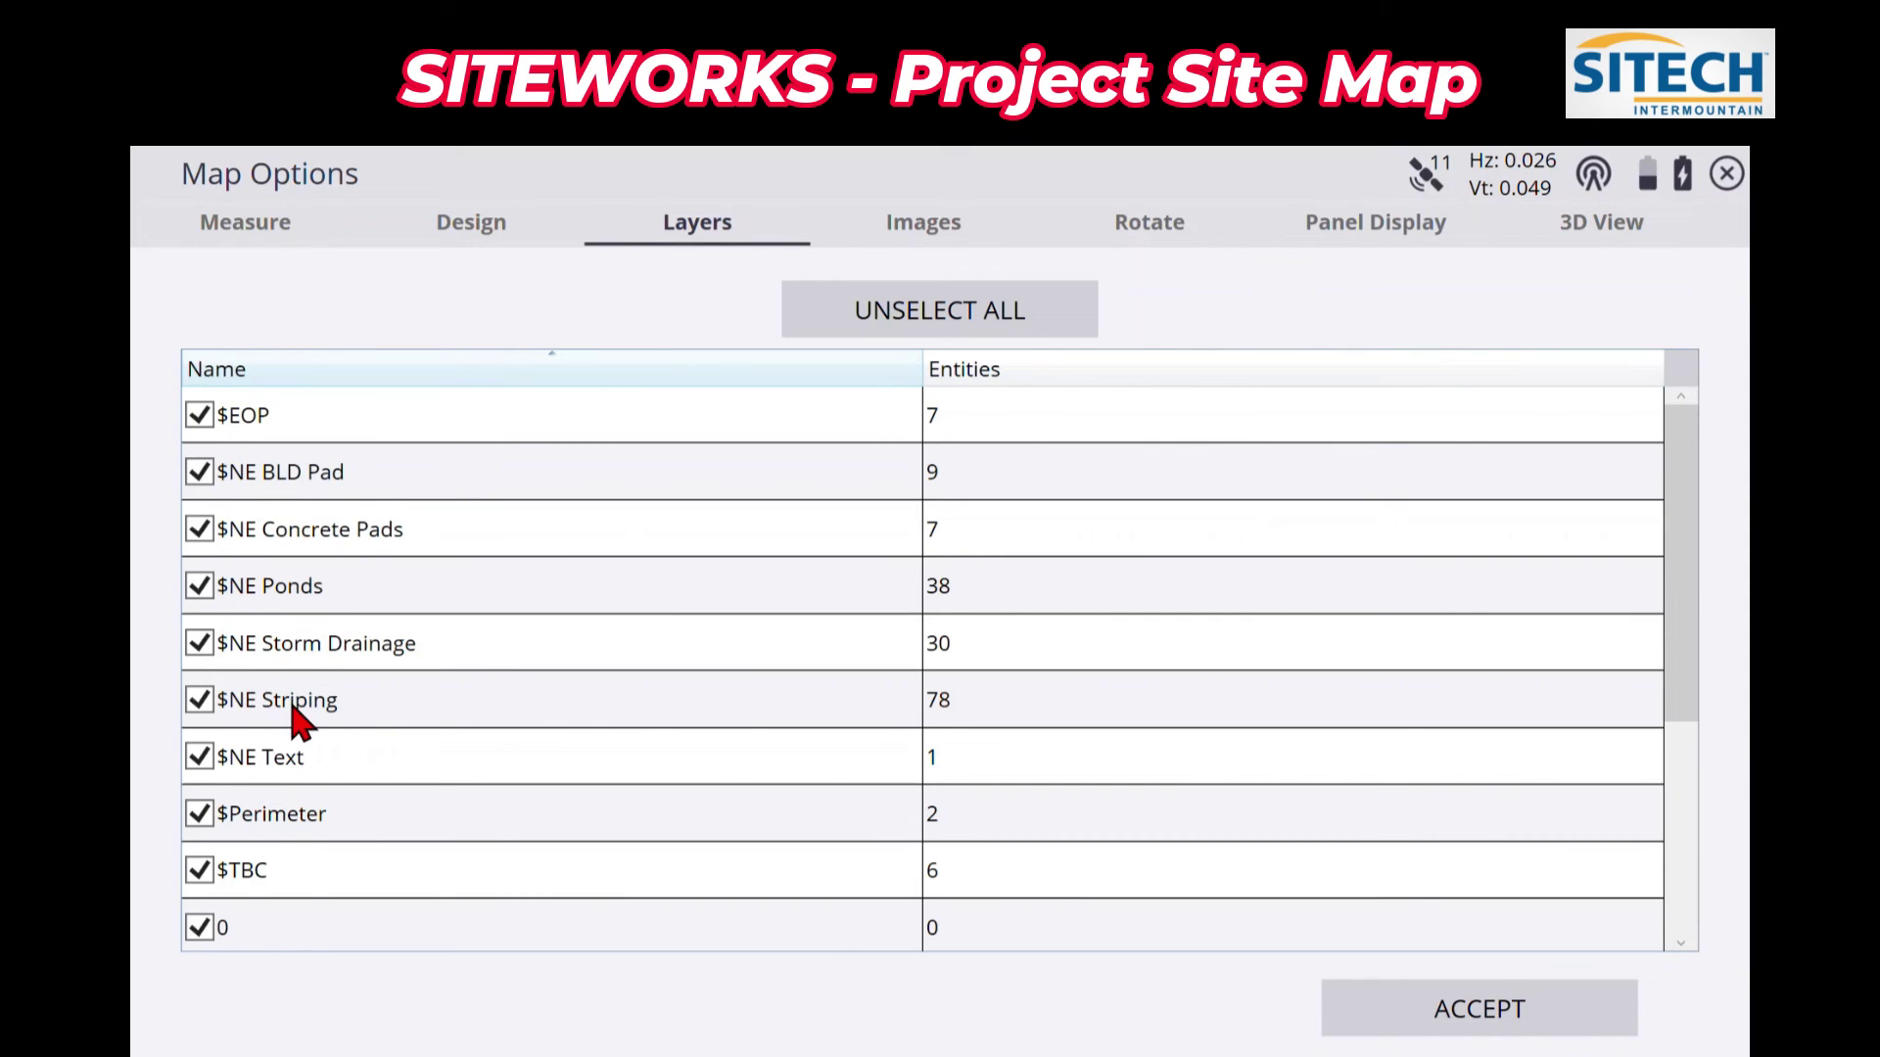
{"action": "scroll", "coordinate": [298, 722], "scroll_direction": "down", "scroll_amount": 3}
{"action": "left_click", "coordinate": [198, 870]}
{"action": "left_click", "coordinate": [198, 813]}
{"action": "left_click", "coordinate": [199, 758]}
{"action": "left_click", "coordinate": [200, 700]}
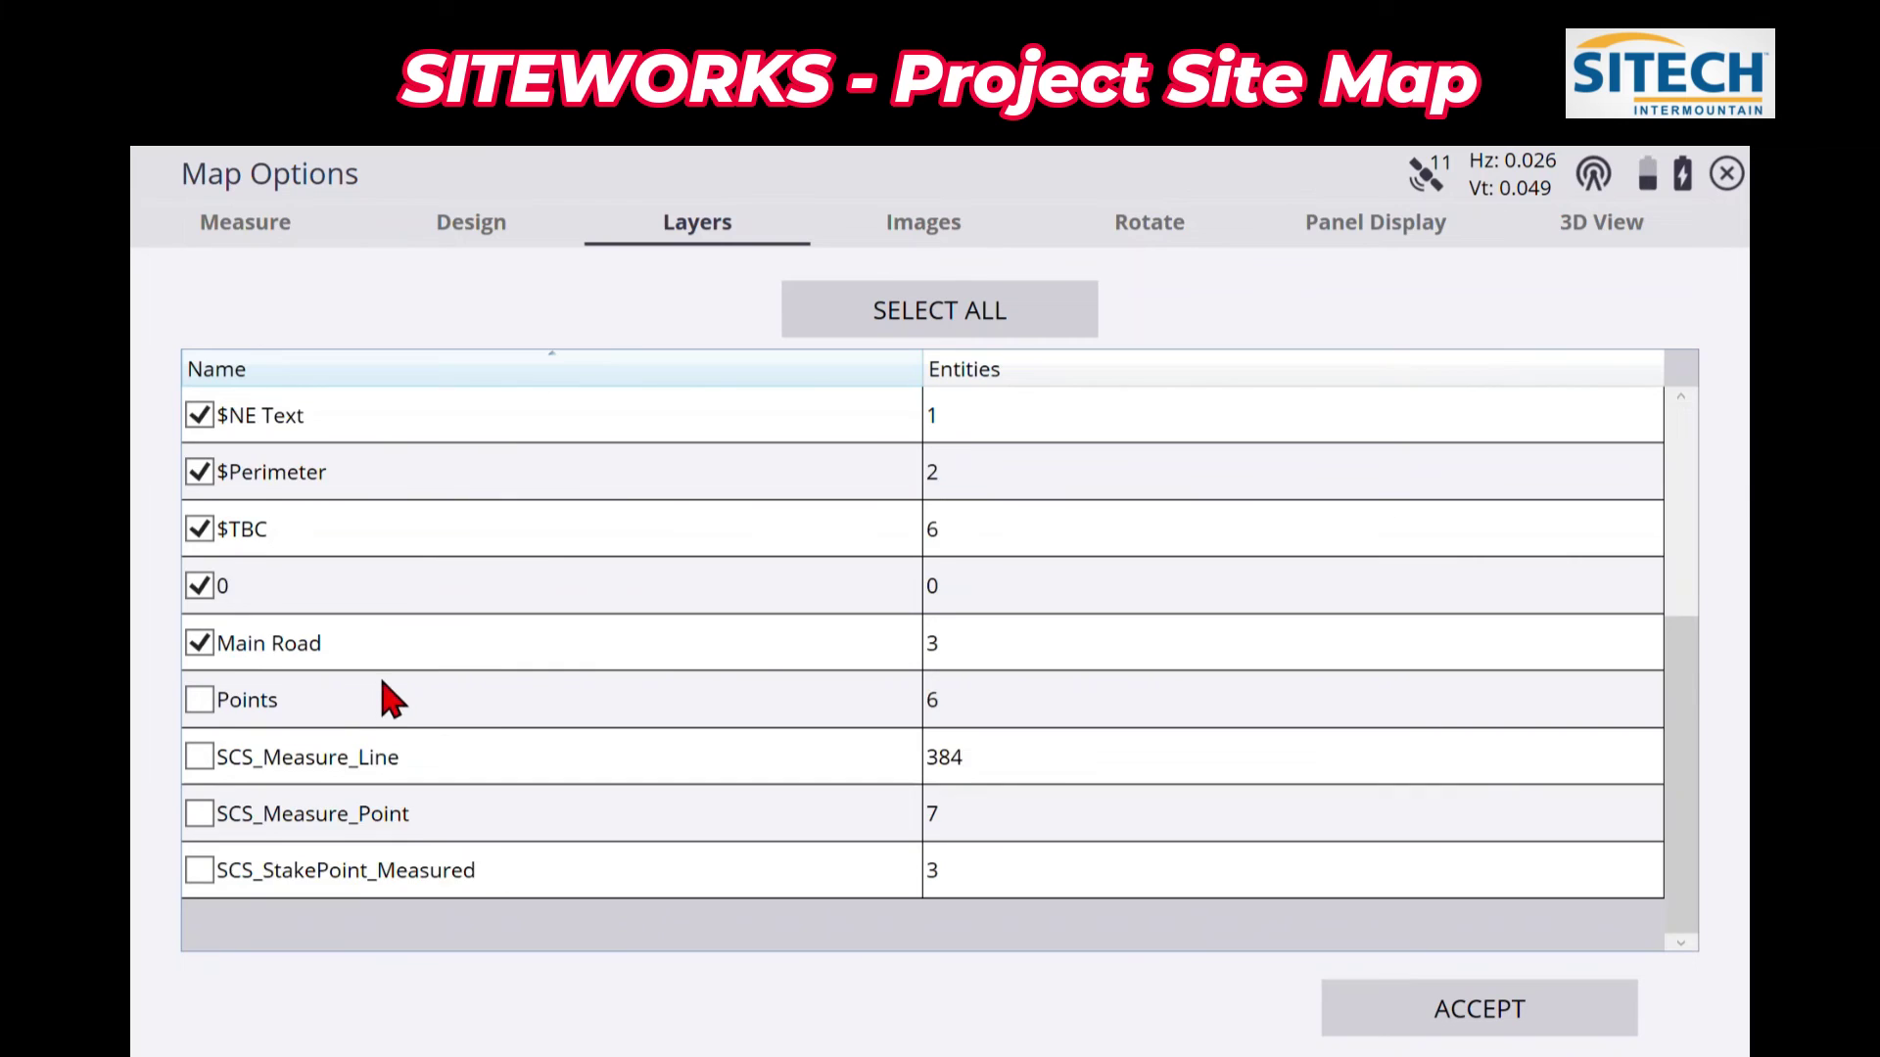
Step: Also hide the $NE BLD Pad, $NE Concrete Pads and $NE Striping layers and apply
{"action": "scroll", "coordinate": [392, 697], "scroll_direction": "up", "scroll_amount": 3}
{"action": "left_click", "coordinate": [200, 473]}
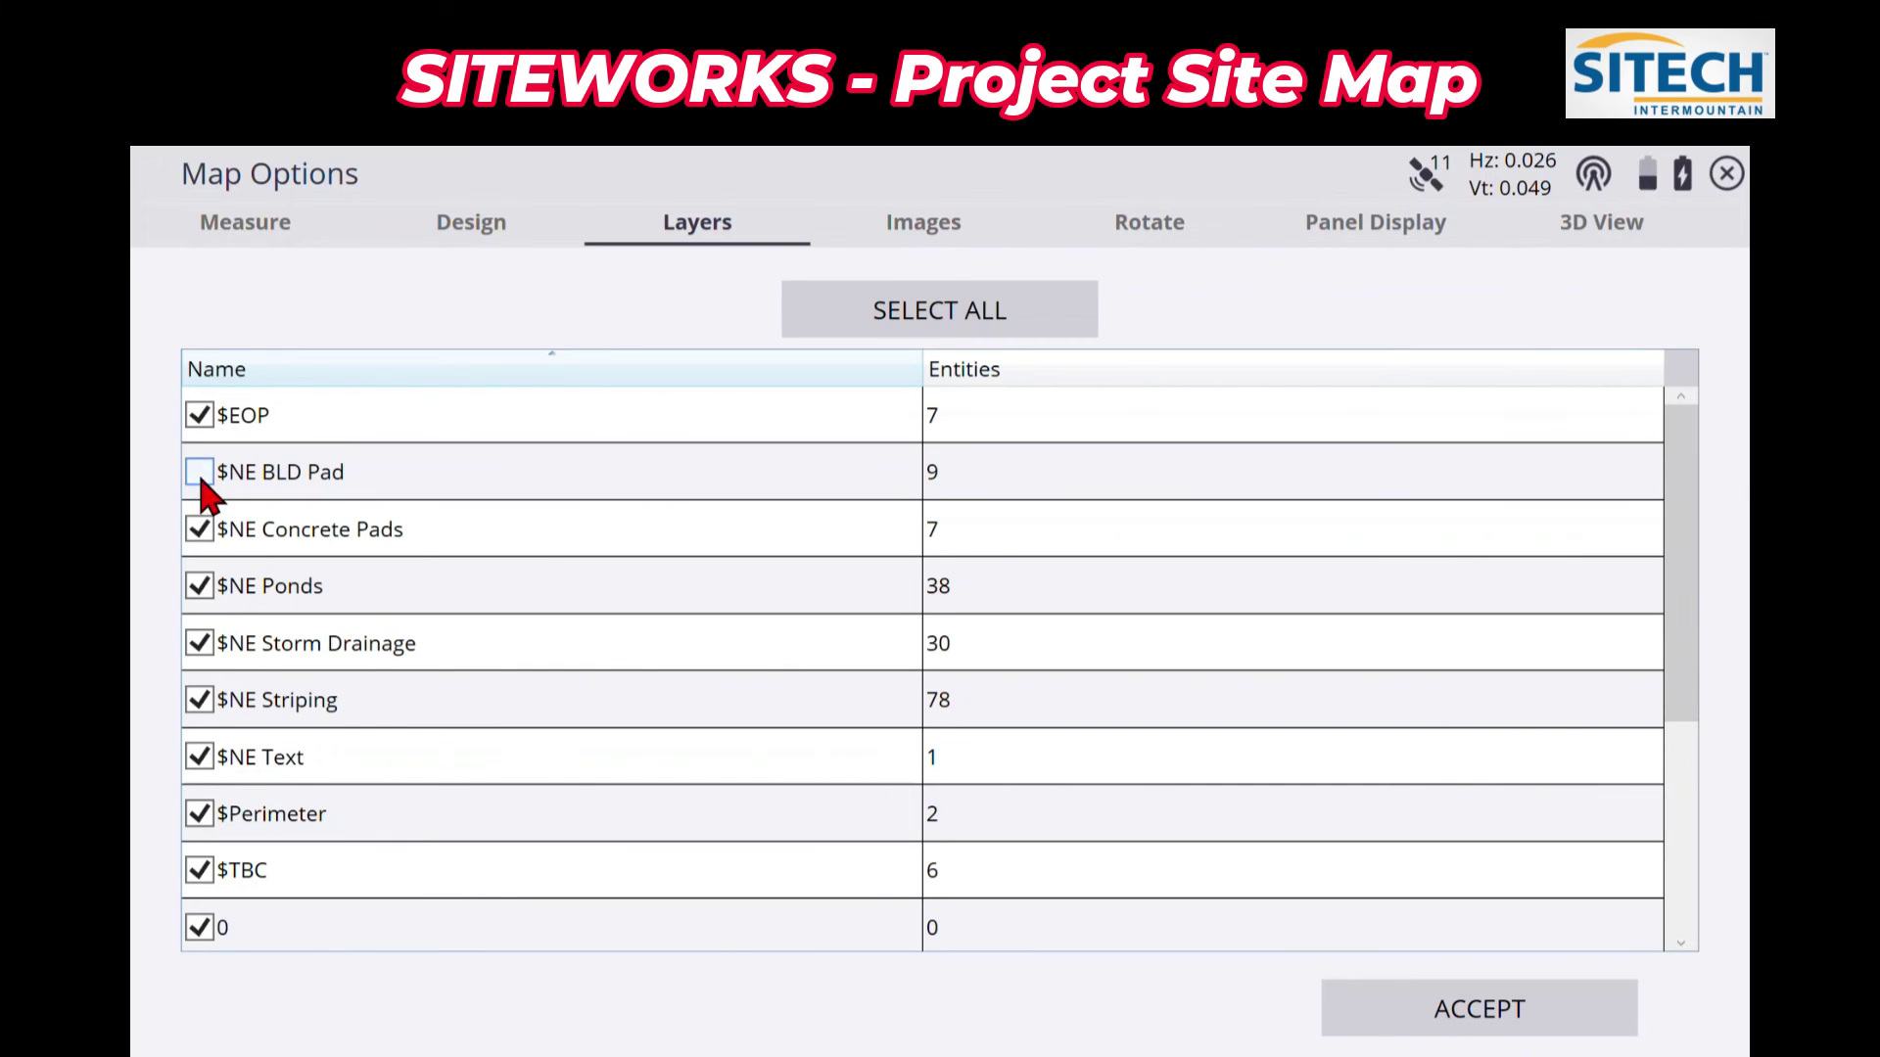
{"action": "left_click", "coordinate": [194, 537]}
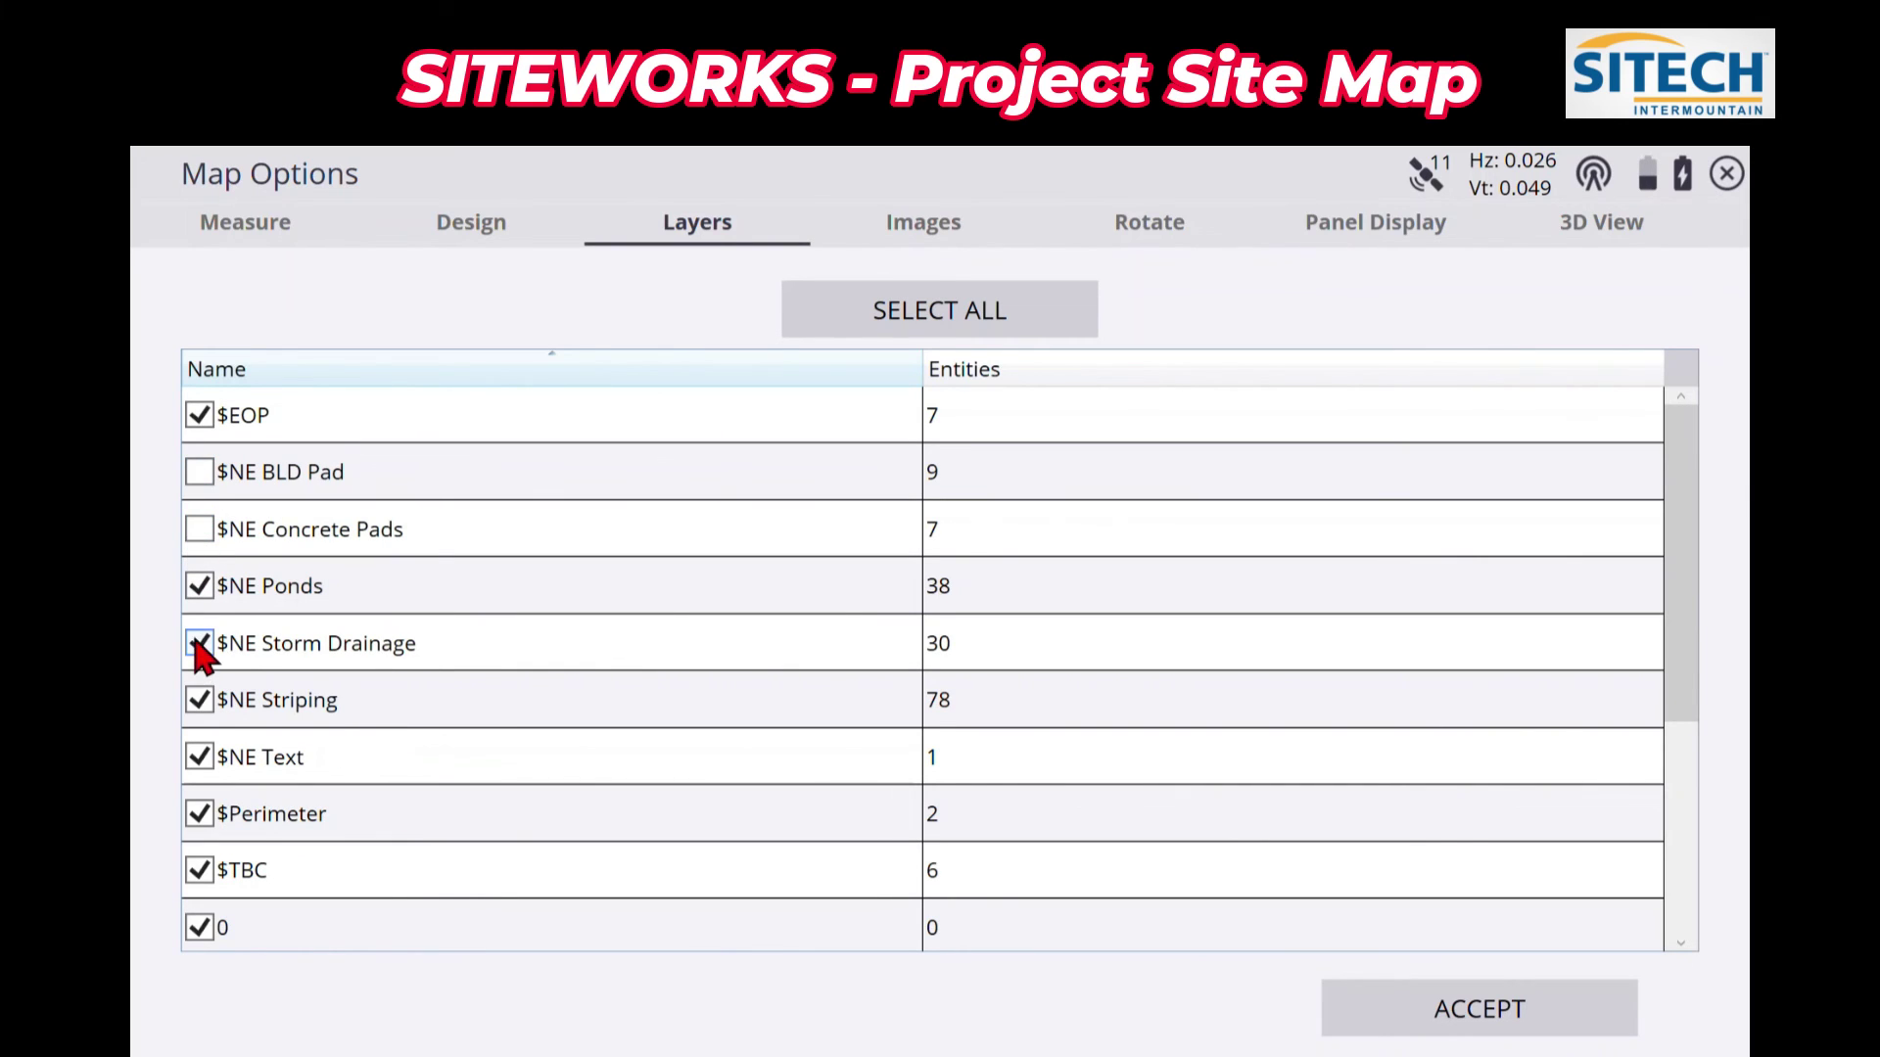
{"action": "left_click", "coordinate": [195, 703]}
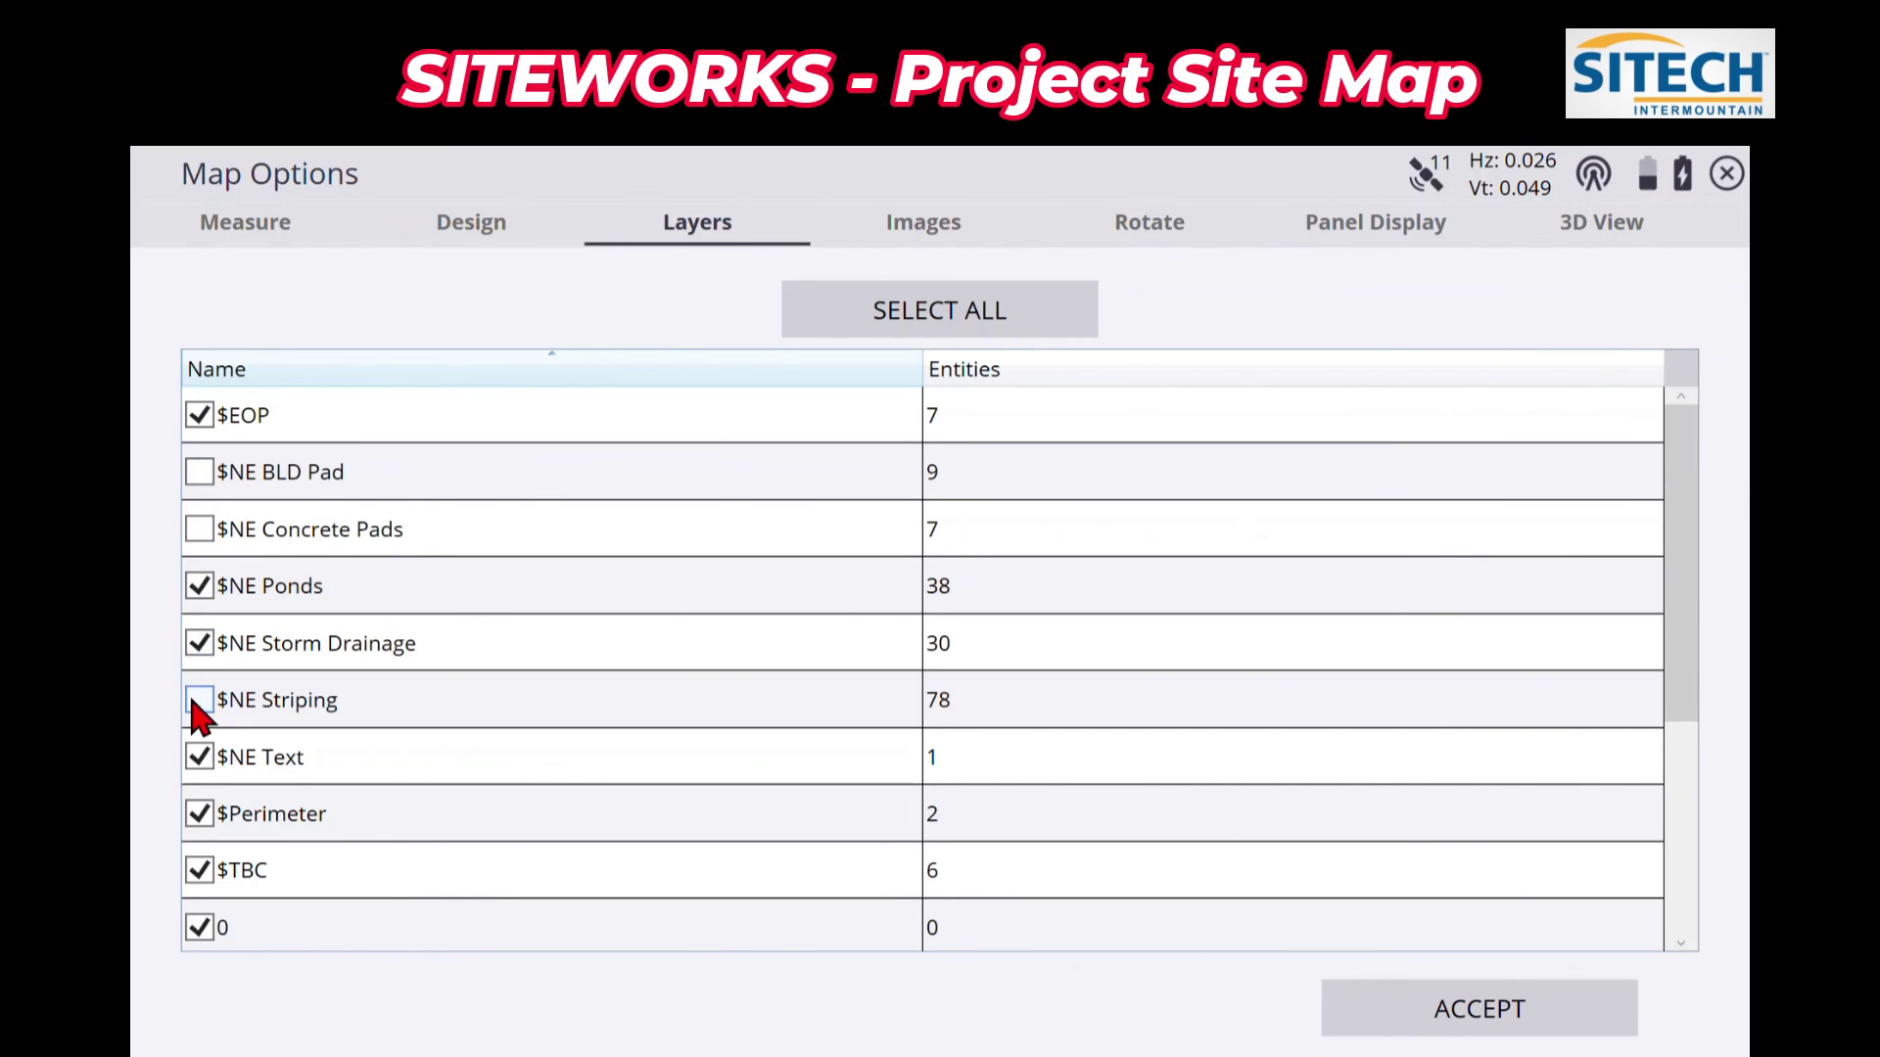
{"action": "left_click", "coordinate": [1477, 1030]}
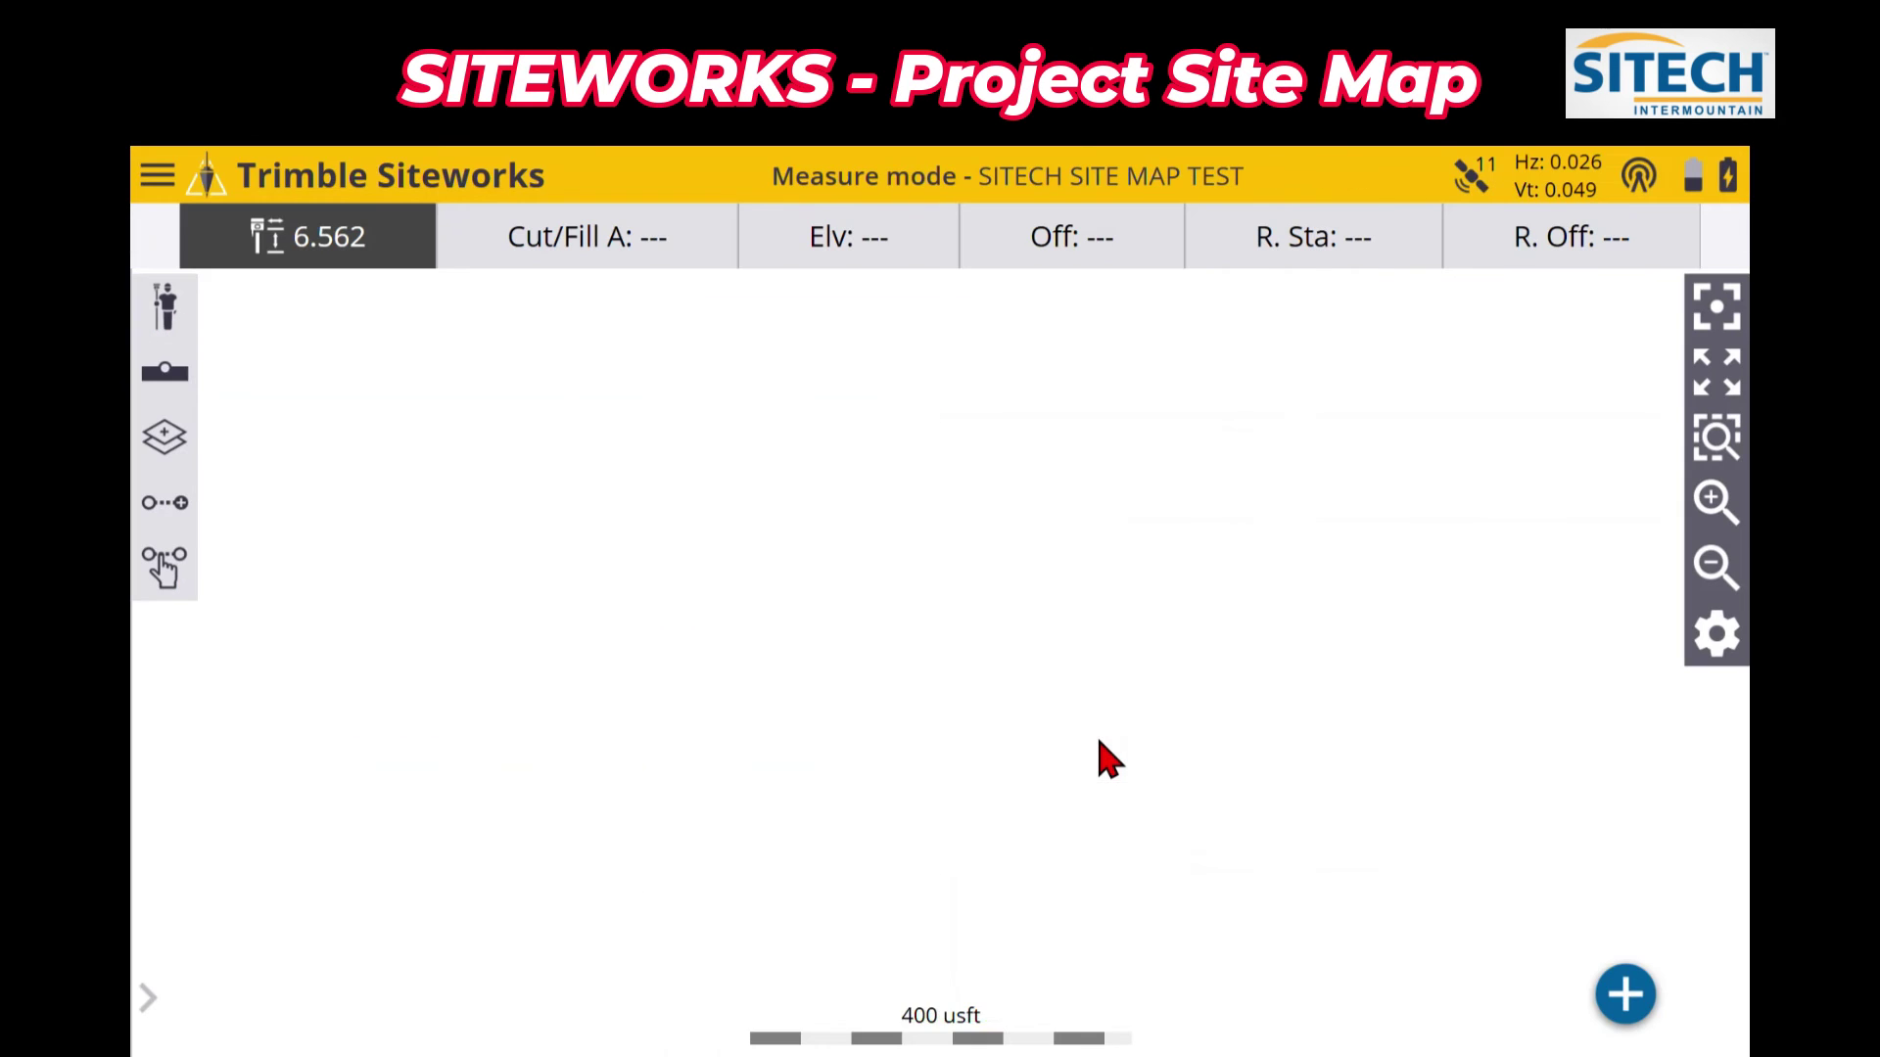
{"action": "left_click", "coordinate": [1715, 502]}
{"action": "left_click_drag", "start_coordinate": [1236, 641], "coordinate": [1118, 734]}
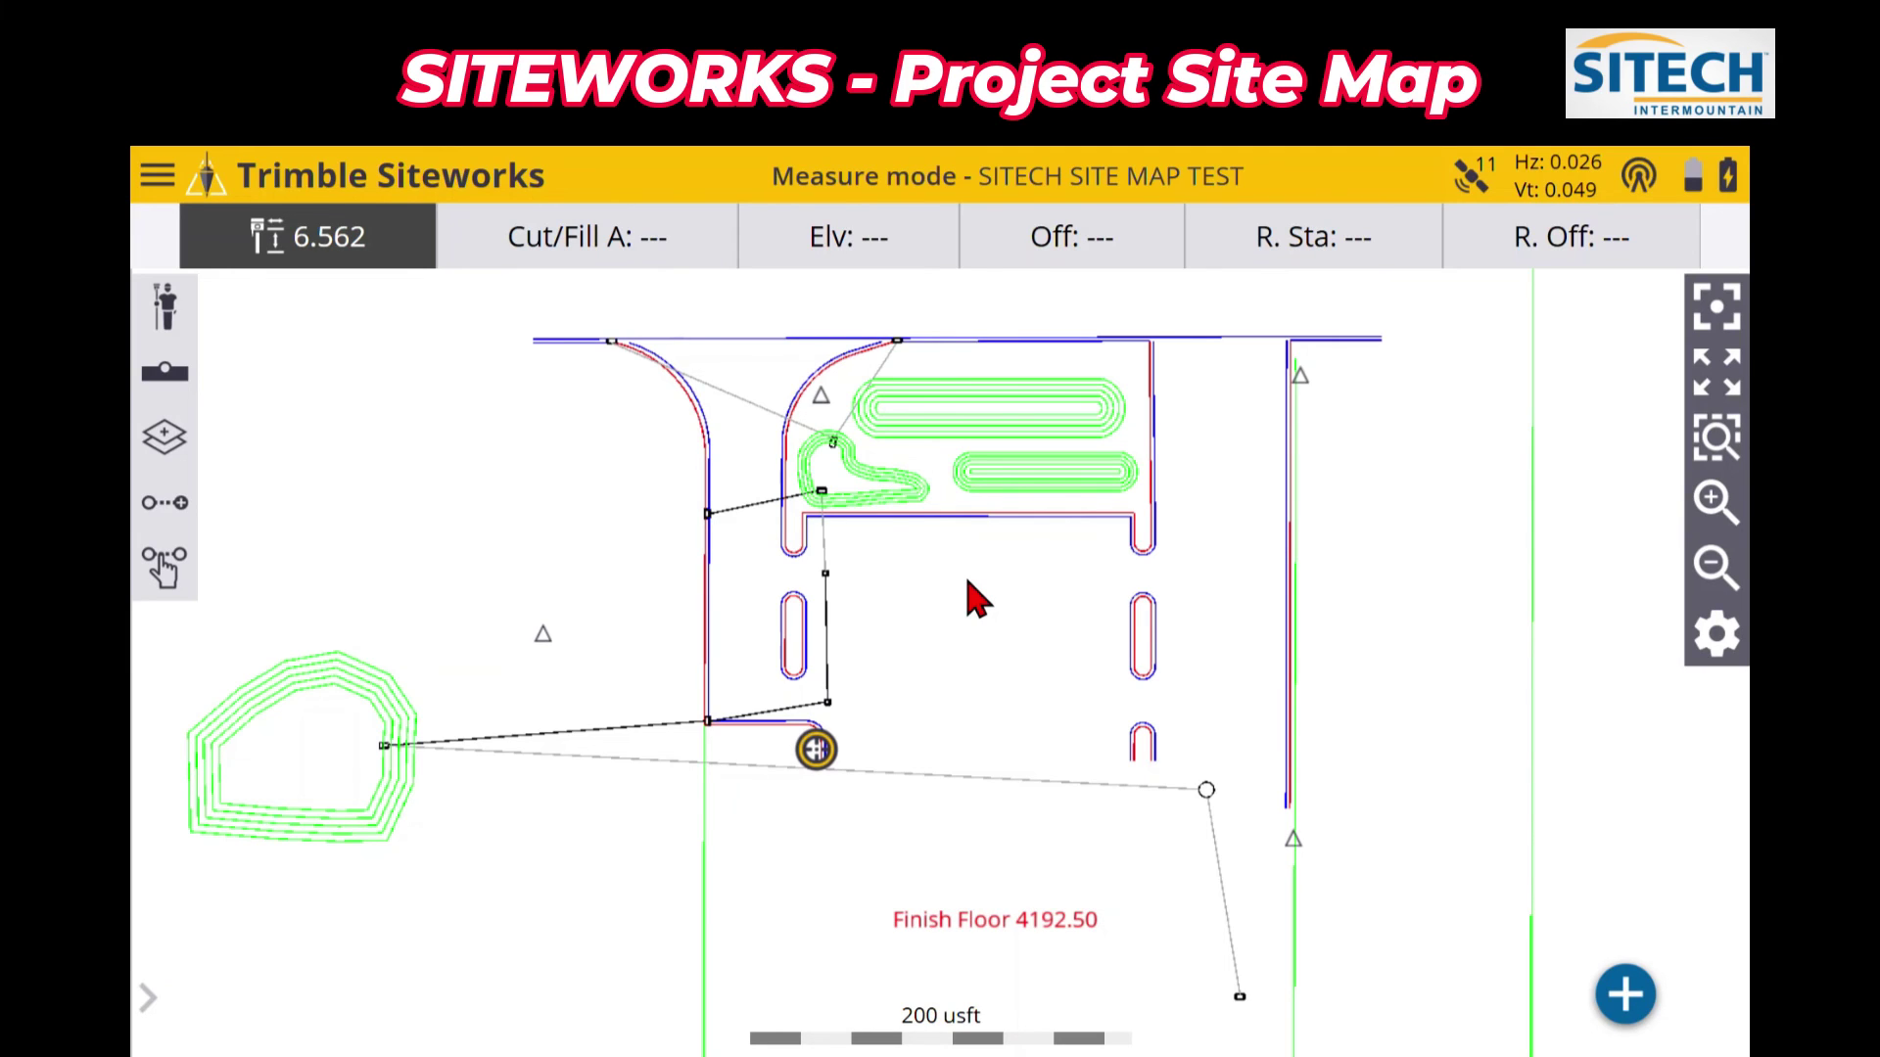
Step: Zoom back out and pan across the site map
{"action": "left_click", "coordinate": [1716, 566]}
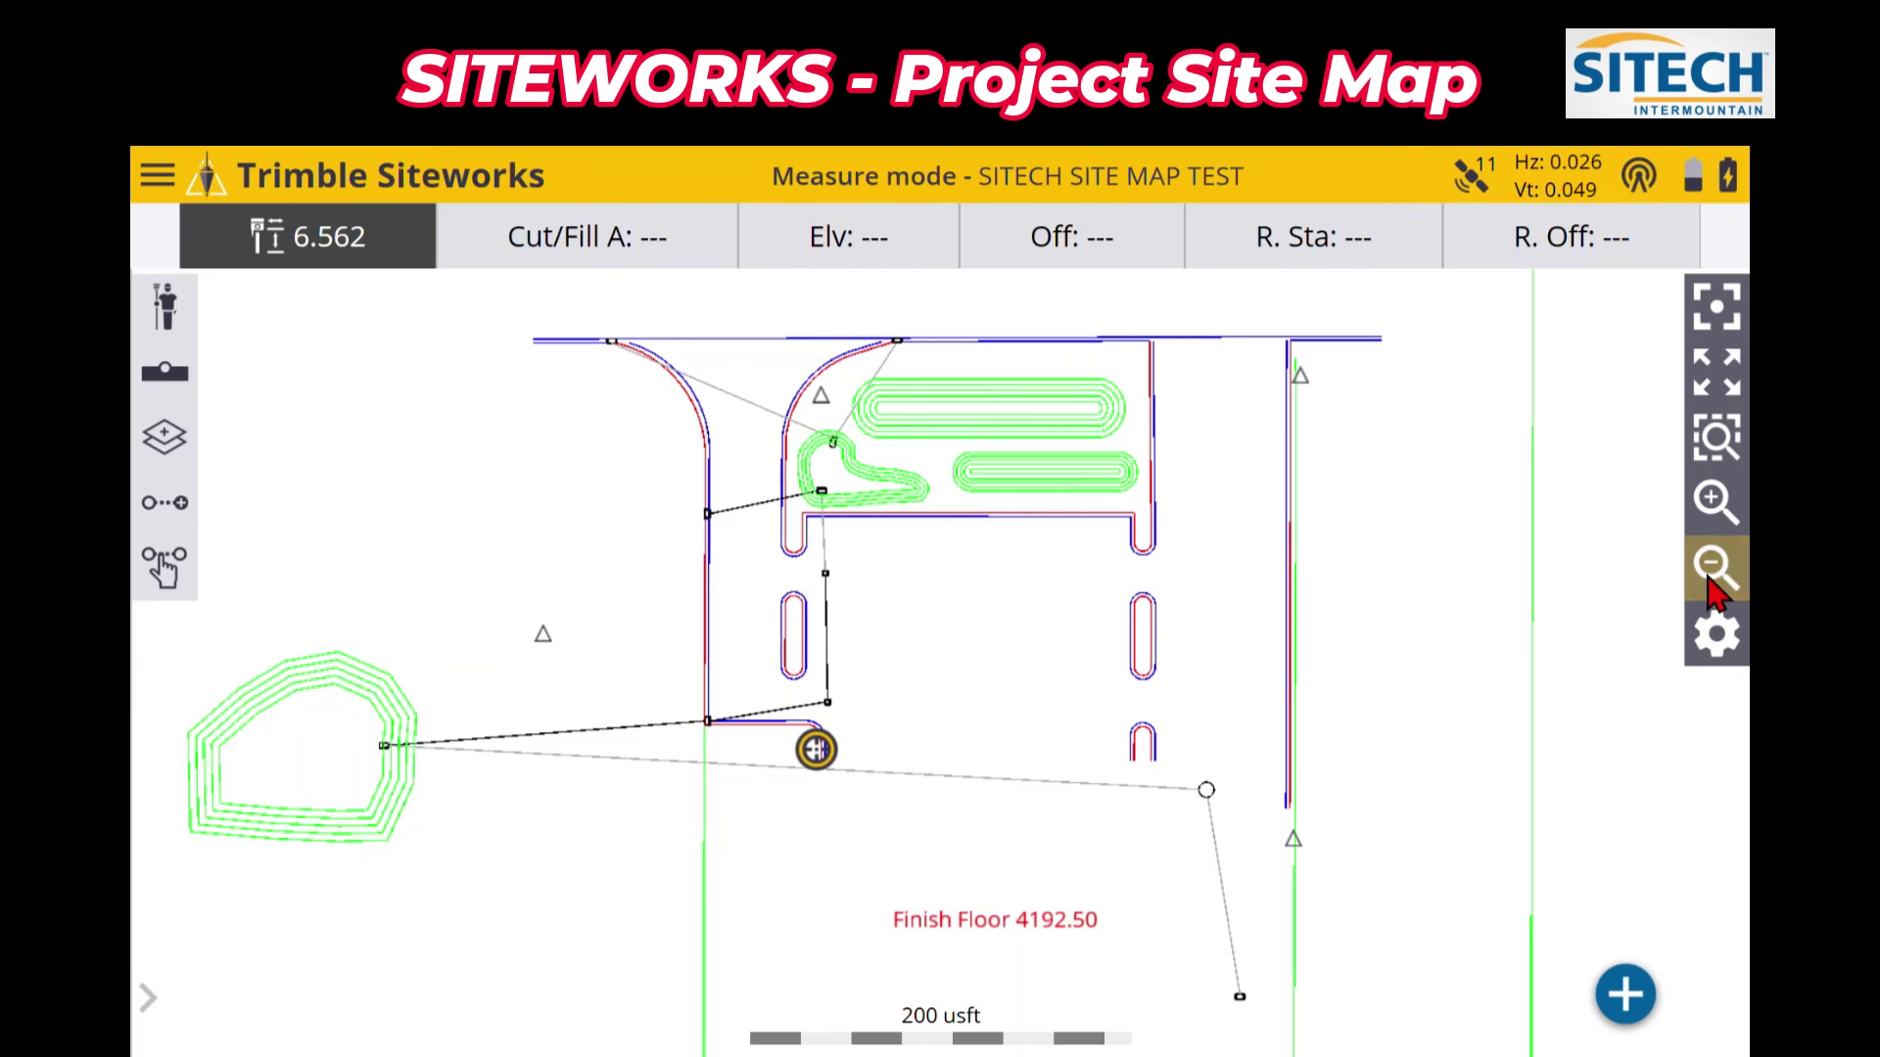
{"action": "left_click_drag", "start_coordinate": [1402, 597], "coordinate": [1443, 604]}
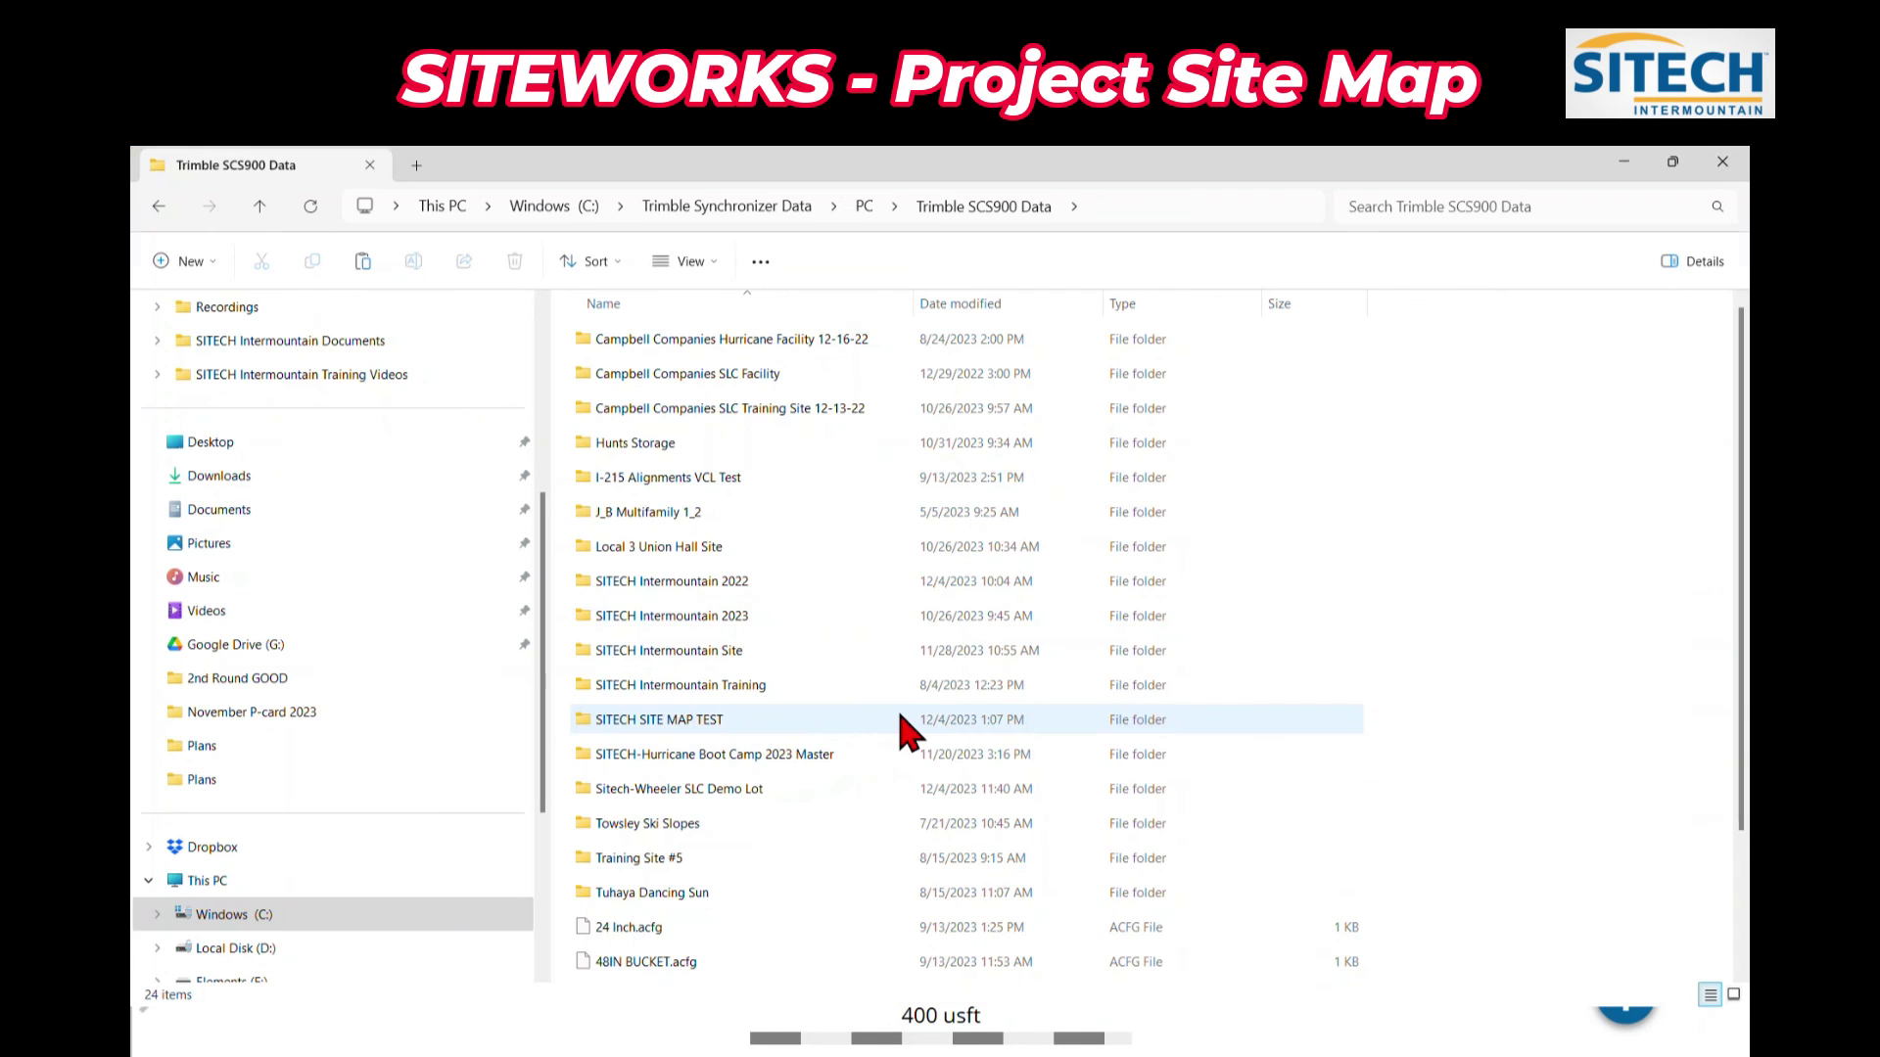
Step: Open the SITECH SITE MAP TEST folder and widen the Name column to show full file names
{"action": "mouse_move", "coordinate": [901, 730]}
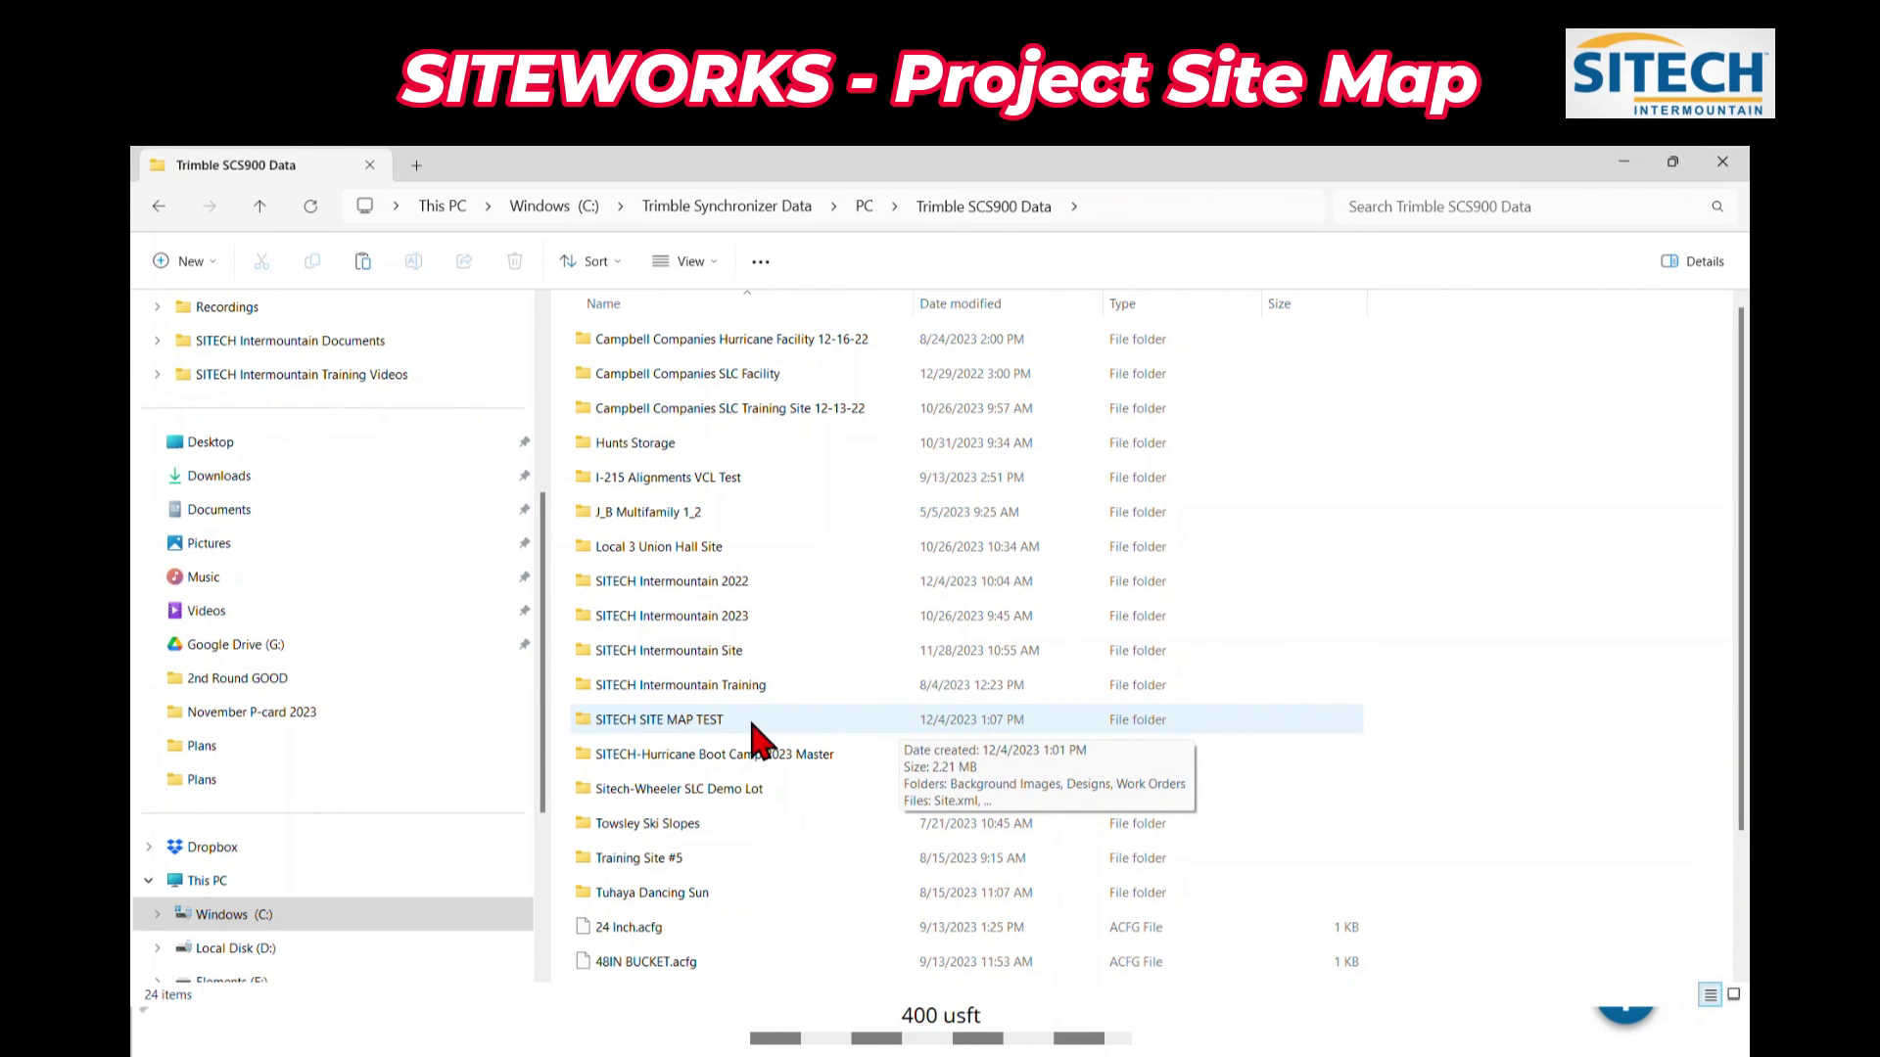
{"action": "double_click", "coordinate": [676, 722]}
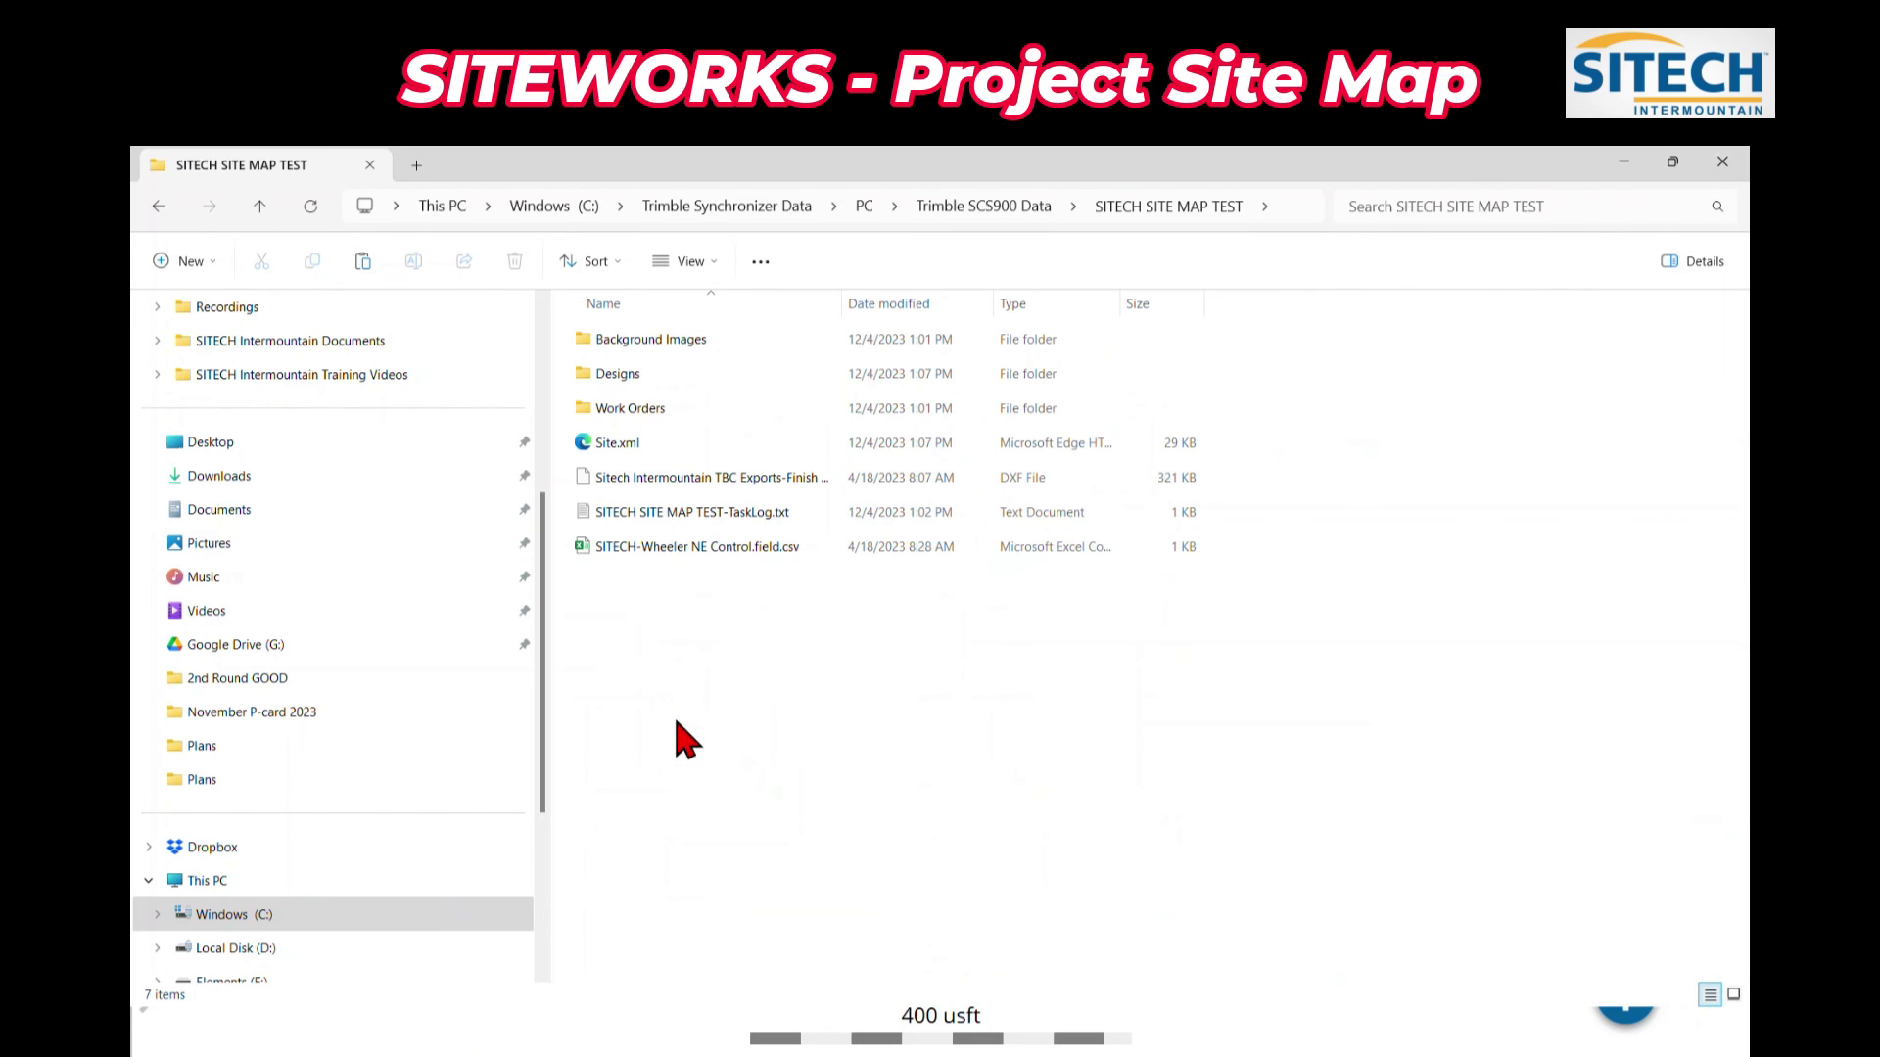
{"action": "left_click_drag", "start_coordinate": [840, 304], "coordinate": [957, 306]}
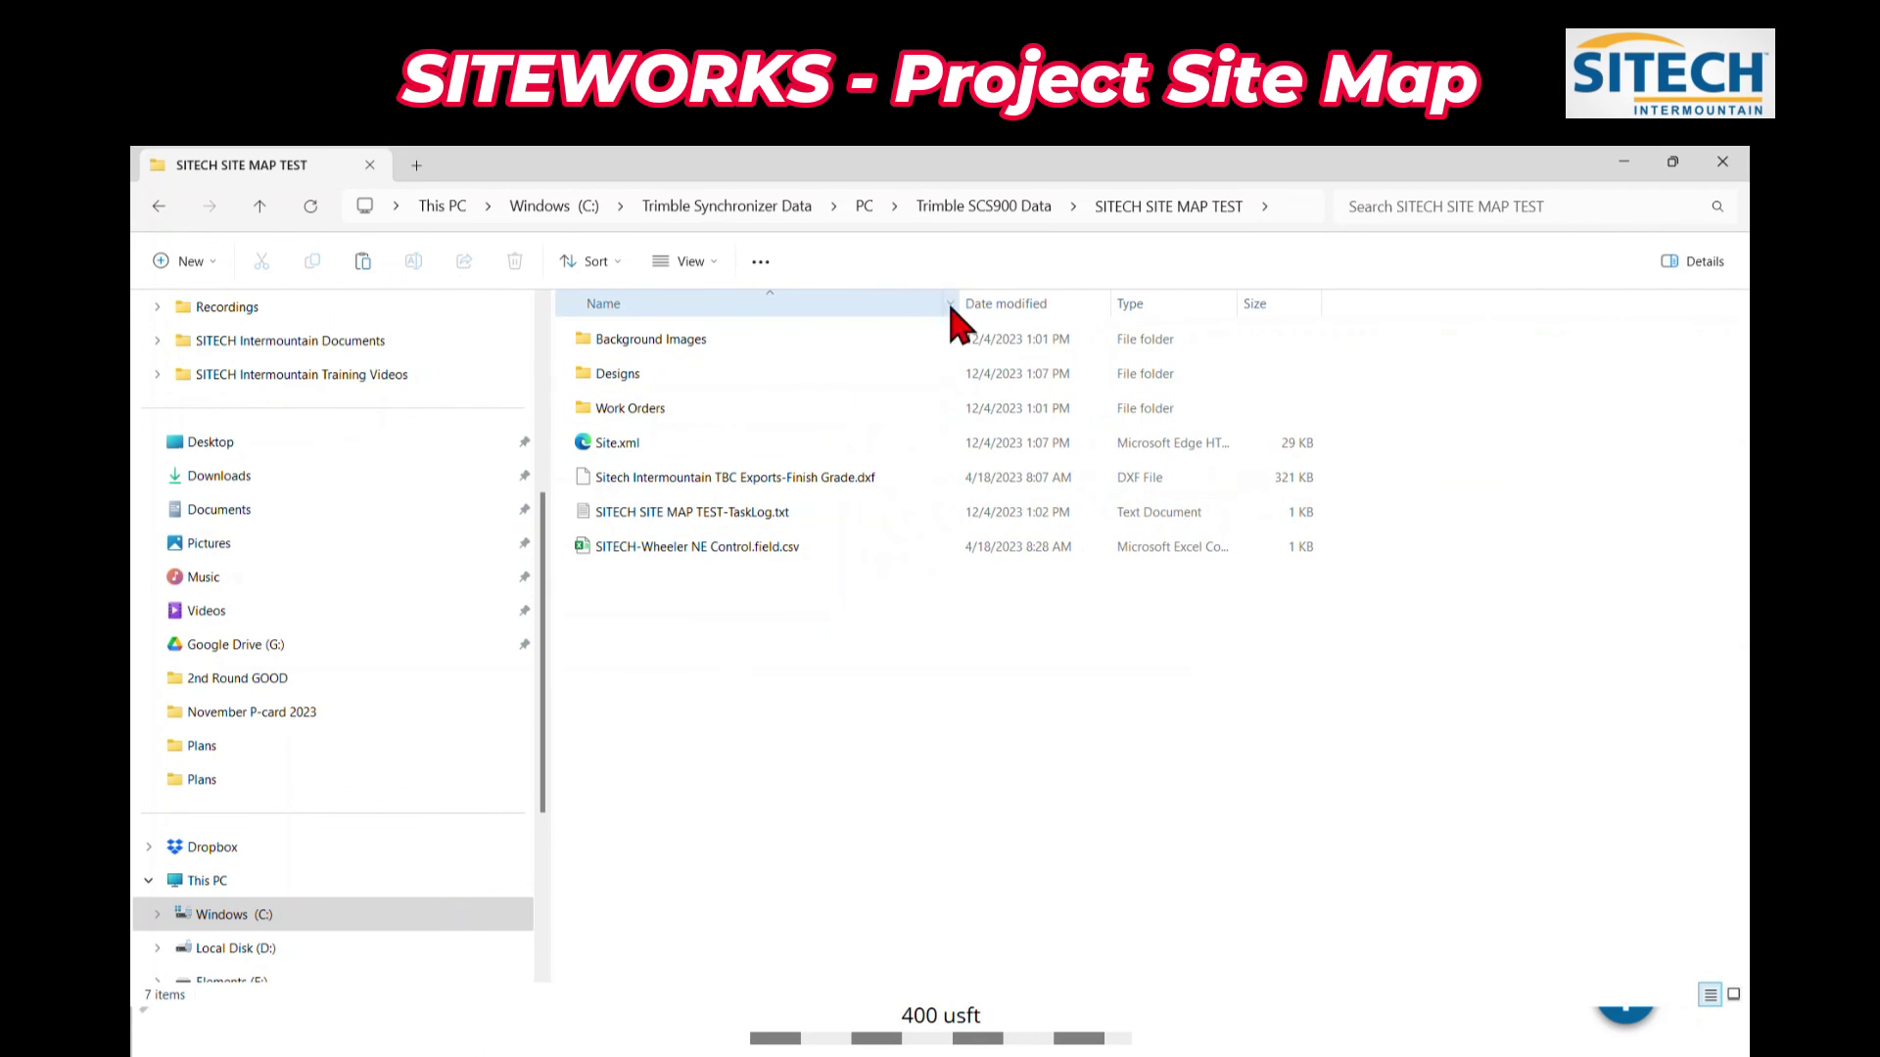
{"action": "left_click", "coordinate": [795, 566]}
{"action": "left_click", "coordinate": [623, 482]}
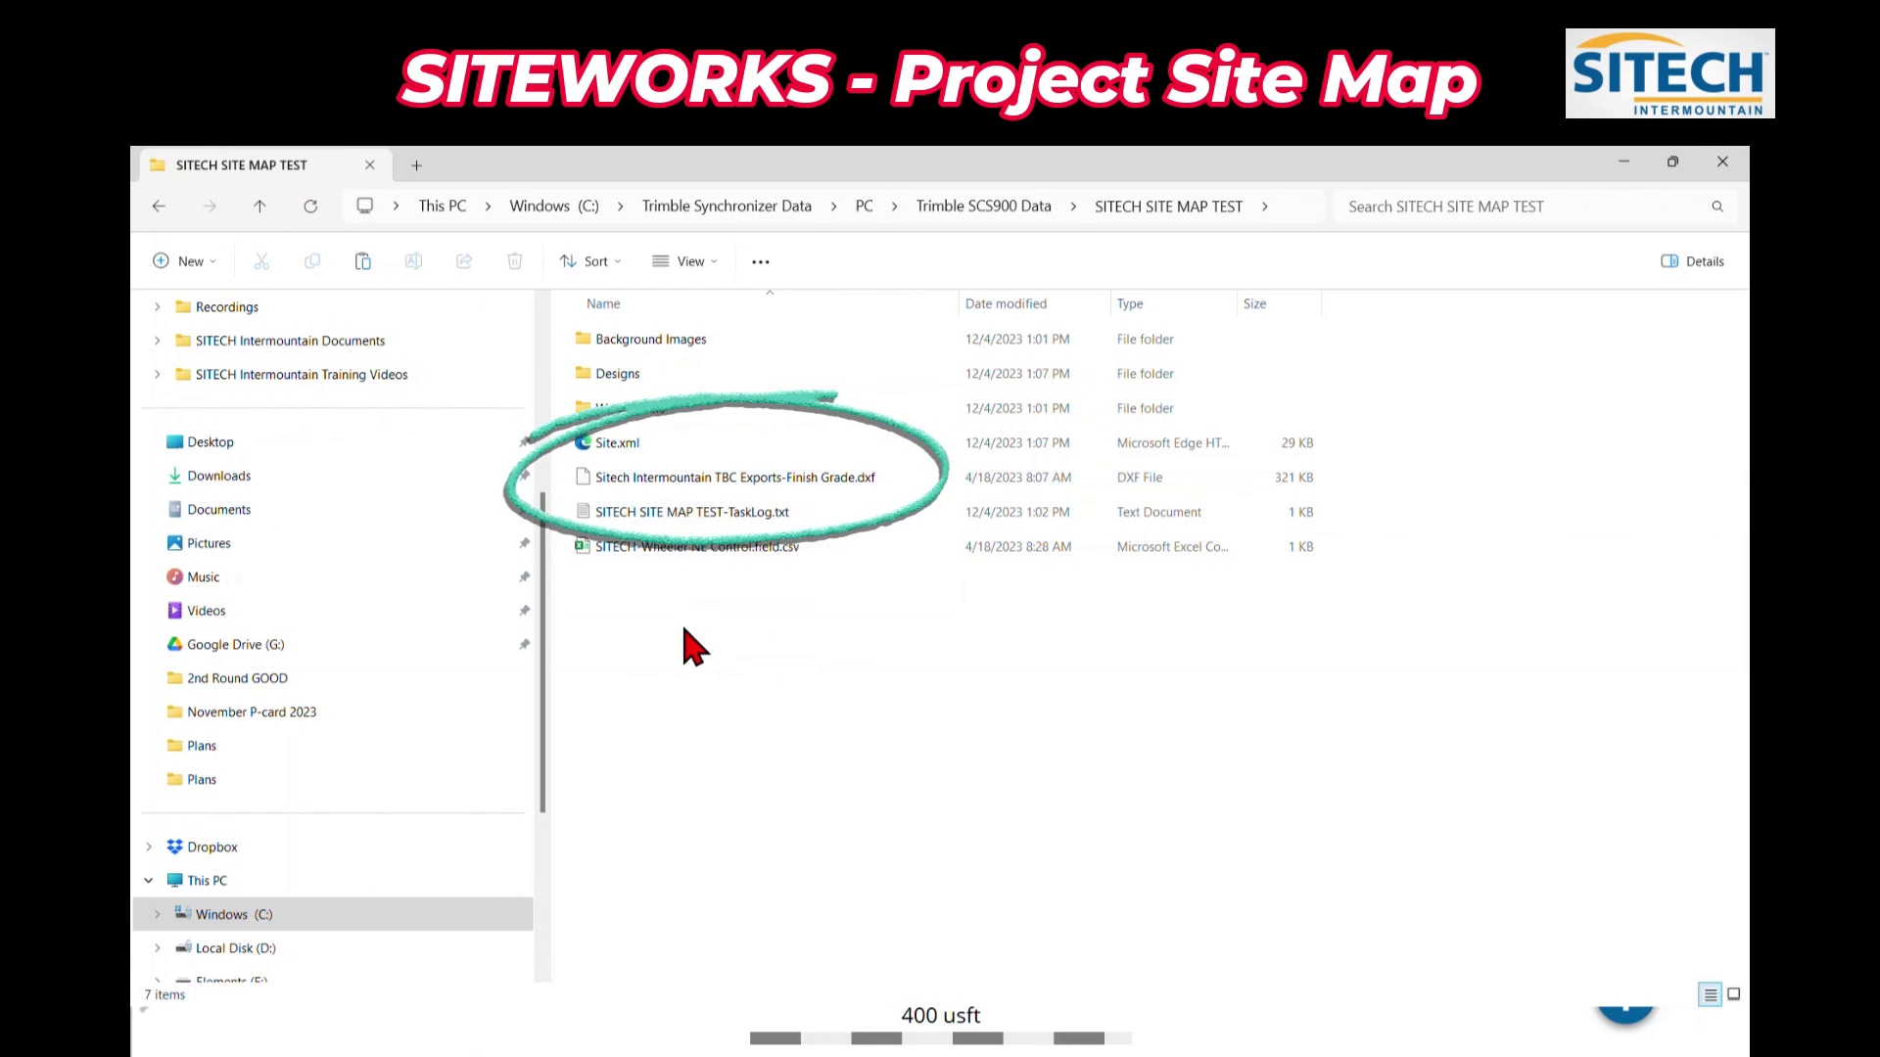
Step: Look inside the Designs folder, then return and select the Finish Grade DXF file
{"action": "double_click", "coordinate": [634, 373]}
{"action": "left_click", "coordinate": [964, 206]}
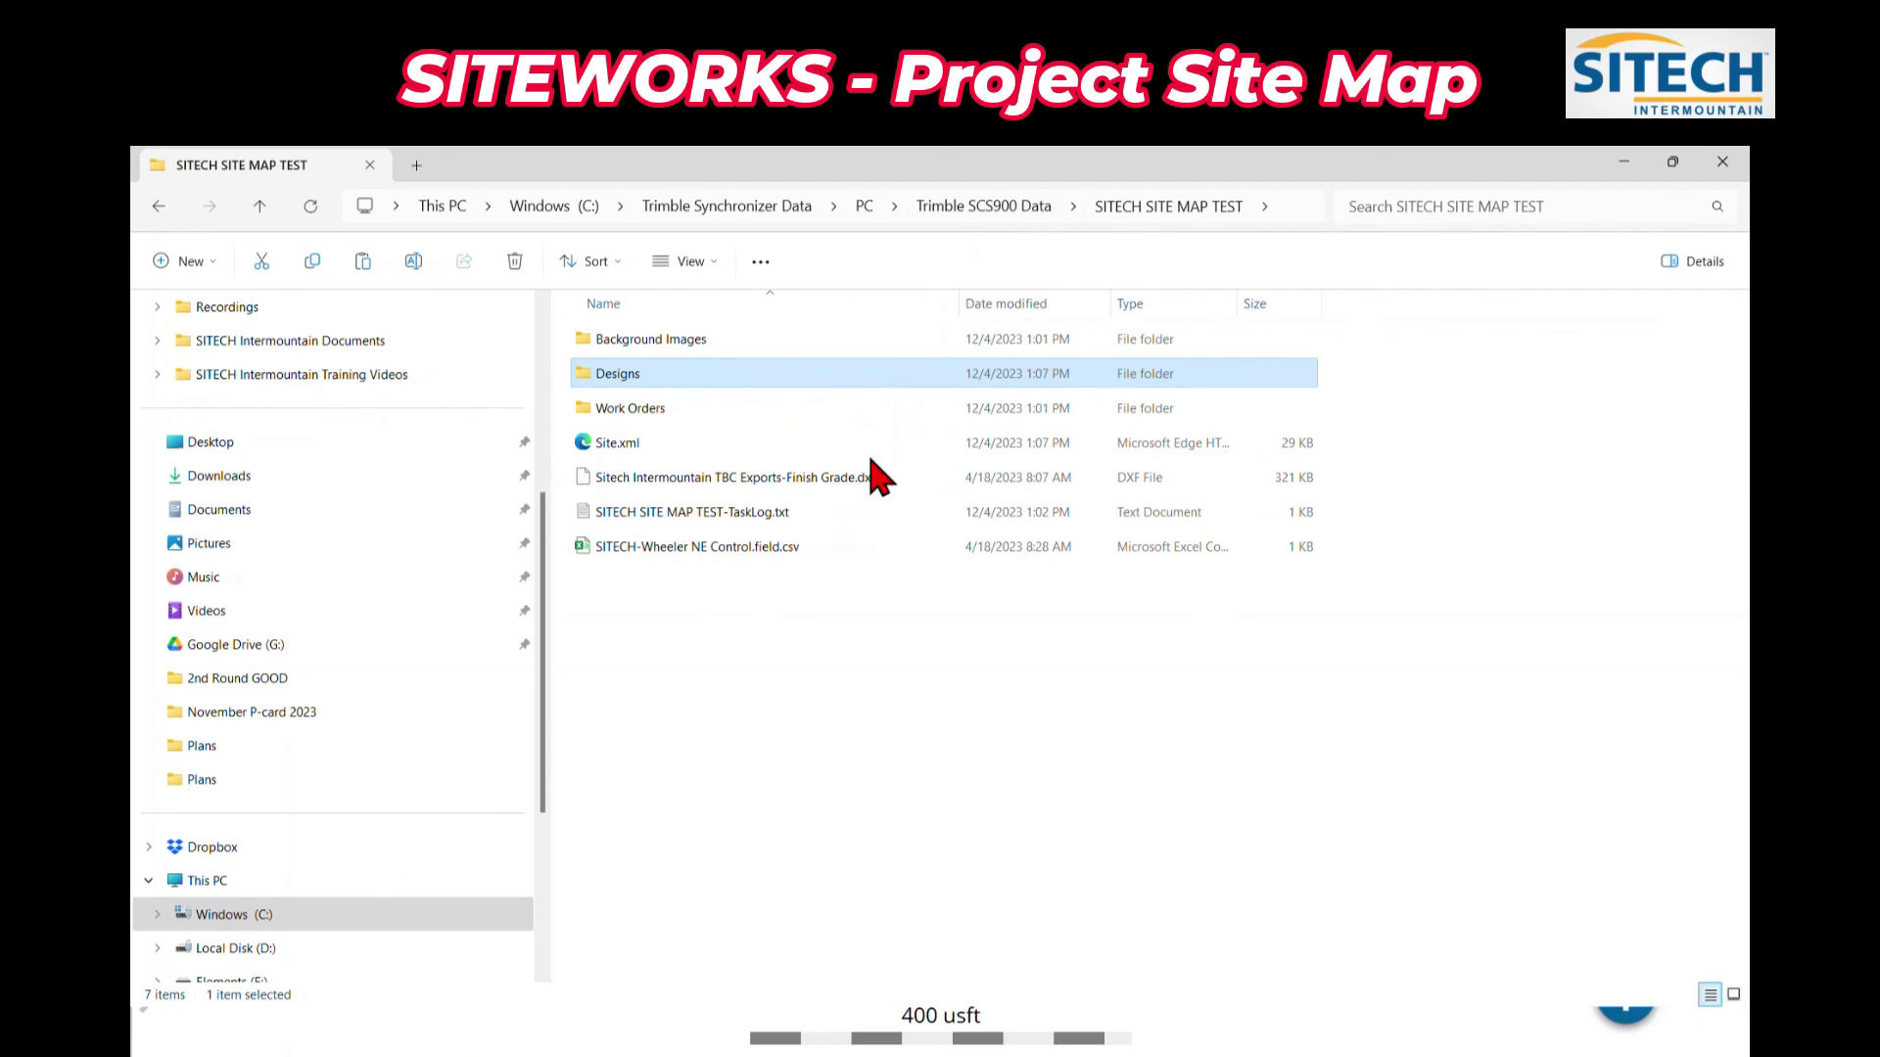
{"action": "left_click", "coordinate": [857, 478]}
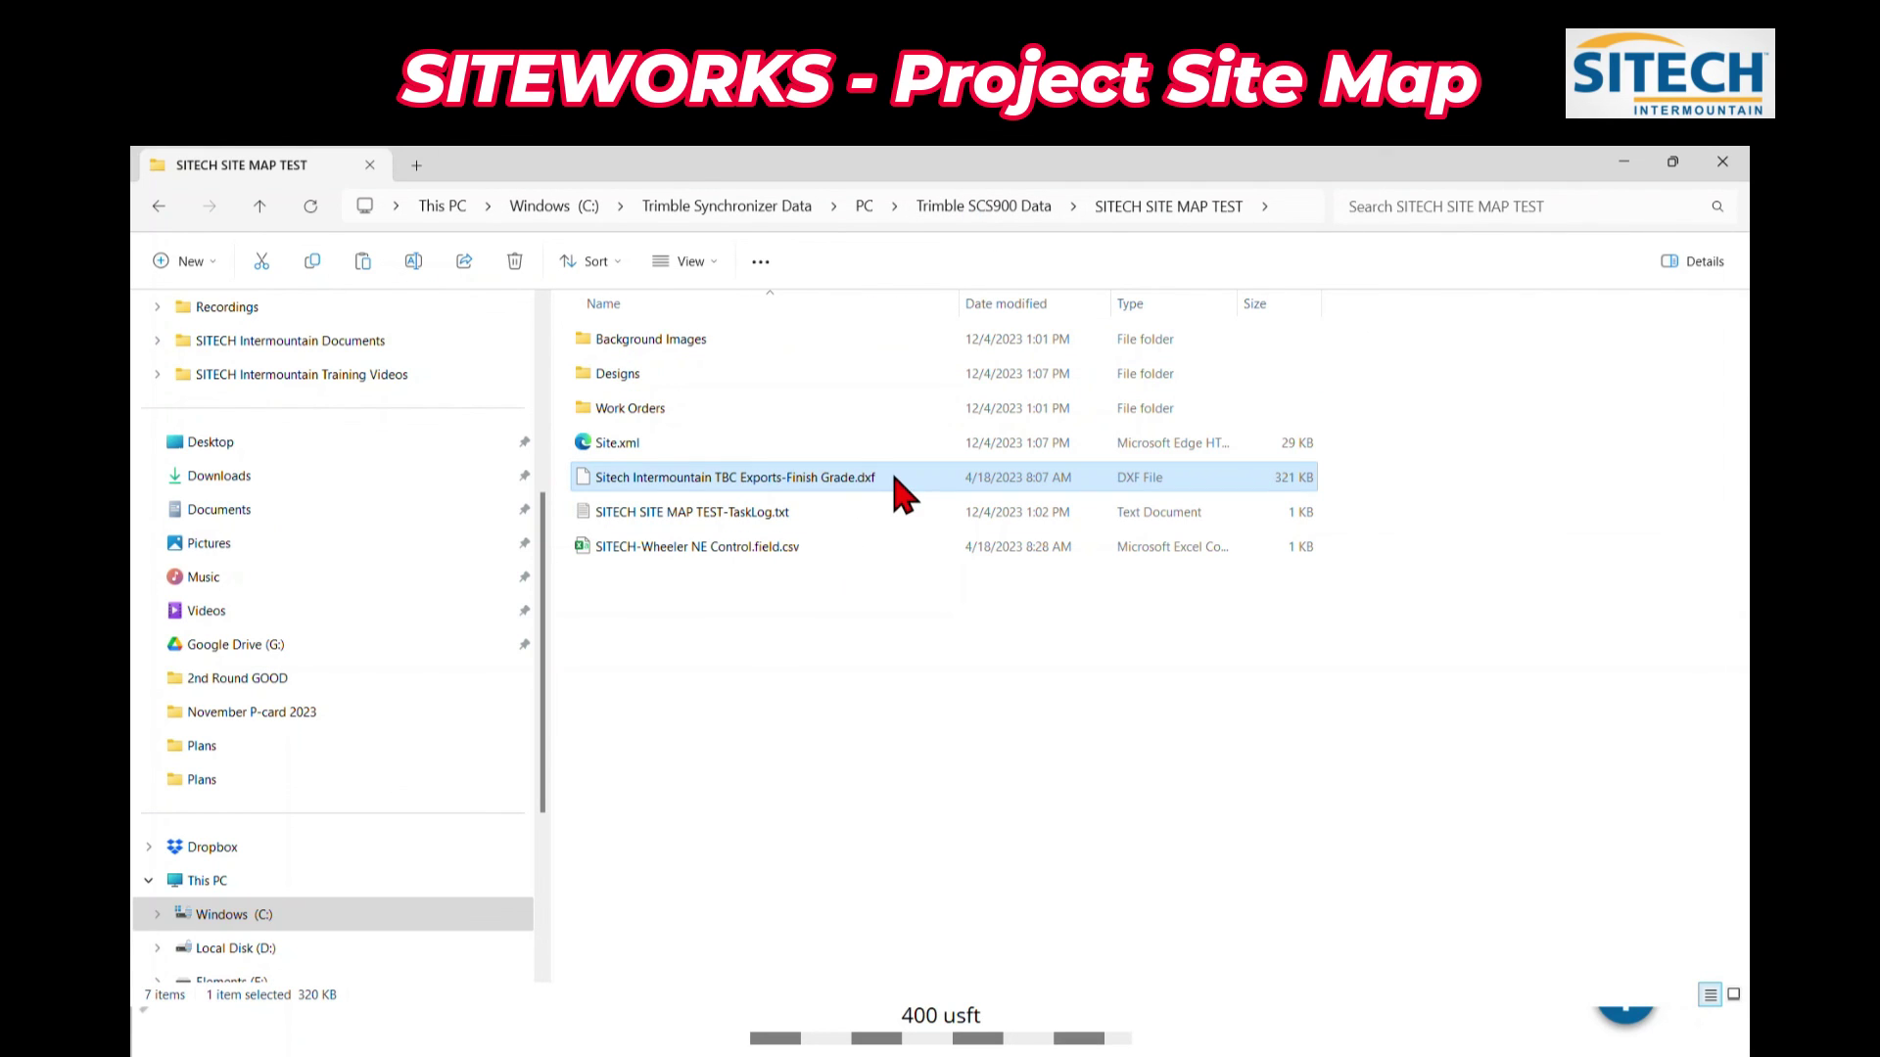